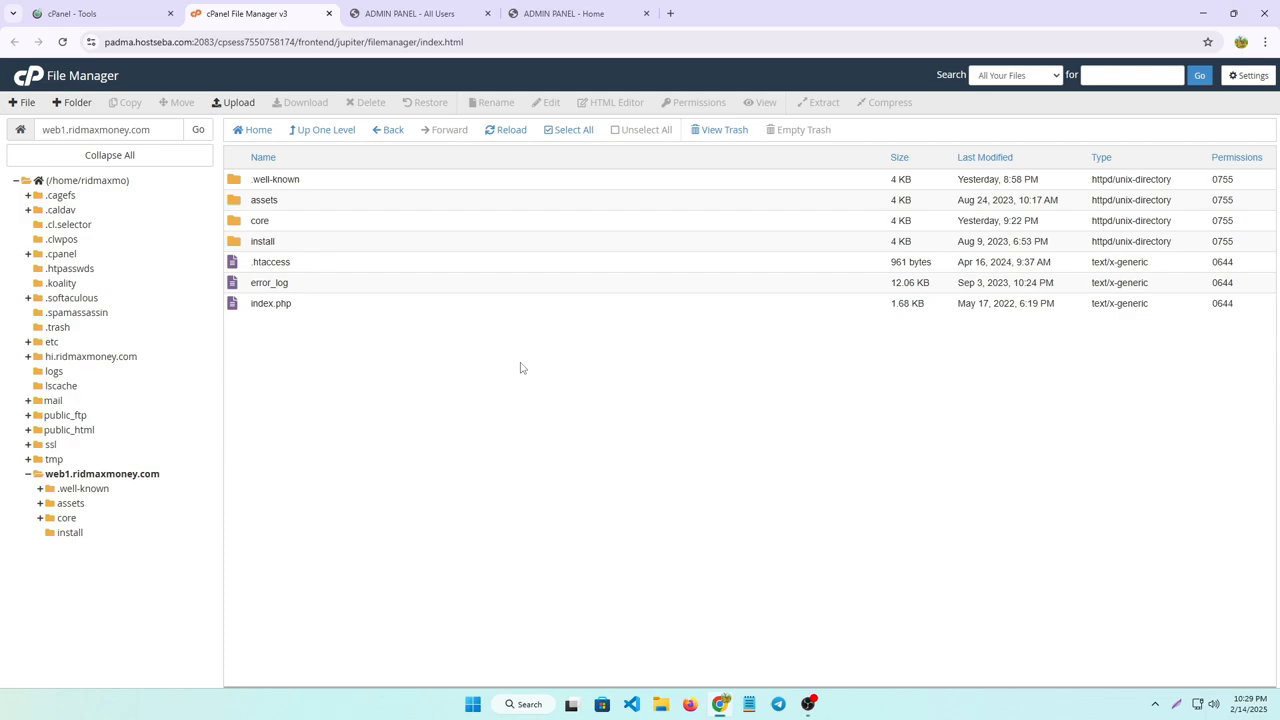
# - Switch to the website's home page and examine its banners, shortcut links, VIP and Tasks cards, and cryptocurrency prices
pyautogui.click(590, 14)
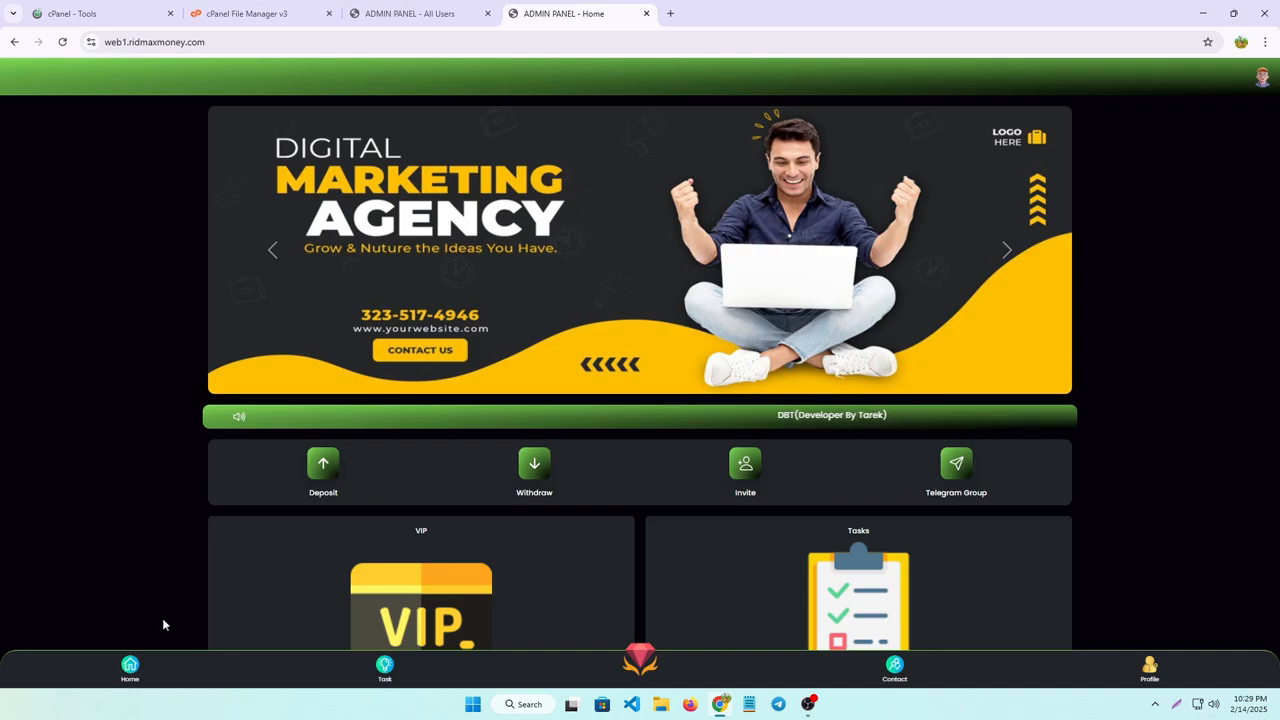
pyautogui.scroll(-2, 590, 538)
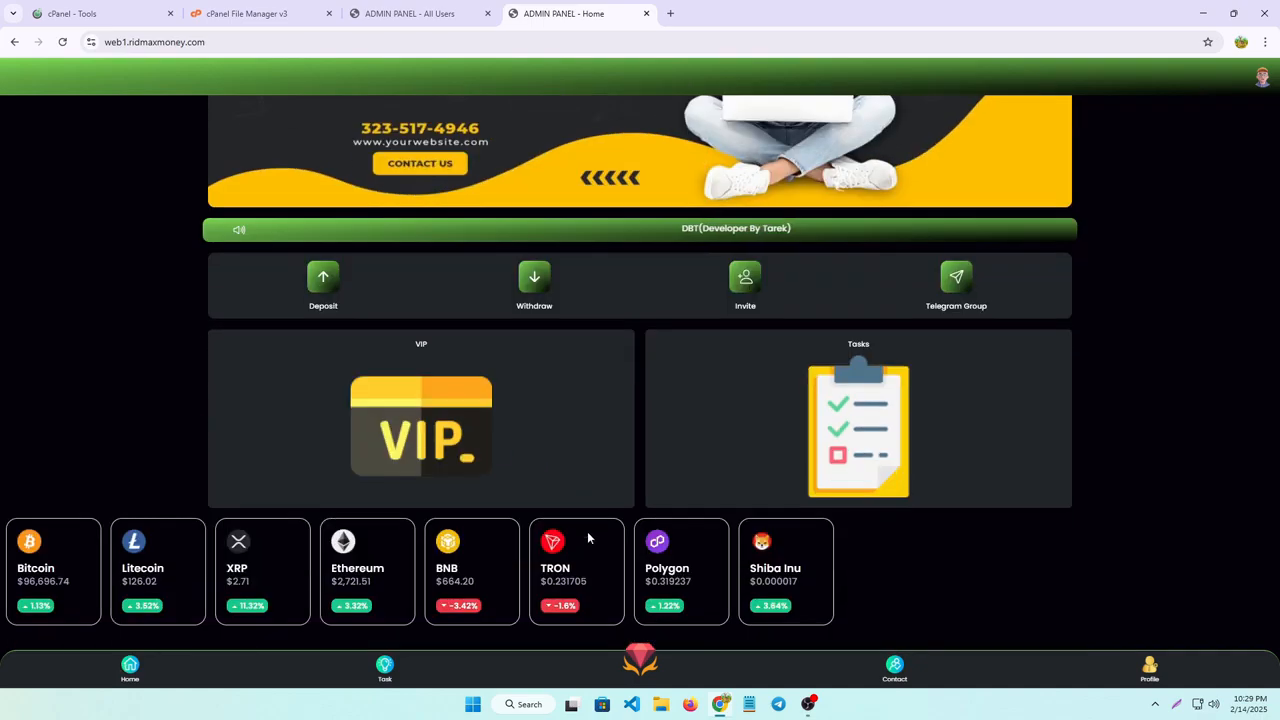
pyautogui.scroll(2, 453, 545)
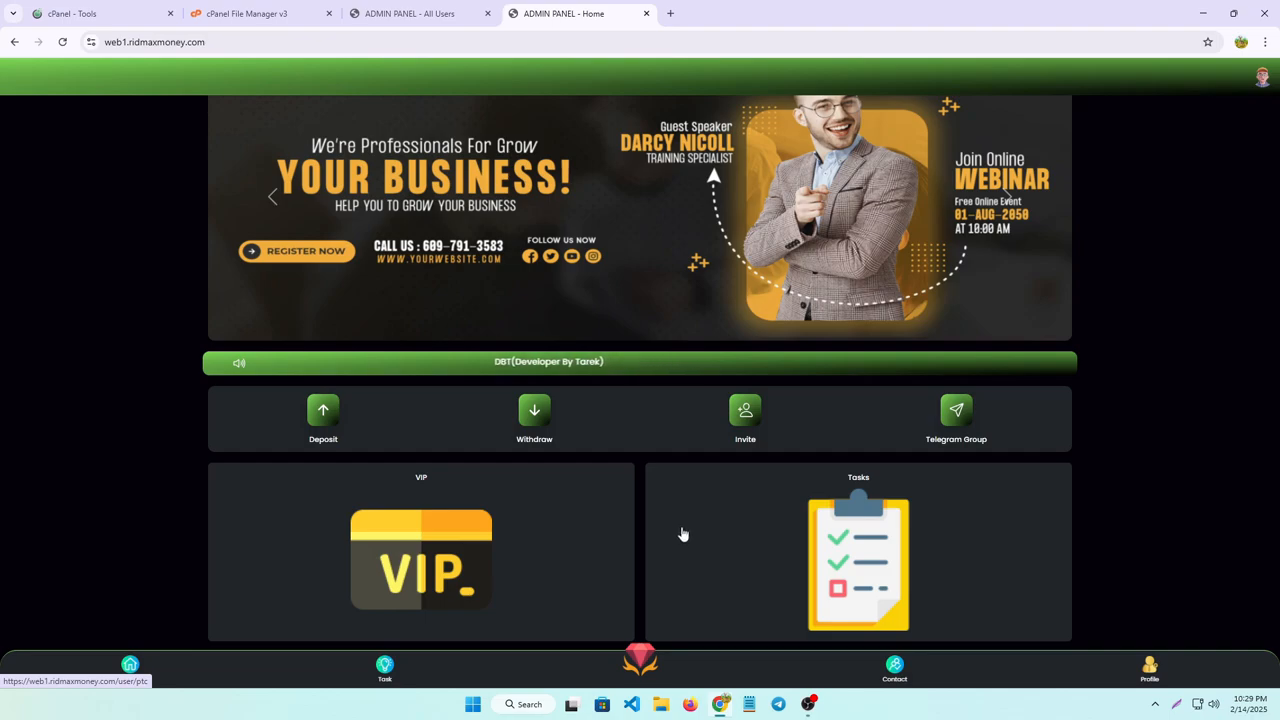
pyautogui.scroll(-1, 800, 414)
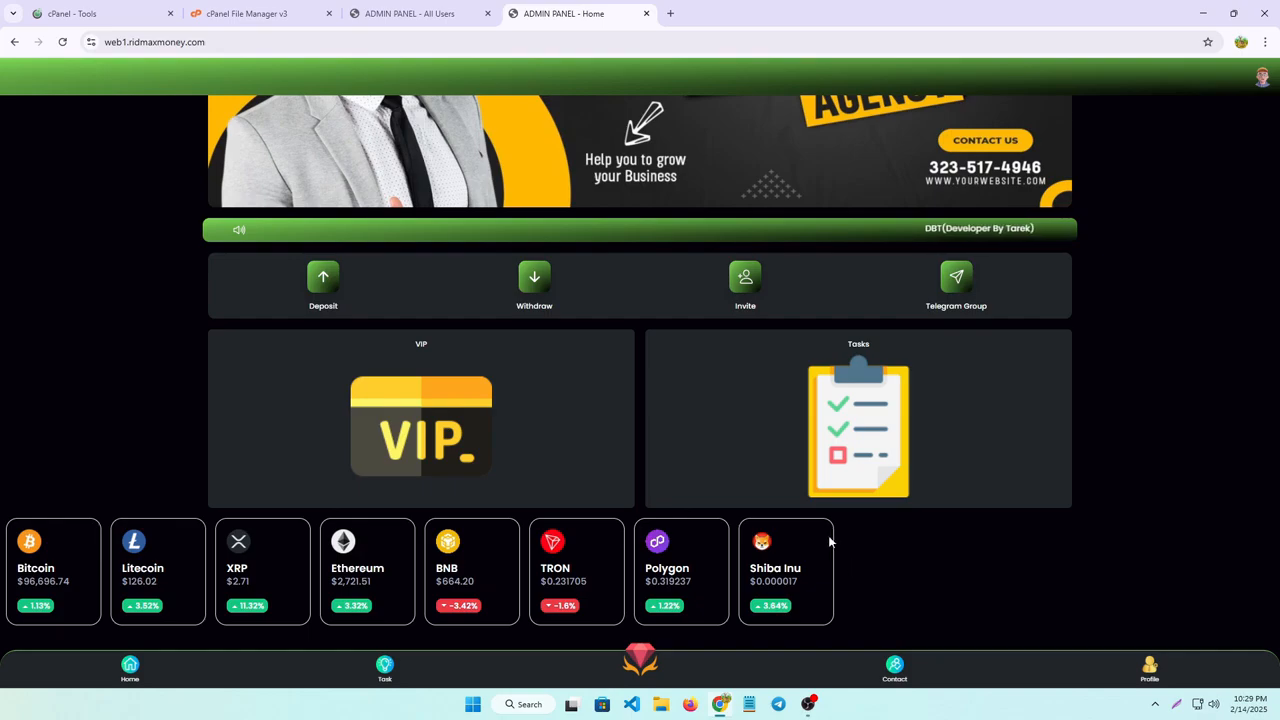
pyautogui.scroll(2, 828, 535)
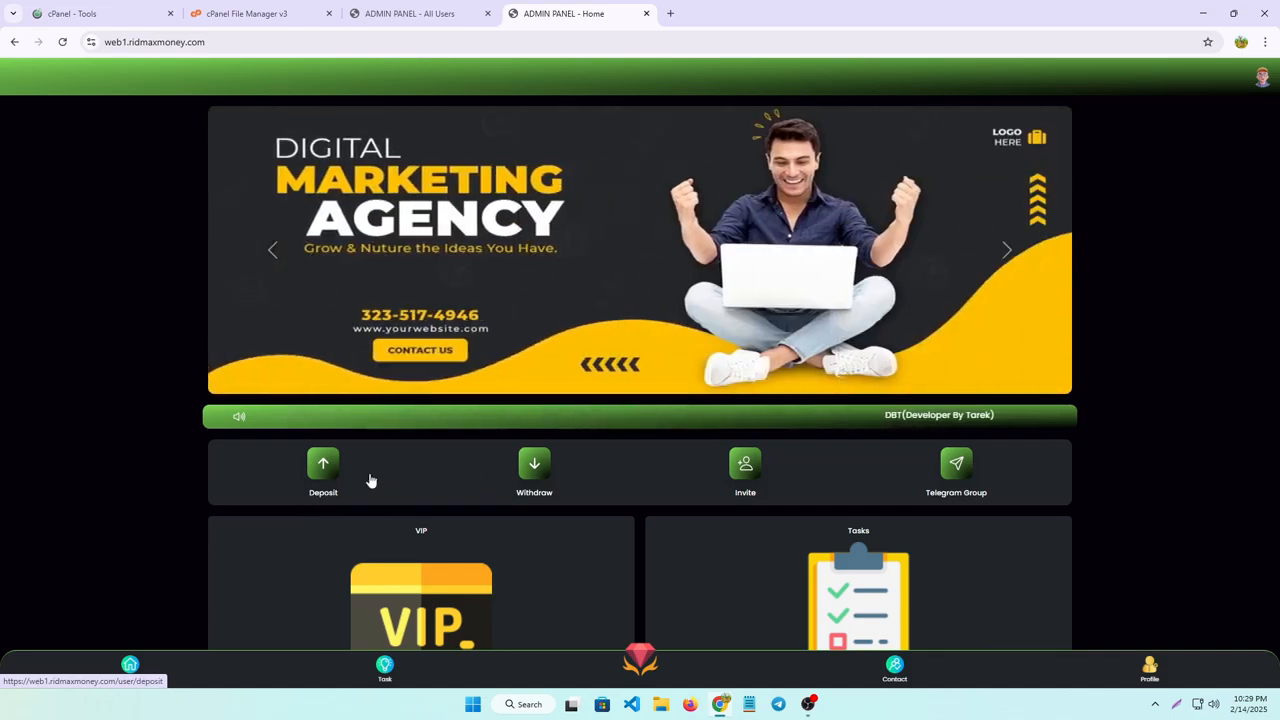
pyautogui.click(130, 664)
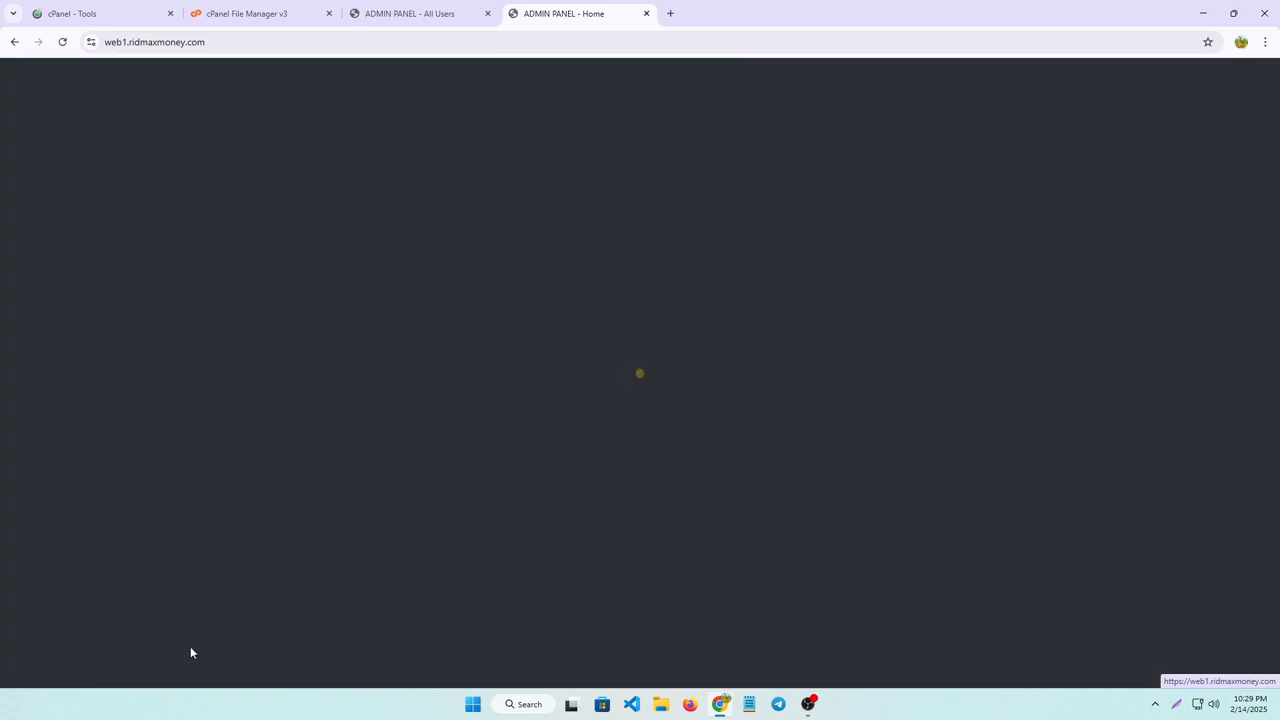
pyautogui.scroll(-3, 600, 505)
pyautogui.scroll(2, 480, 578)
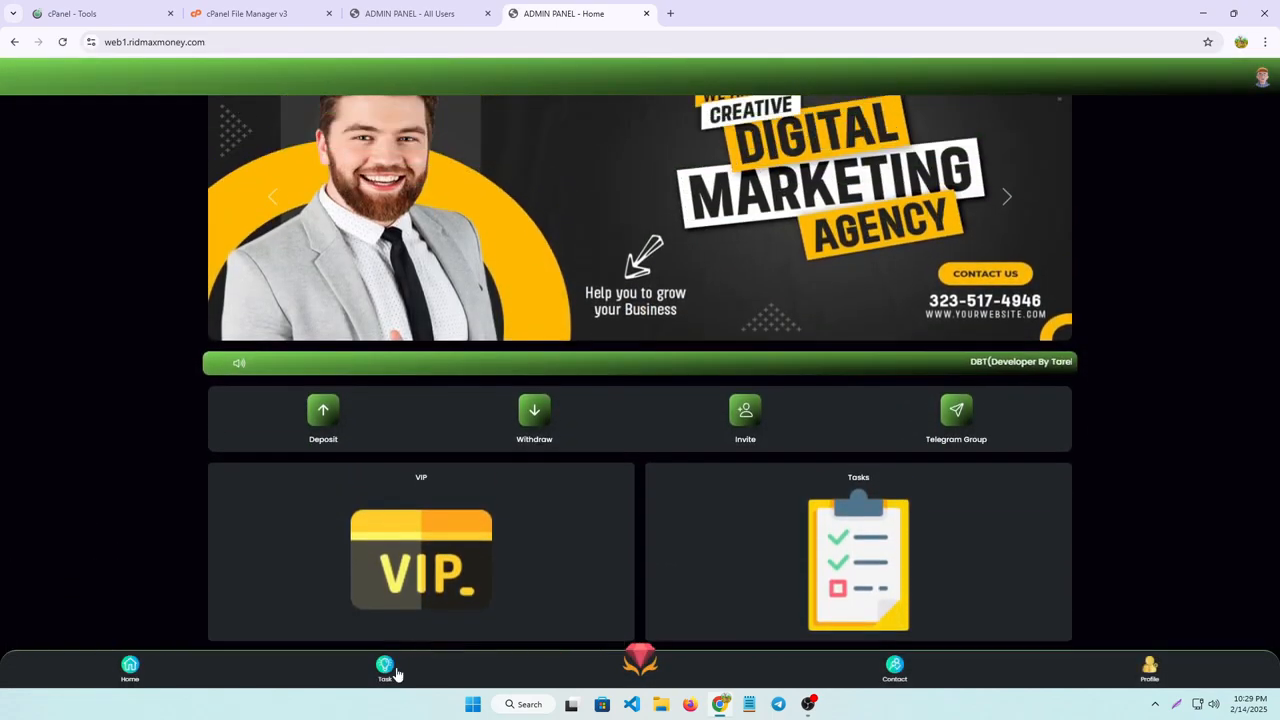
# - Open the website's Task page and look through its Claim Energy Profit entries
pyautogui.click(390, 668)
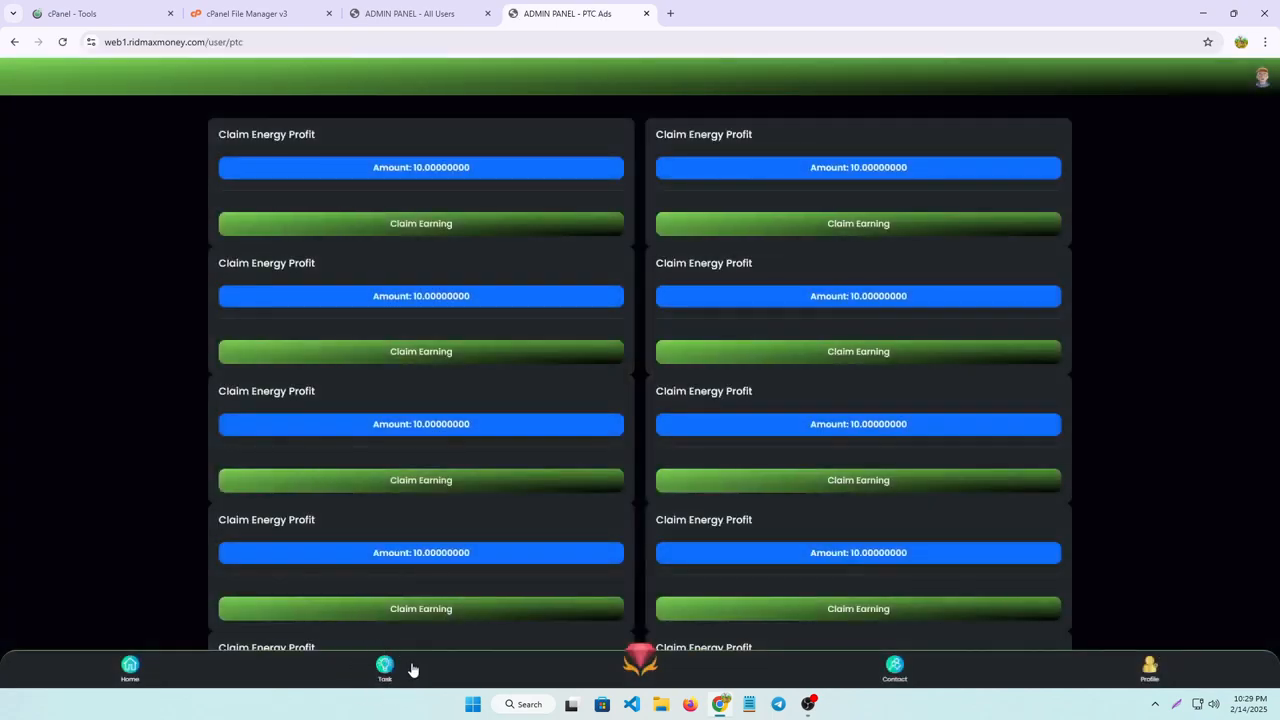
pyautogui.scroll(-5, 686, 400)
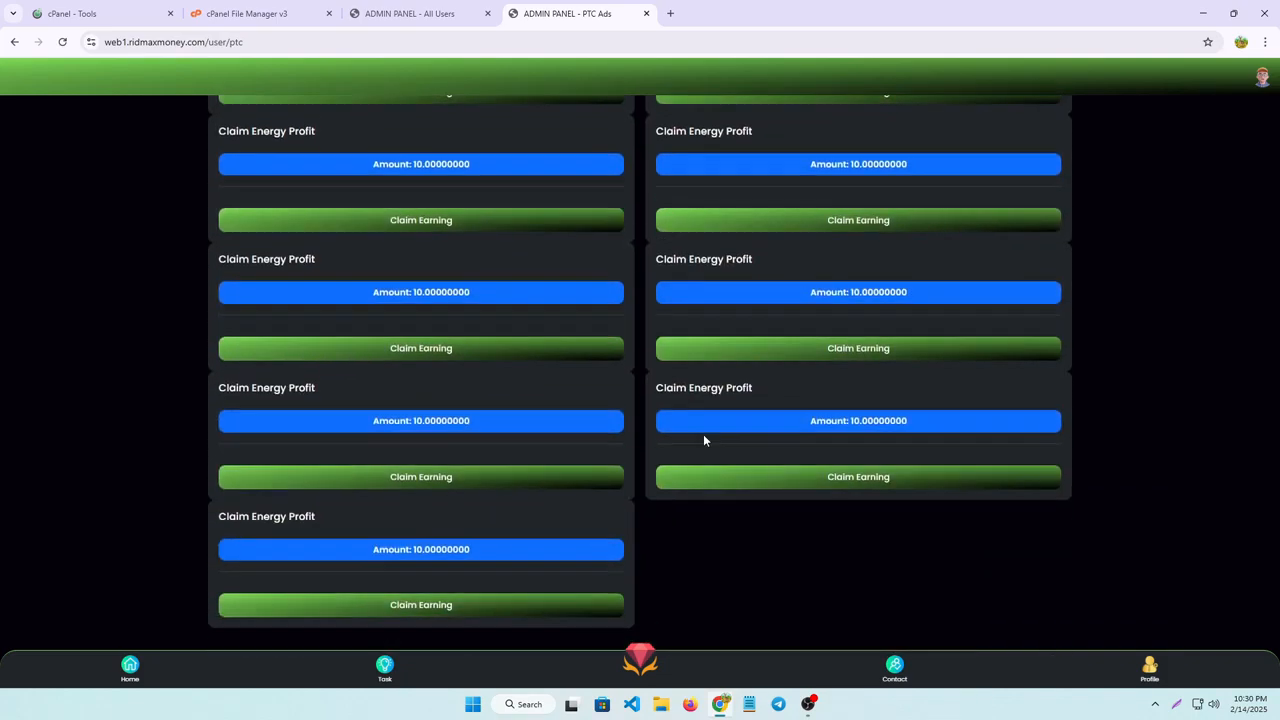
pyautogui.scroll(5, 700, 437)
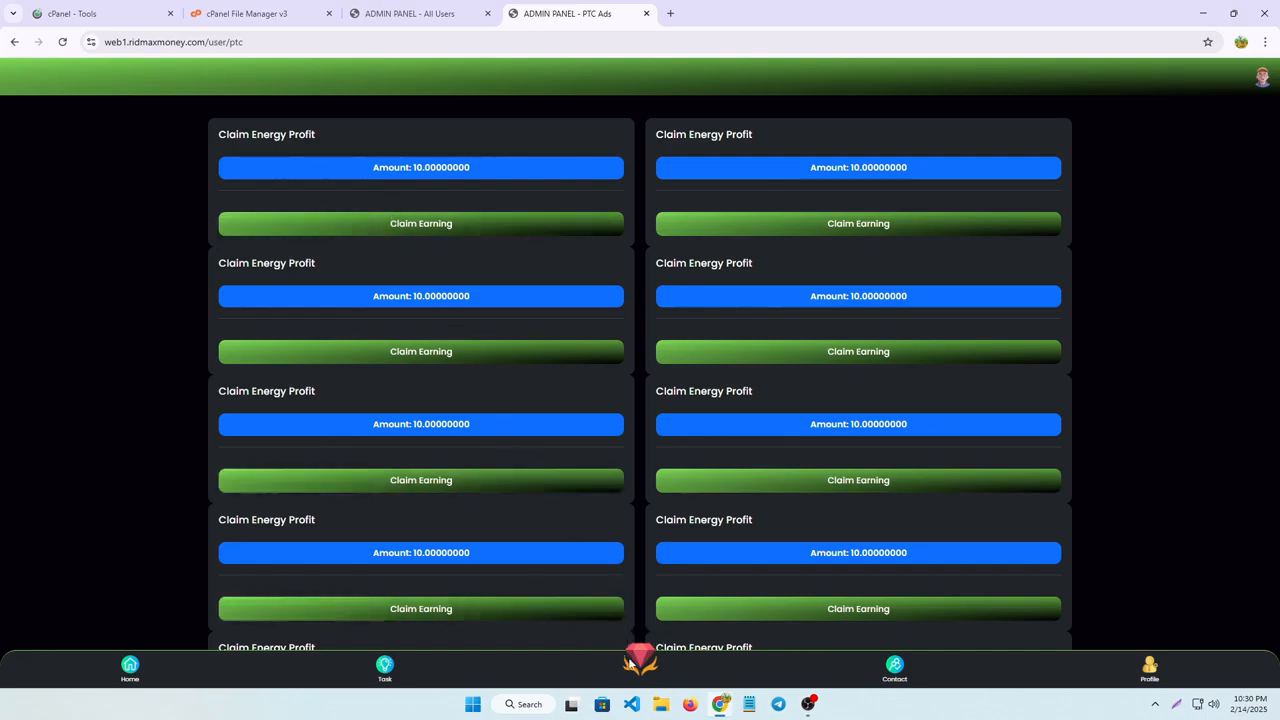
pyautogui.click(1178, 705)
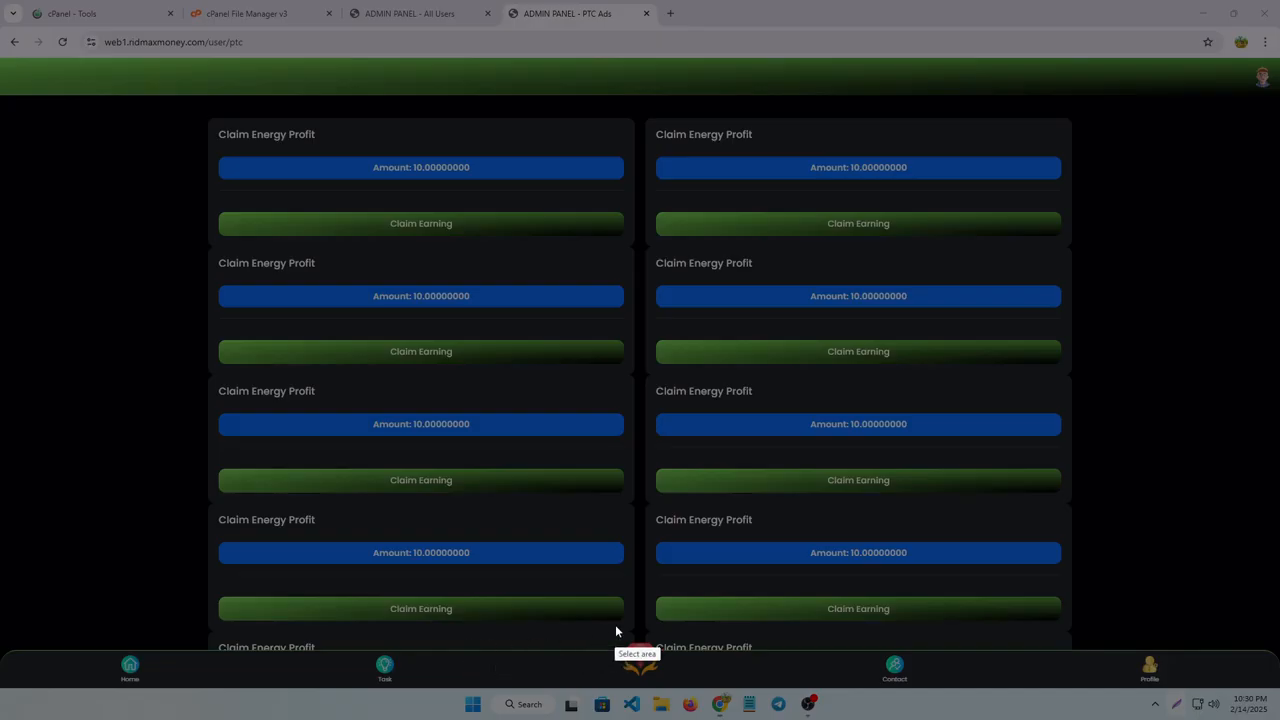
pyautogui.moveTo(608, 621); pyautogui.dragTo(699, 677)
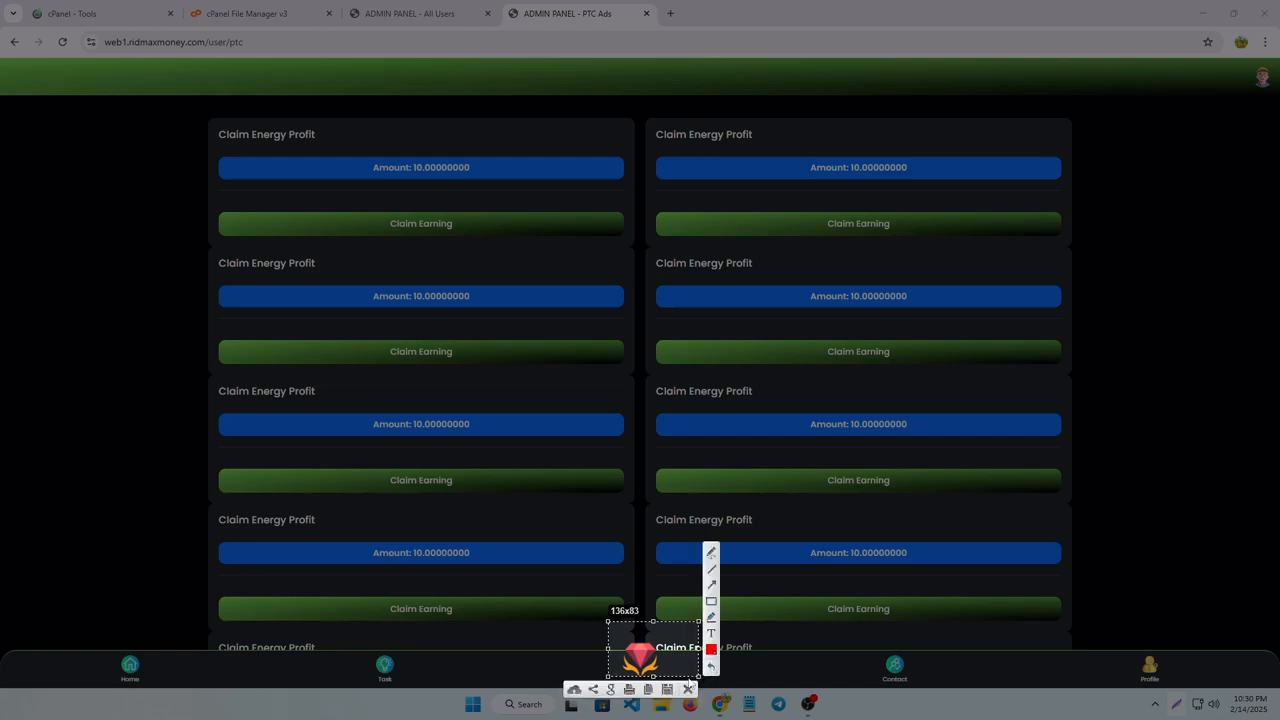
pyautogui.click(688, 690)
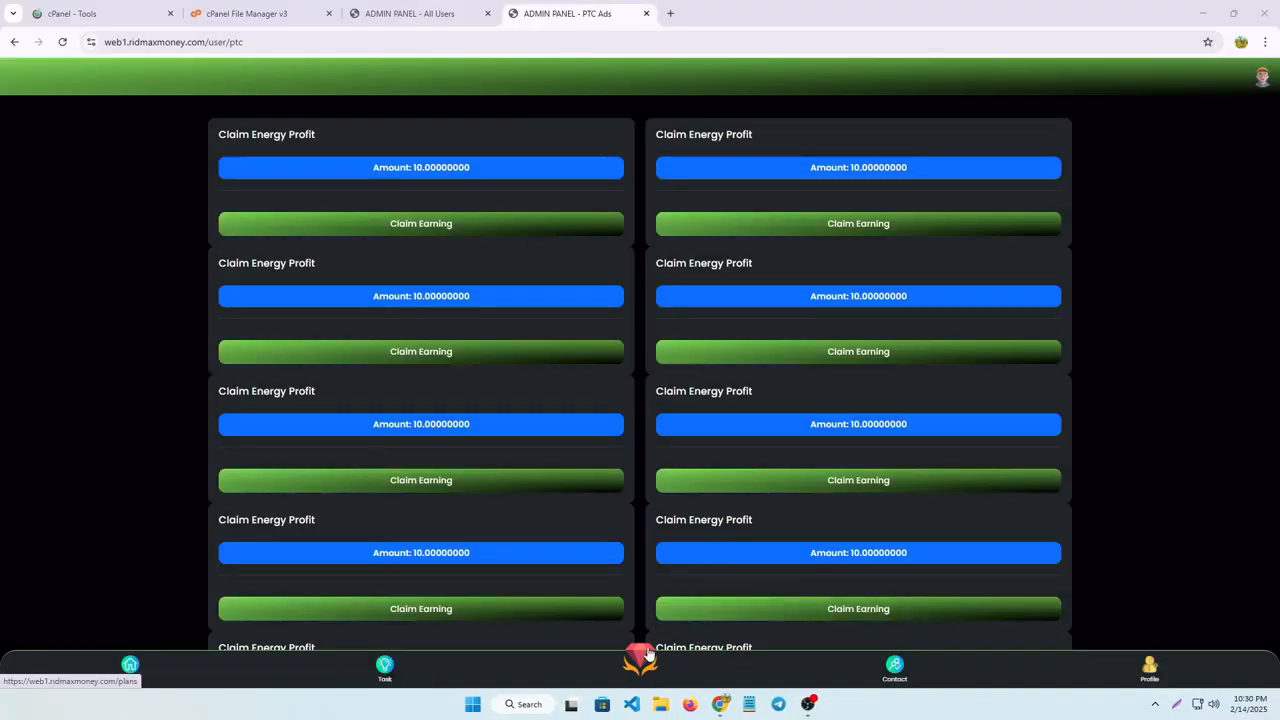
# - View the membership plans and check the Contact link, declining to open the WhatsApp application and returning to the plans
pyautogui.click(647, 661)
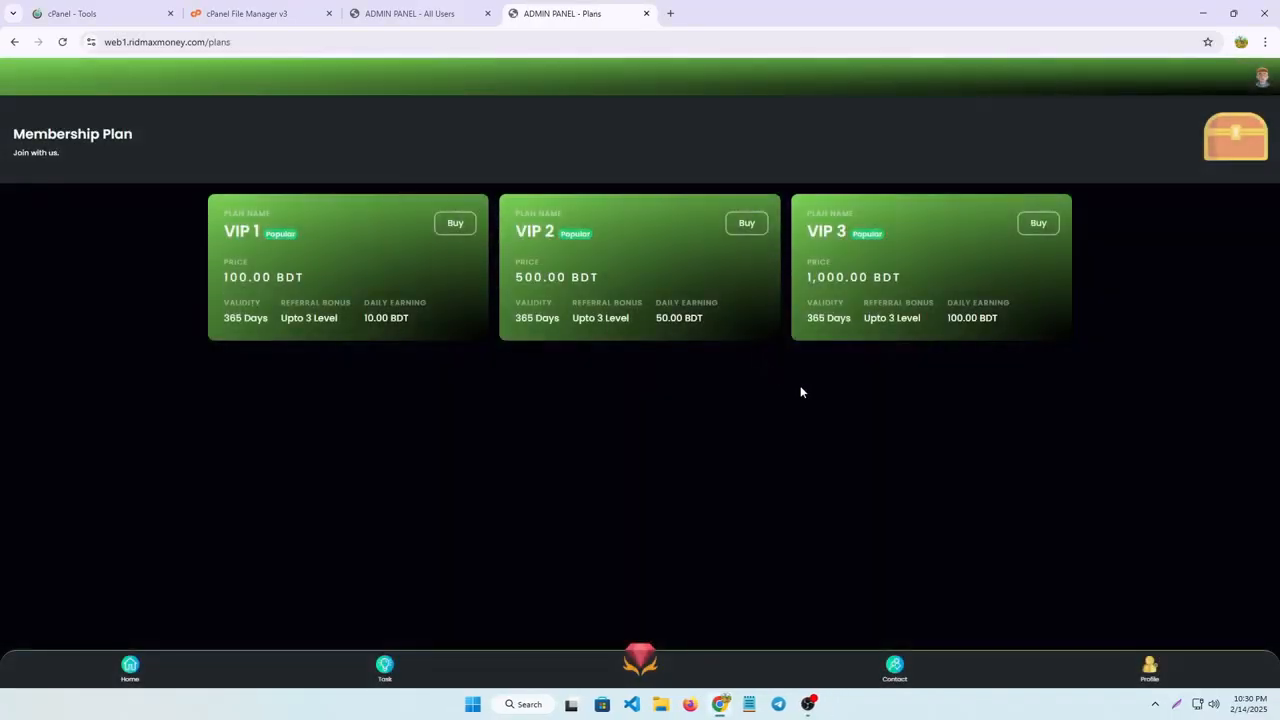
pyautogui.click(893, 666)
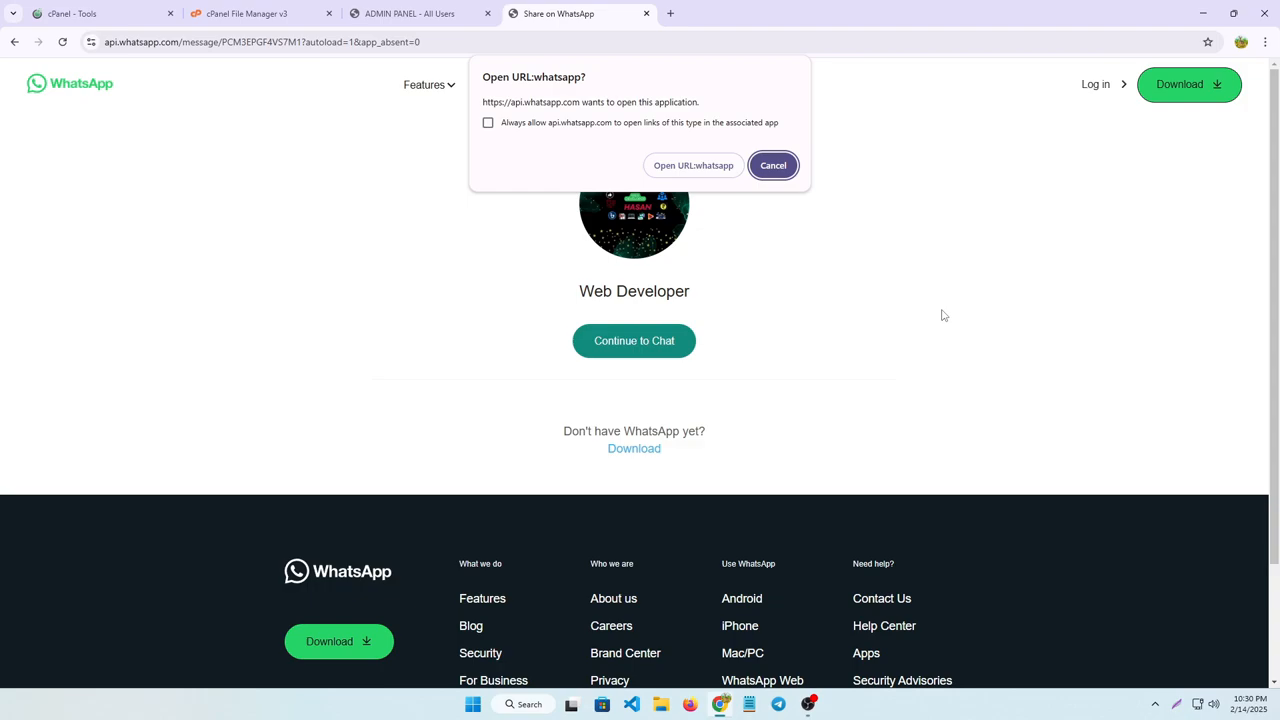
pyautogui.click(772, 165)
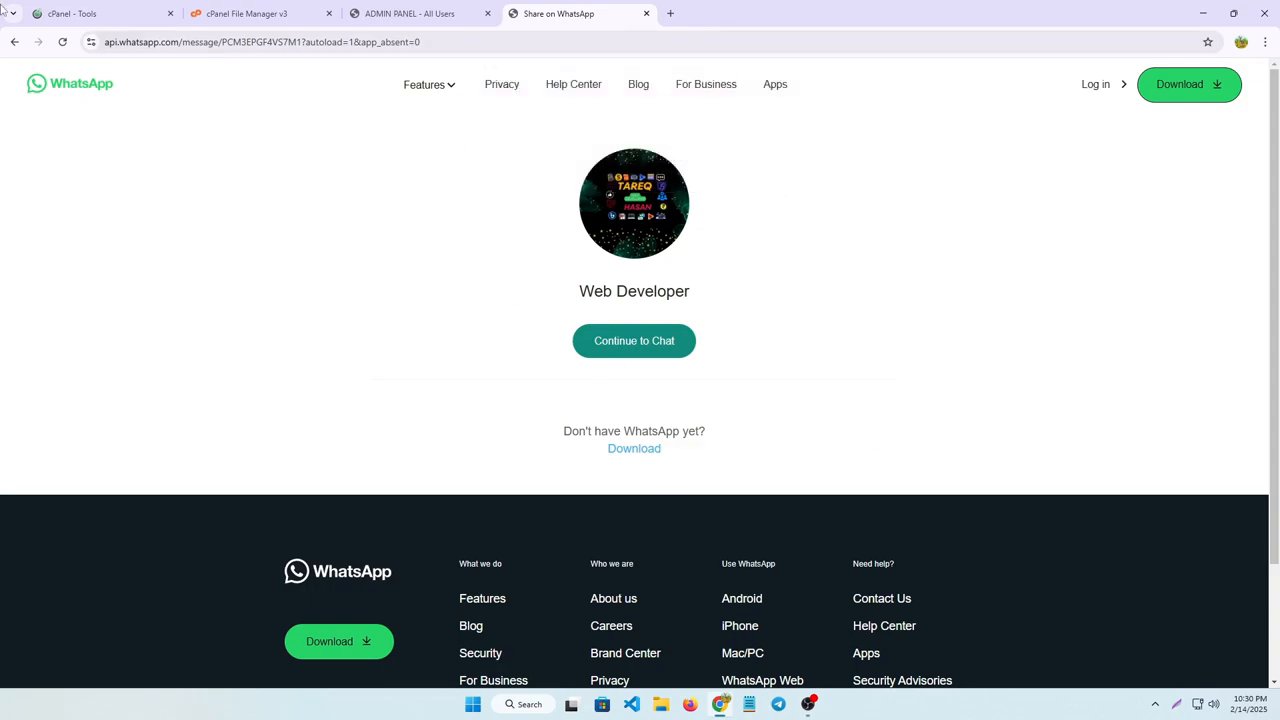
pyautogui.click(16, 42)
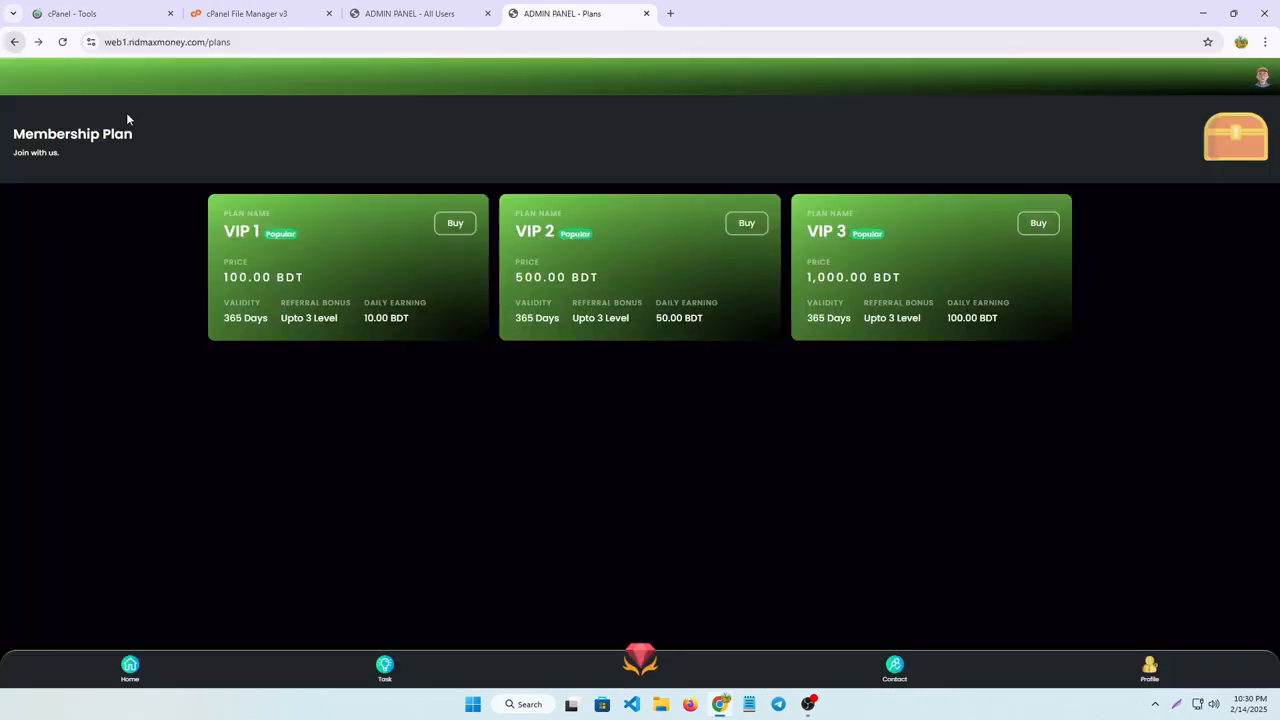
# - Open the website's Profile page and look through its account, history, team and security options
pyautogui.click(1152, 664)
pyautogui.scroll(-2, 597, 517)
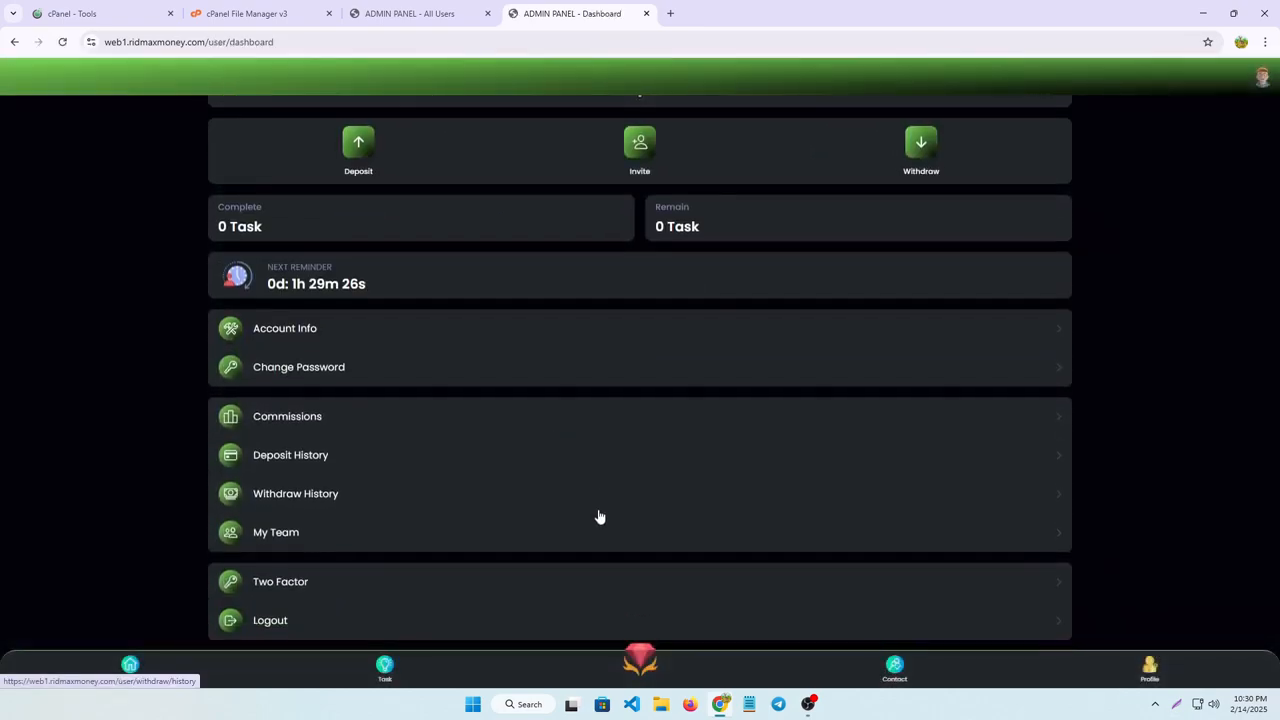
# - Switch to the site's admin panel, look through its navigation entries and open the admin Dashboard
pyautogui.click(289, 14)
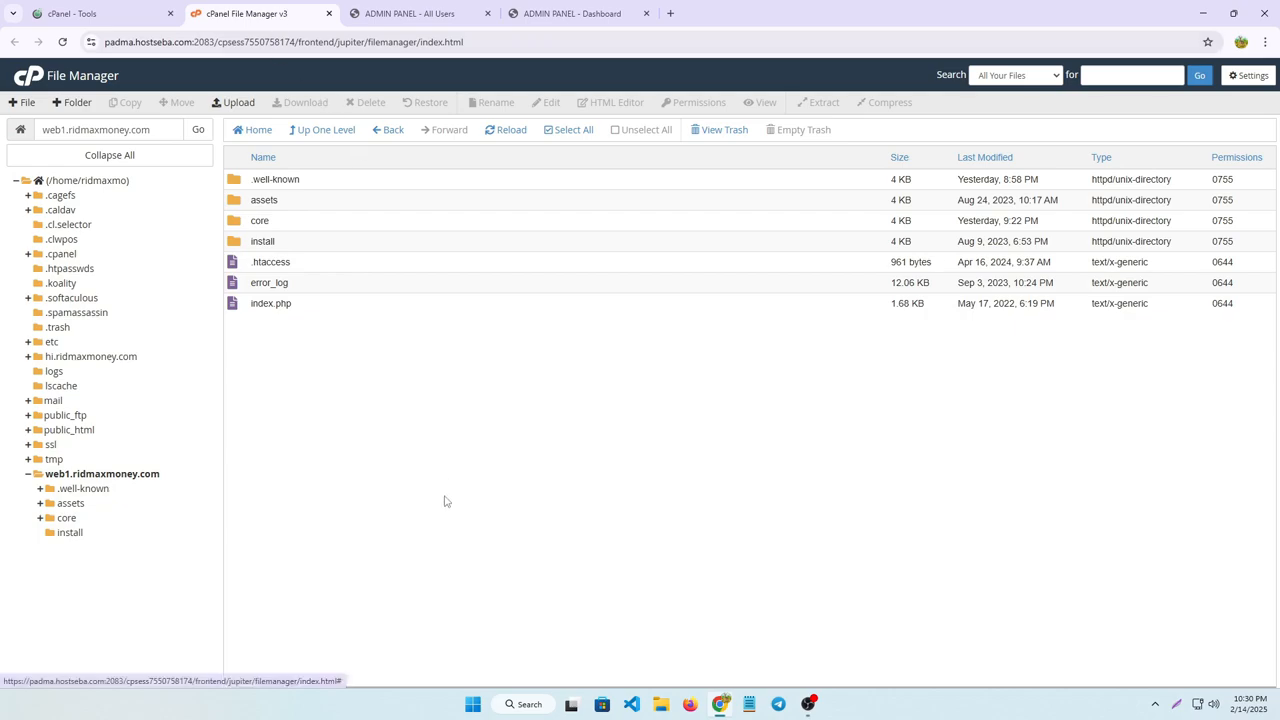
pyautogui.click(410, 14)
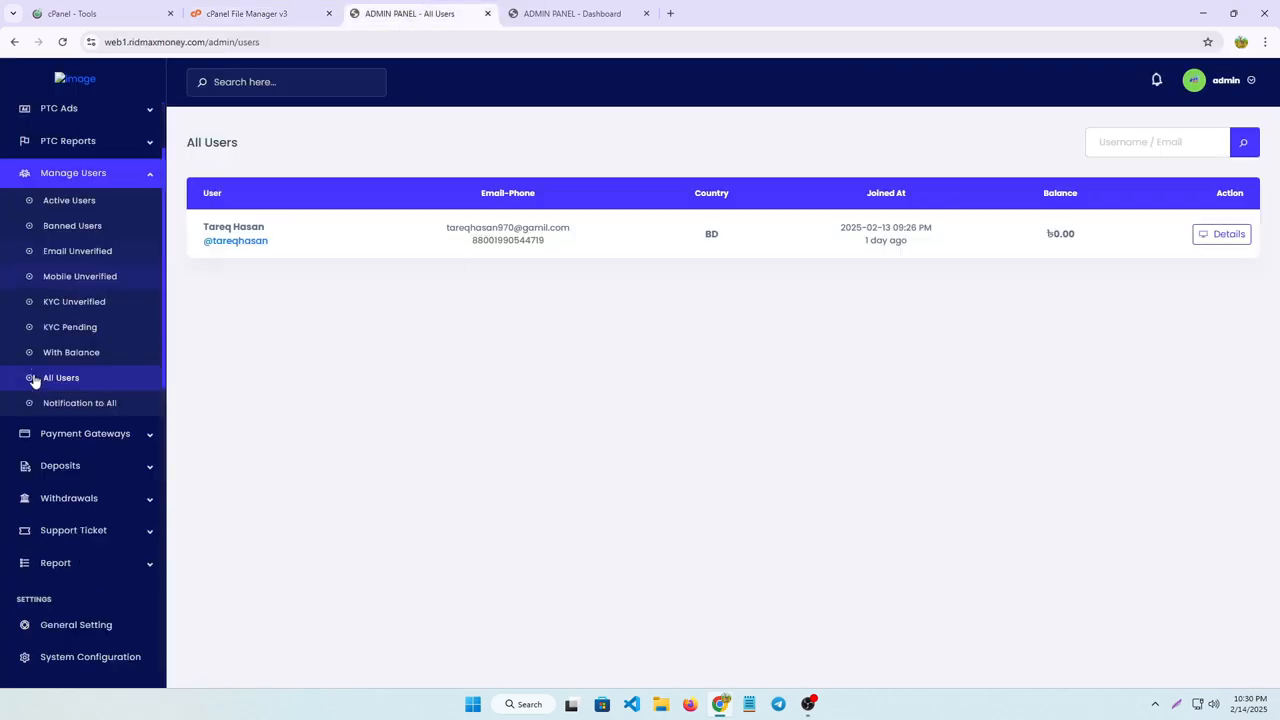
pyautogui.scroll(-5, 35, 381)
pyautogui.scroll(6, 80, 494)
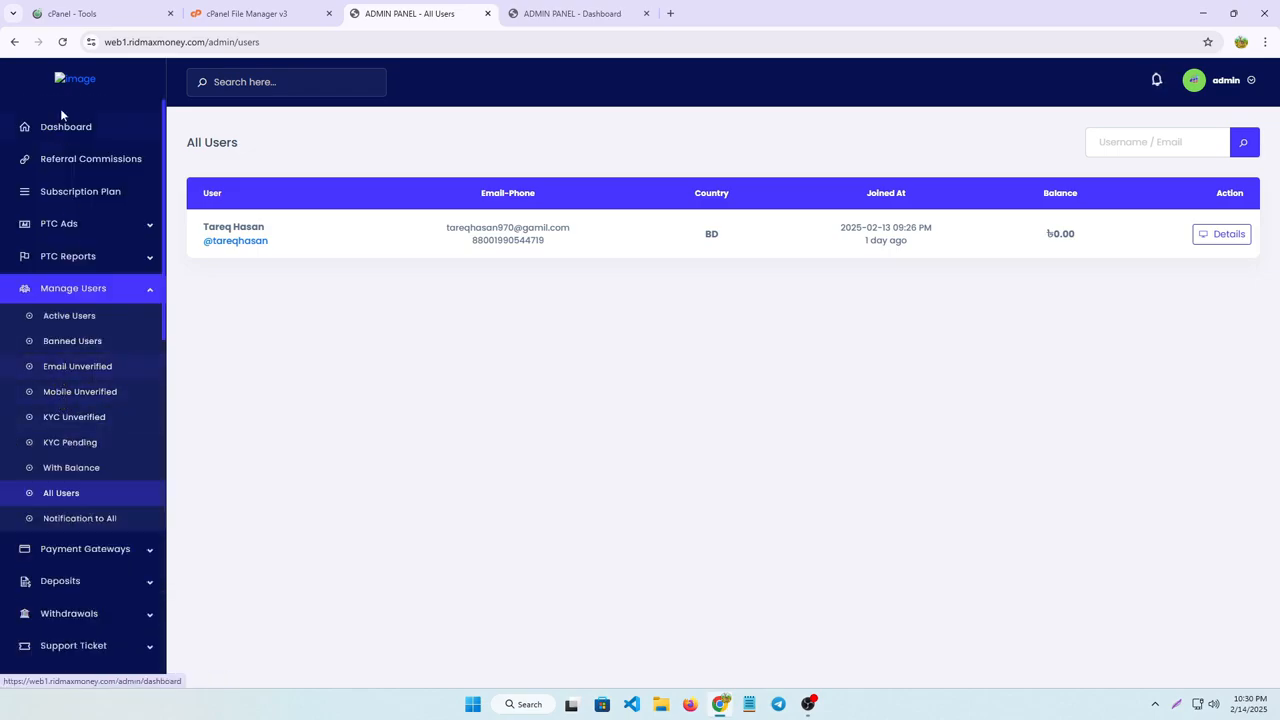
pyautogui.click(50, 126)
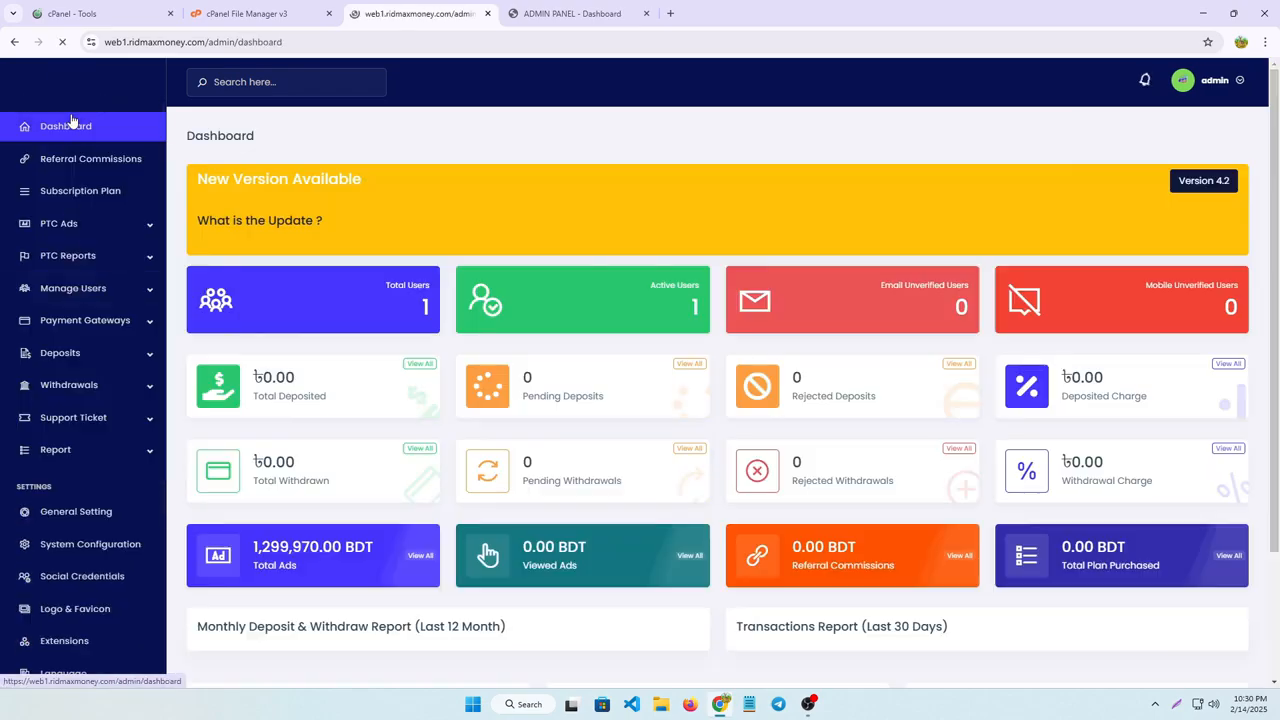
# - Examine the cPanel tools page, covering the Files, Databases, Domains, Metrics, Security and Software sections
pyautogui.click(551, 13)
pyautogui.click(222, 14)
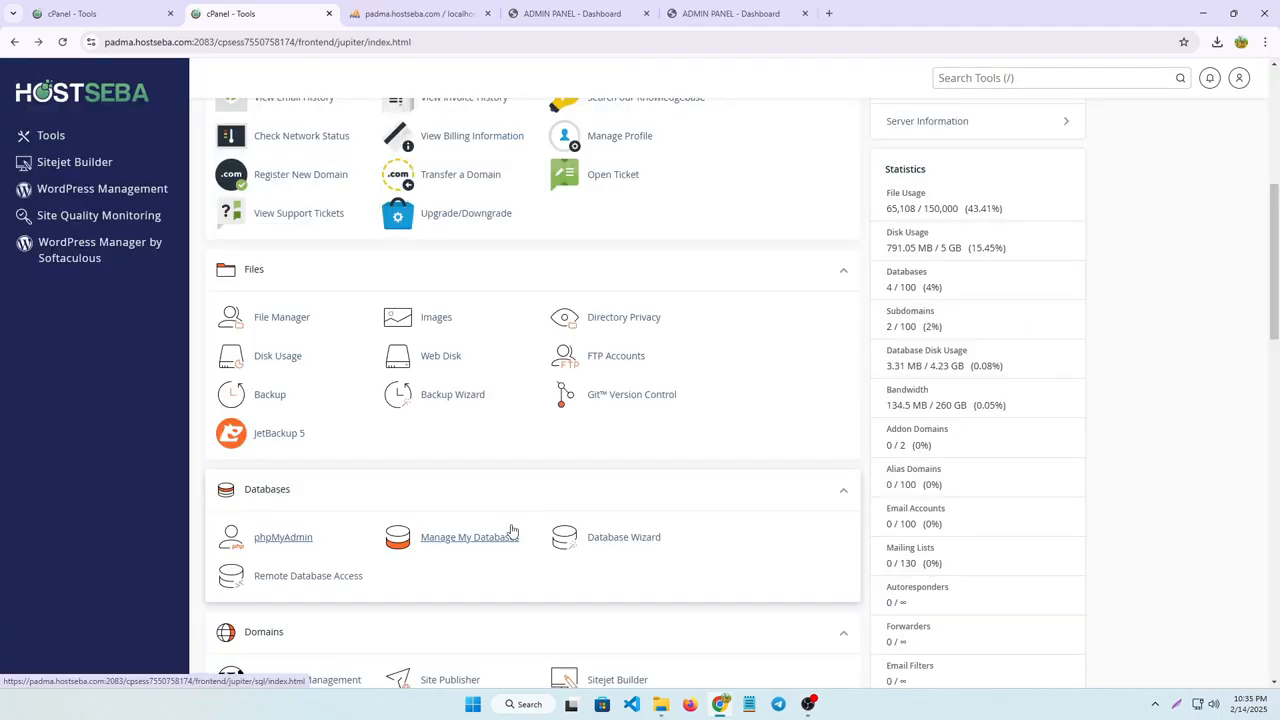
pyautogui.scroll(-2, 511, 530)
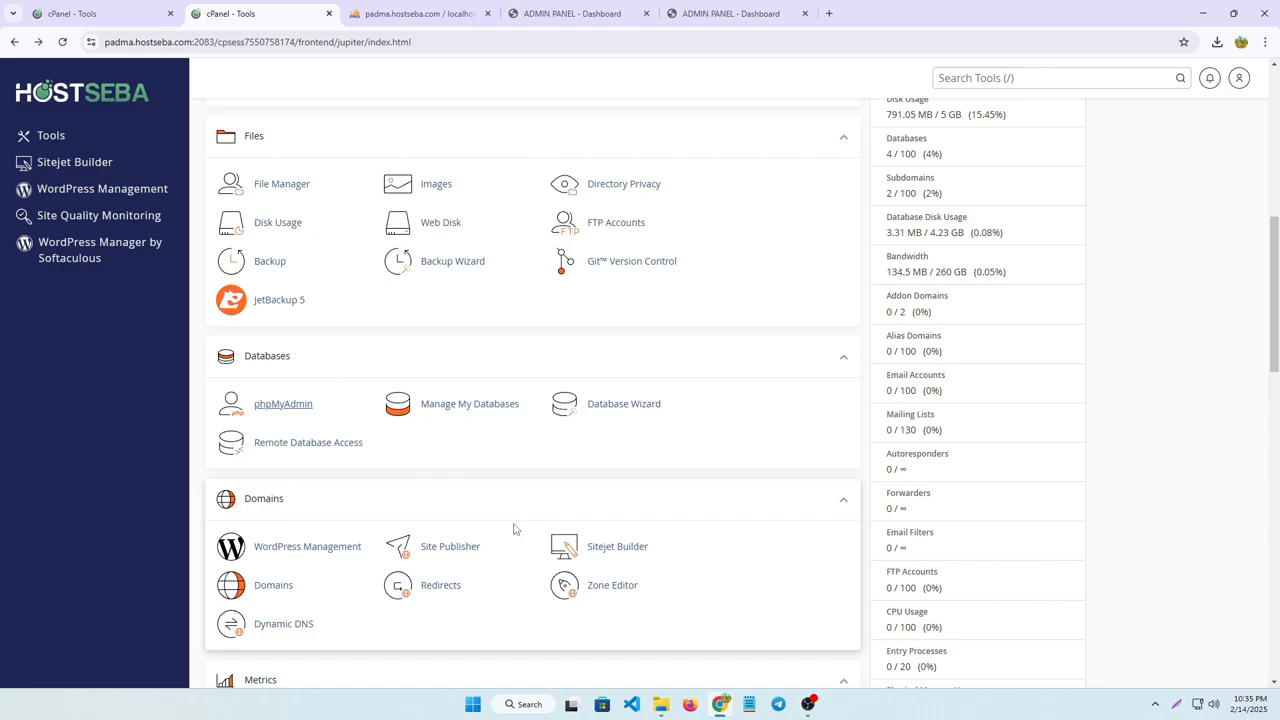
pyautogui.scroll(-2, 514, 529)
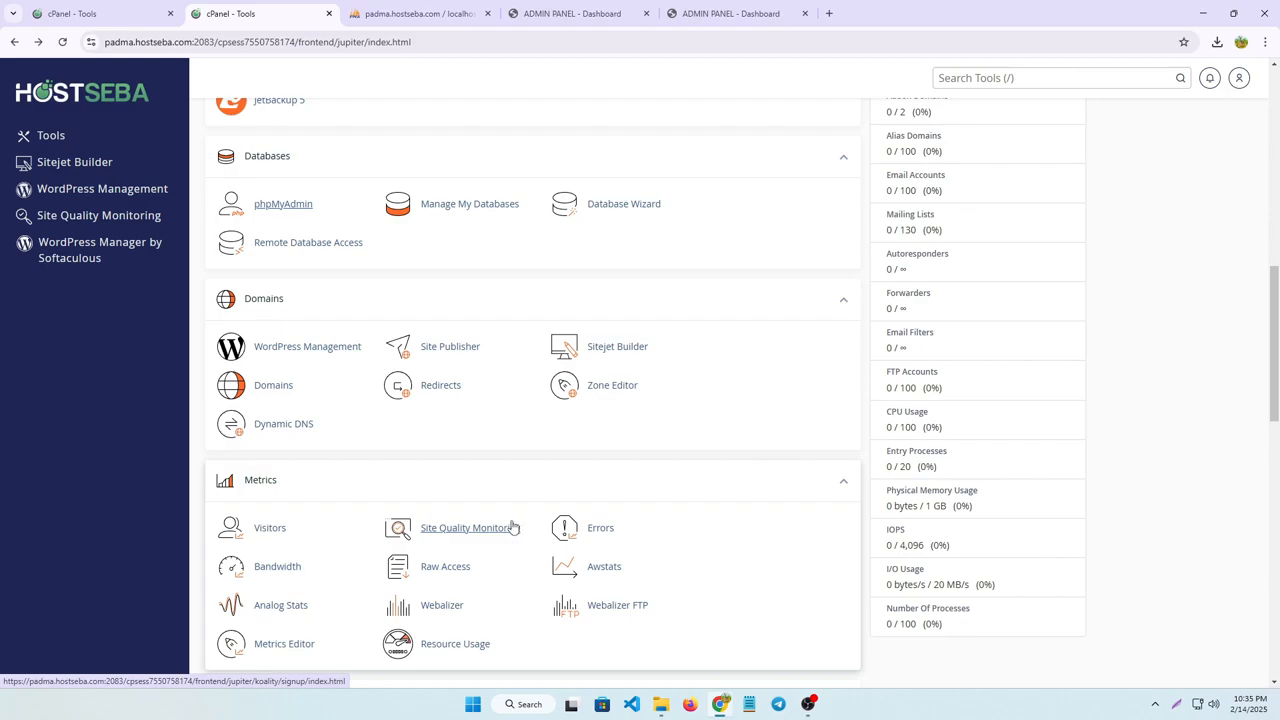
pyautogui.scroll(-2, 500, 527)
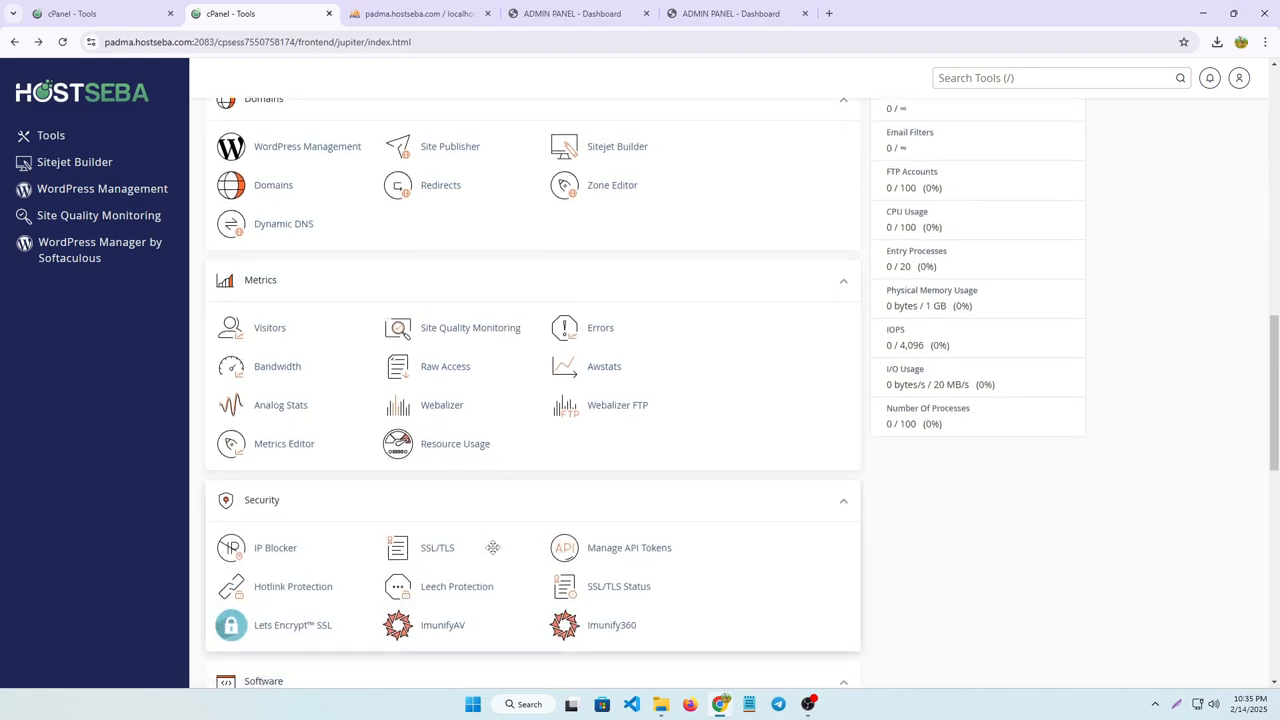
pyautogui.scroll(-5, 371, 497)
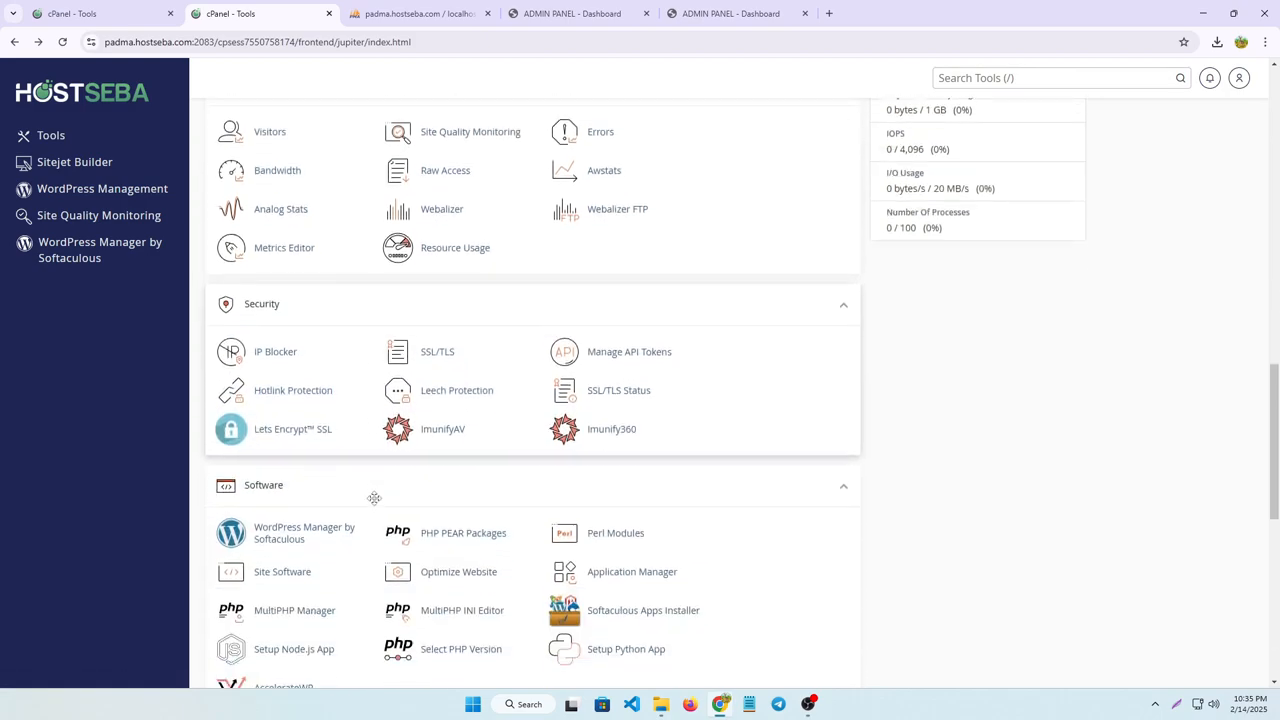
pyautogui.scroll(2, 384, 503)
pyautogui.scroll(5, 384, 503)
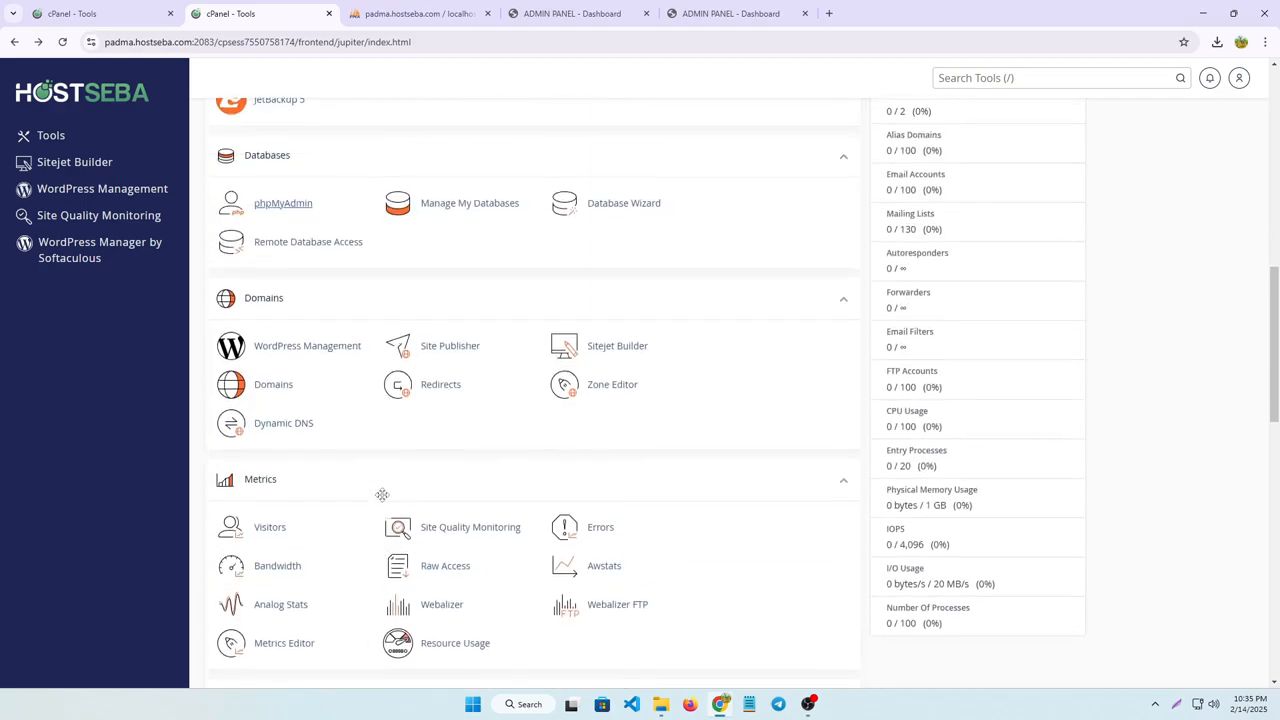
pyautogui.click(1175, 706)
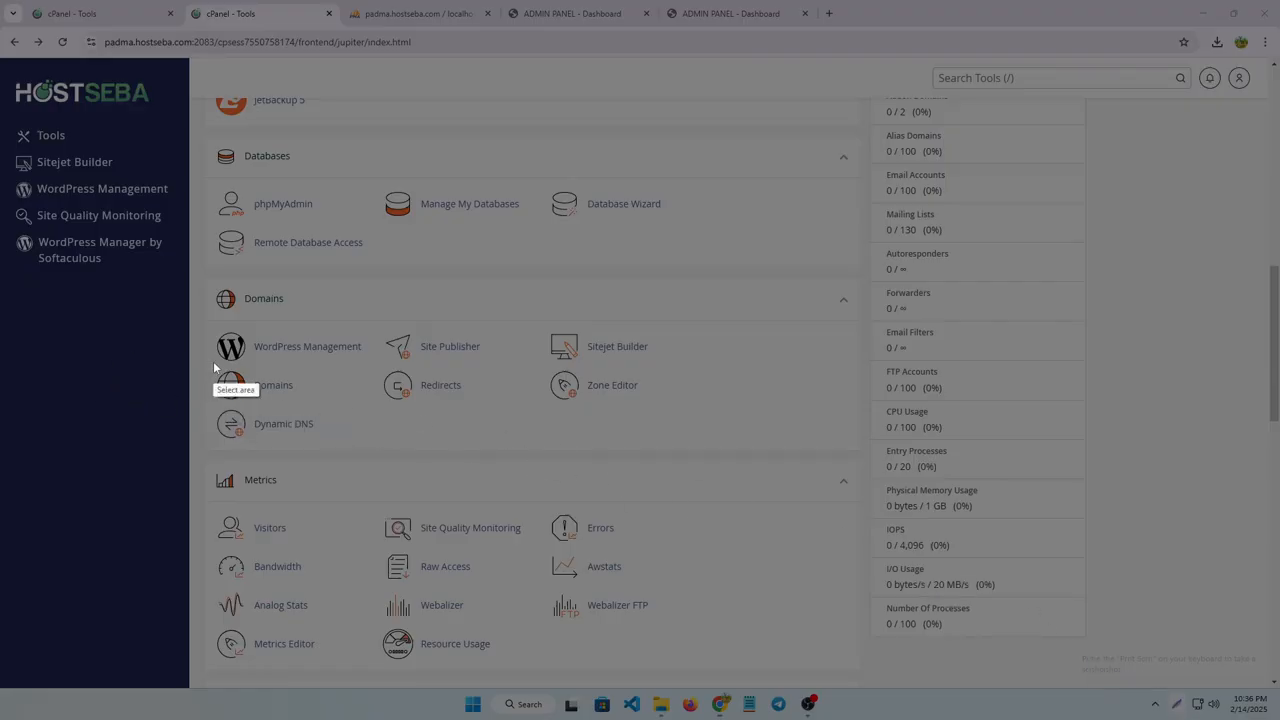
pyautogui.moveTo(213, 361); pyautogui.dragTo(319, 411)
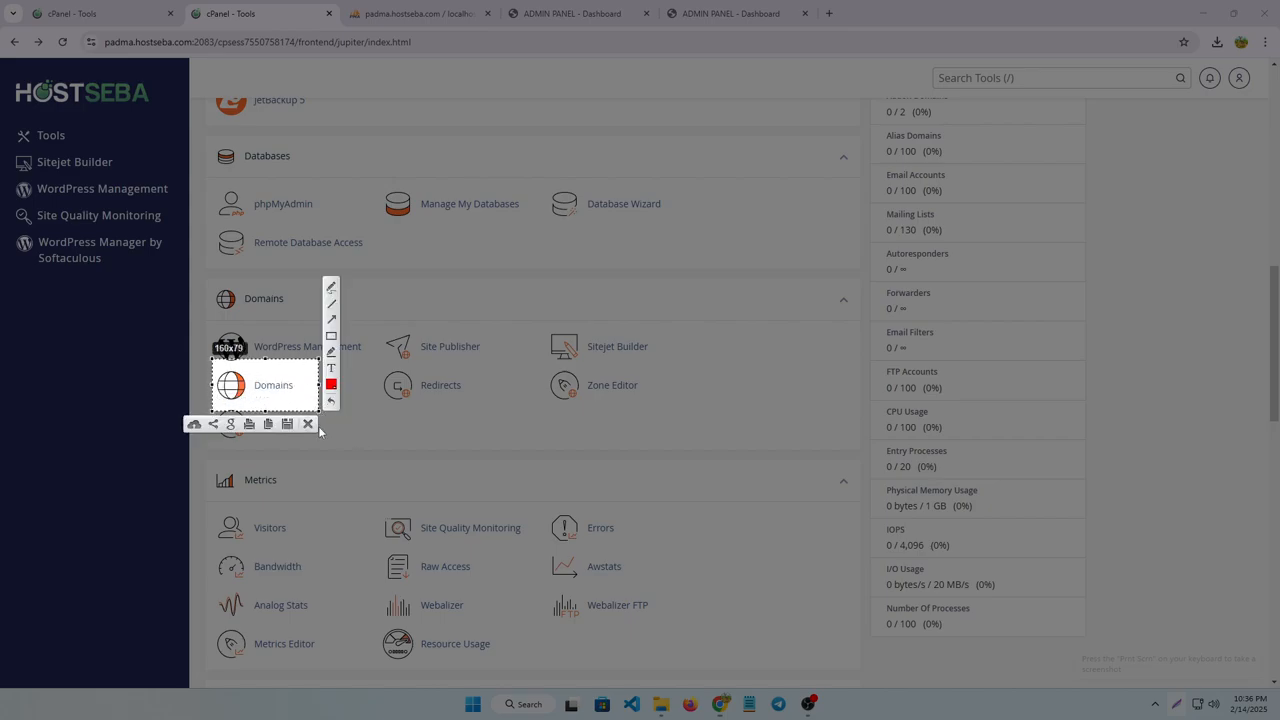
pyautogui.hotkey('ctrl', 'c')
# - Create the new domain web2.ridmaxmoney.com with its own document root web2.ridmaxmoney.com instead of the shared one
pyautogui.click(276, 385)
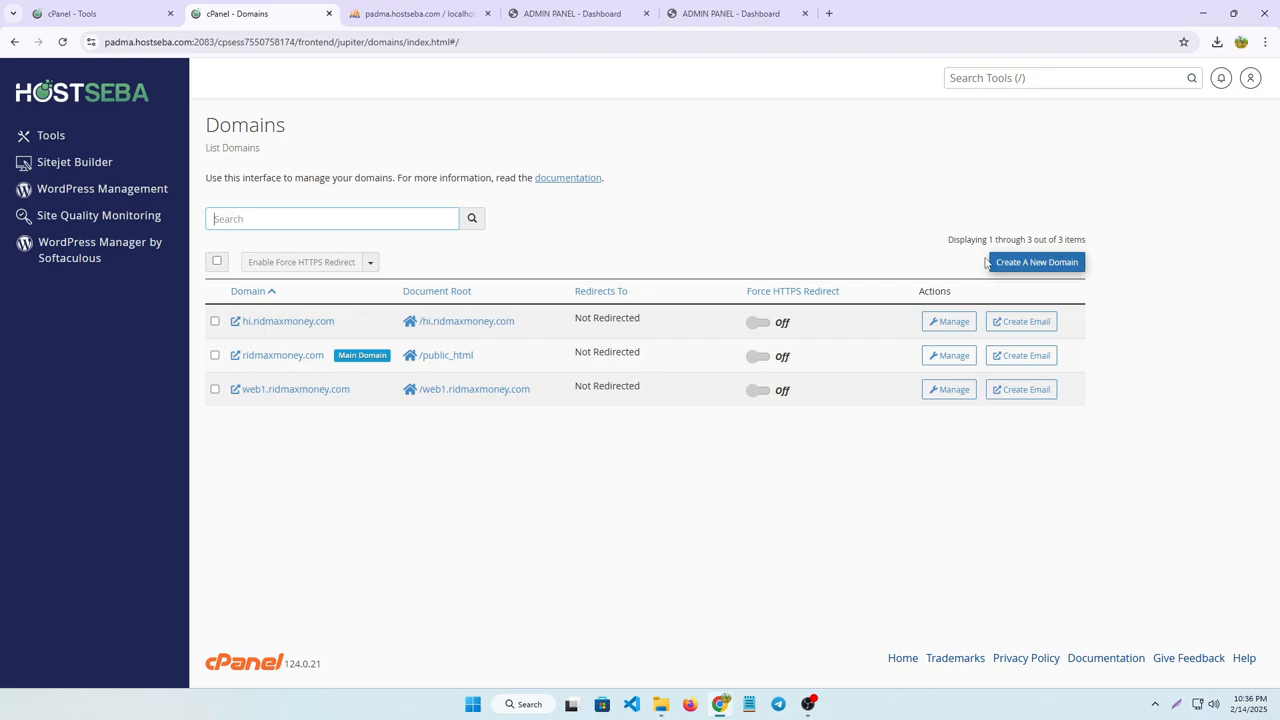
pyautogui.click(1046, 267)
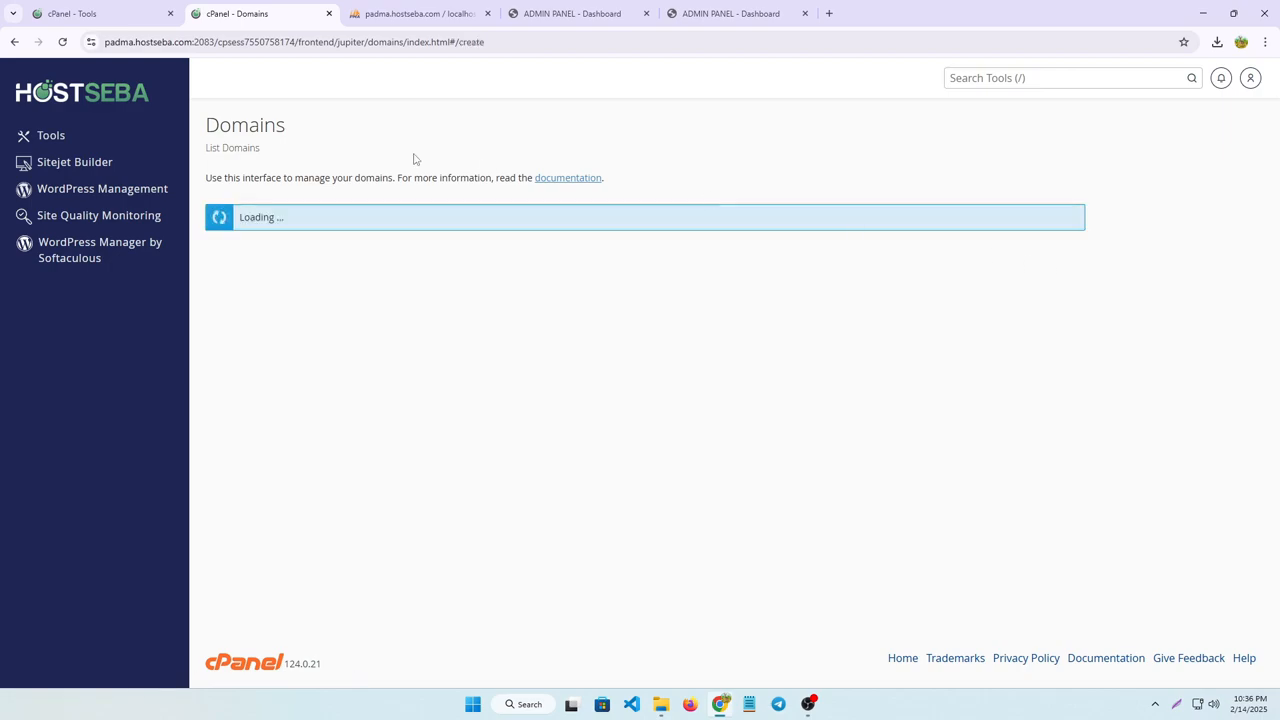
pyautogui.click(243, 282)
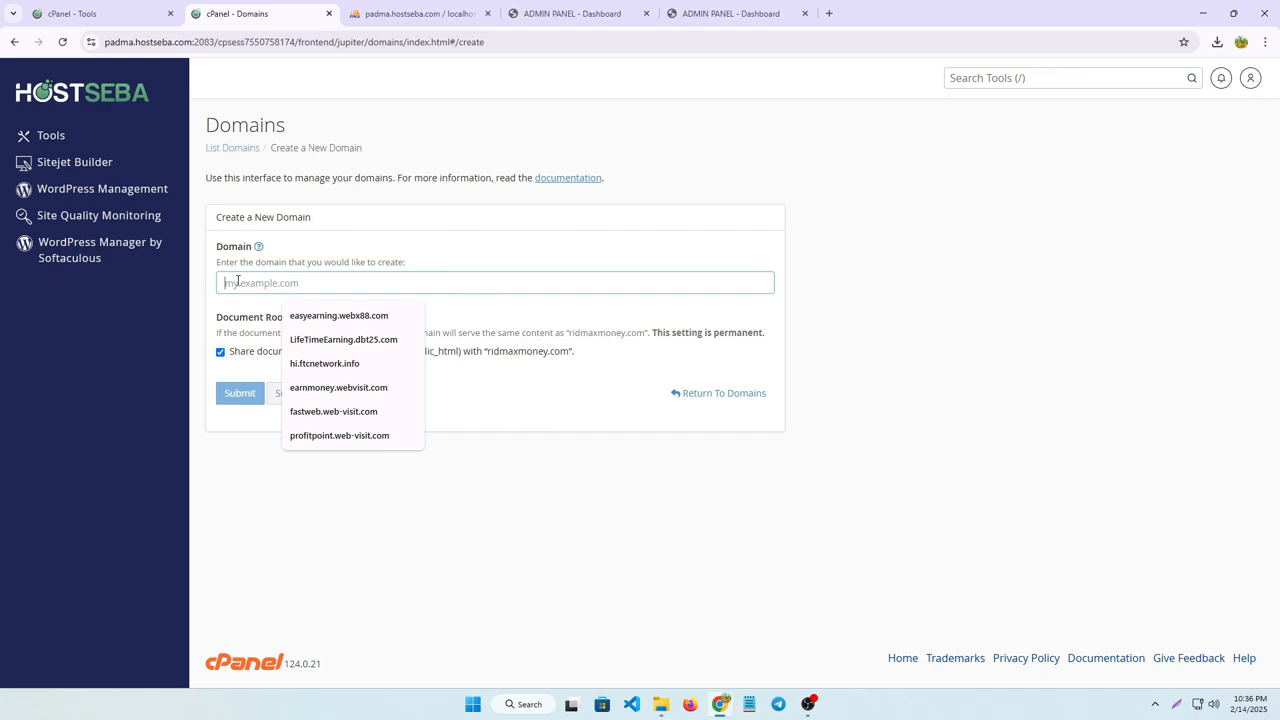
pyautogui.write('web')
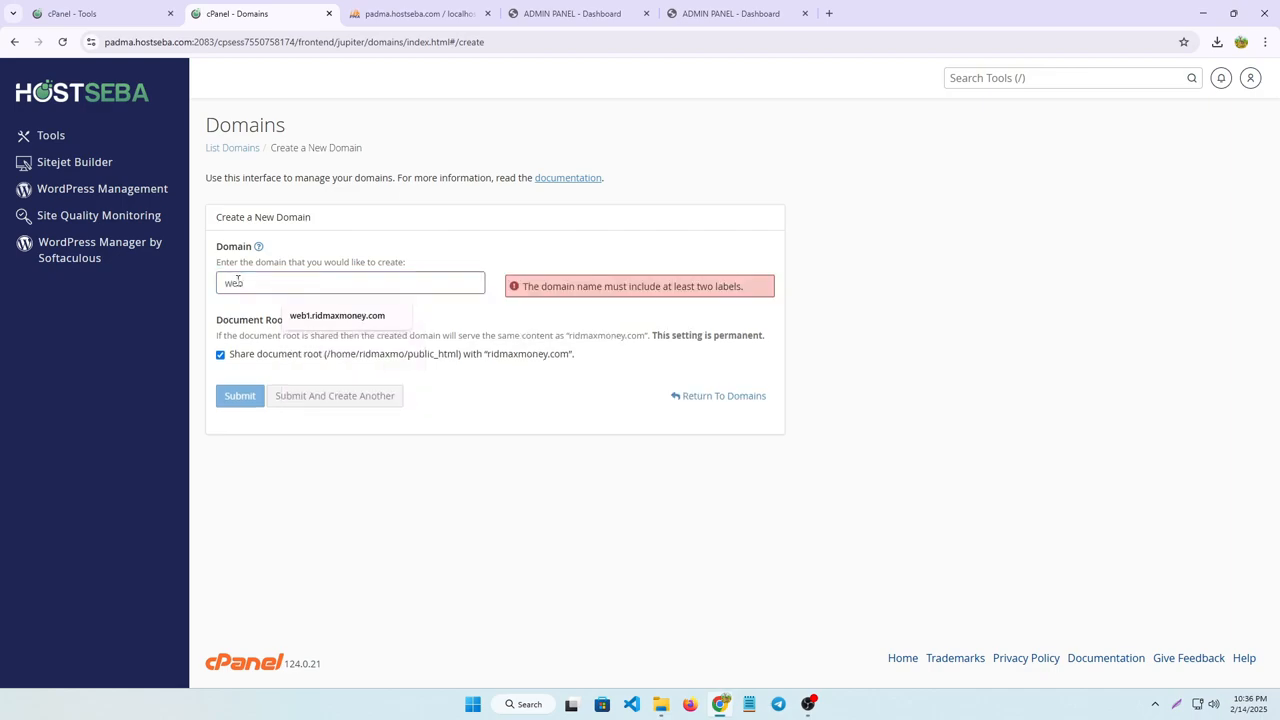
pyautogui.write('2.')
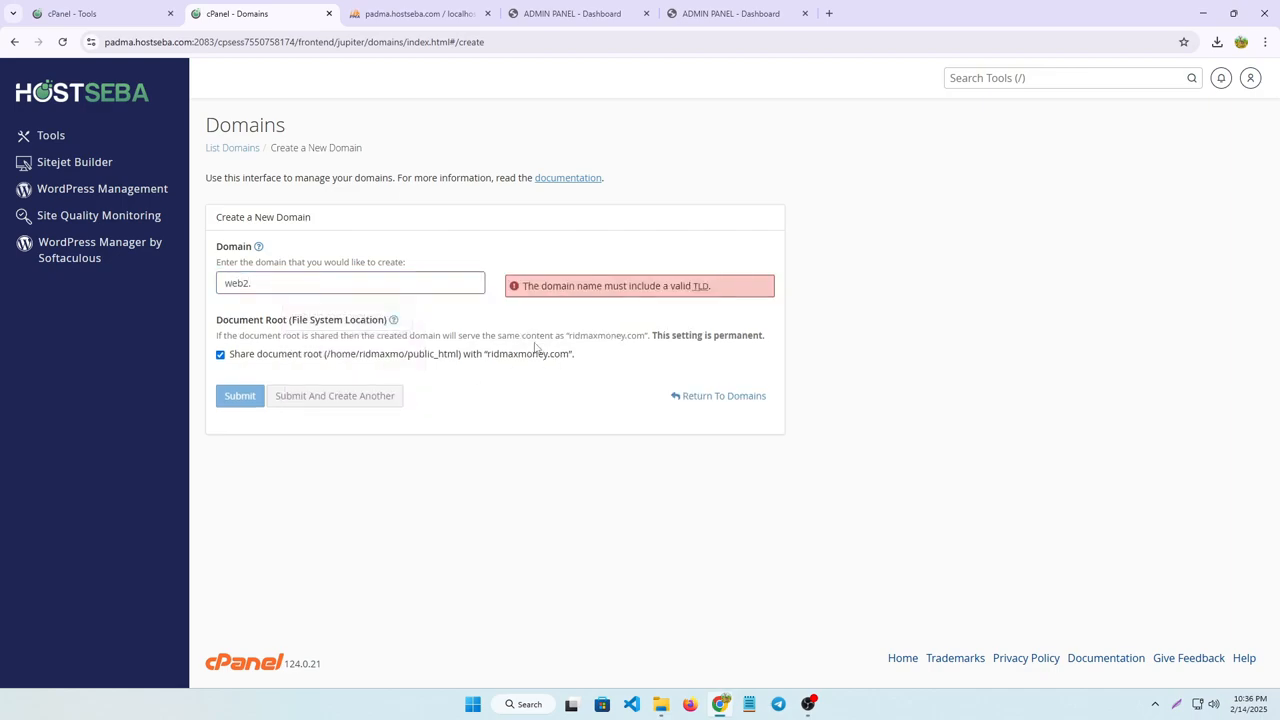
pyautogui.moveTo(488, 363); pyautogui.dragTo(560, 360)
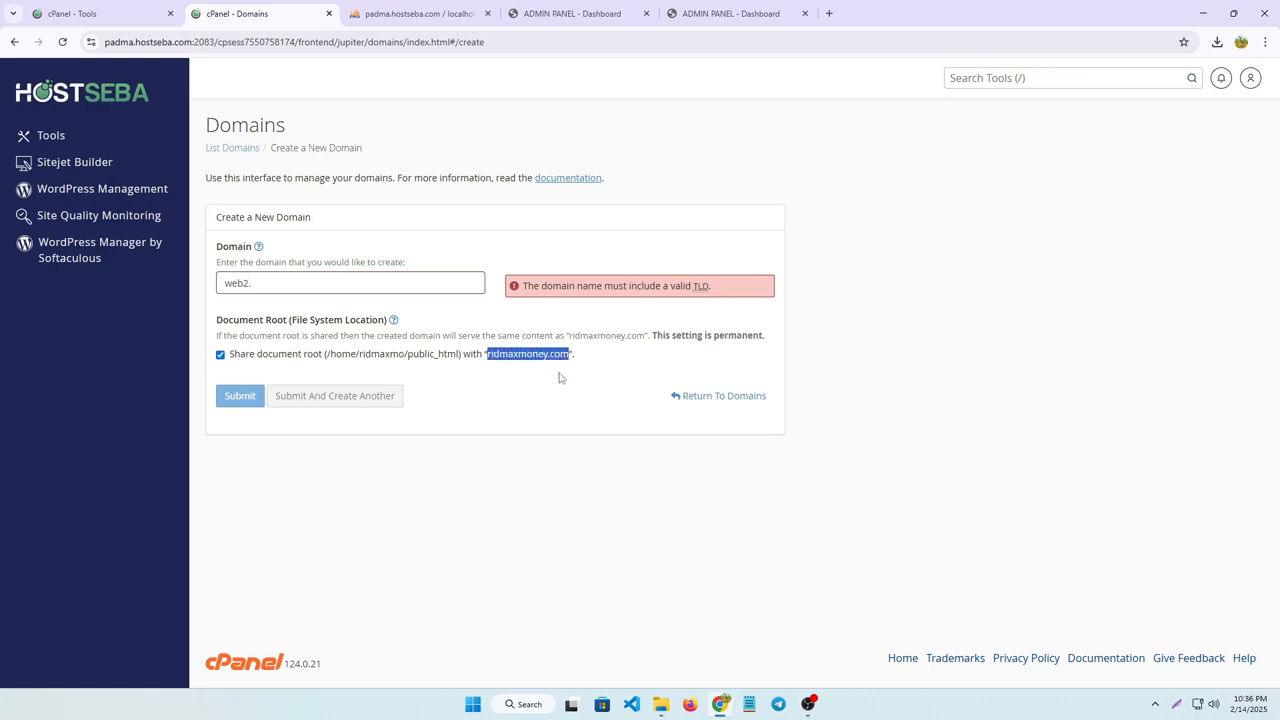
pyautogui.click(278, 284)
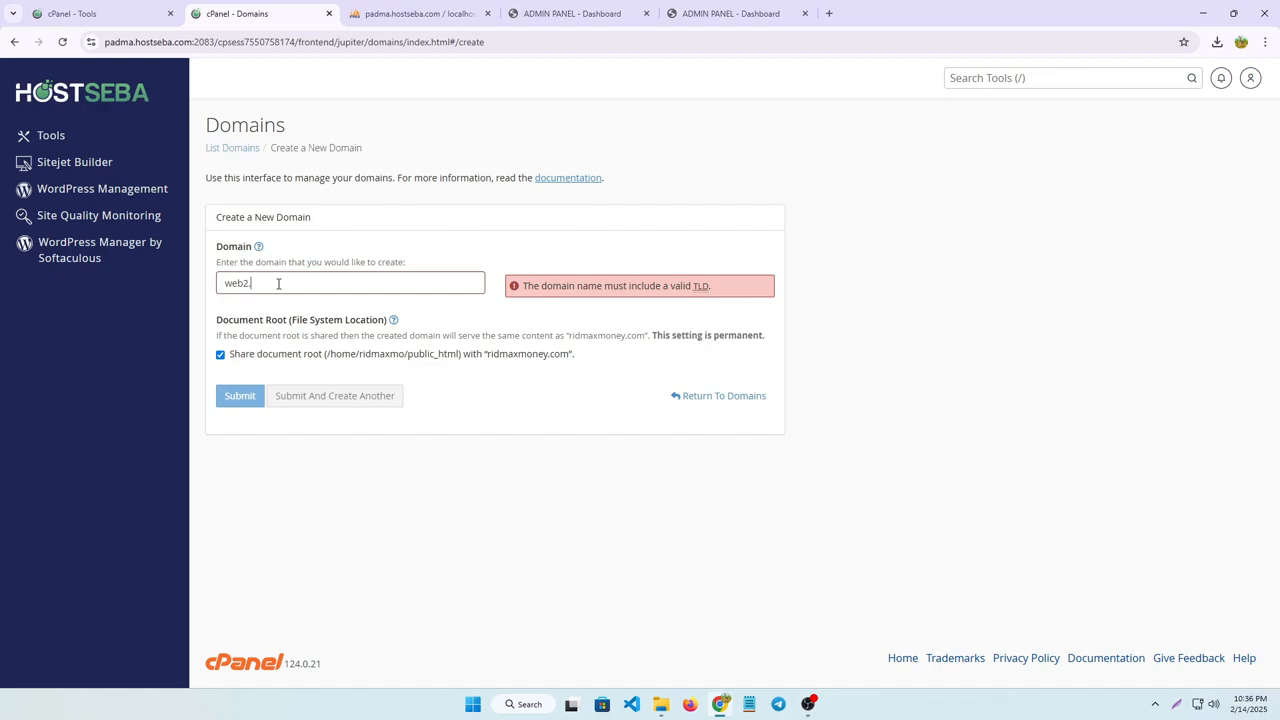
pyautogui.hotkey('ctrl', 'v')
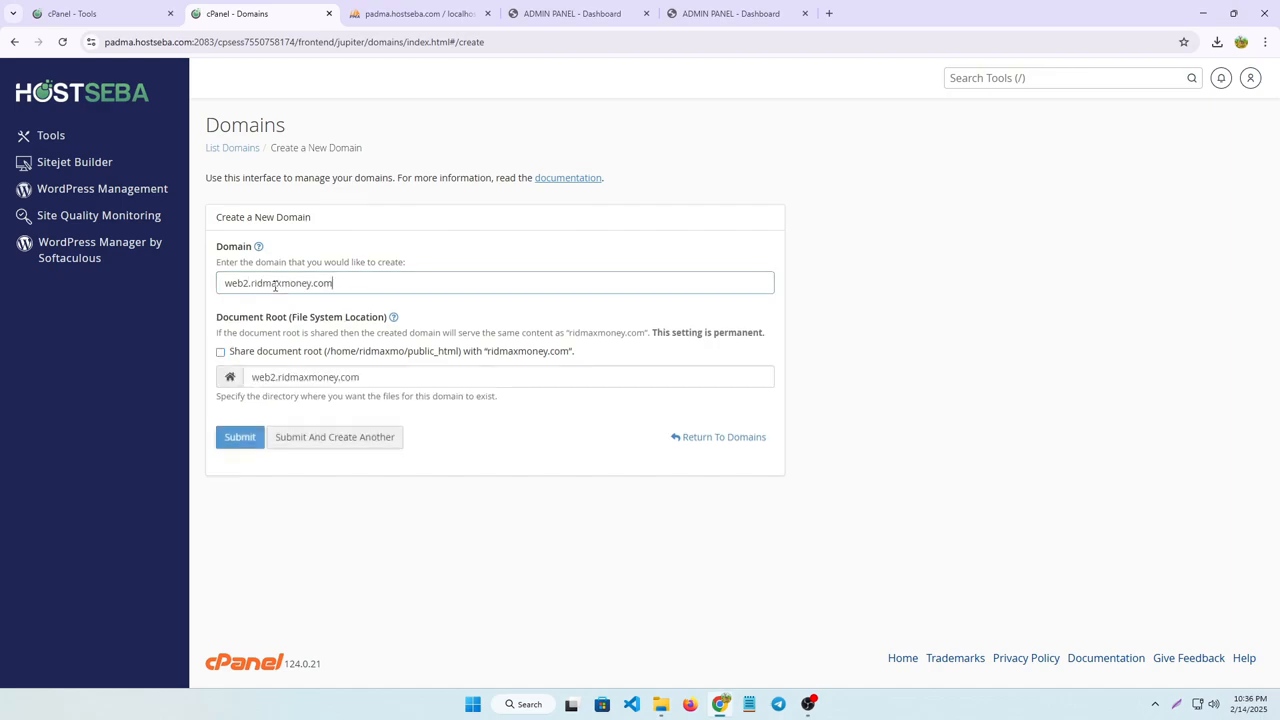
pyautogui.click(242, 439)
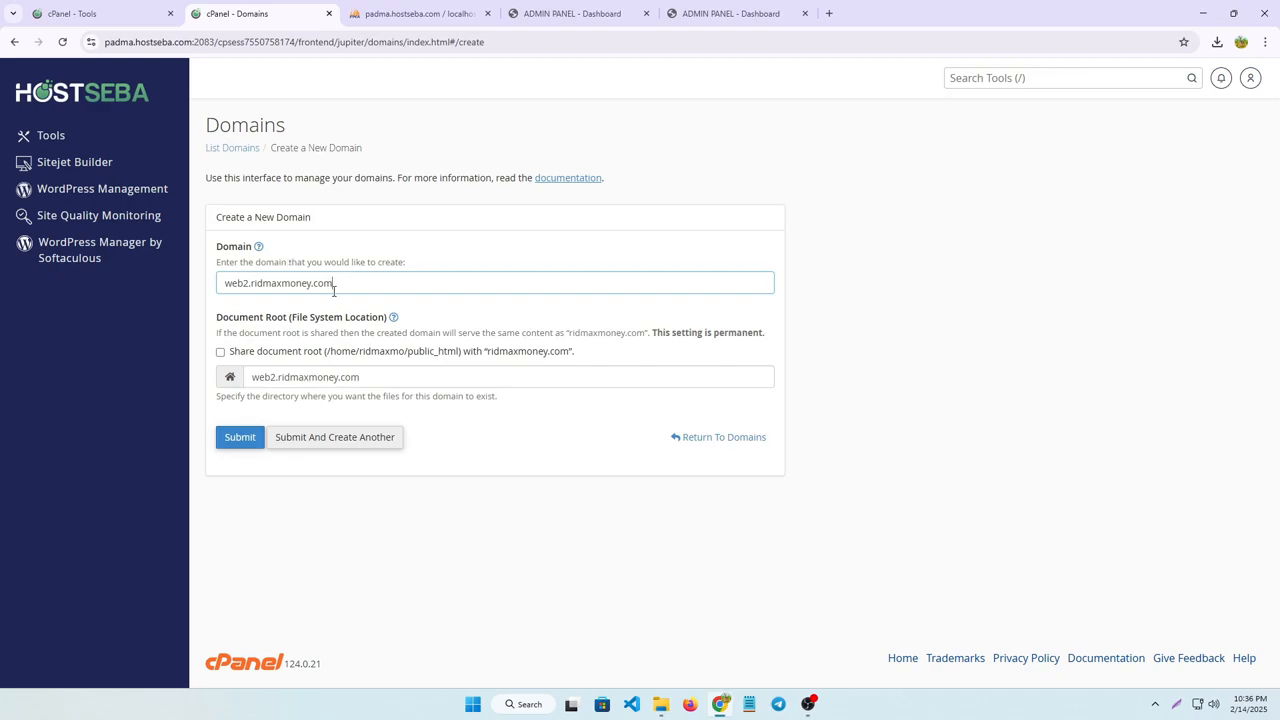
pyautogui.click(239, 440)
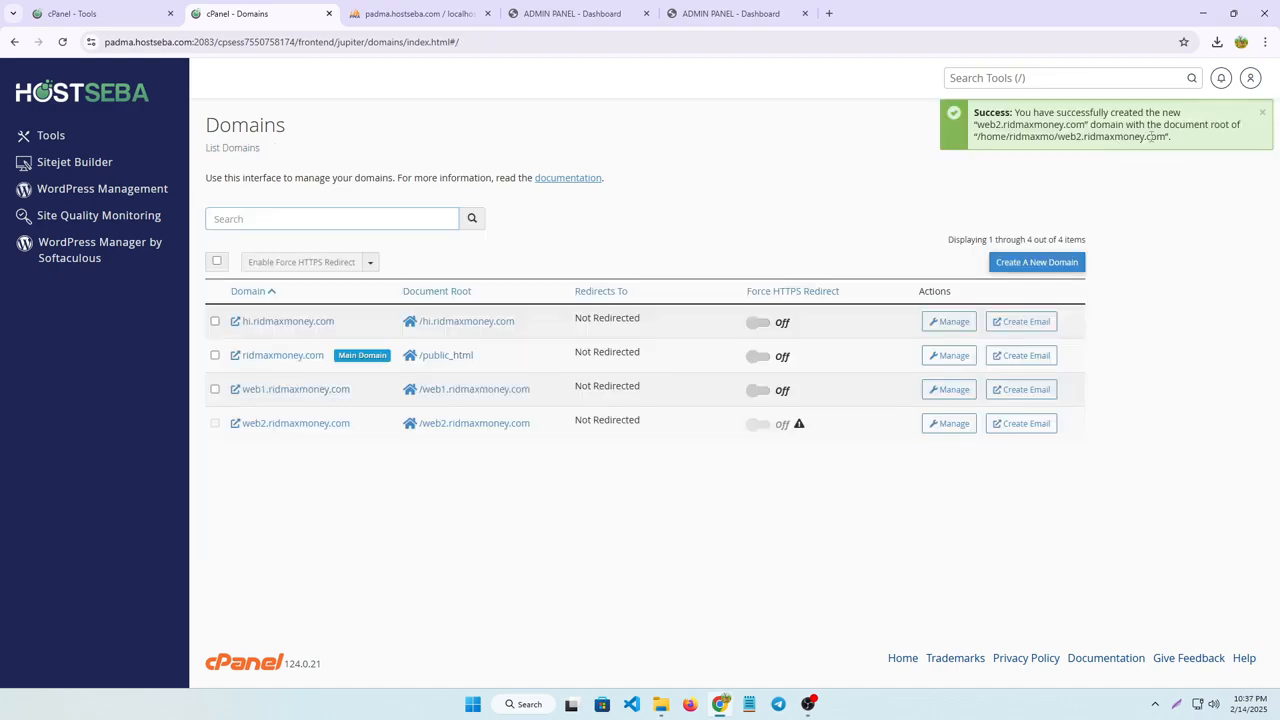
# - Return to the cPanel tools page and locate the Databases section
pyautogui.click(56, 100)
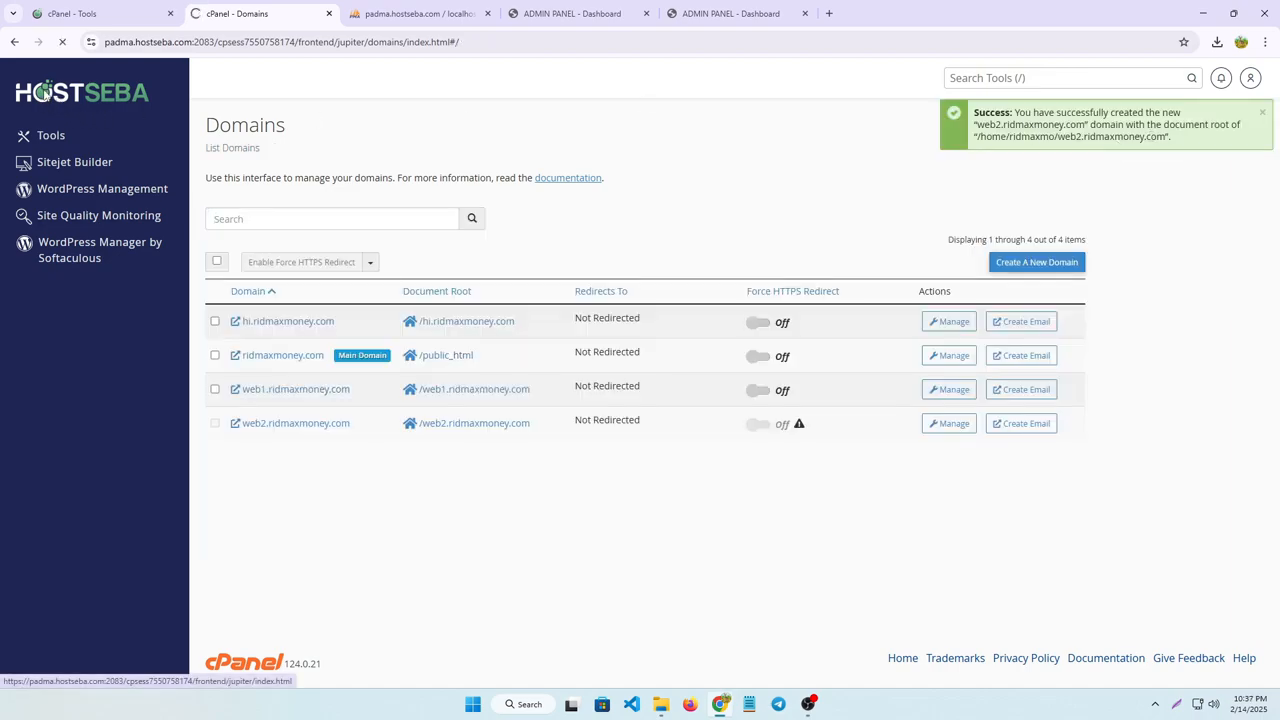
pyautogui.scroll(-3, 294, 503)
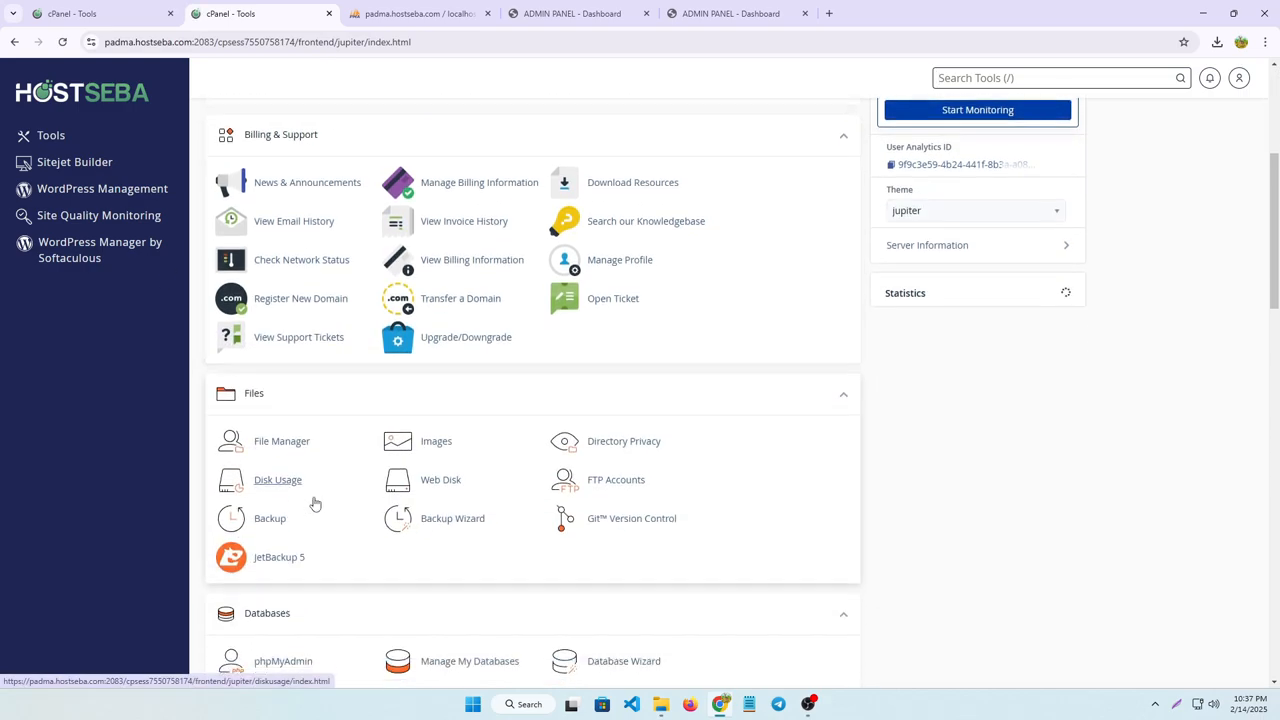
pyautogui.scroll(-1, 315, 504)
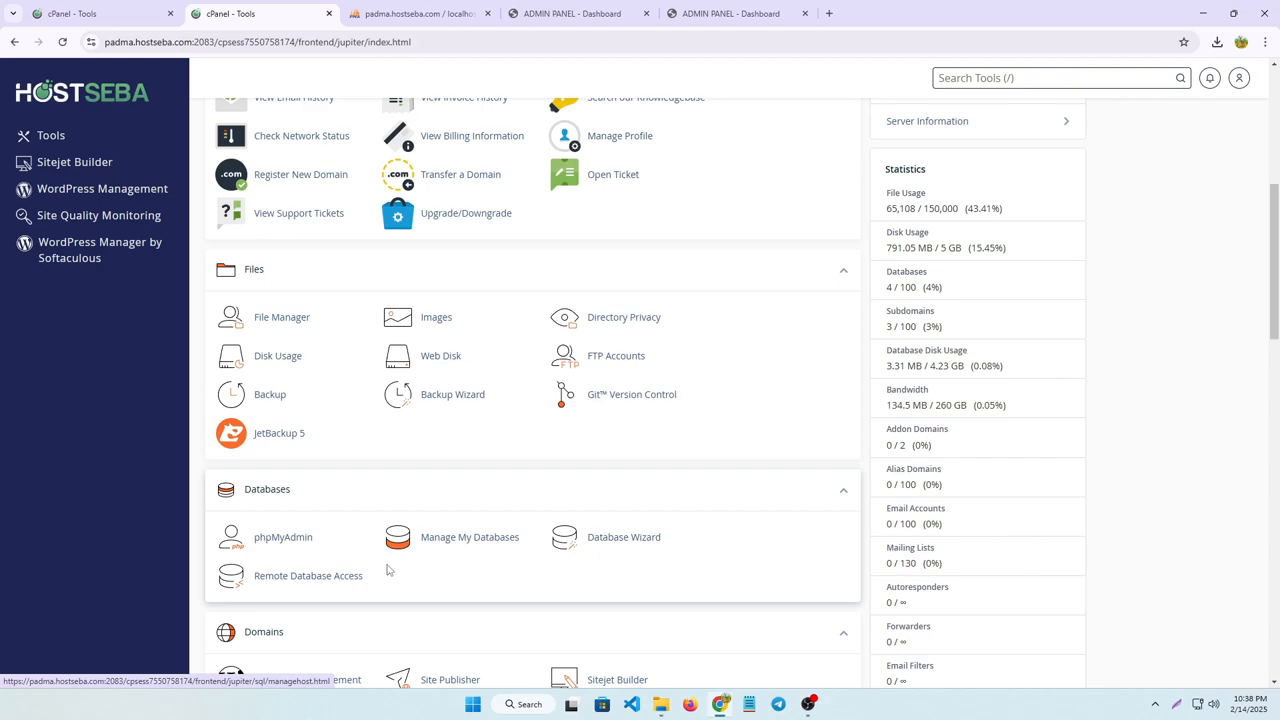
pyautogui.press('/')
pyautogui.click(1176, 704)
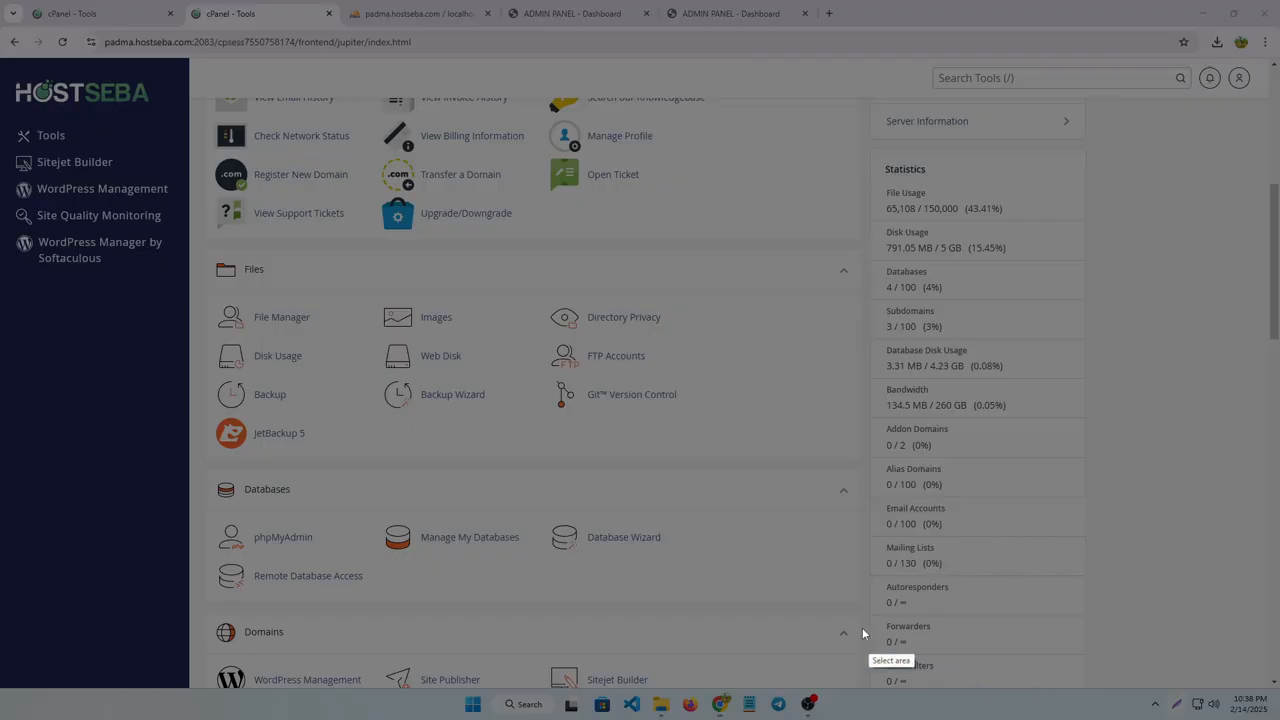
pyautogui.moveTo(538, 504); pyautogui.dragTo(702, 562)
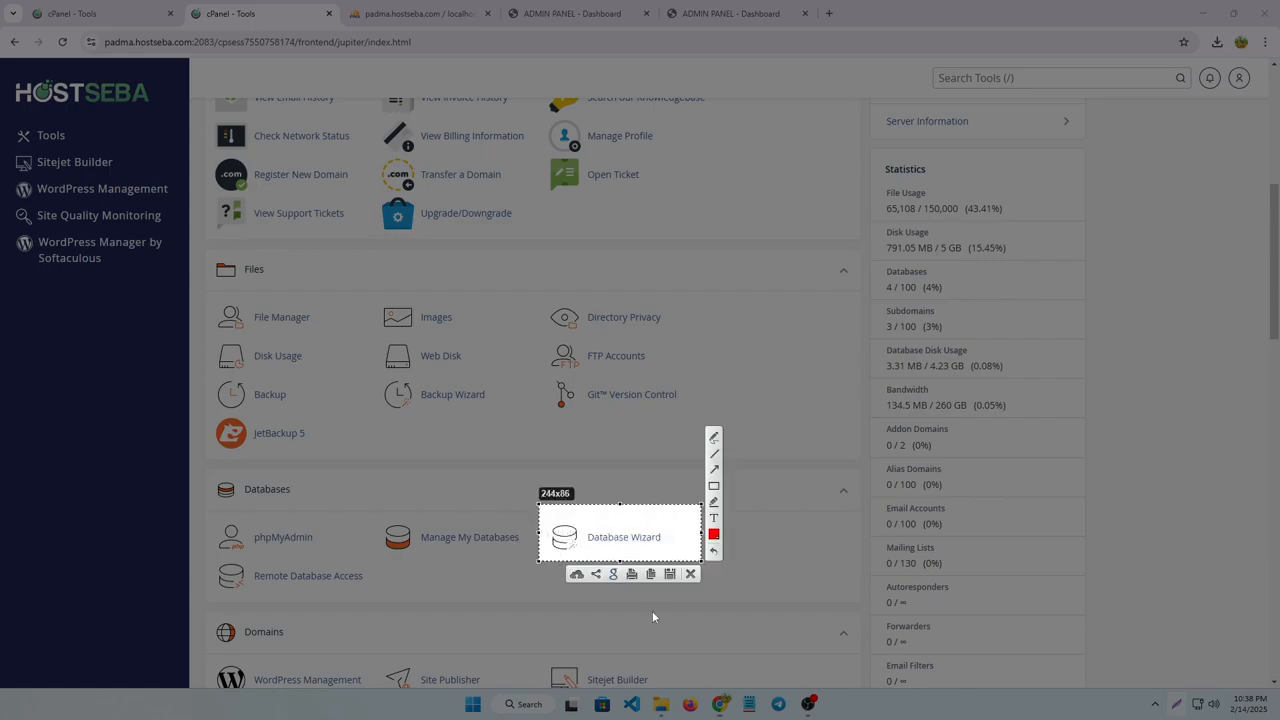
pyautogui.click(689, 573)
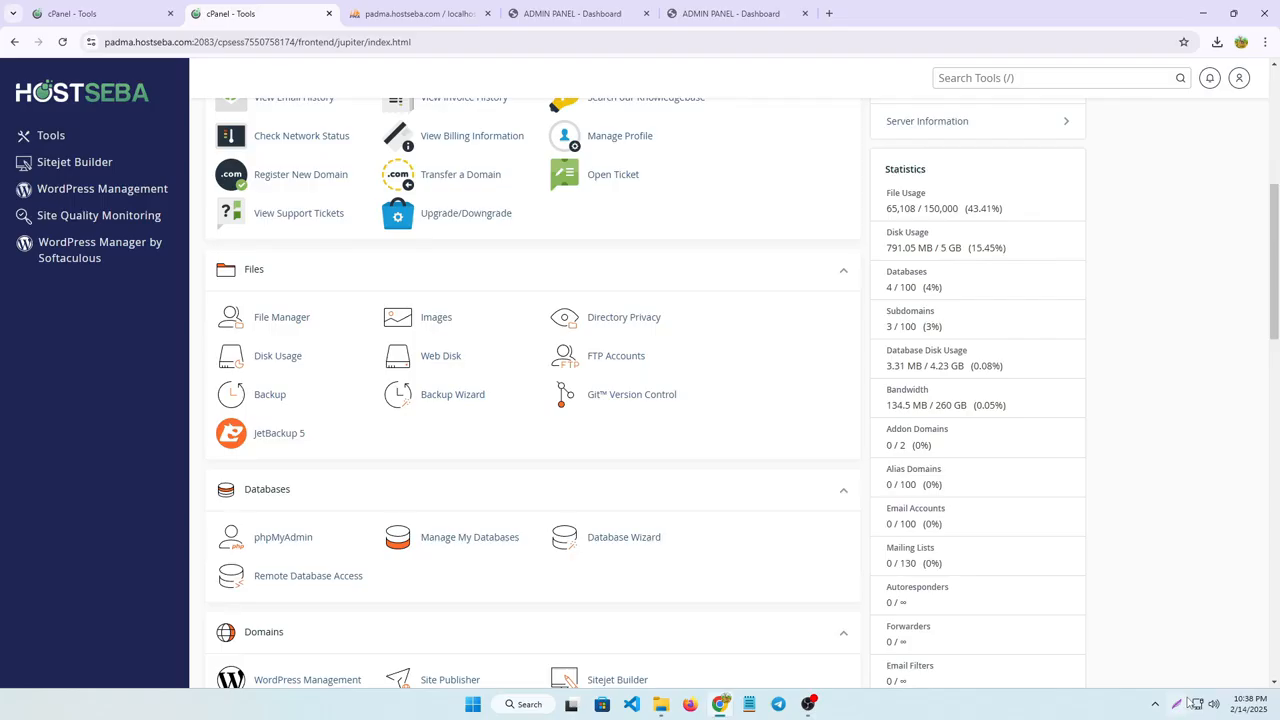
pyautogui.press('super+shift+s')
pyautogui.moveTo(362, 501); pyautogui.dragTo(548, 556)
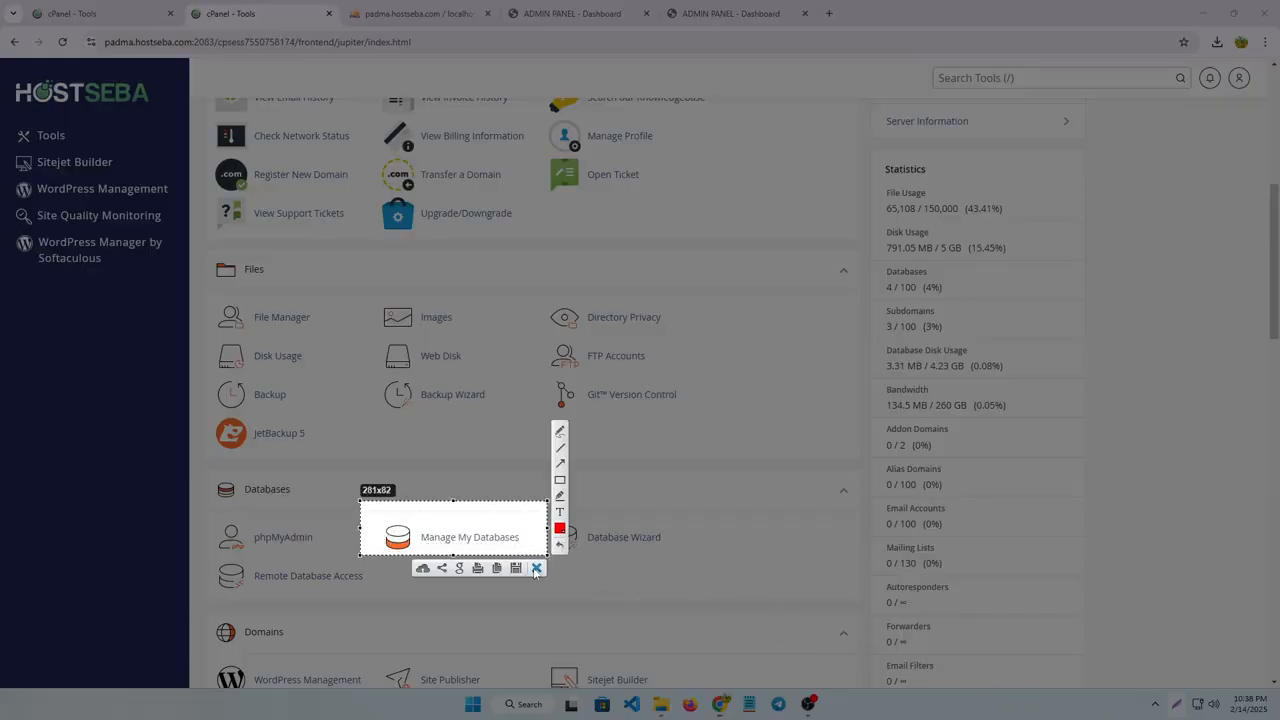
pyautogui.click(532, 570)
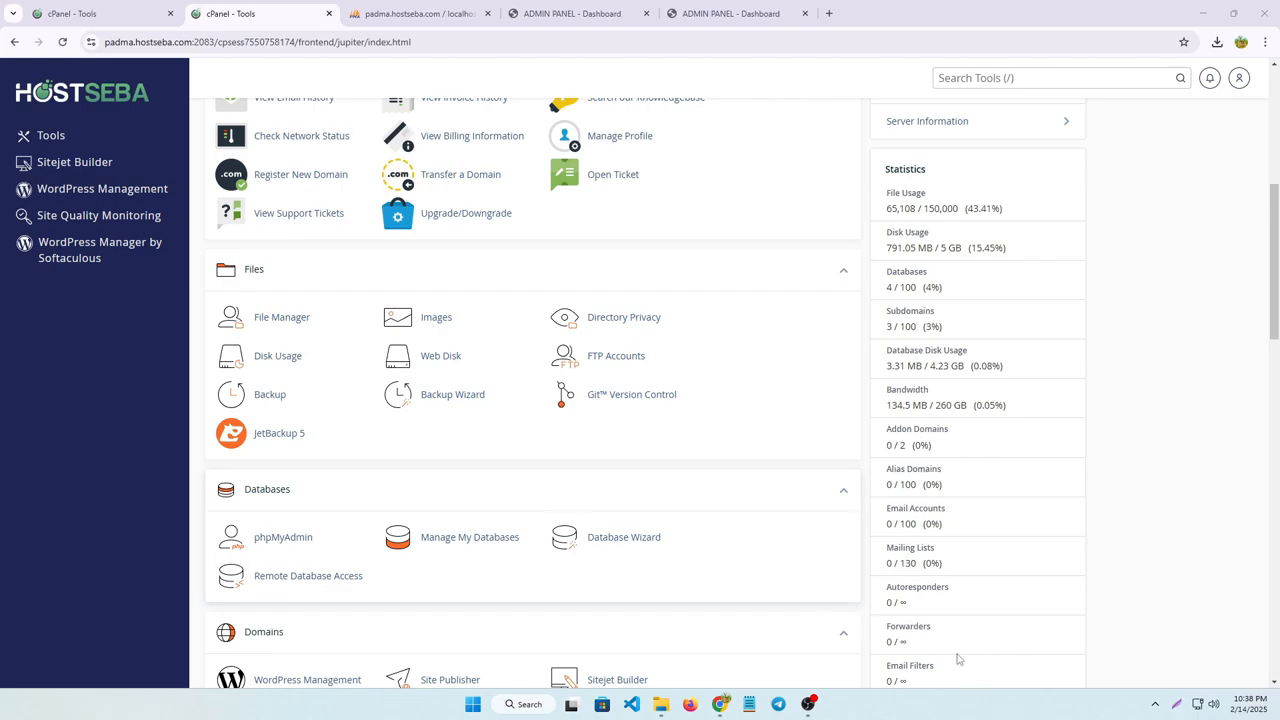
# - Create a new database named web2 with the Database Wizard, copying the name for reuse as the username
pyautogui.click(633, 540)
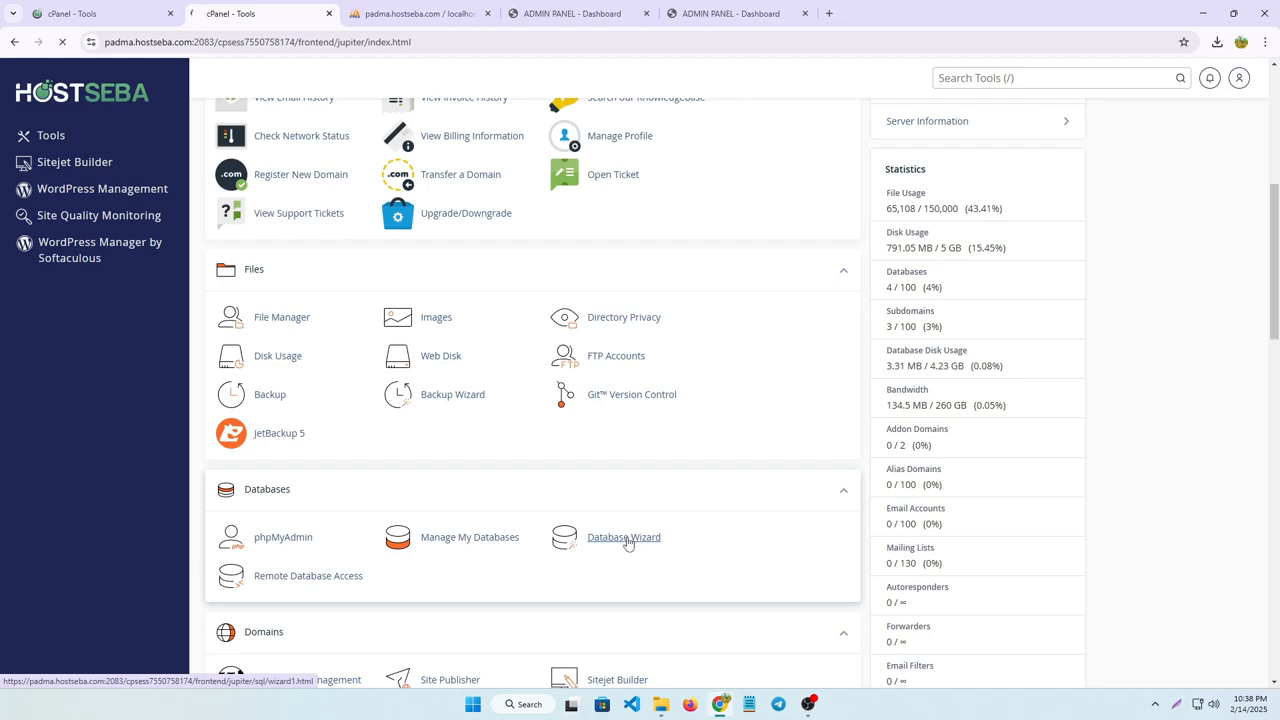
pyautogui.click(292, 268)
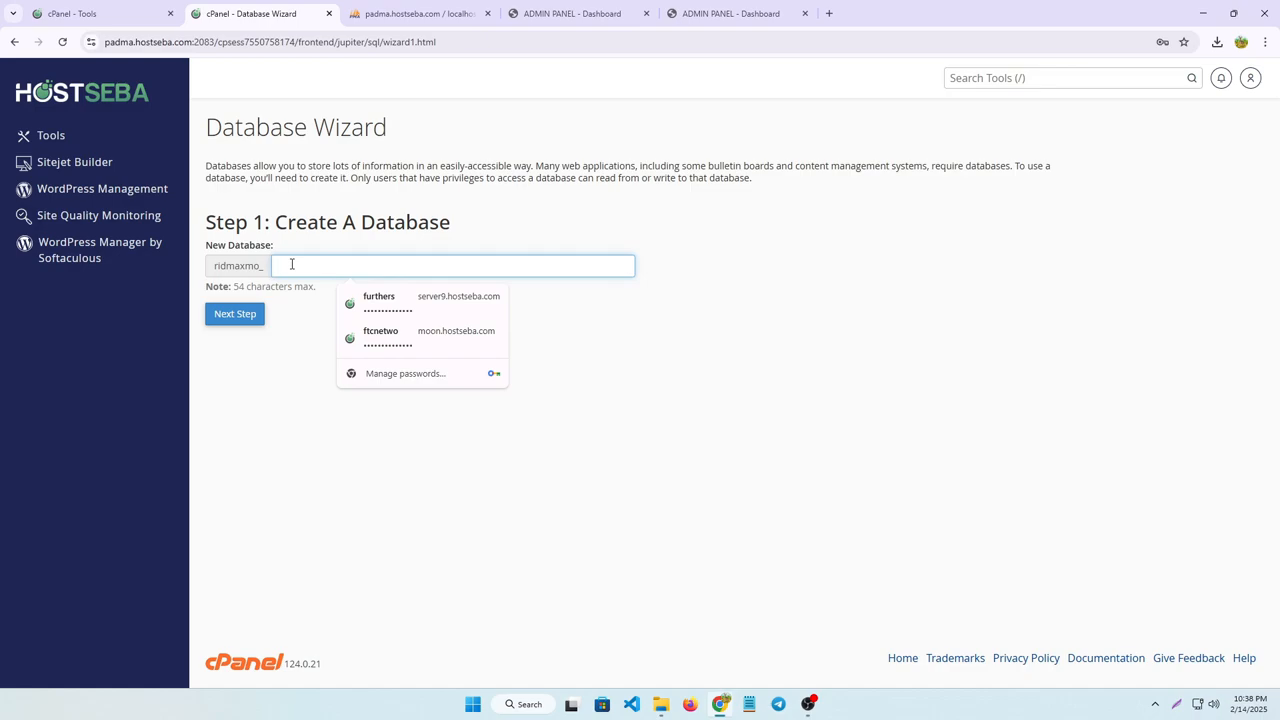
pyautogui.write('we')
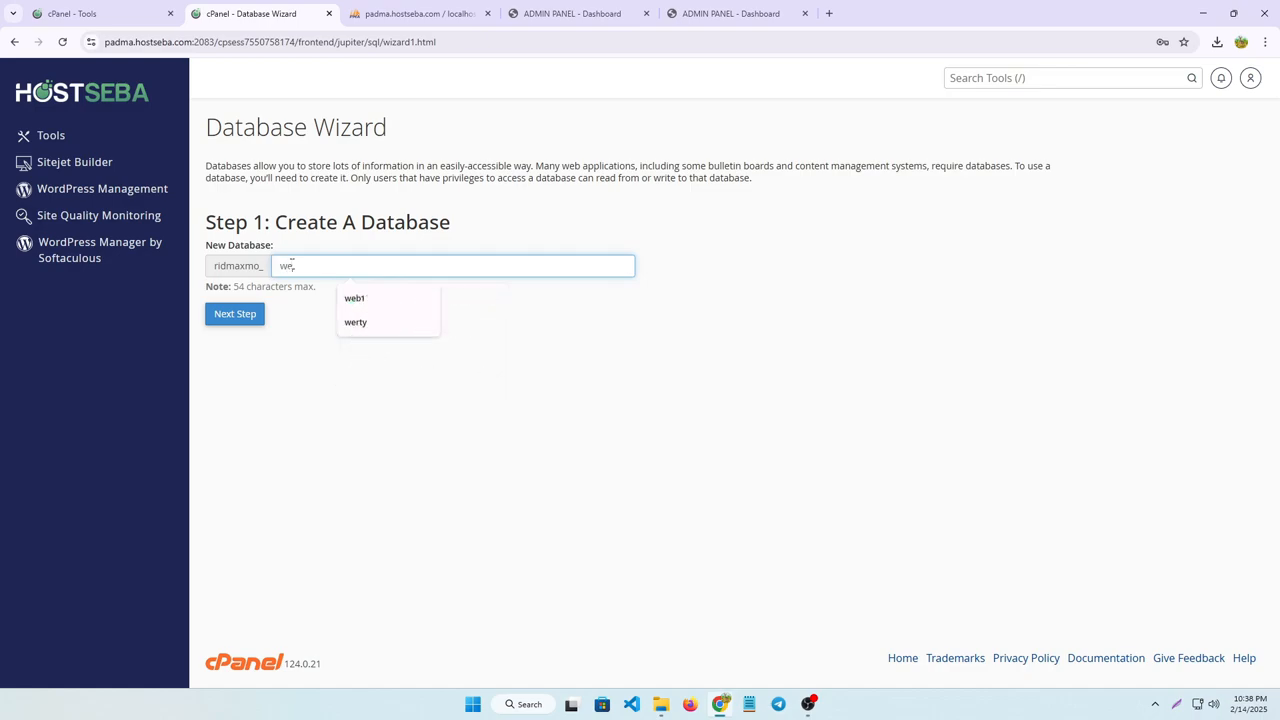
pyautogui.write('b2')
pyautogui.doubleClick(297, 265)
pyautogui.hotkey('ctrl', 'c')
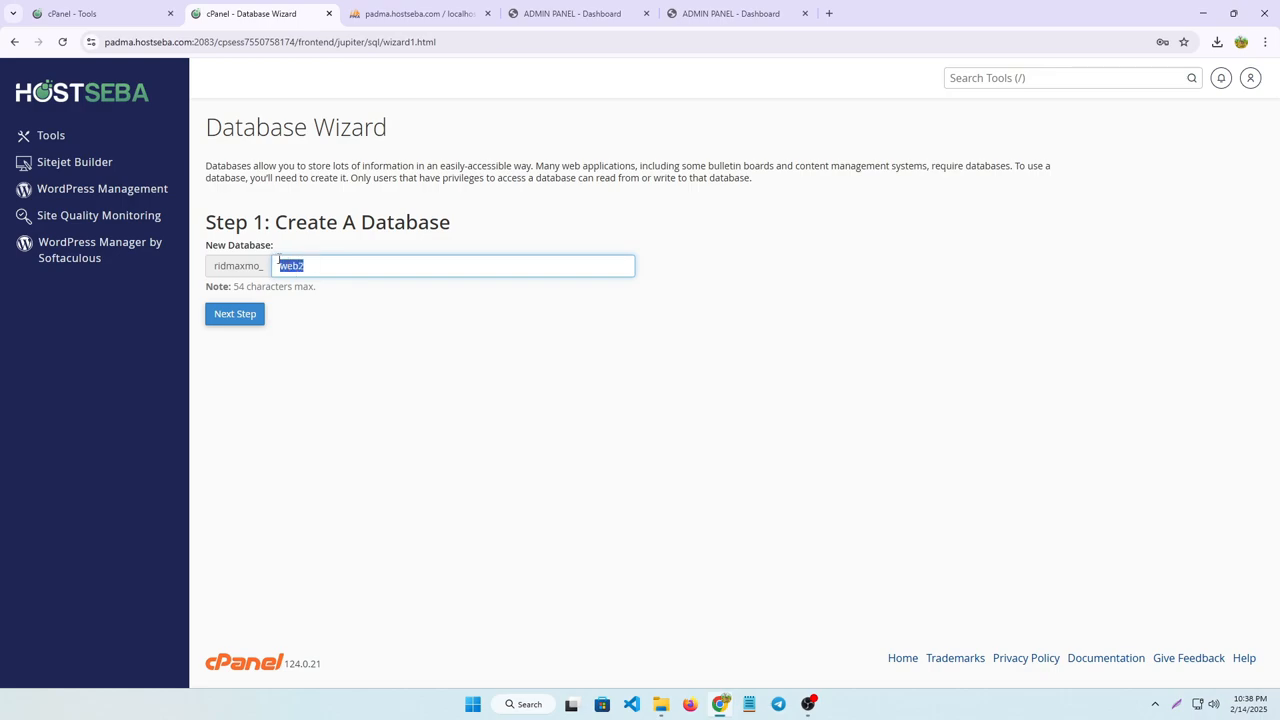
pyautogui.click(244, 322)
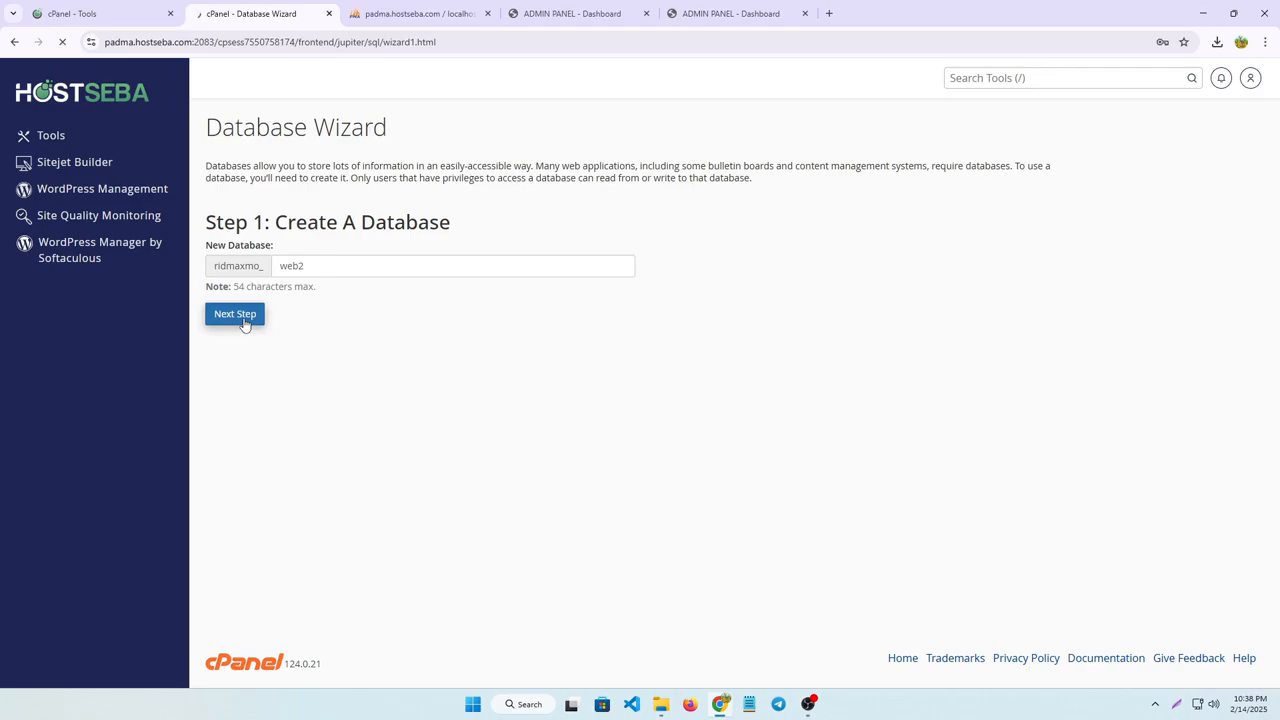
# - Create the database user web2 with a password from the password generator, copying the generated password before using it
pyautogui.click(291, 254)
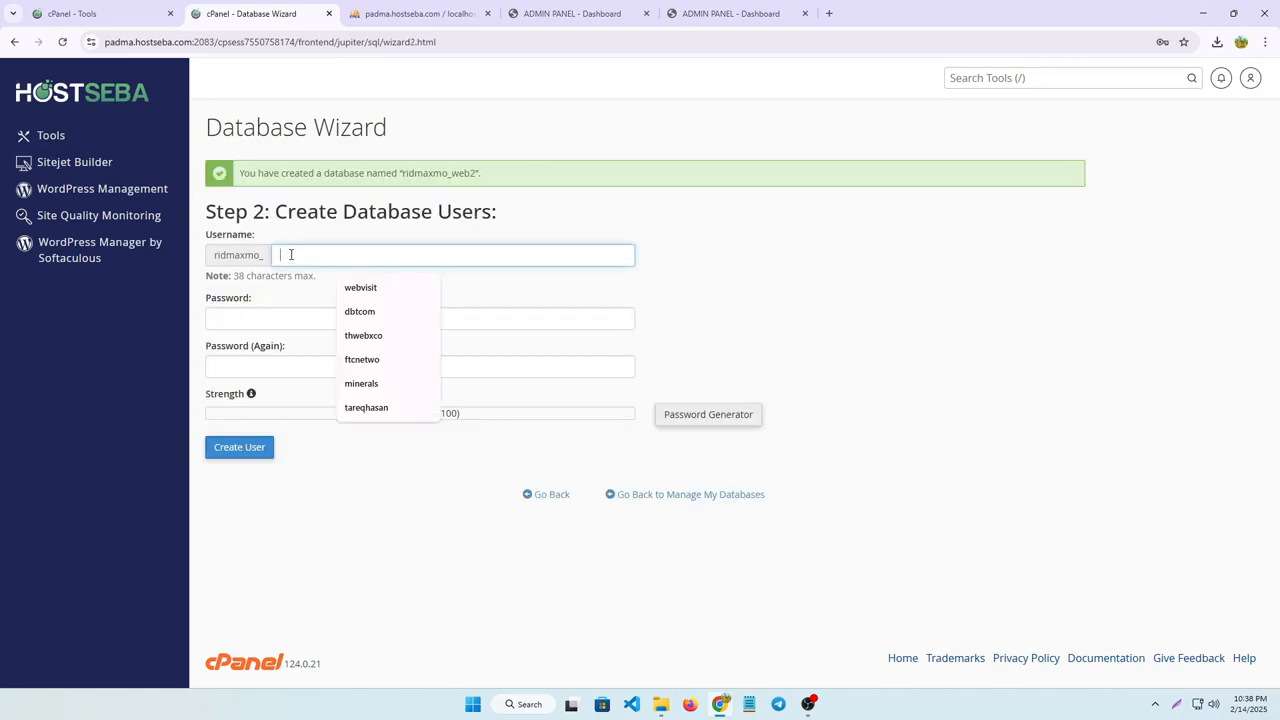
pyautogui.hotkey('ctrl', 'v')
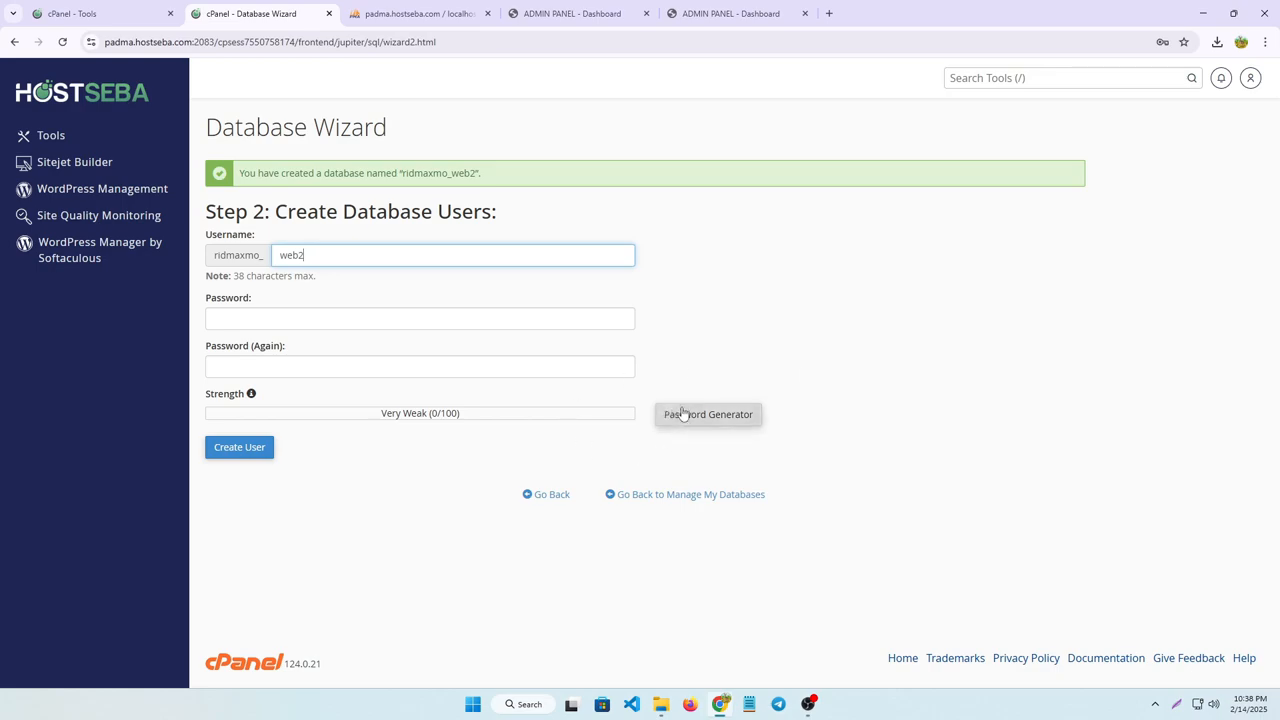
pyautogui.click(686, 418)
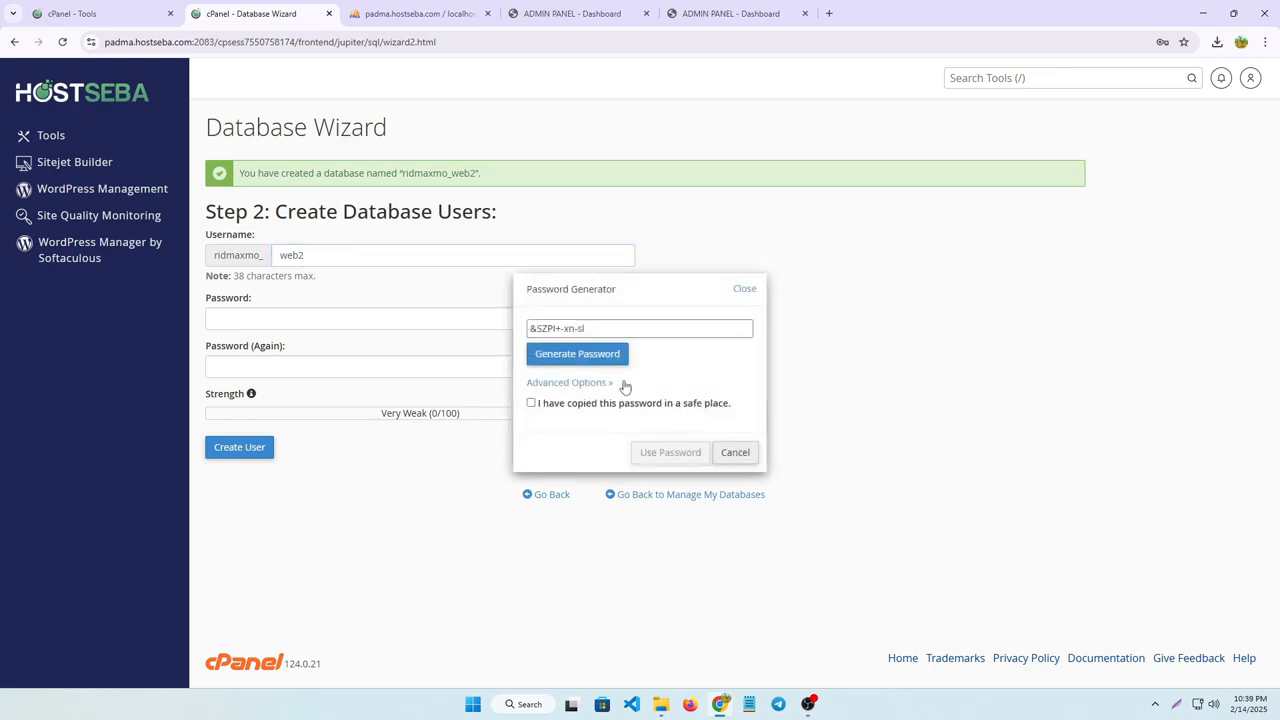
pyautogui.click(606, 352)
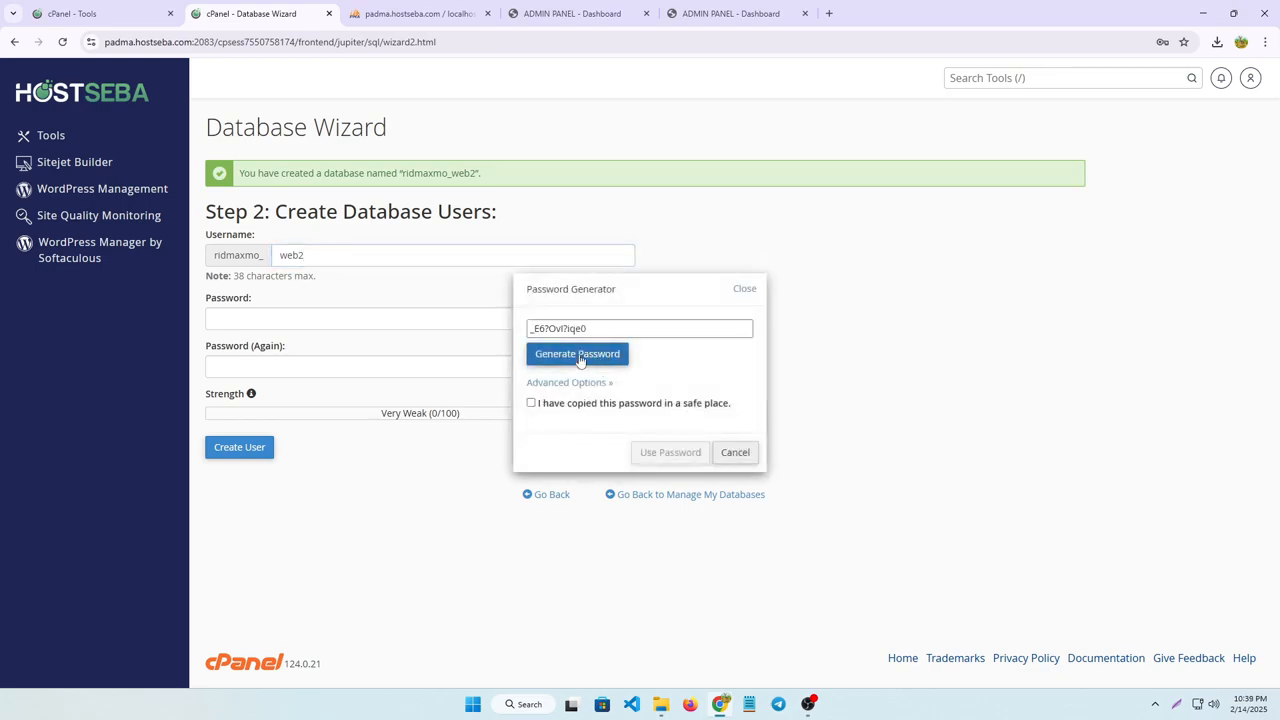
pyautogui.click(586, 355)
pyautogui.click(532, 403)
pyautogui.moveTo(603, 329); pyautogui.dragTo(503, 329)
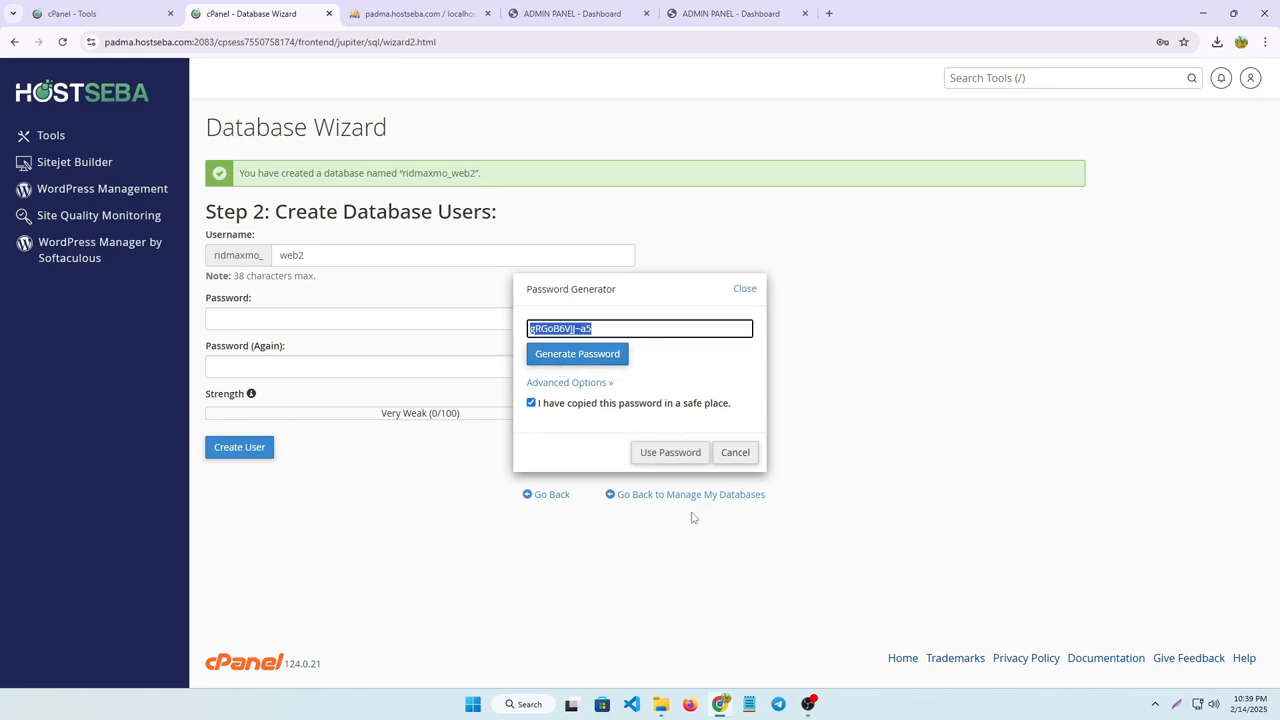
pyautogui.click(680, 452)
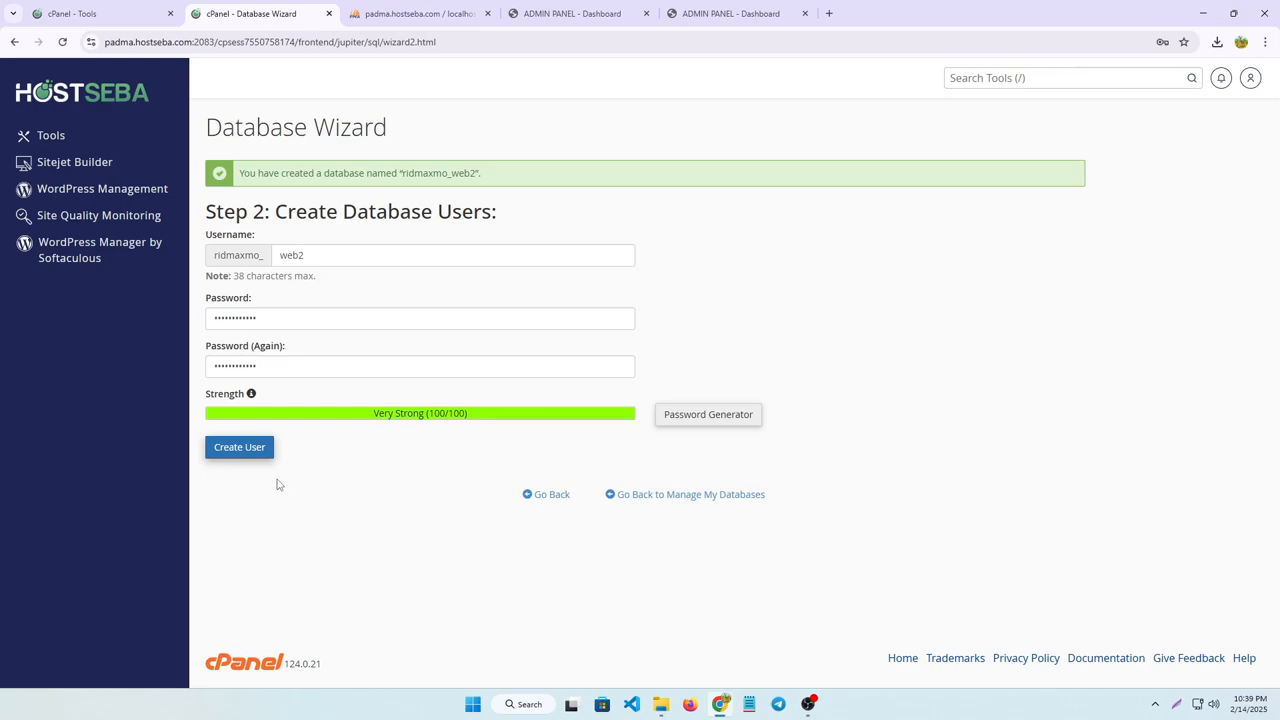
pyautogui.click(253, 448)
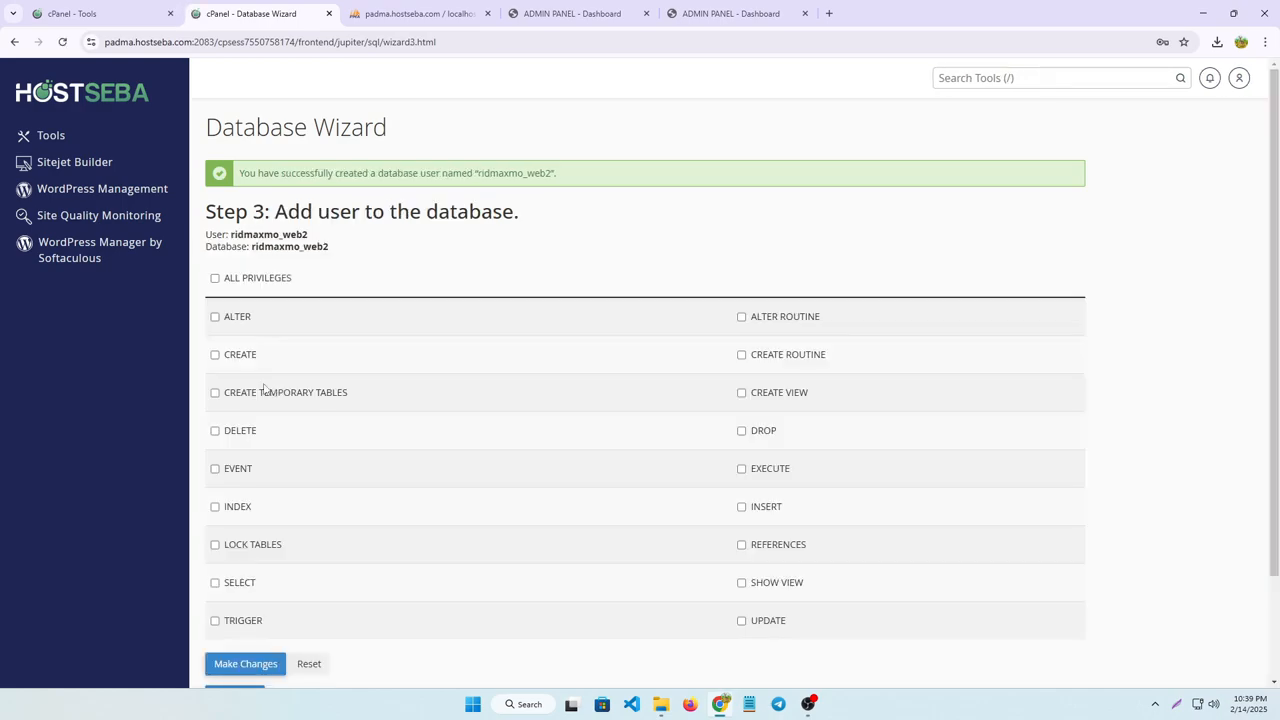
# - Add the web2 user to the web2 database with ALL PRIVILEGES and return to the cPanel tools page
pyautogui.moveTo(330, 248); pyautogui.dragTo(249, 249)
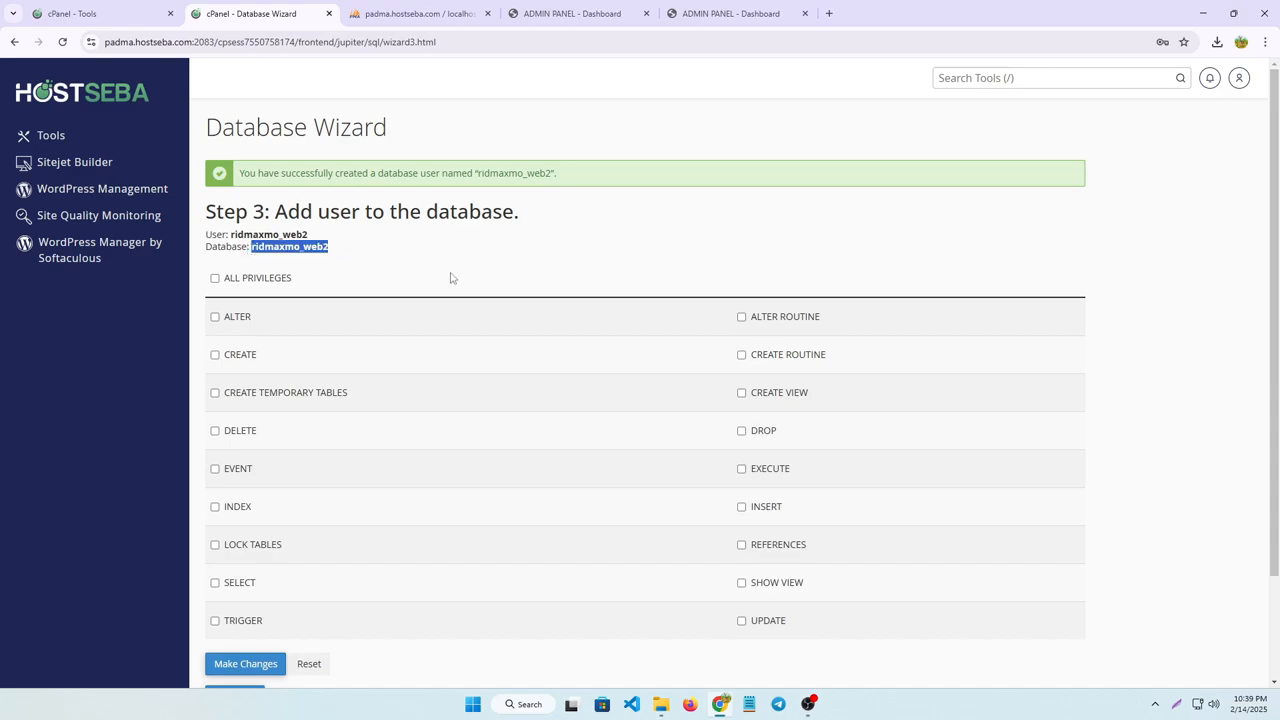
pyautogui.click(215, 278)
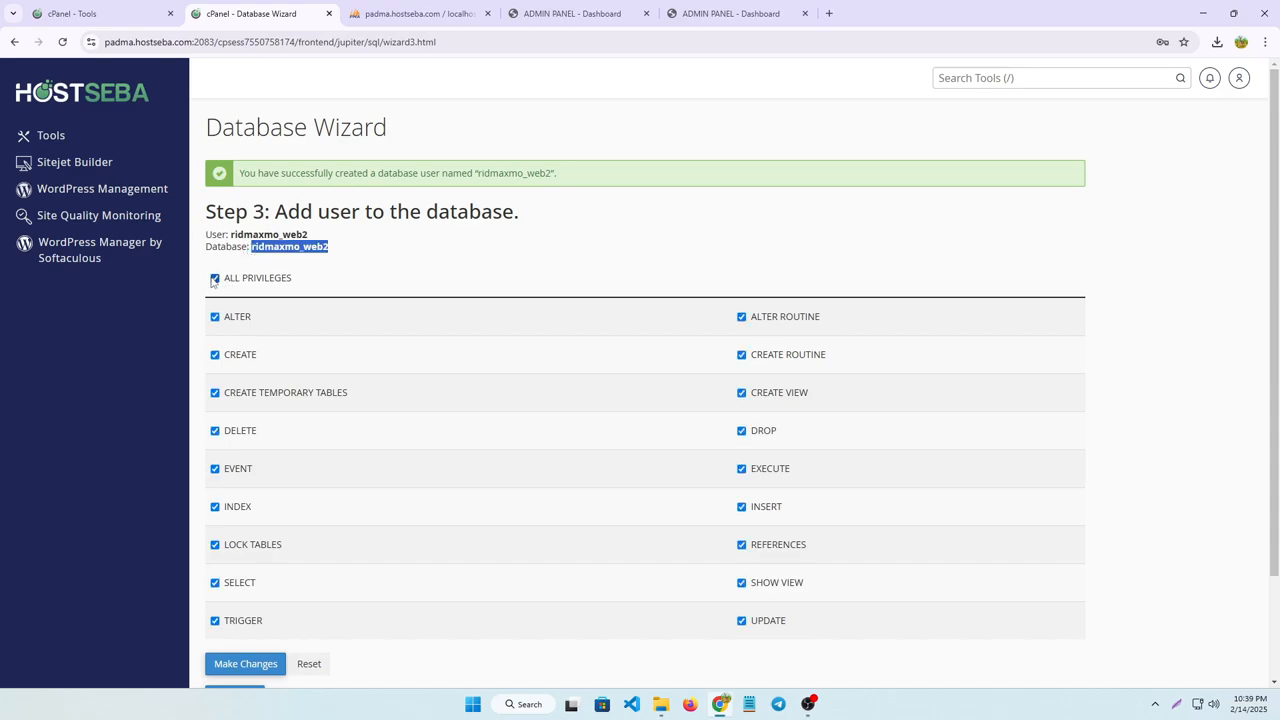
pyautogui.scroll(-2, 268, 378)
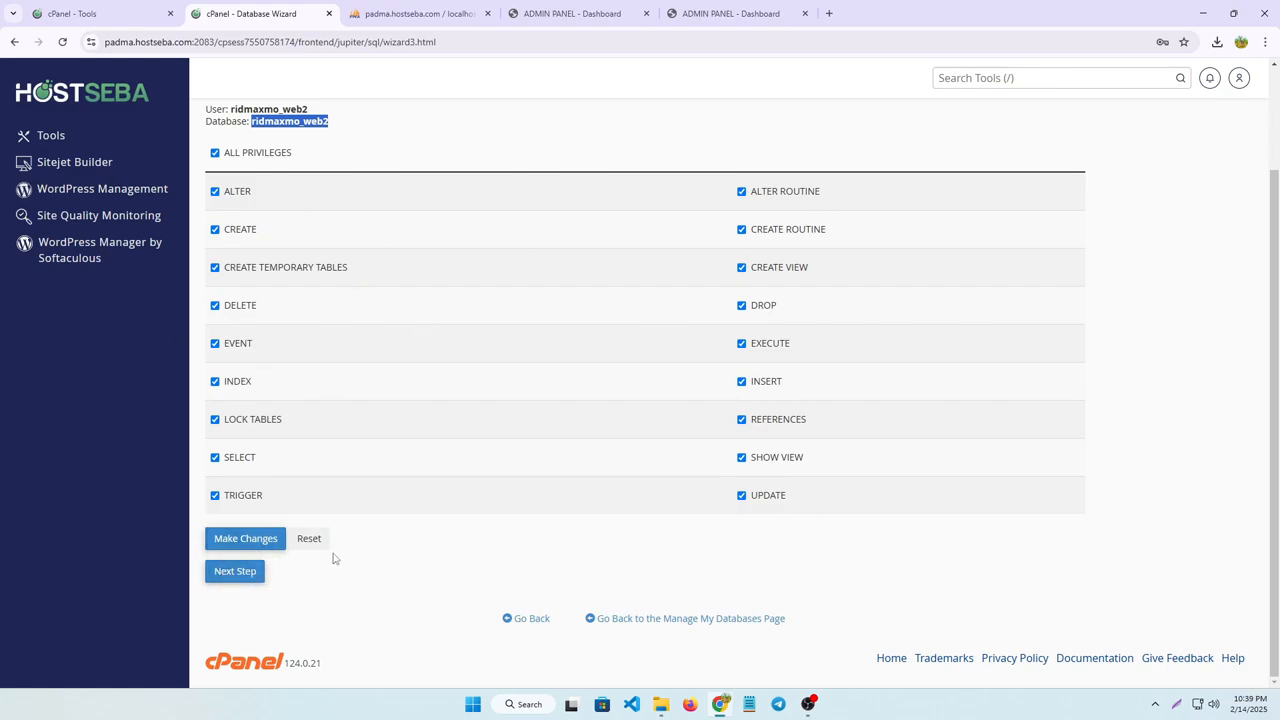
pyautogui.click(238, 571)
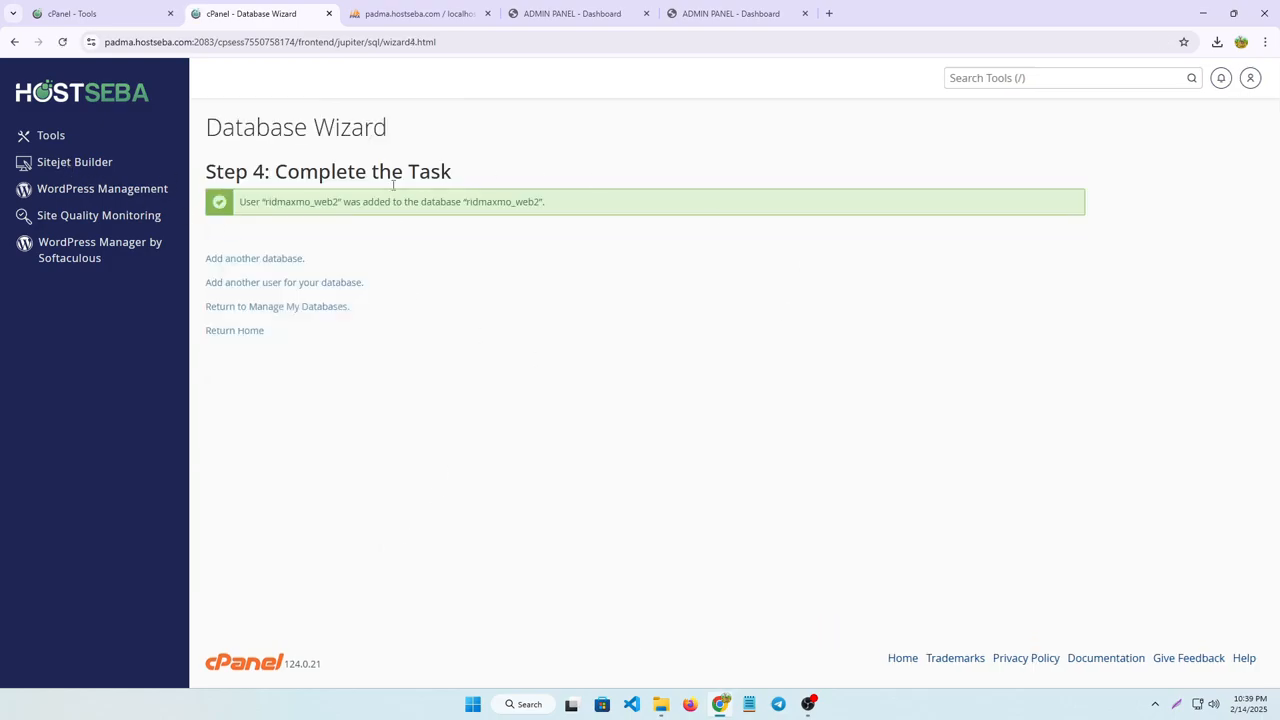
pyautogui.click(92, 97)
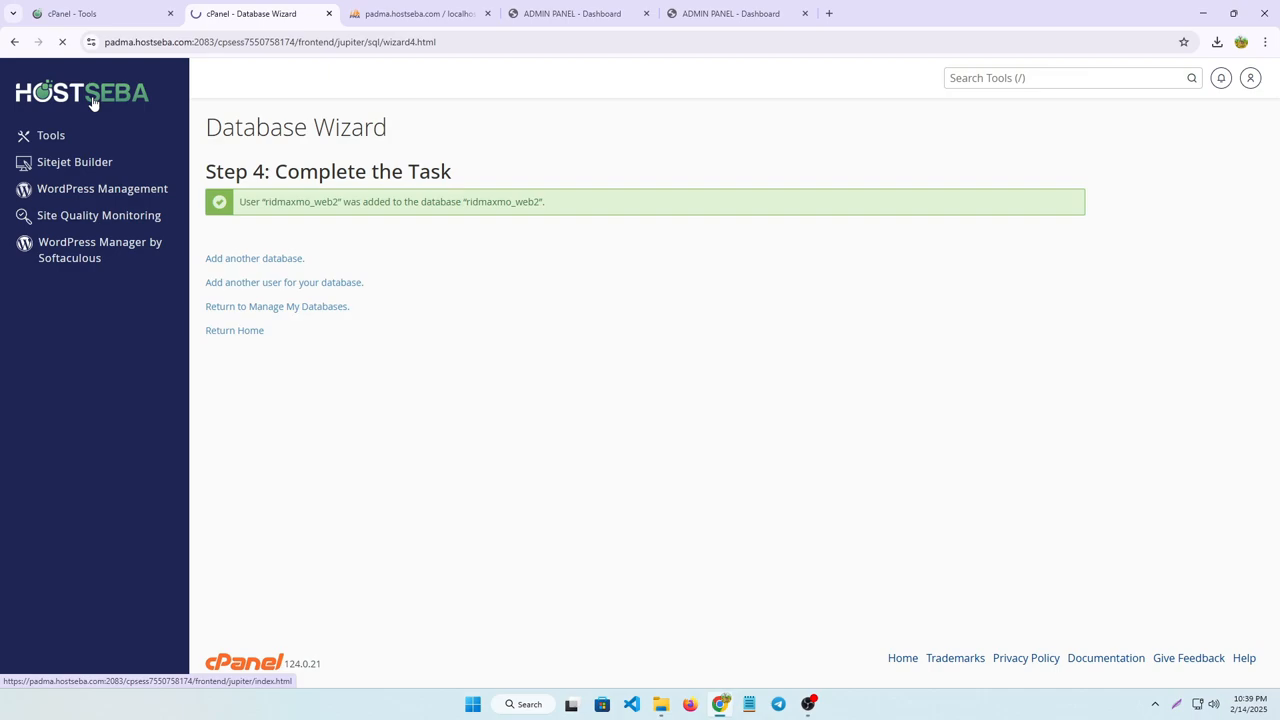
# - Open the cPanel File Manager and go into the web2.ridmaxmoney.com folder
pyautogui.scroll(-3, 423, 455)
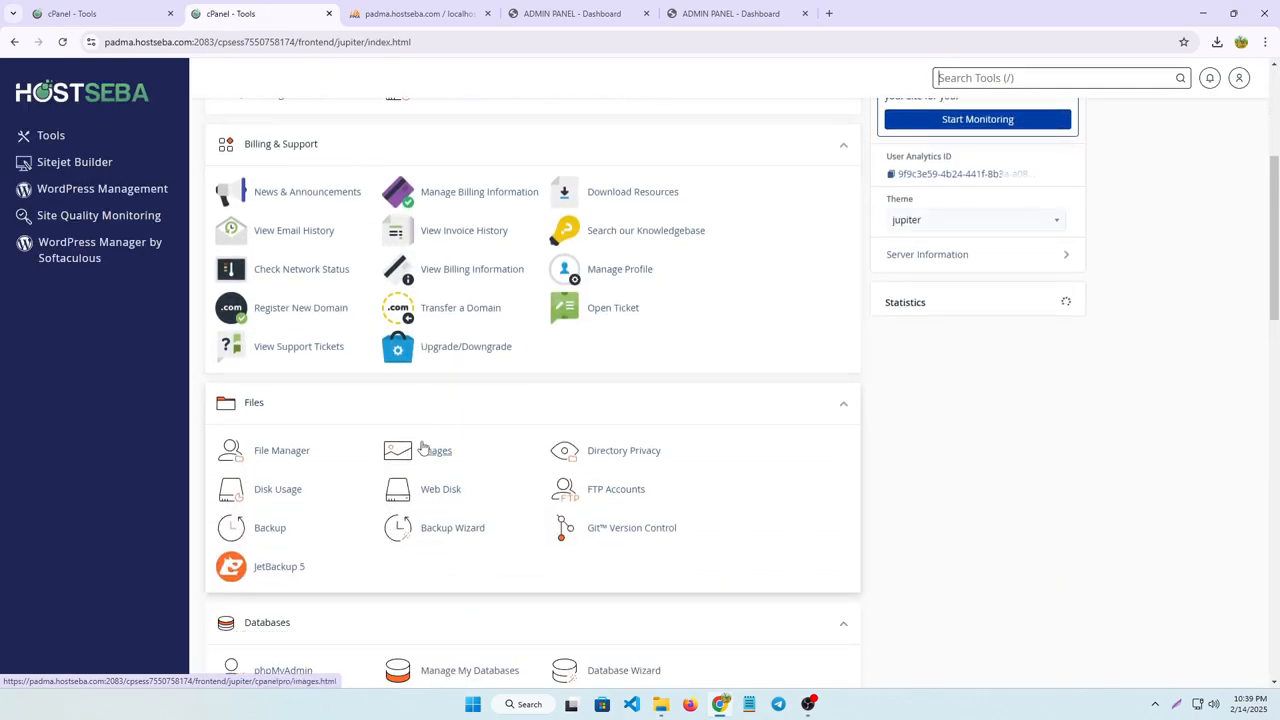
pyautogui.click(730, 13)
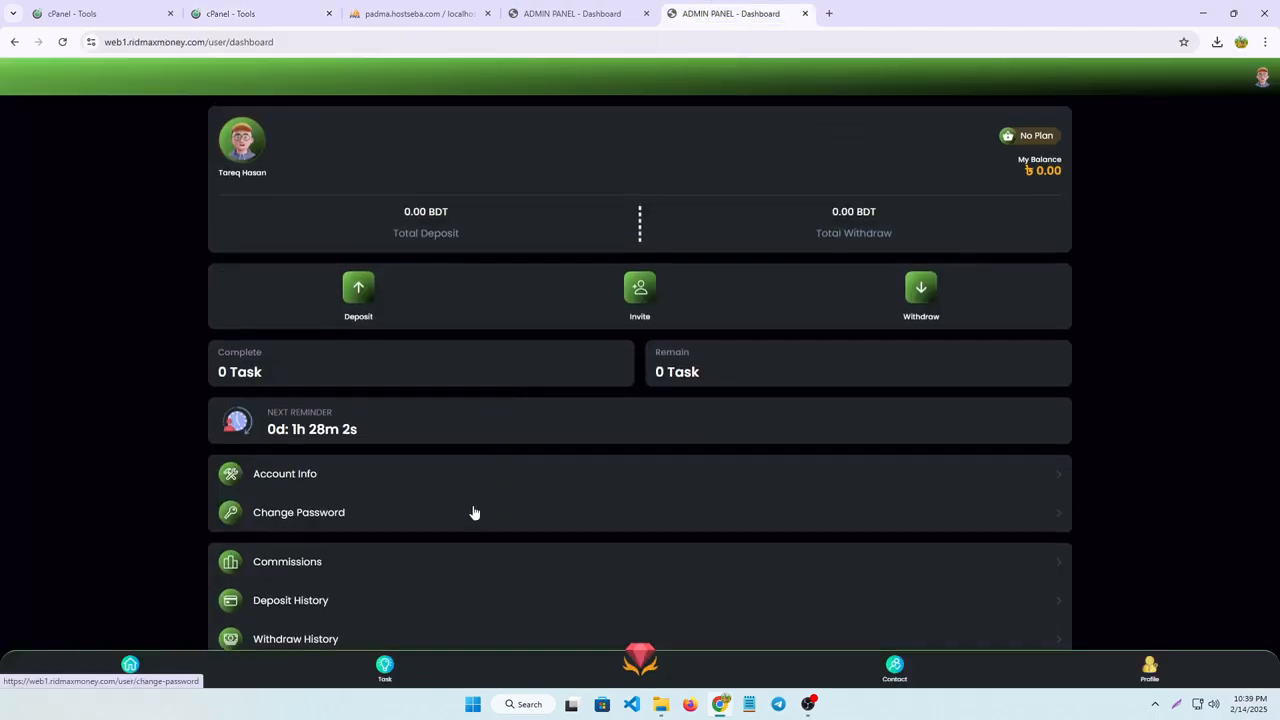
pyautogui.click(240, 13)
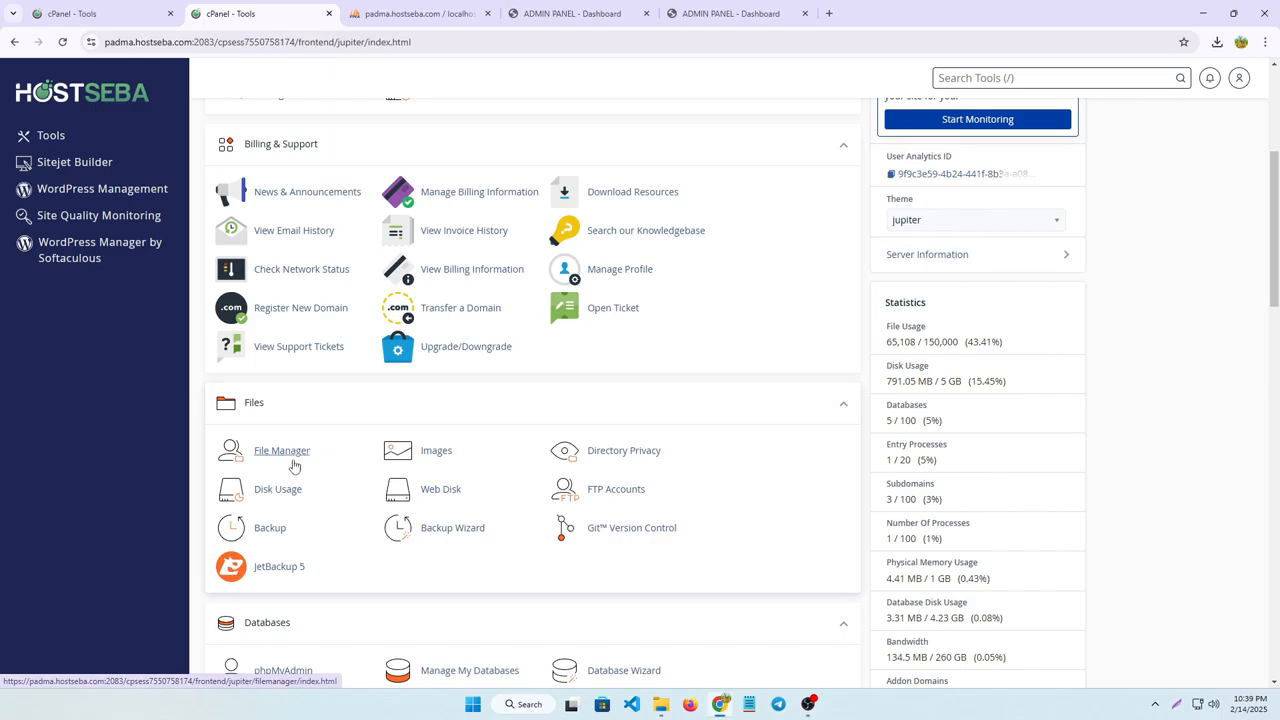
pyautogui.click(279, 451)
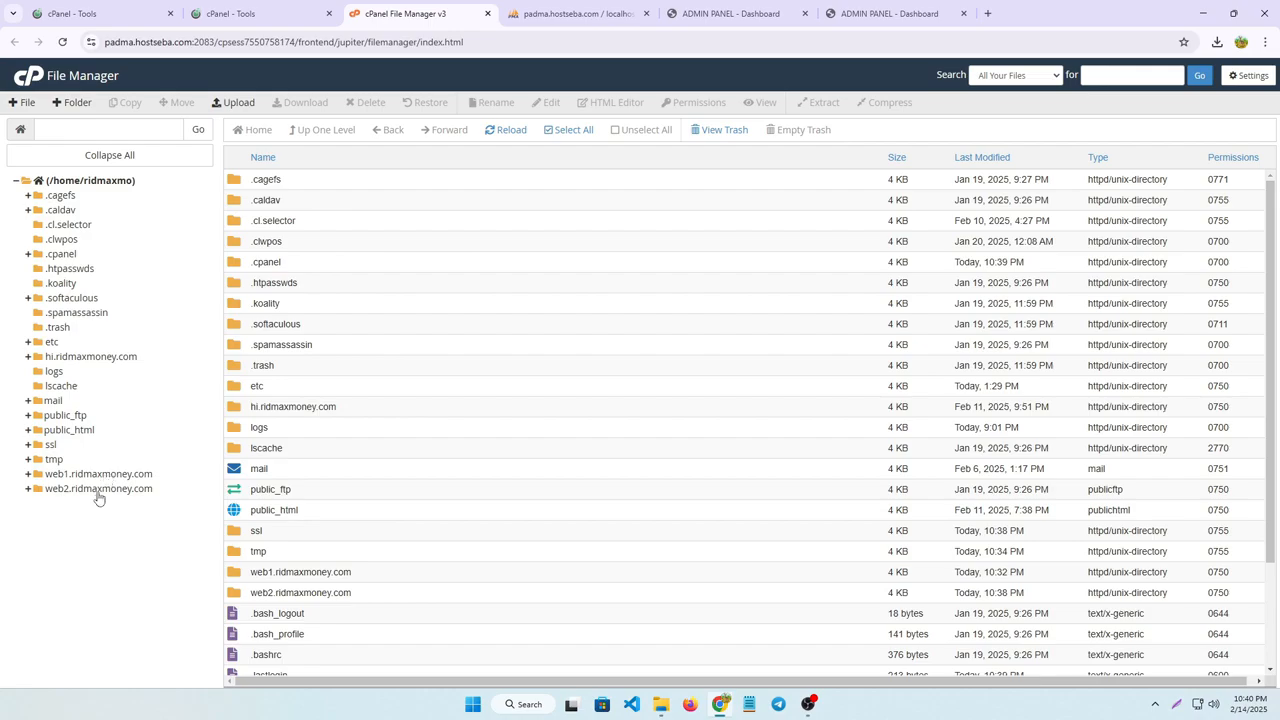
pyautogui.click(95, 488)
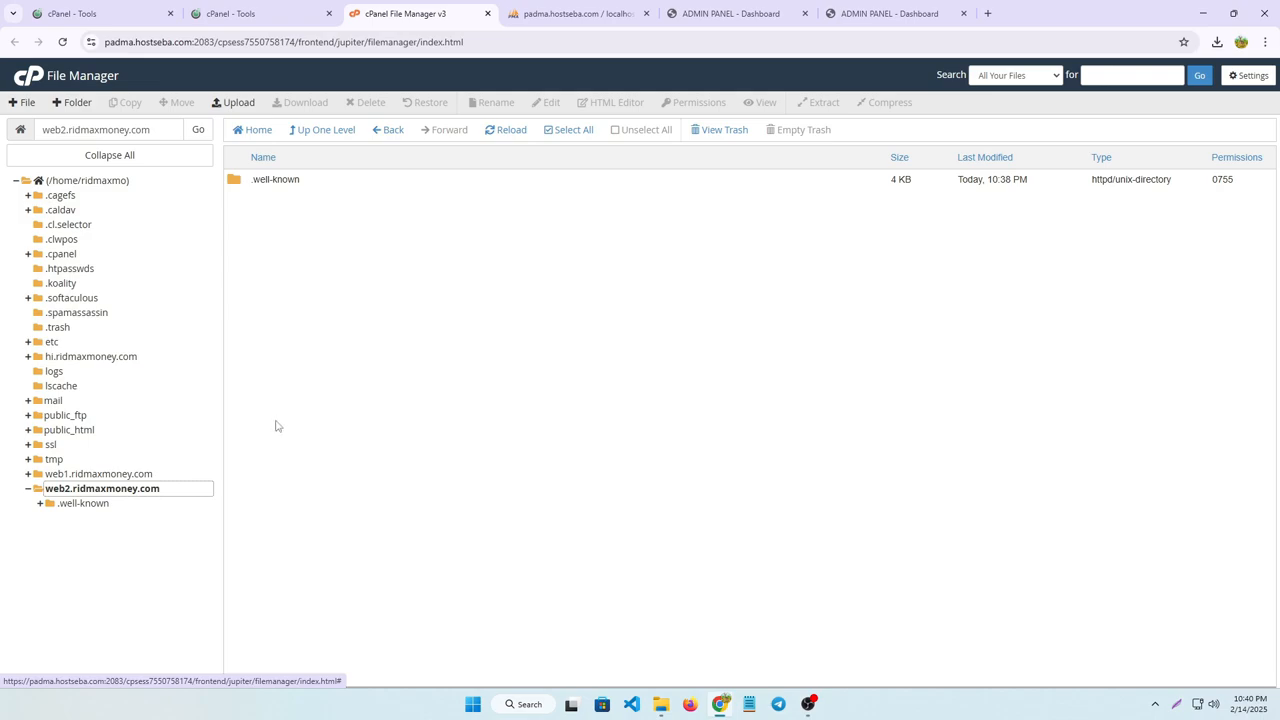
# - Upload the well-known zip archive from Downloads to the web2.ridmaxmoney.com folder and return to that folder
pyautogui.click(236, 104)
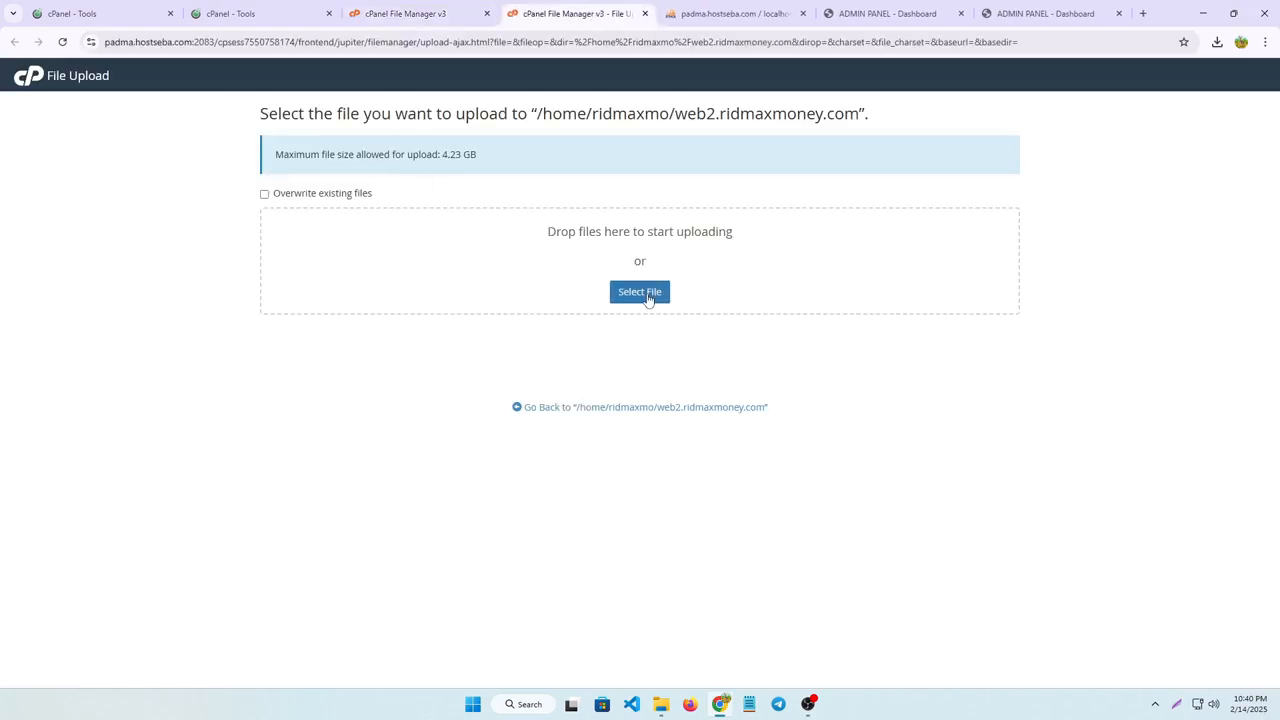
pyautogui.click(647, 298)
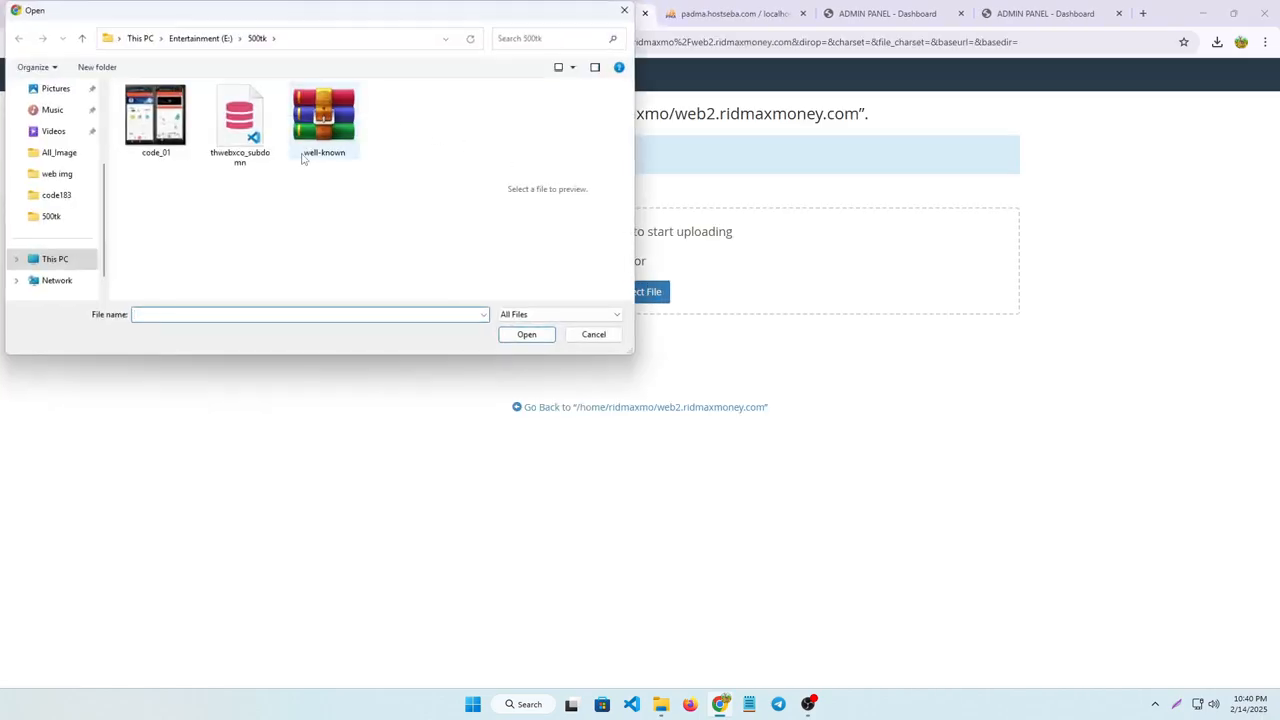
pyautogui.scroll(2, 51, 140)
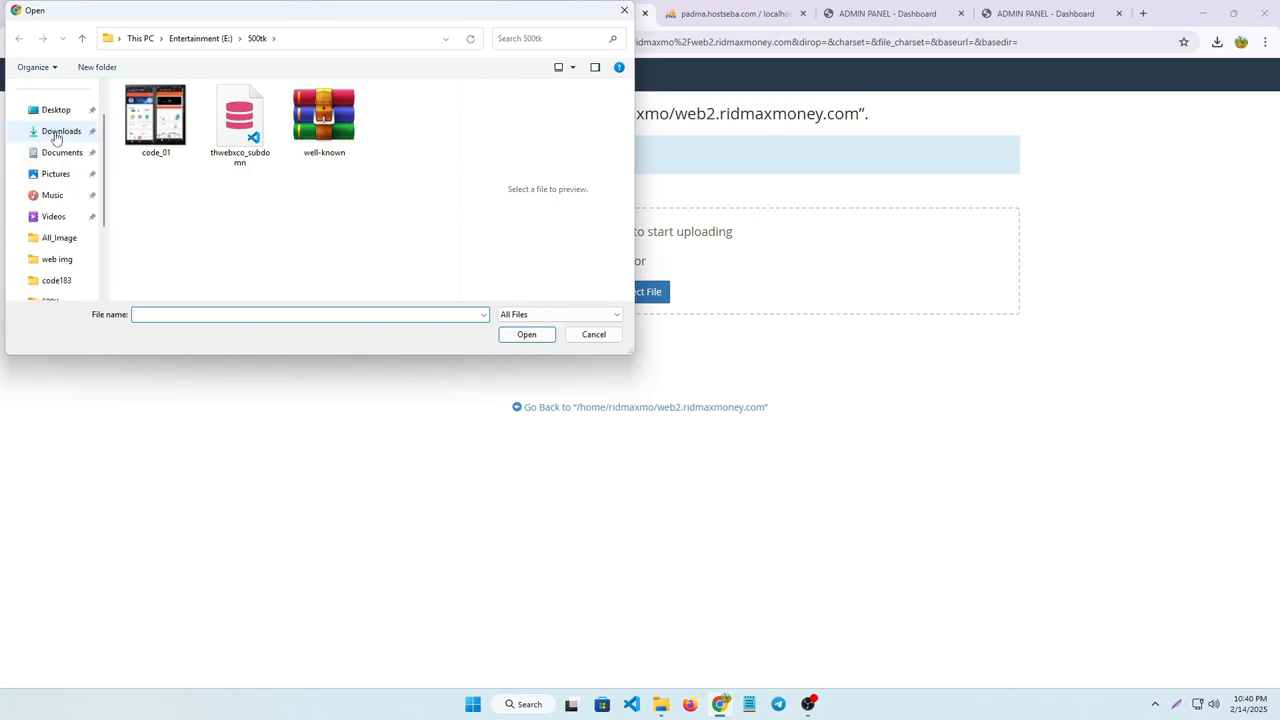
pyautogui.click(55, 131)
pyautogui.click(158, 145)
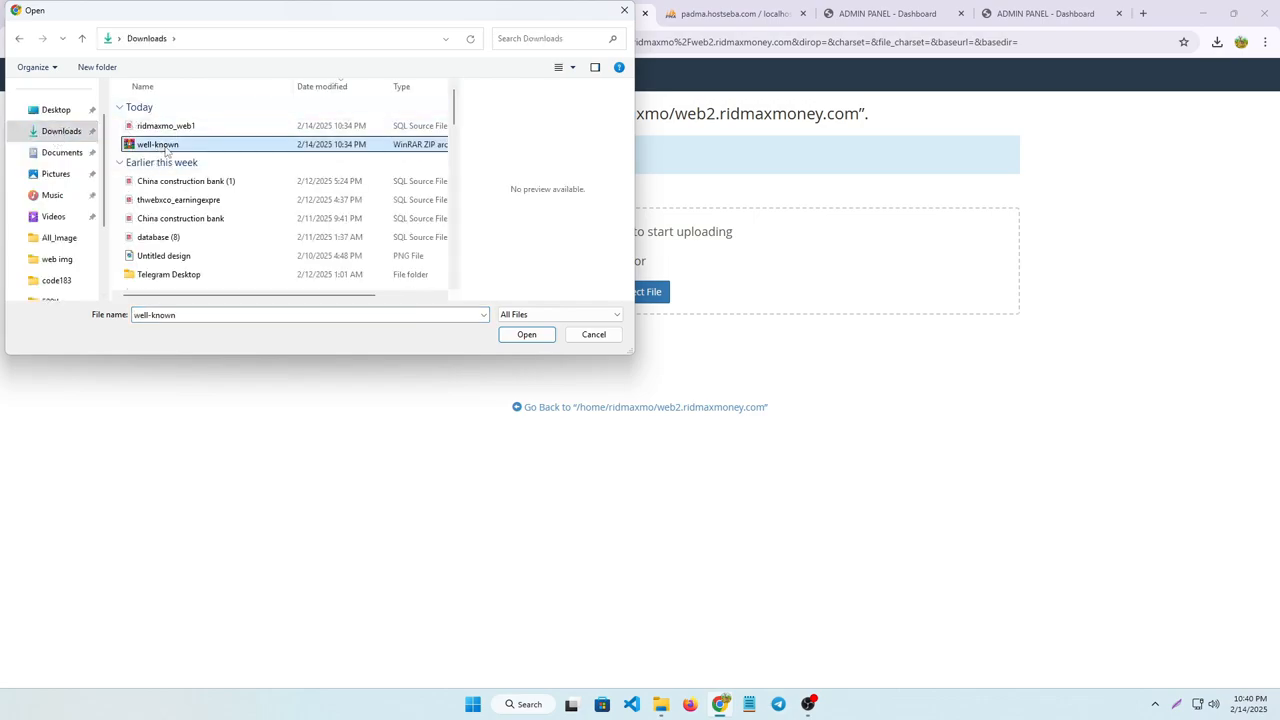
pyautogui.click(527, 336)
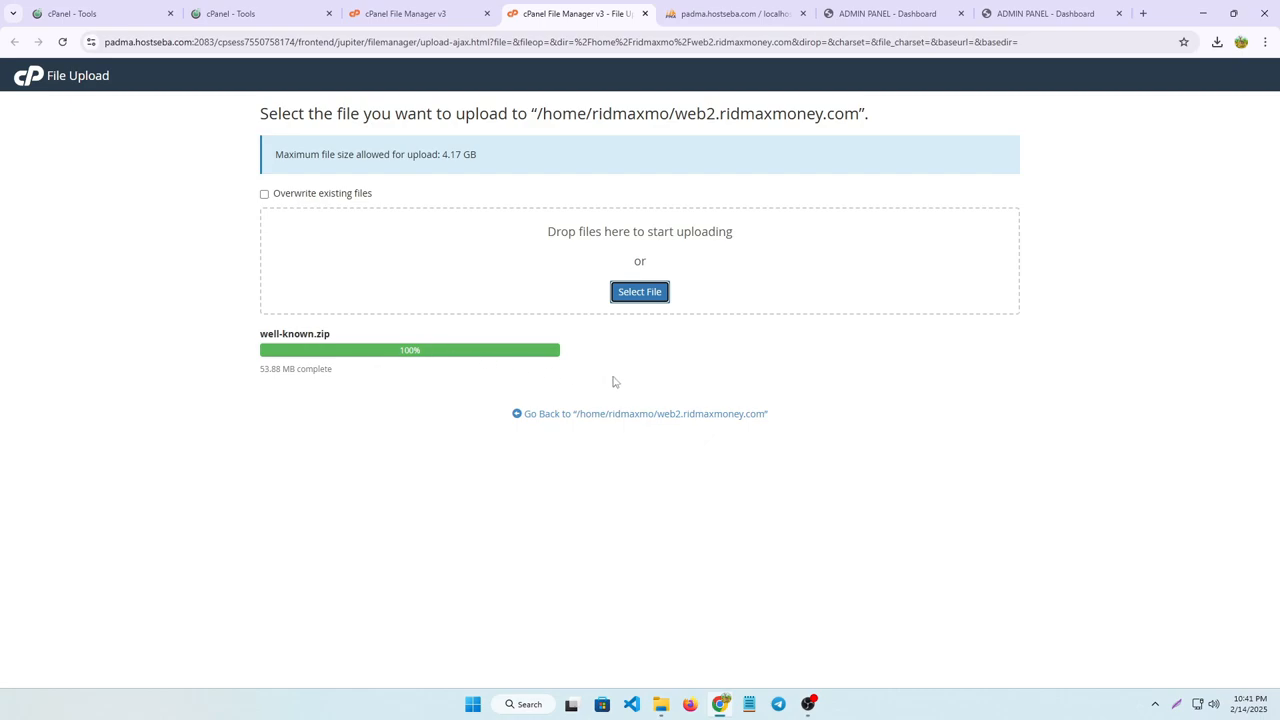
pyautogui.click(711, 415)
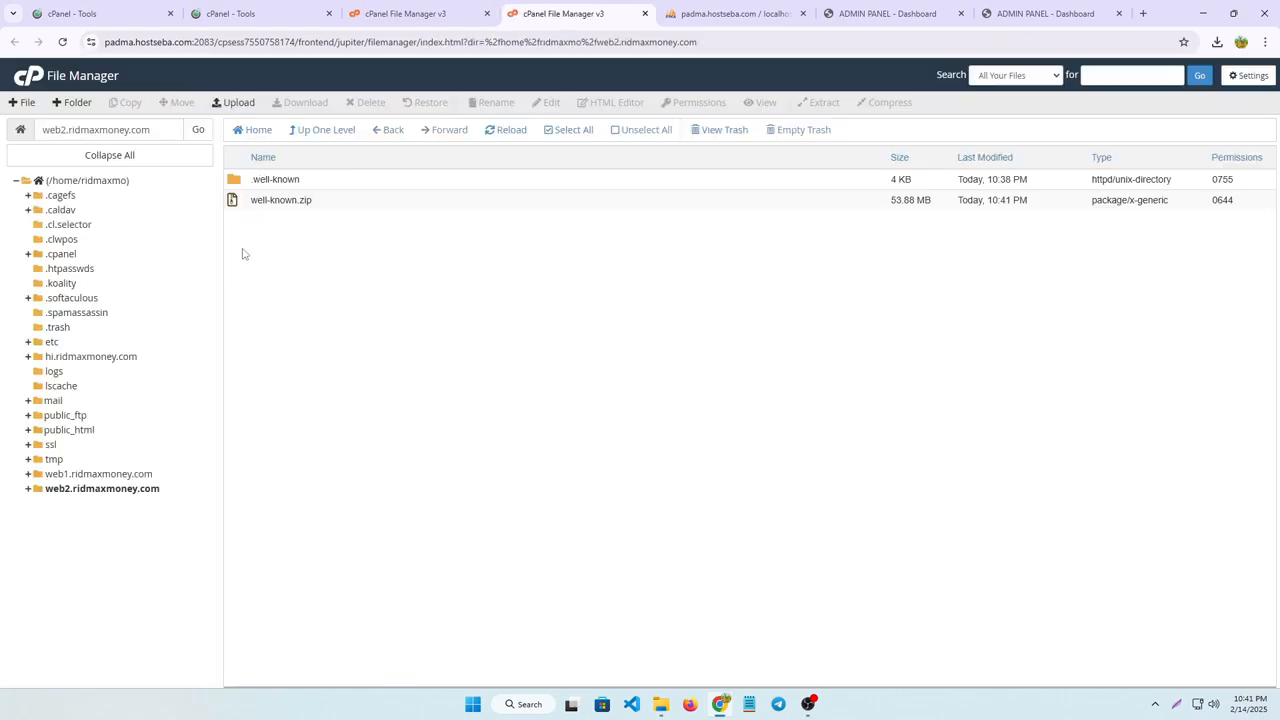
pyautogui.click(301, 200)
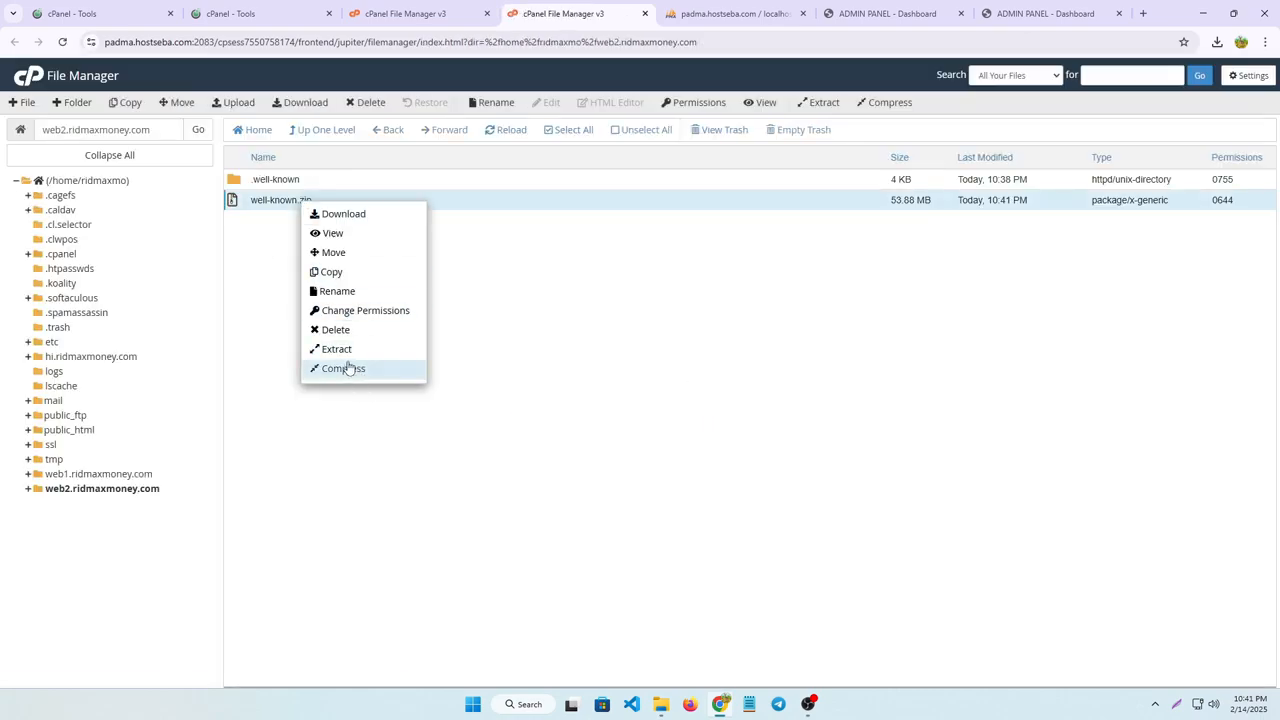
pyautogui.click(337, 350)
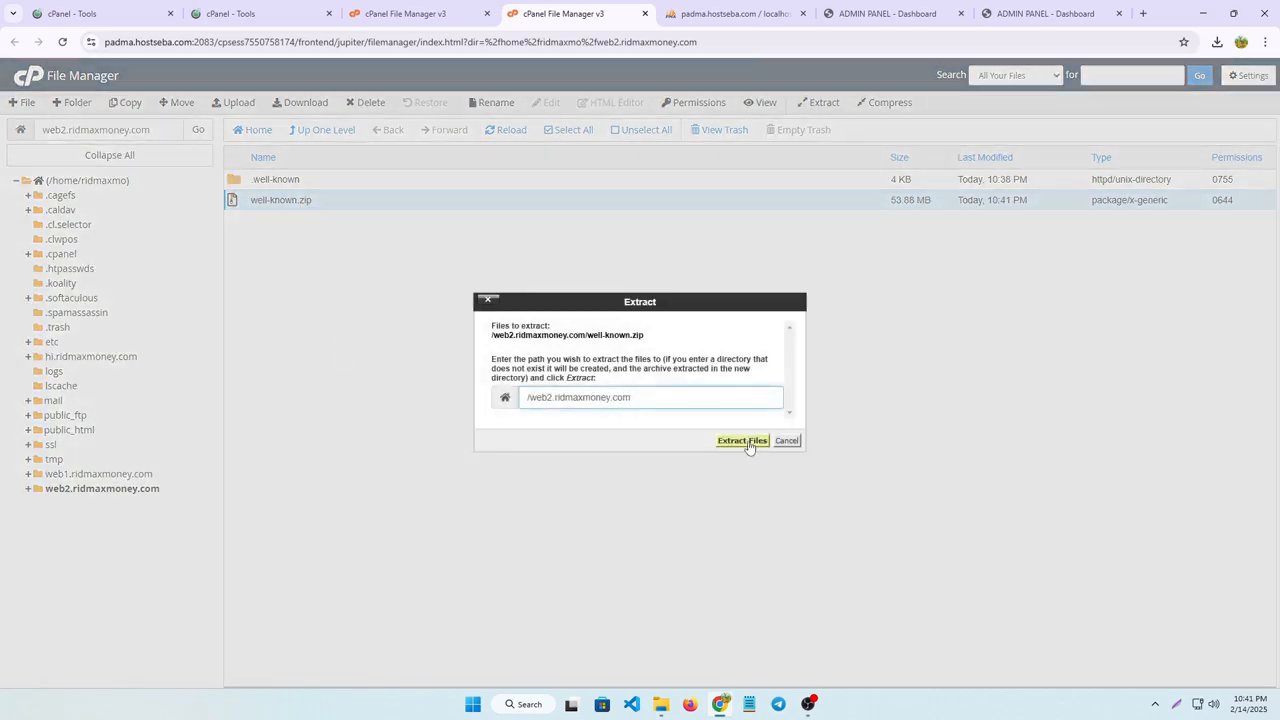
pyautogui.click(788, 441)
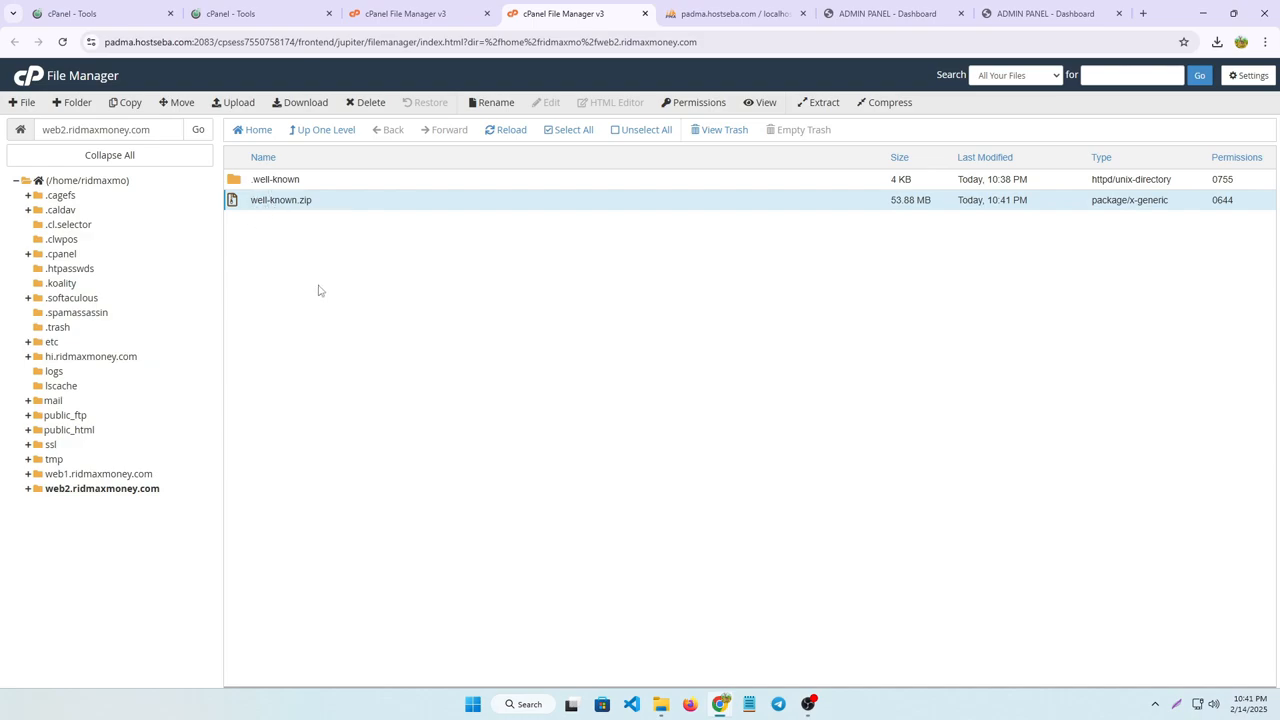
# - Extract well-known.zip into /web2.ridmaxmoney.com and dismiss the extraction results
pyautogui.rightClick(237, 208)
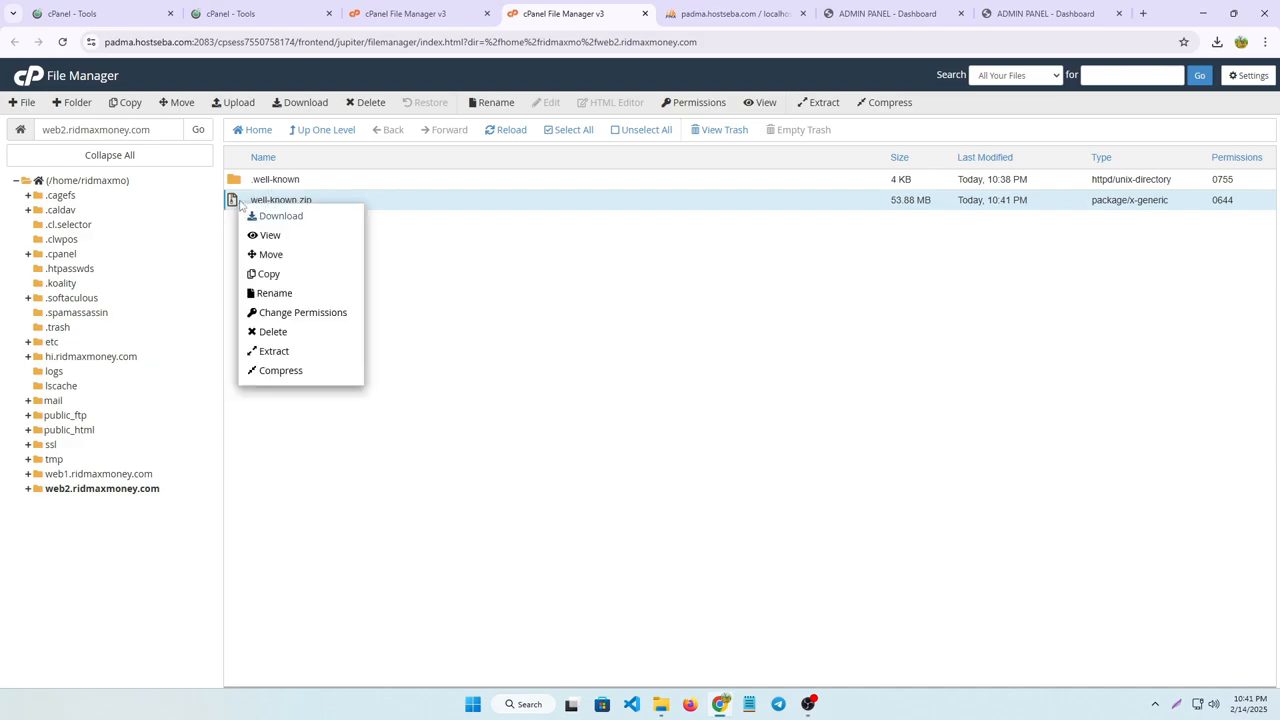
pyautogui.click(267, 356)
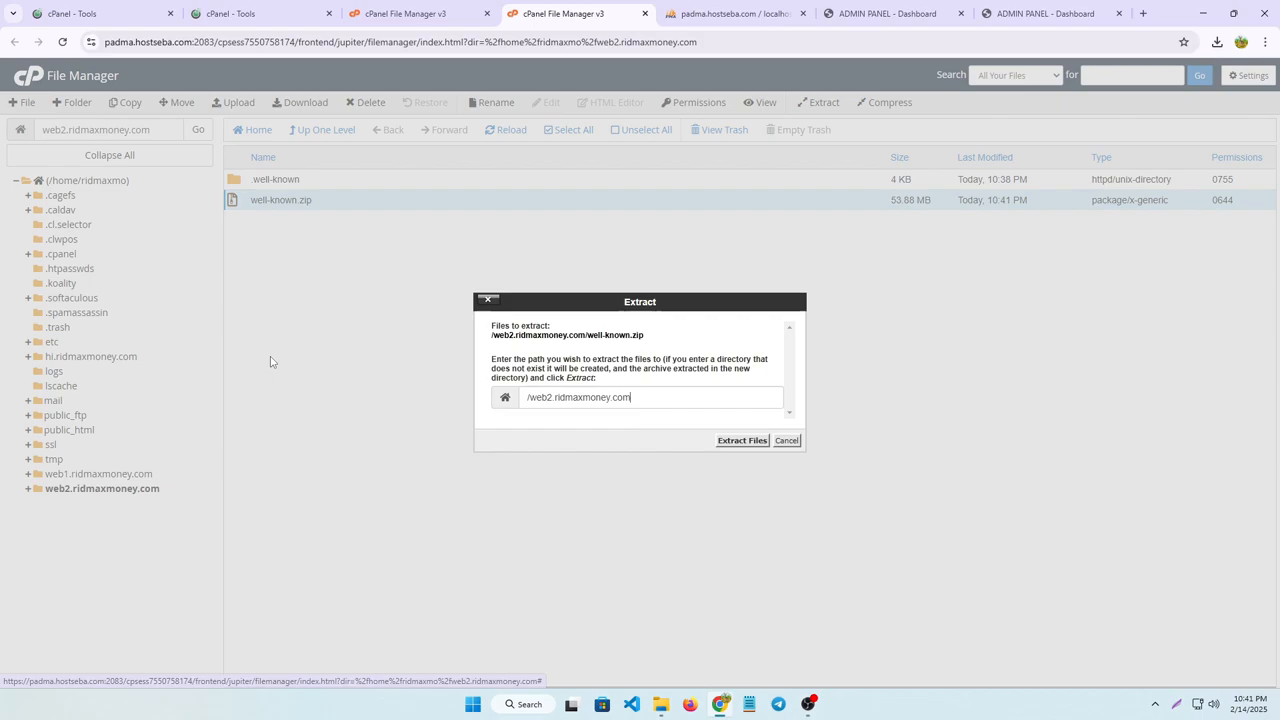
pyautogui.click(741, 441)
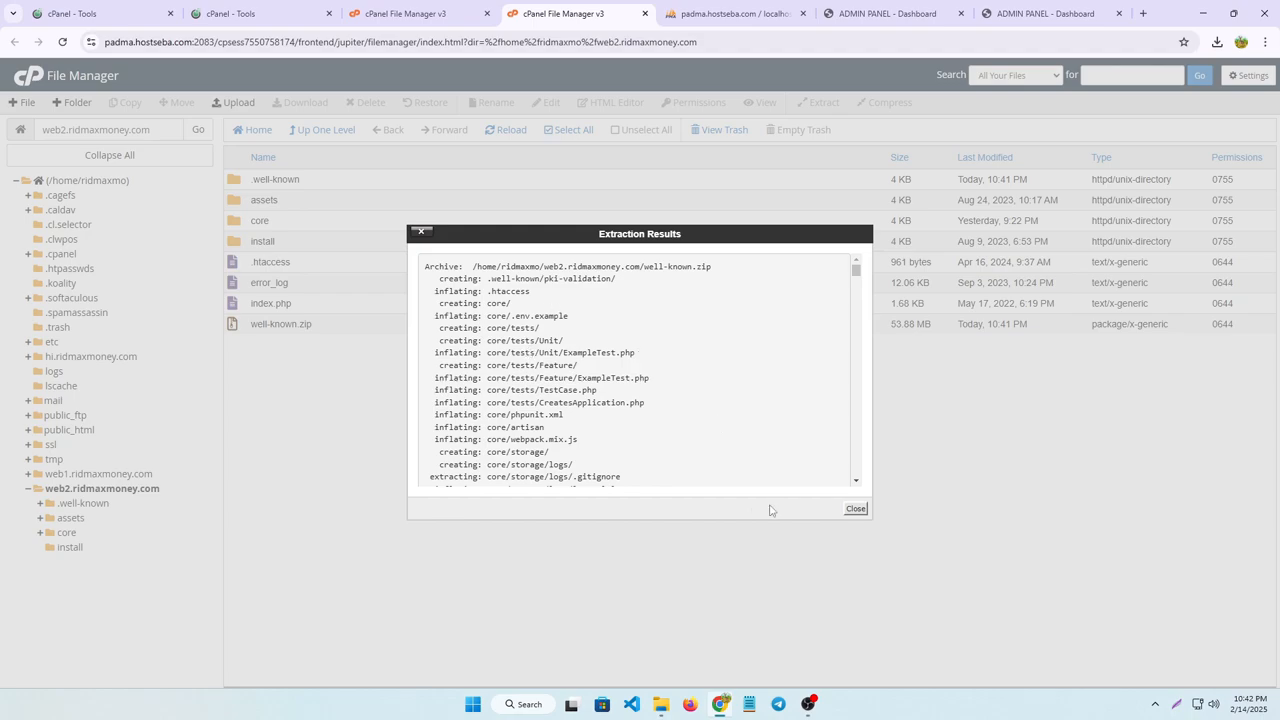
pyautogui.click(855, 510)
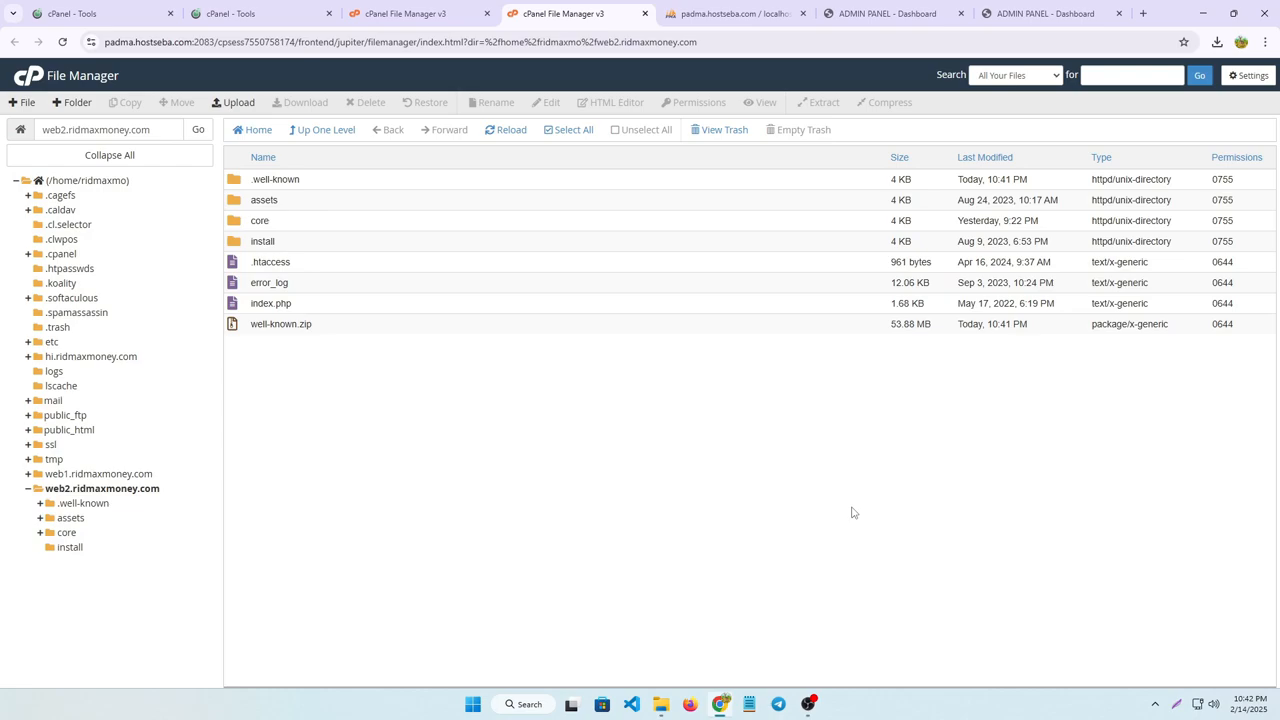
# - Delete the well-known.zip archive from the web2.ridmaxmoney.com folder and confirm the deletion
pyautogui.click(267, 325)
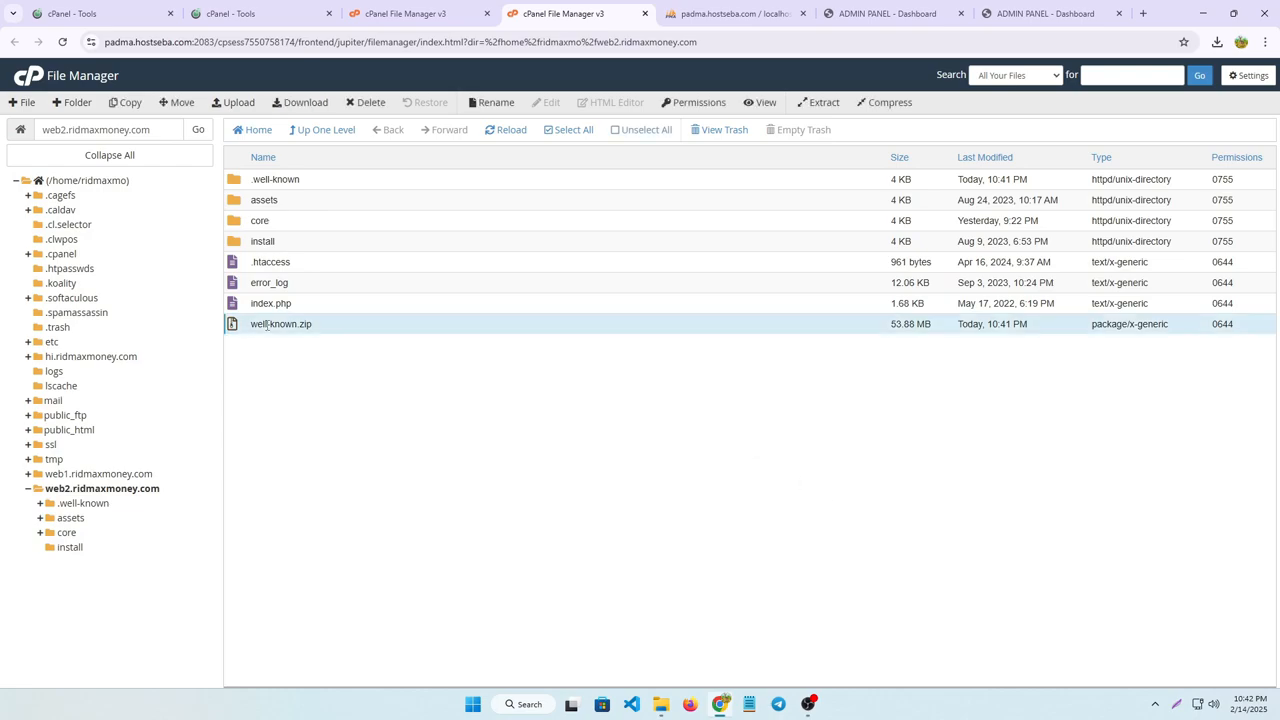
pyautogui.rightClick(267, 325)
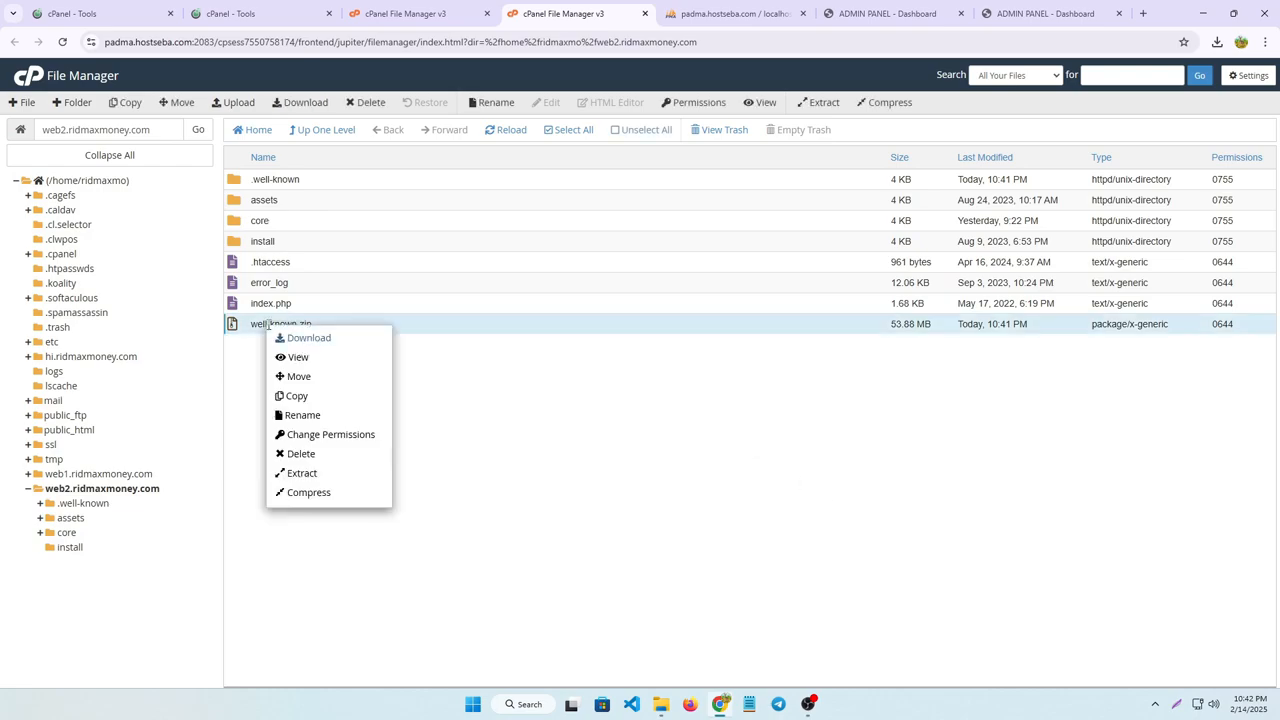
pyautogui.click(300, 454)
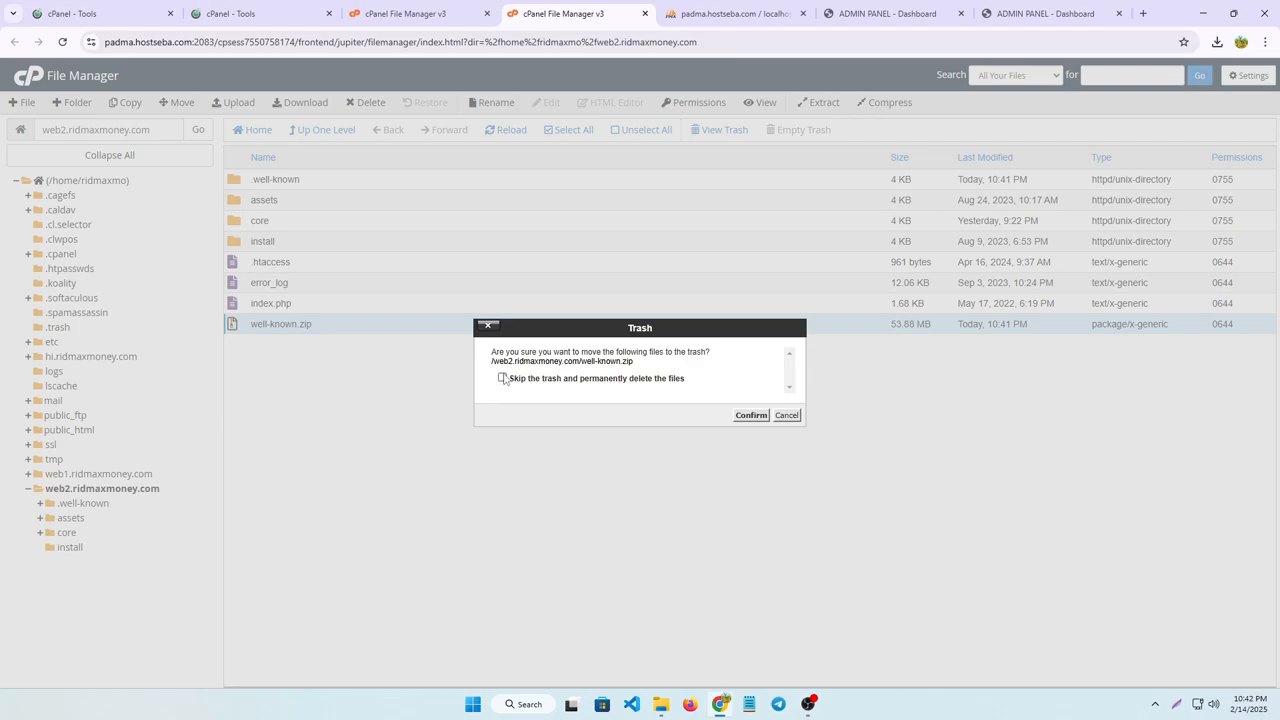
pyautogui.click(750, 418)
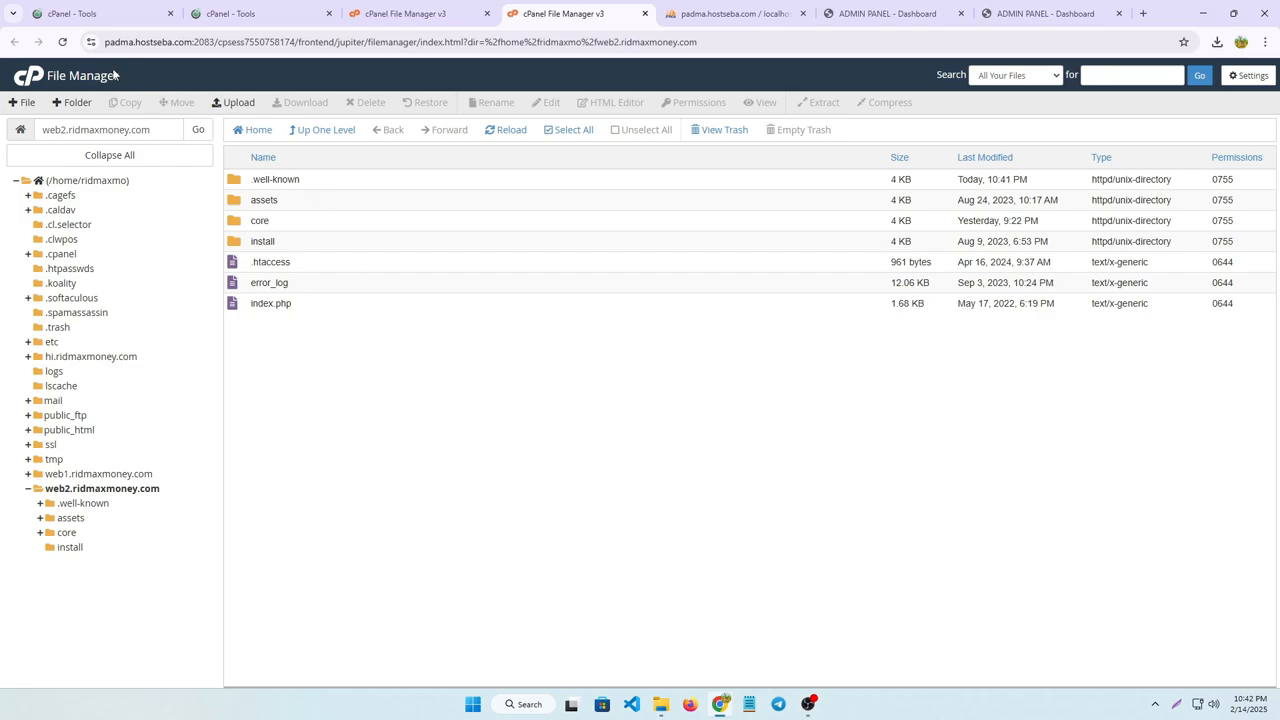
# - Go back to the cPanel tools page and find the Databases section
pyautogui.click(33, 78)
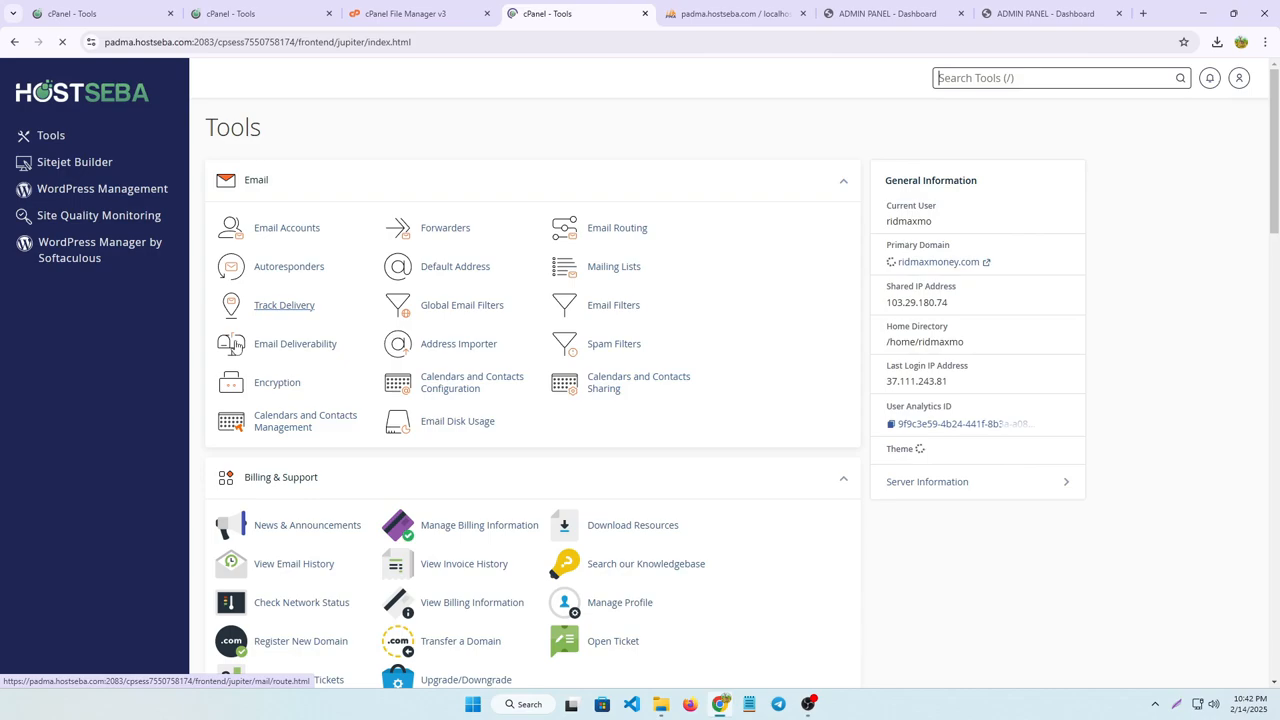
pyautogui.scroll(-4, 345, 460)
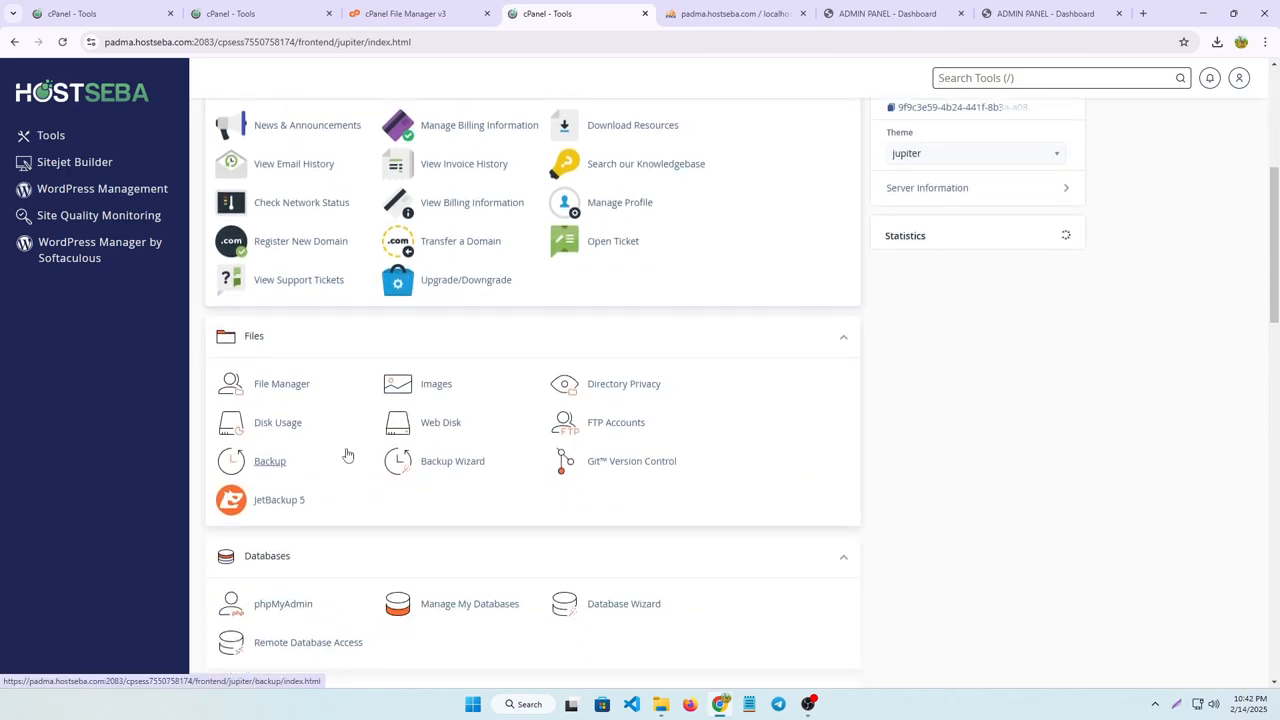
pyautogui.scroll(-3, 347, 456)
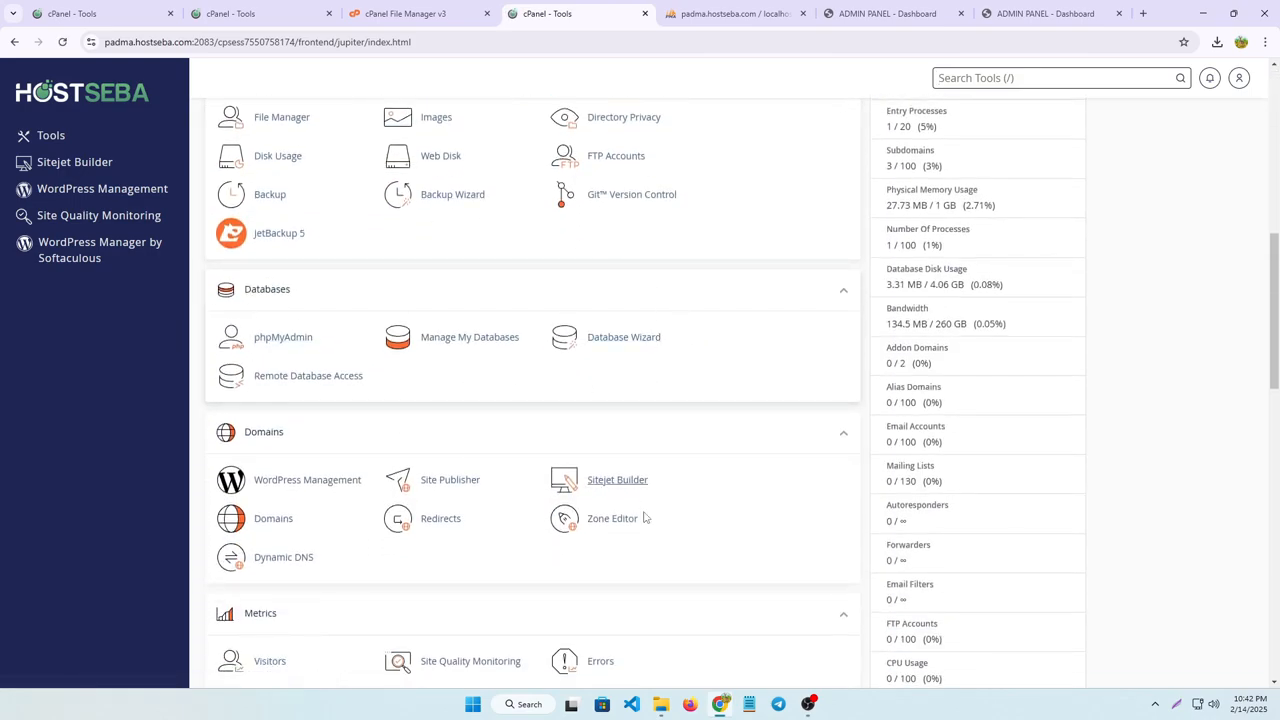
pyautogui.click(1176, 706)
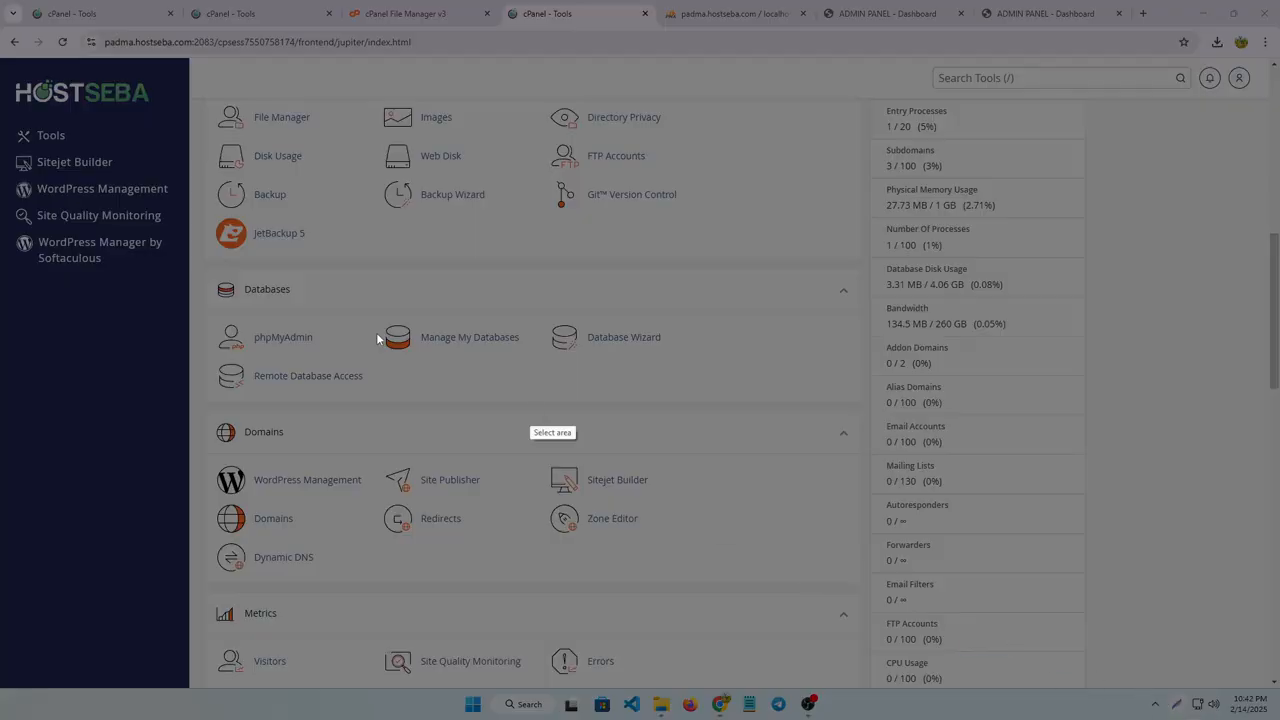
pyautogui.moveTo(205, 298); pyautogui.dragTo(357, 369)
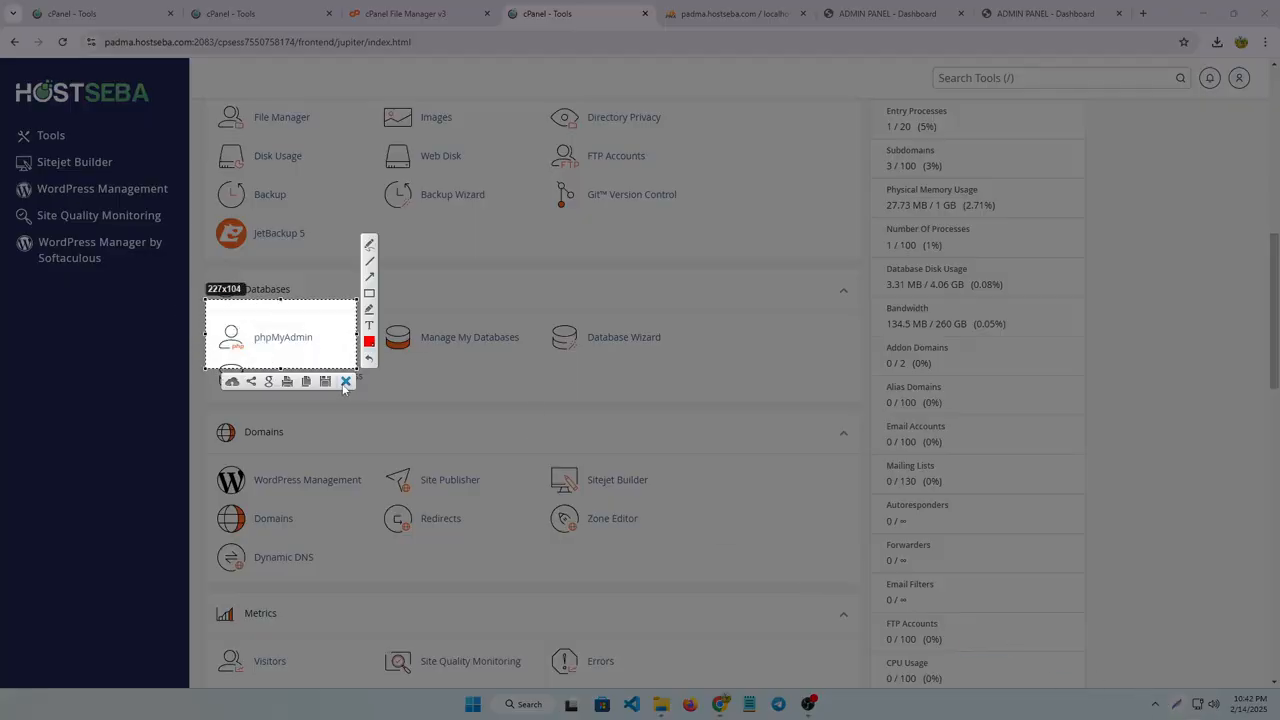
pyautogui.click(346, 381)
# - Open phpMyAdmin and bring up the import page for the ridmaxmo_web2 database
pyautogui.click(280, 340)
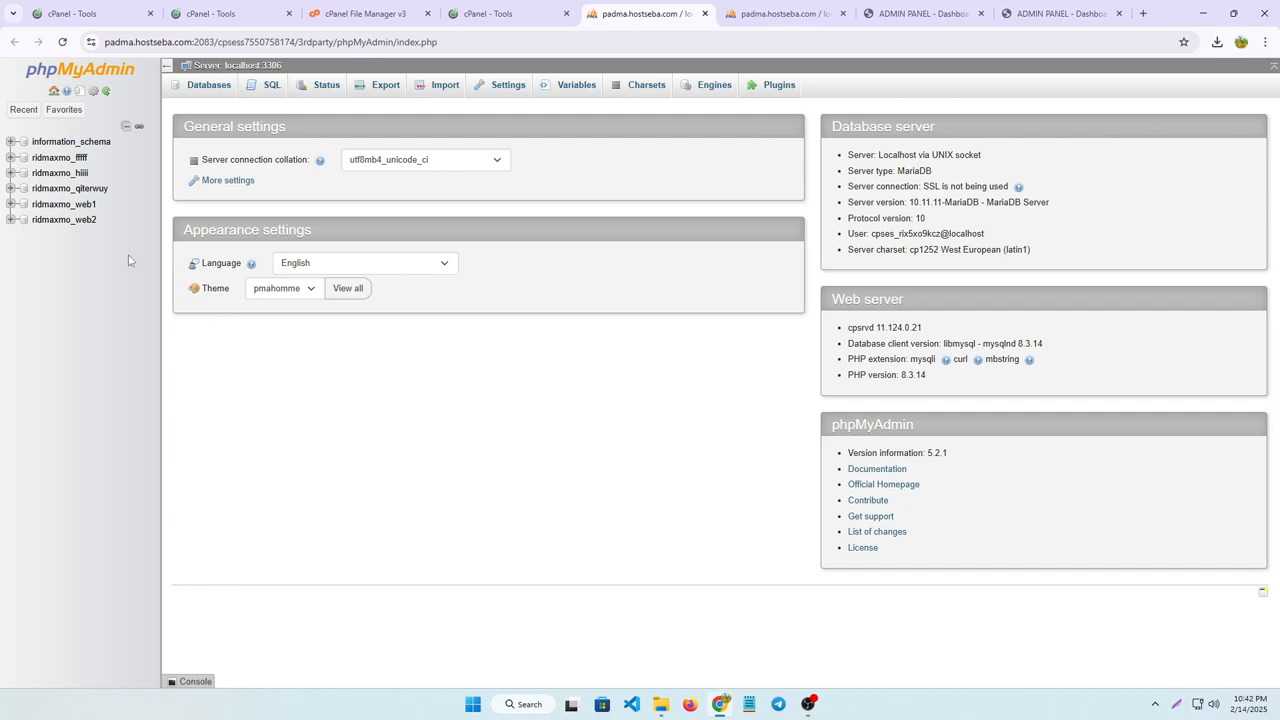
pyautogui.click(87, 221)
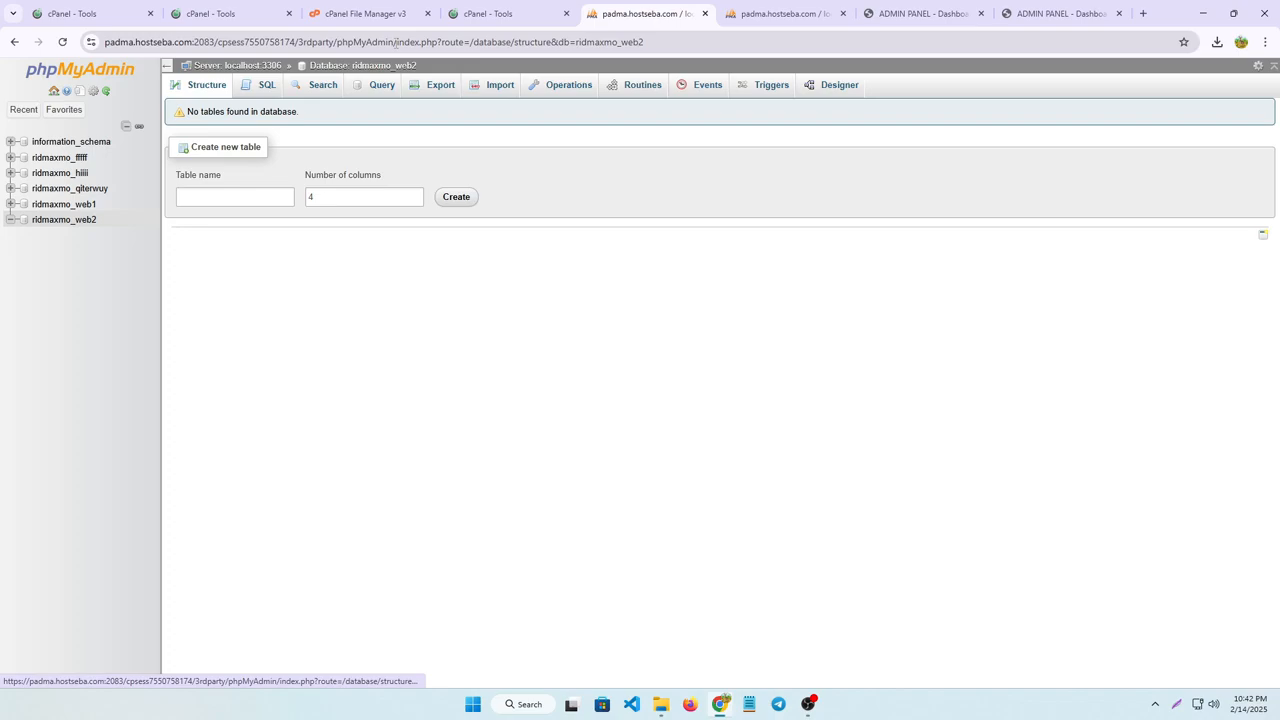
pyautogui.click(502, 88)
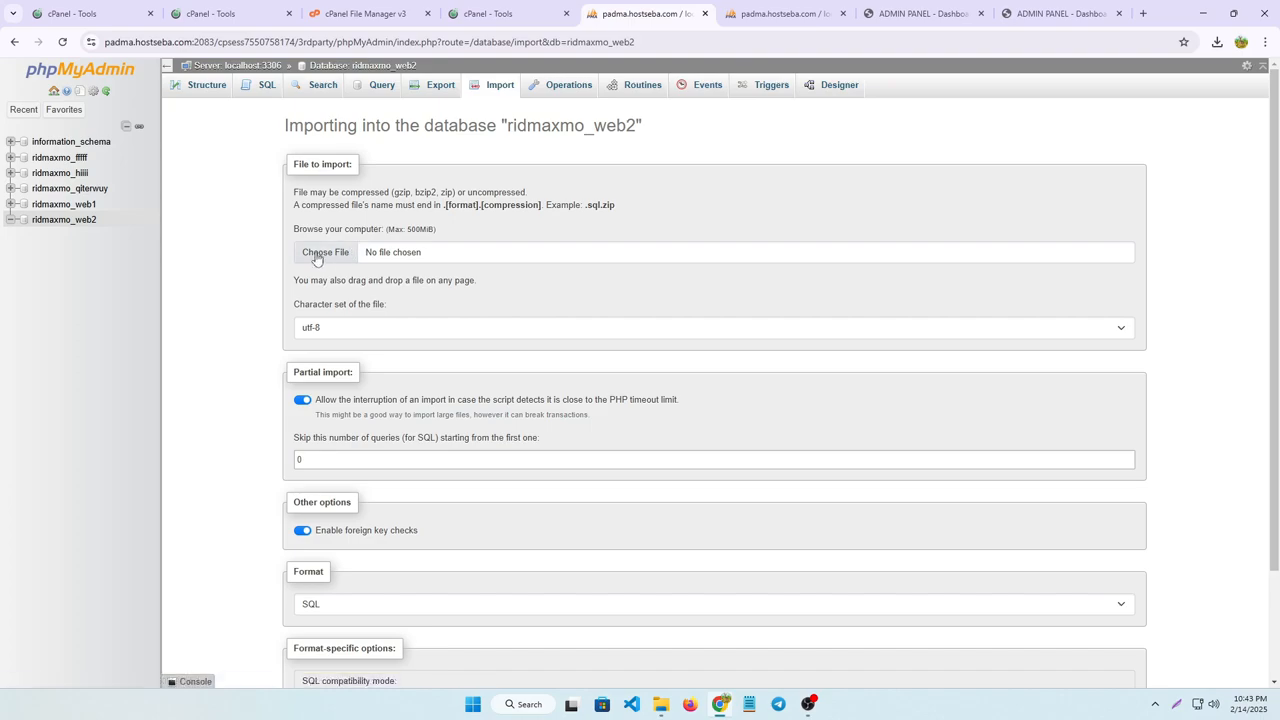
# - Import the ridmaxmo_web1 SQL file from Downloads into the ridmaxmo_web2 database with the default import options
pyautogui.scroll(-2, 394, 437)
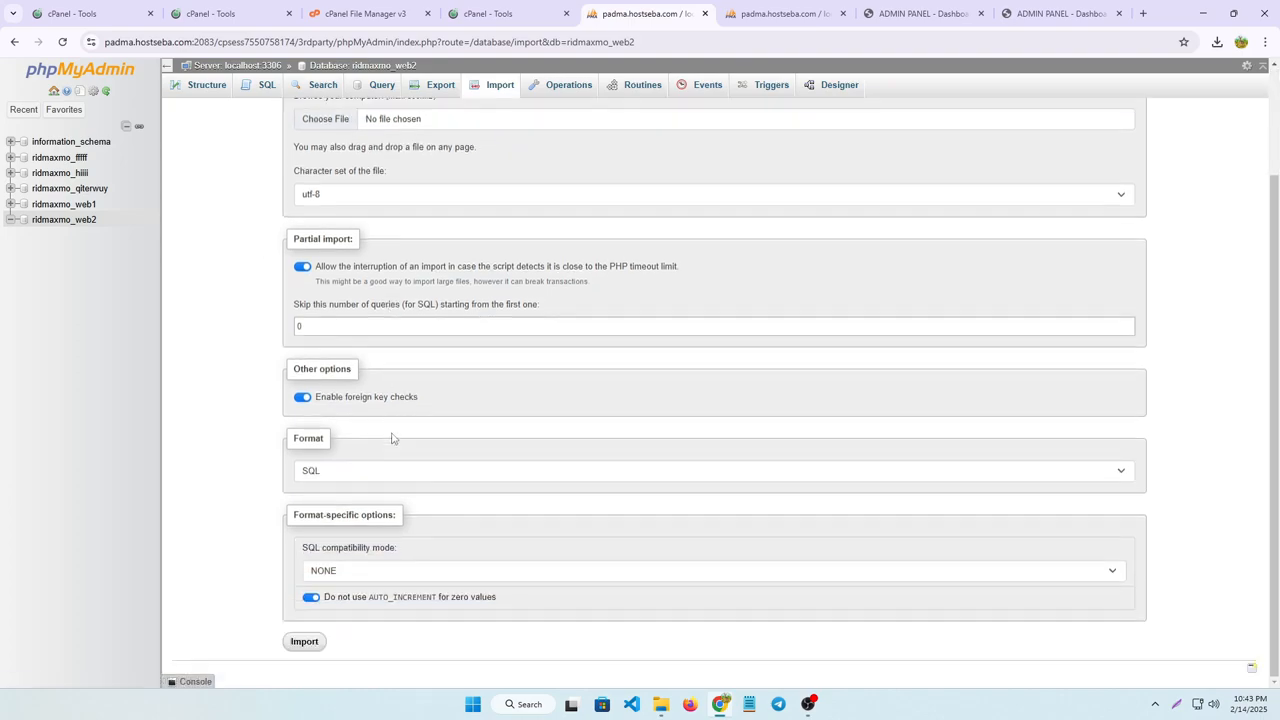
pyautogui.scroll(2, 403, 463)
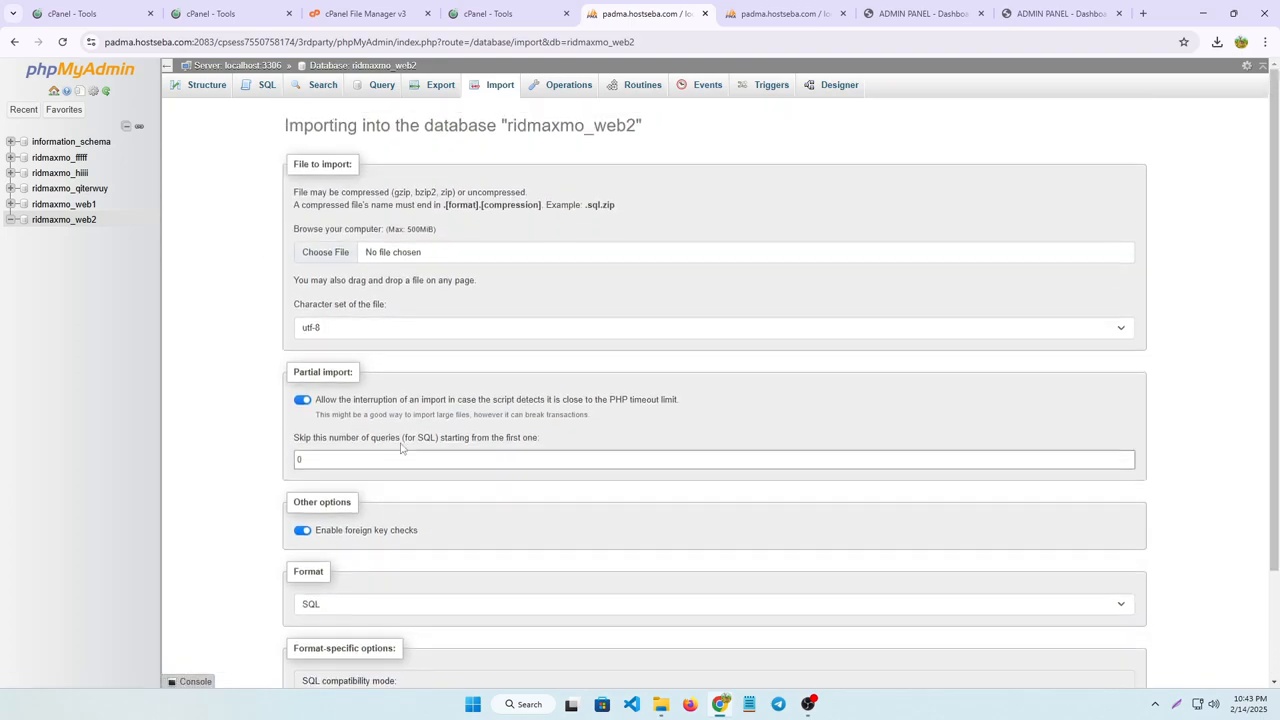
pyautogui.click(325, 252)
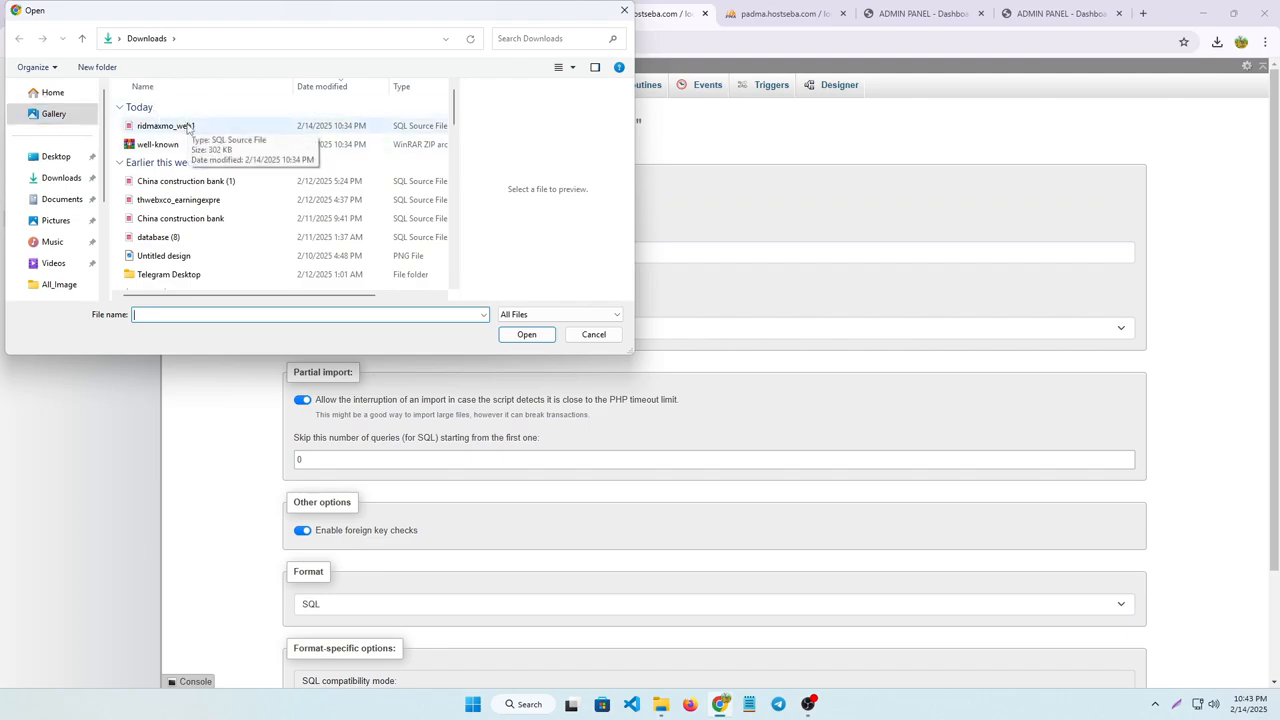
pyautogui.click(165, 126)
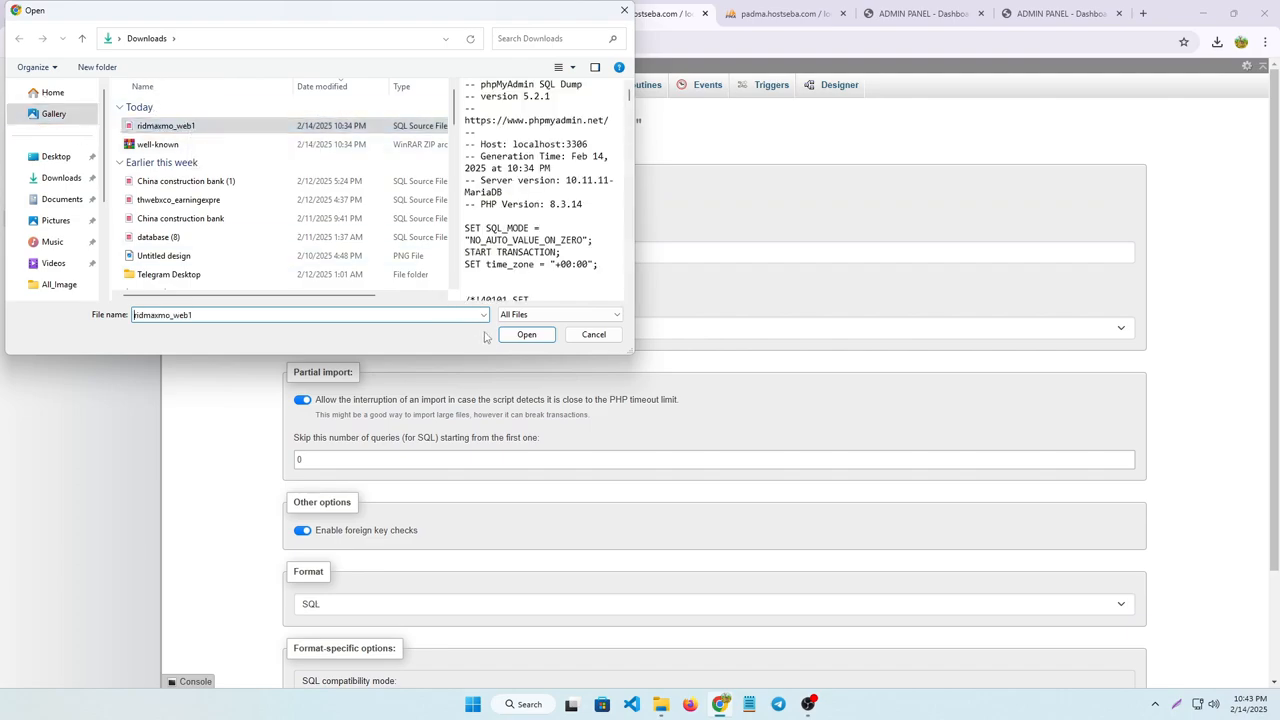
pyautogui.click(524, 336)
pyautogui.scroll(-2, 228, 374)
pyautogui.click(300, 642)
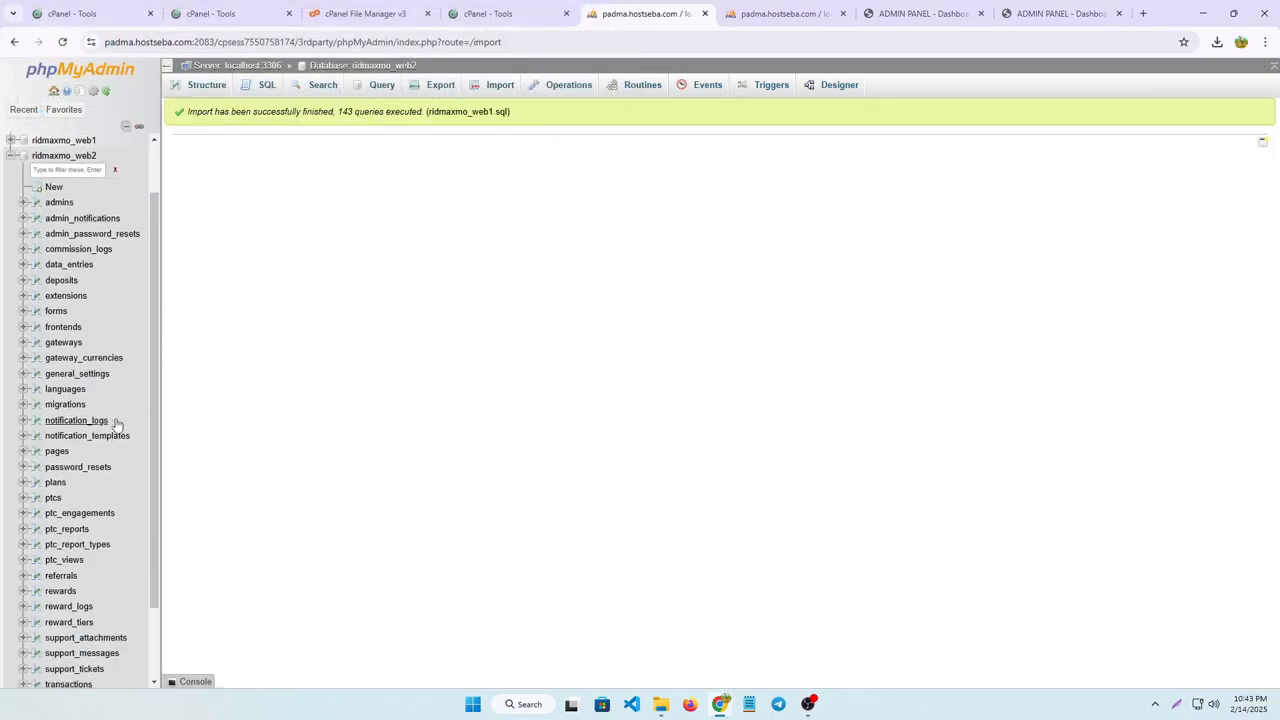
# - Return to the cPanel tools, open File Manager and view the contents of the web2.ridmaxmoney.com folder
pyautogui.click(524, 5)
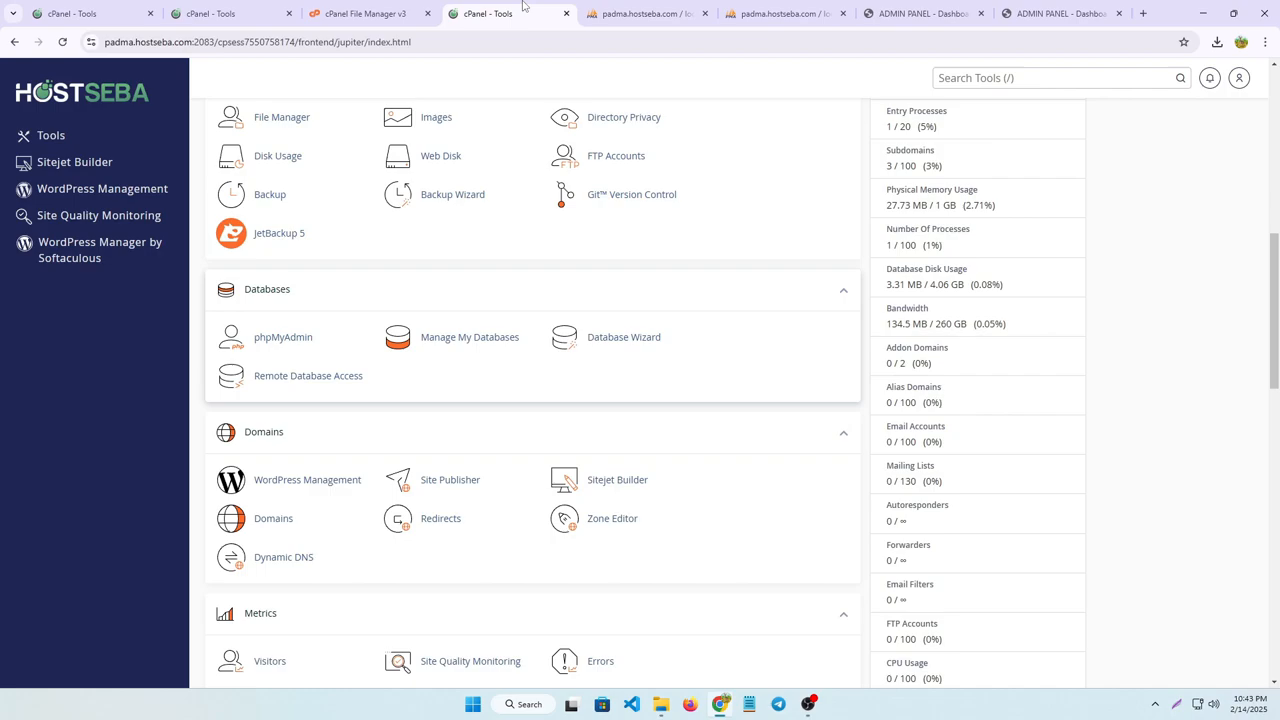
pyautogui.scroll(-2, 300, 457)
pyautogui.scroll(-2, 307, 502)
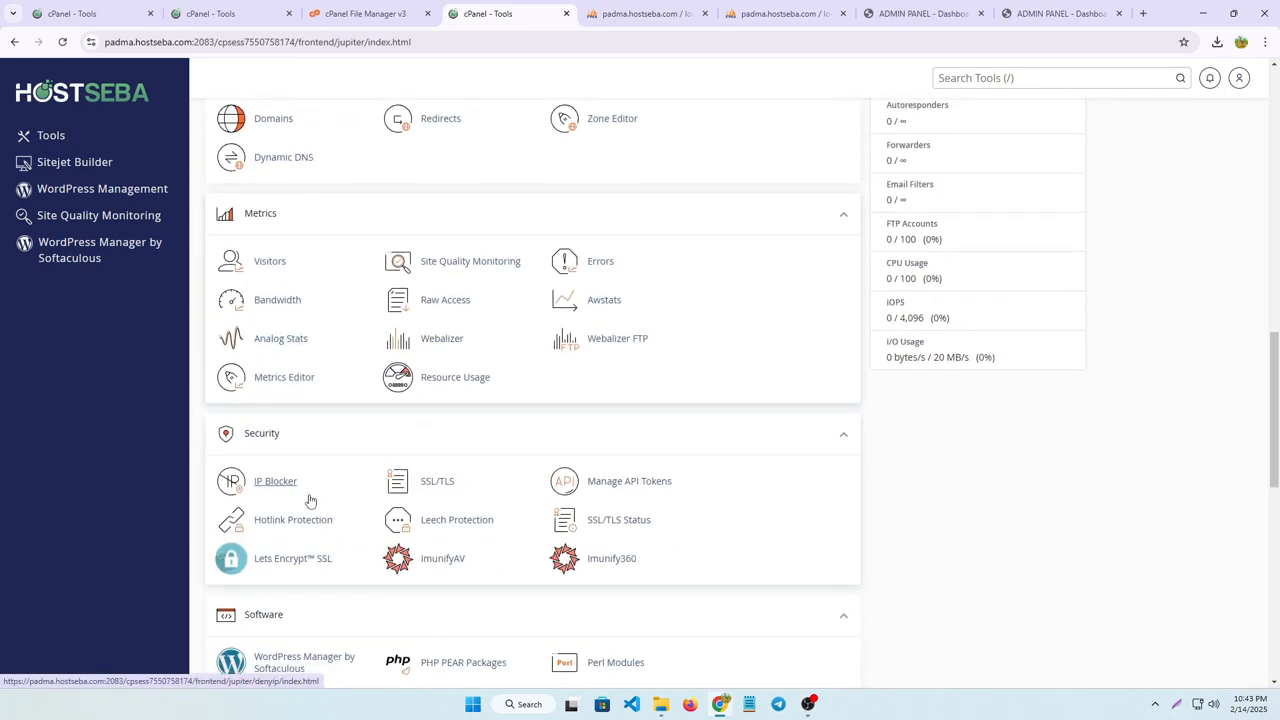
pyautogui.scroll(3, 309, 490)
pyautogui.scroll(4, 448, 416)
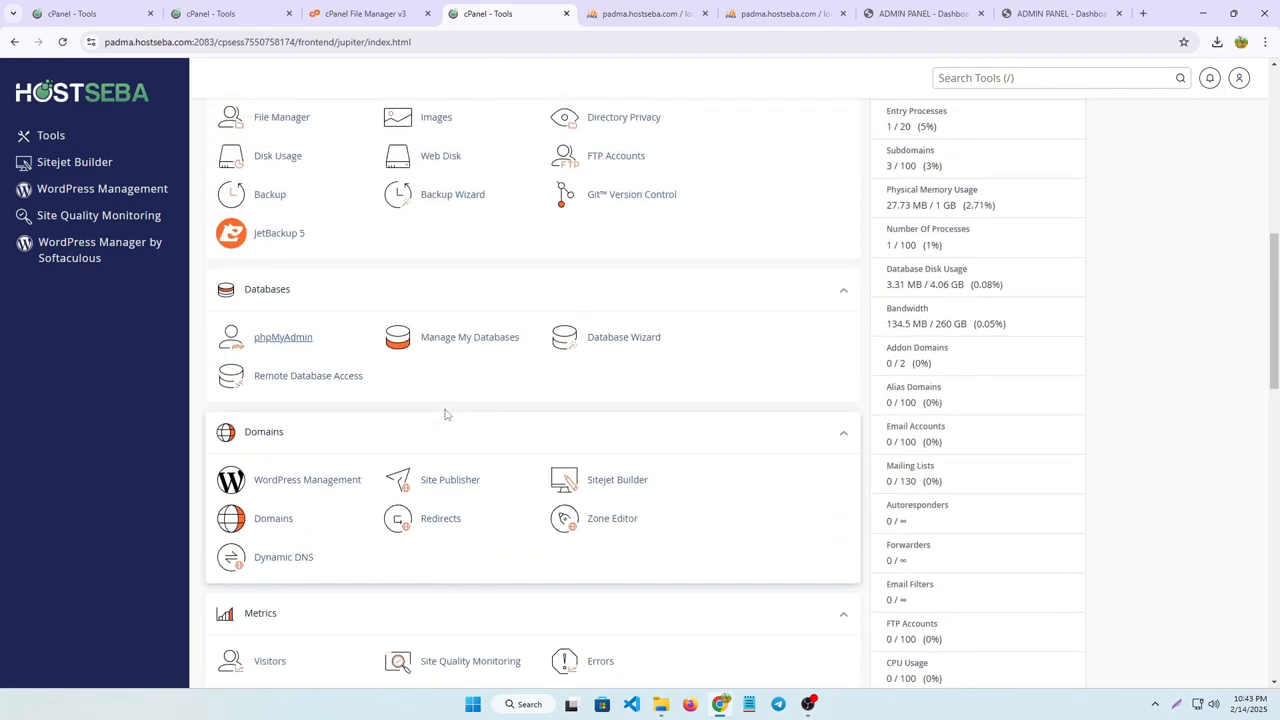
pyautogui.middleClick(302, 322)
pyautogui.scroll(1, 566, 493)
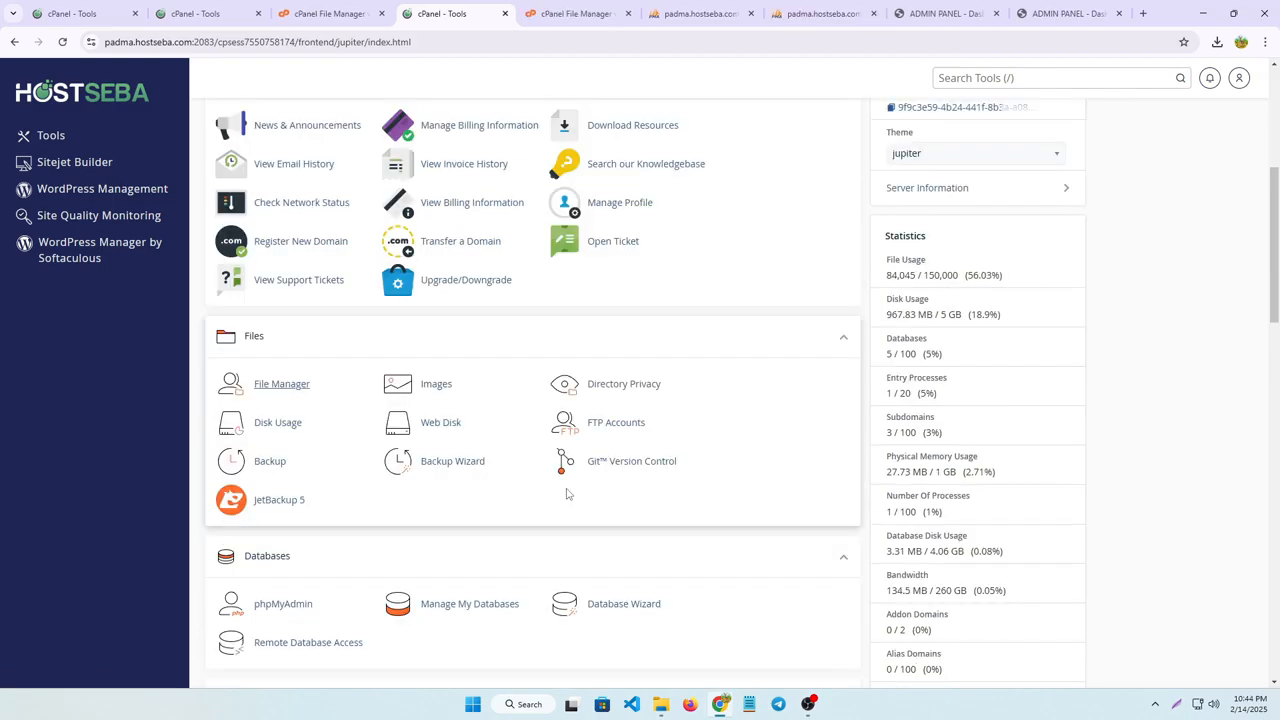
pyautogui.click(292, 388)
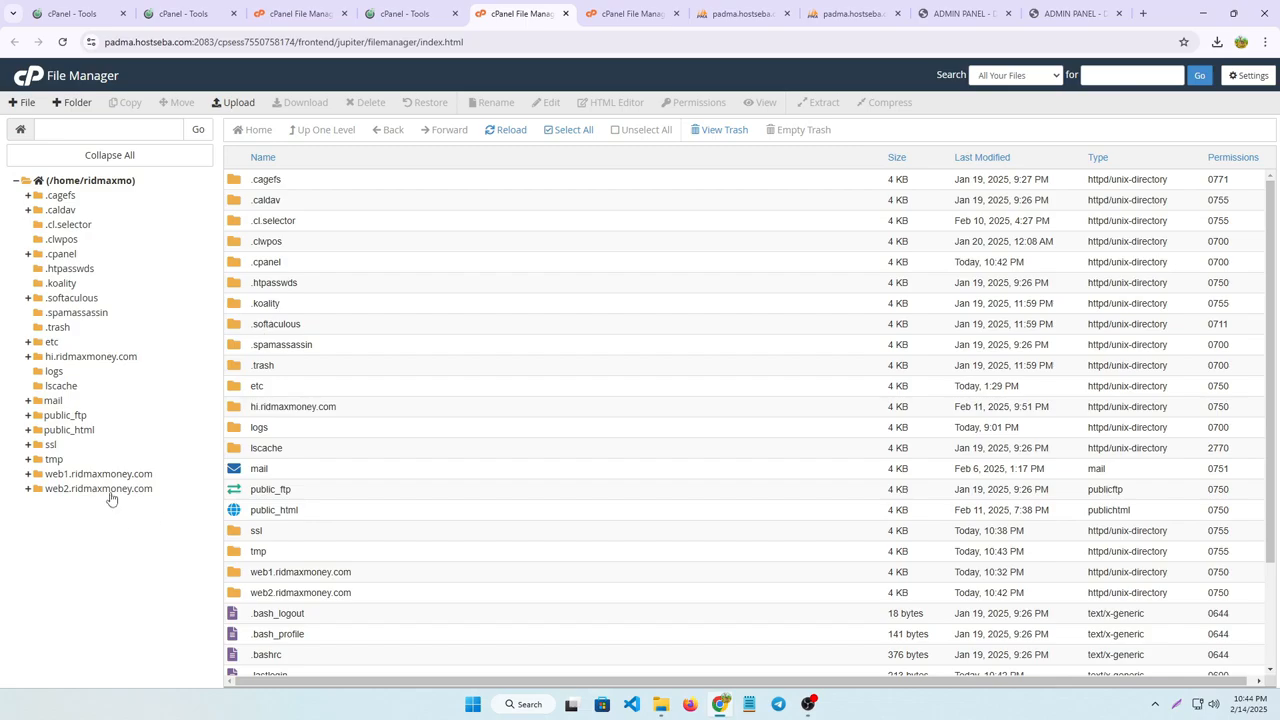
pyautogui.click(110, 493)
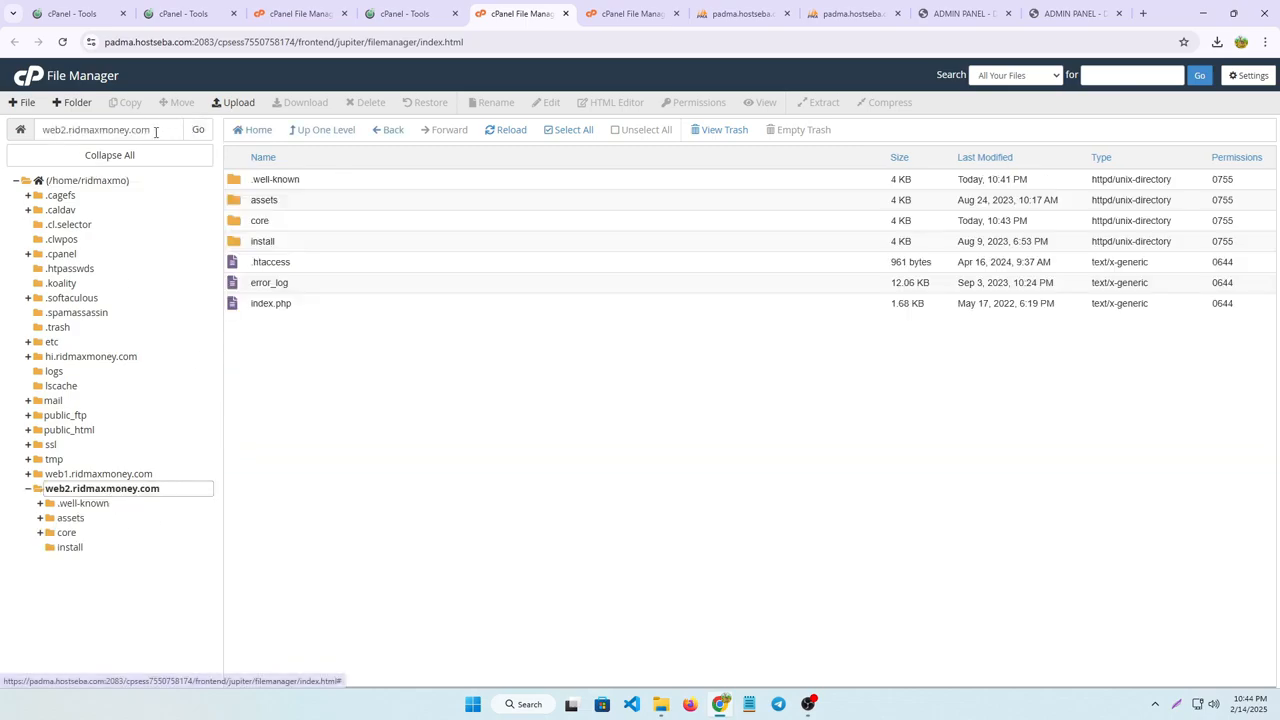
pyautogui.moveTo(155, 131); pyautogui.dragTo(35, 131)
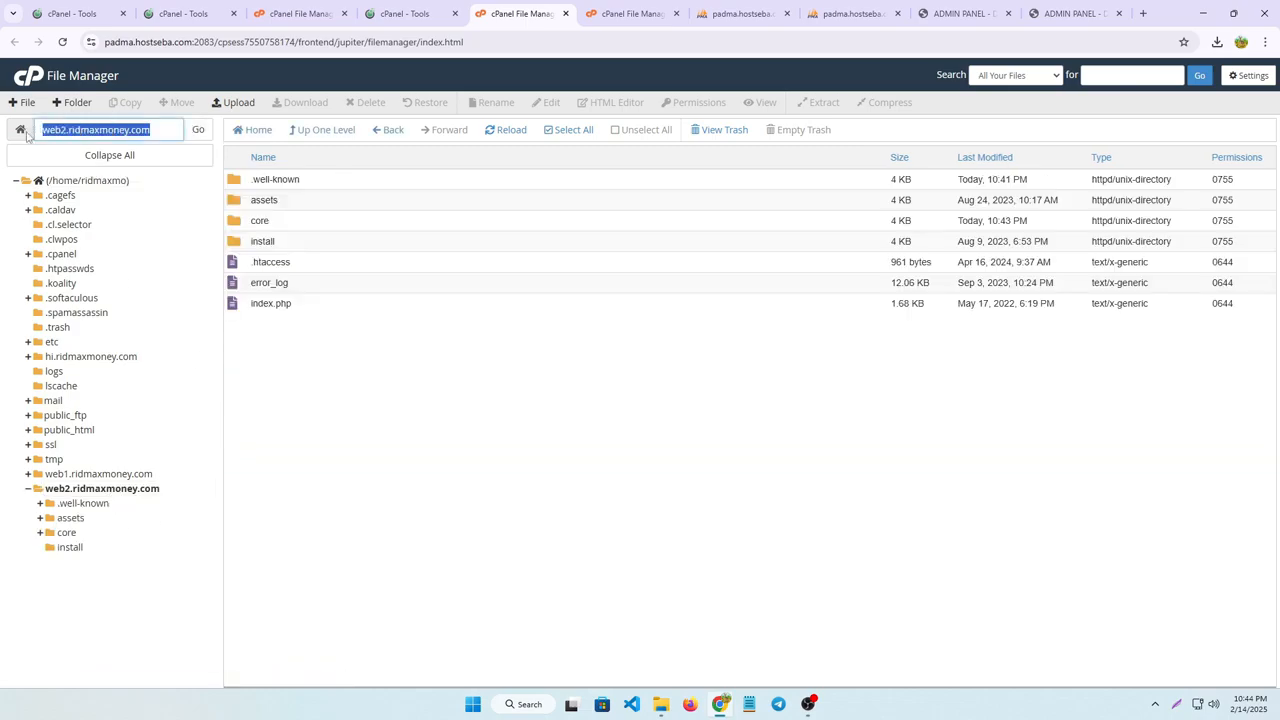
pyautogui.click(726, 437)
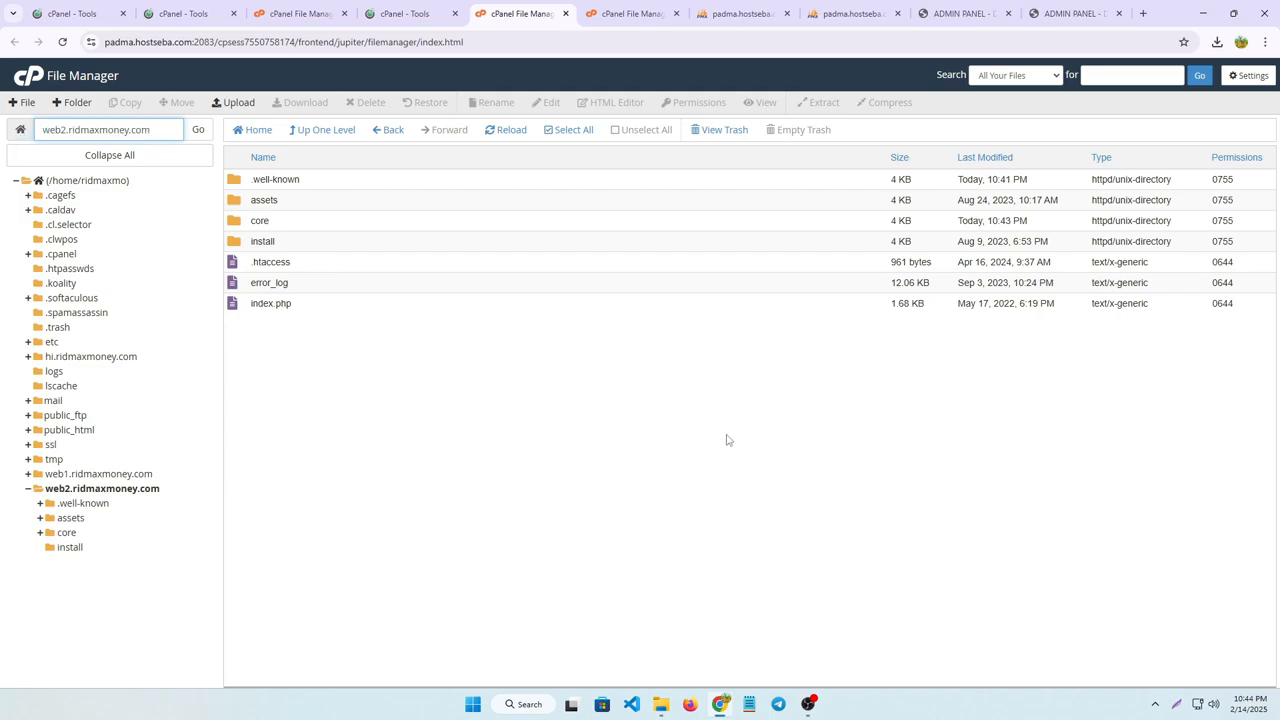
# - Close the old admin panel tabs and load web2.ridmaxmoney.com in a new tab to check its home page
pyautogui.click(1119, 13)
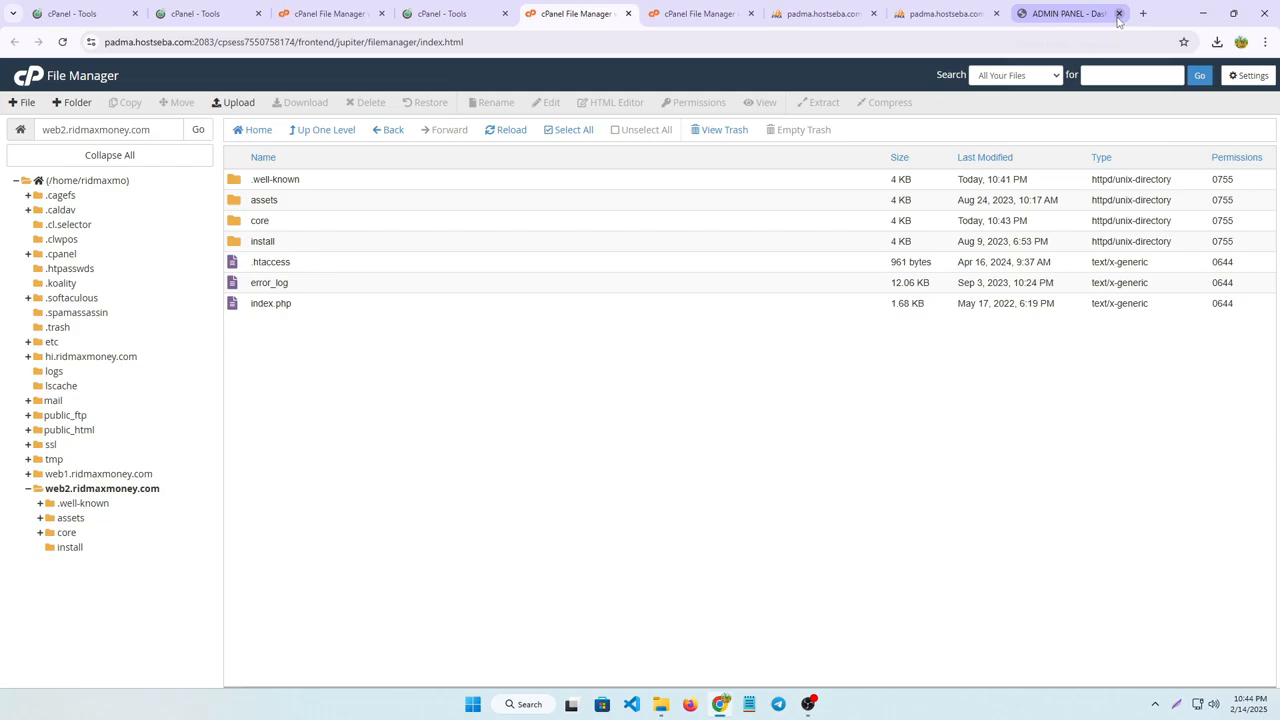
pyautogui.click(1119, 15)
pyautogui.click(1144, 15)
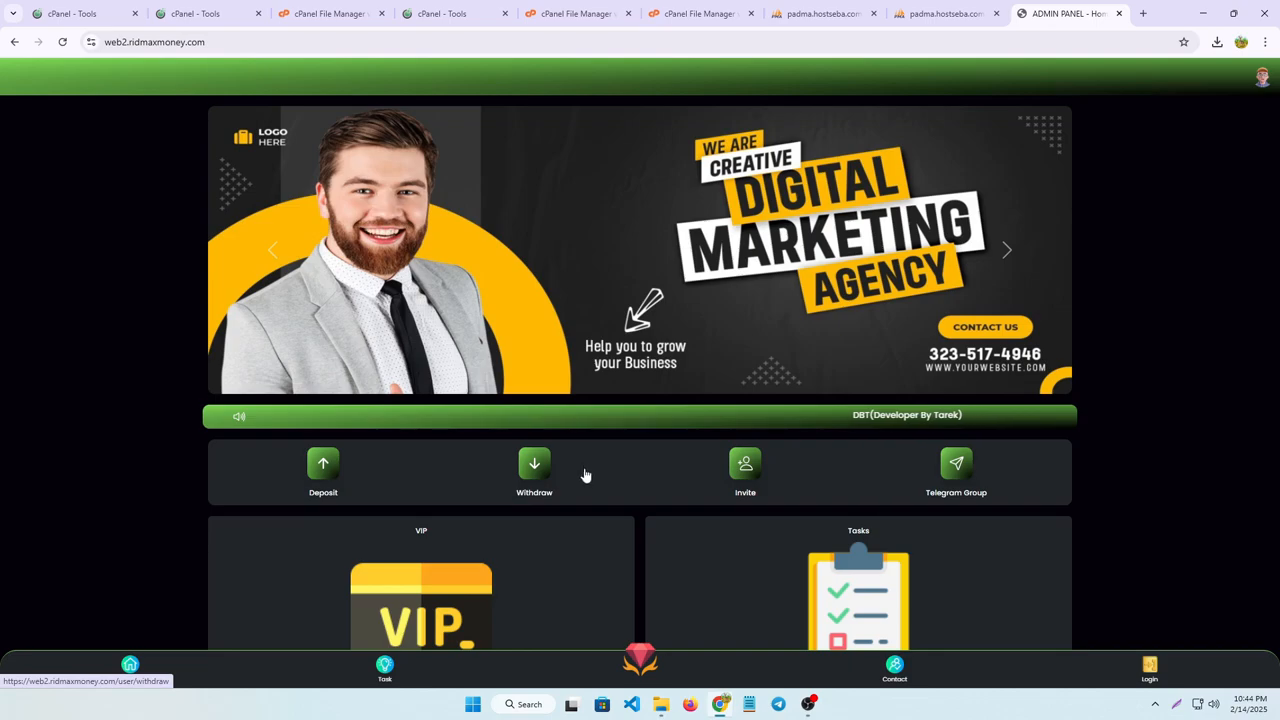
pyautogui.scroll(-1, 586, 474)
pyautogui.scroll(1, 586, 474)
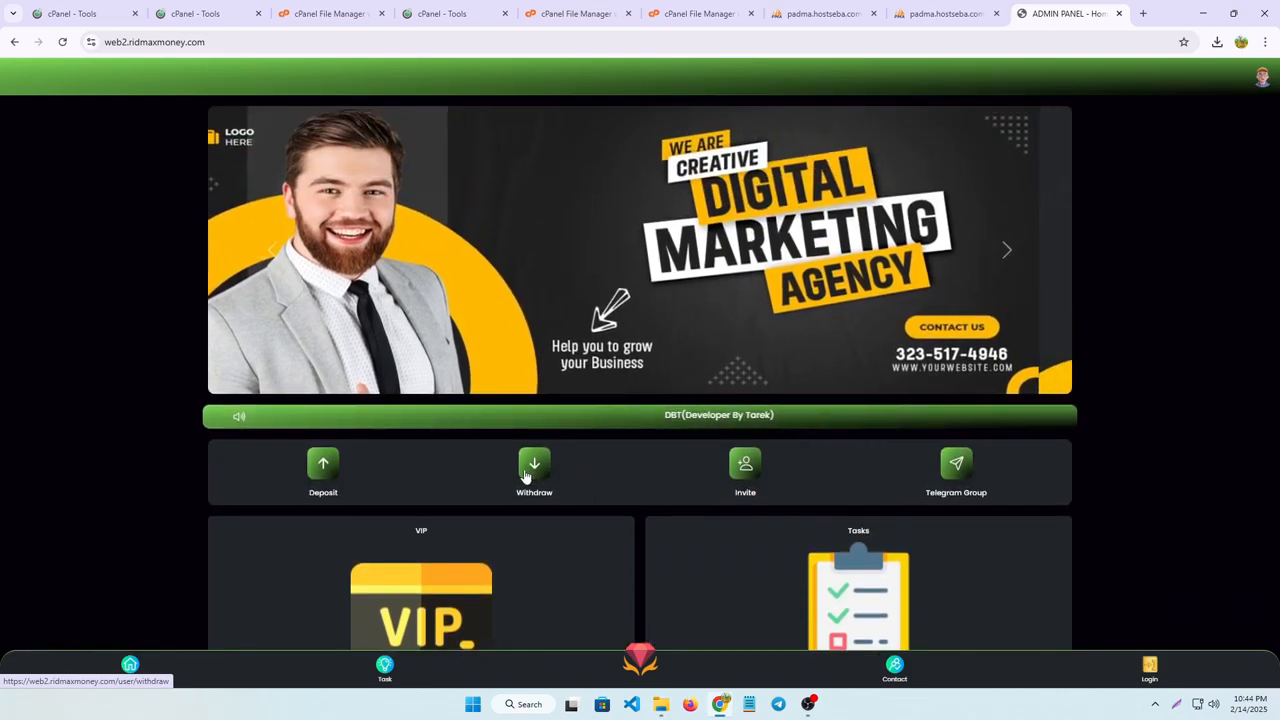
pyautogui.click(248, 42)
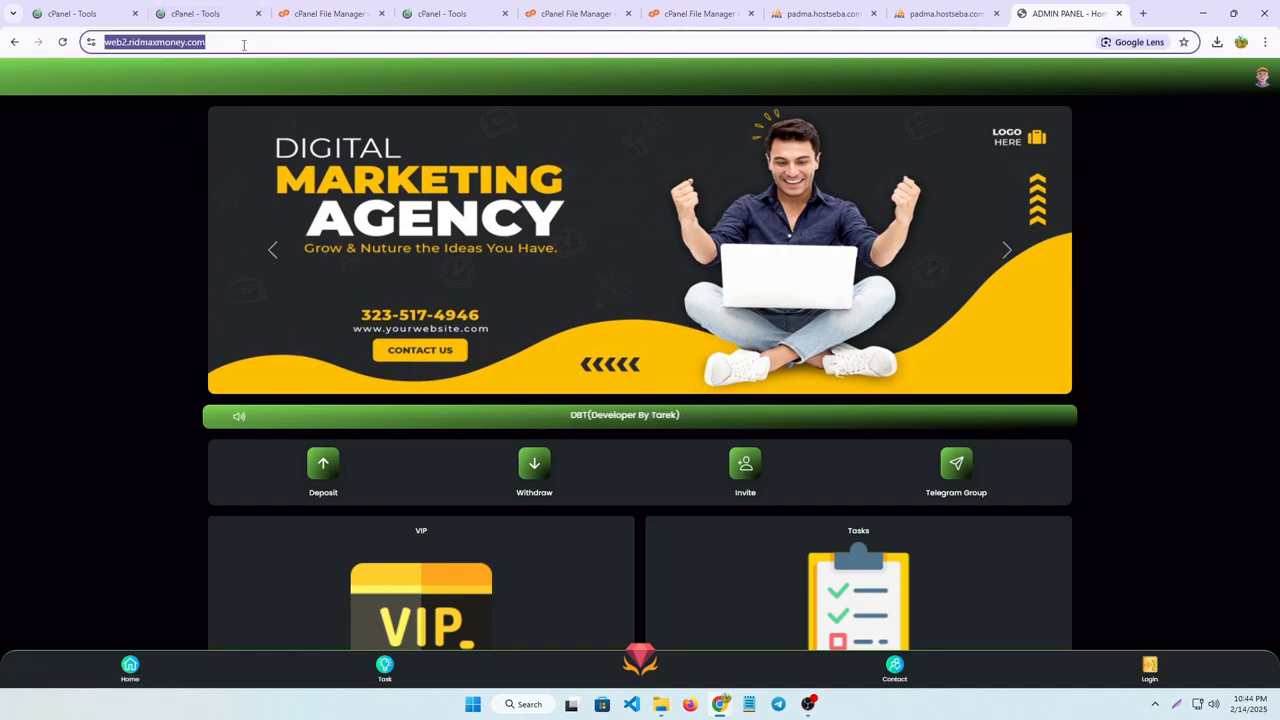
pyautogui.click(248, 42)
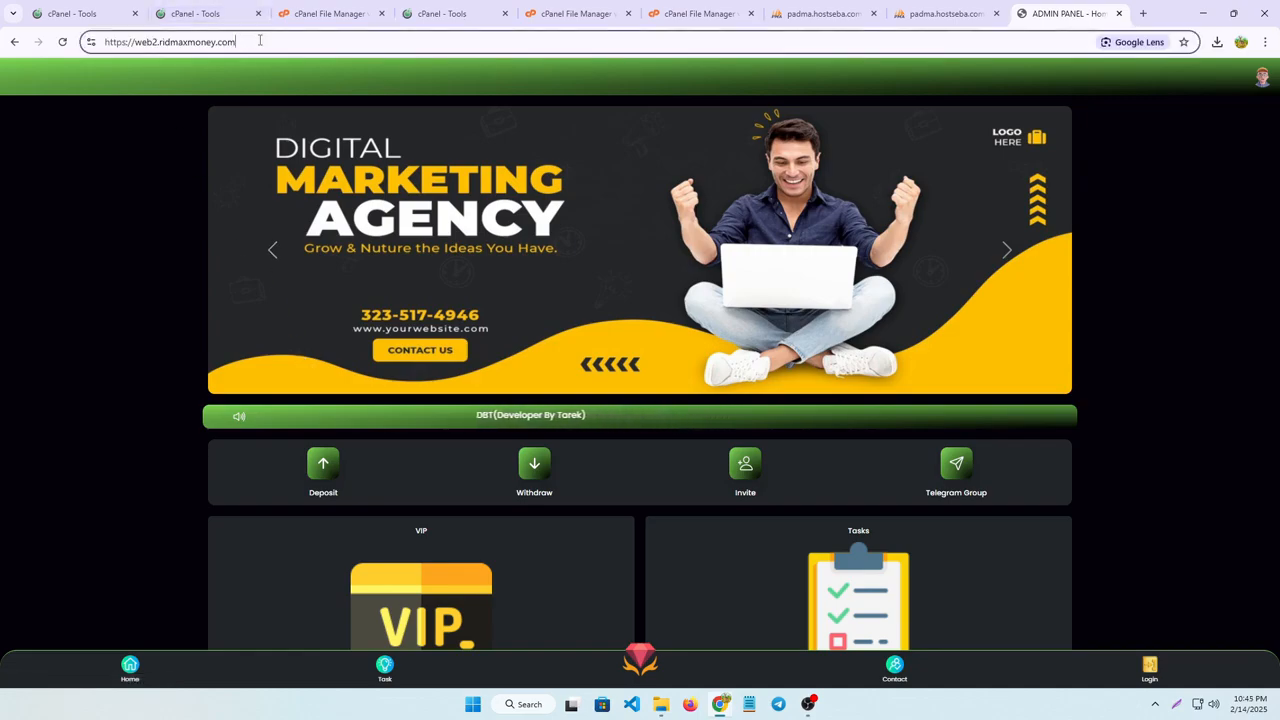
pyautogui.write('/admin')
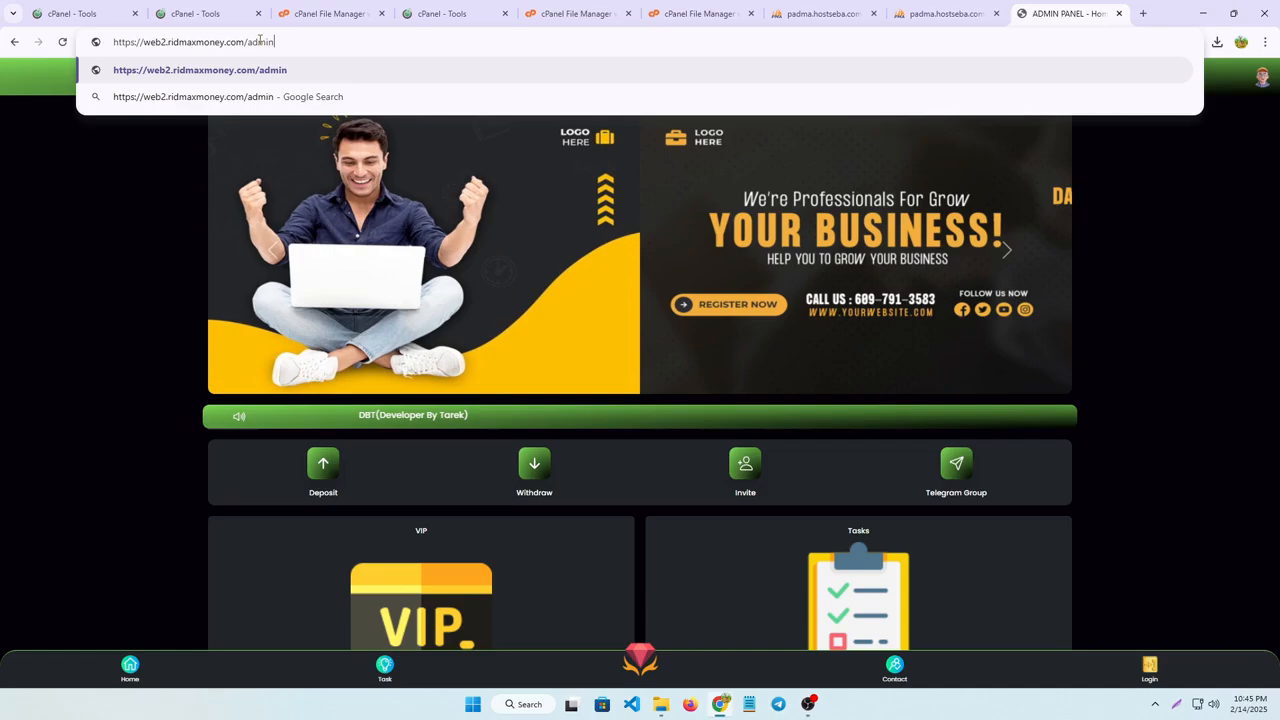
pyautogui.press('Return')
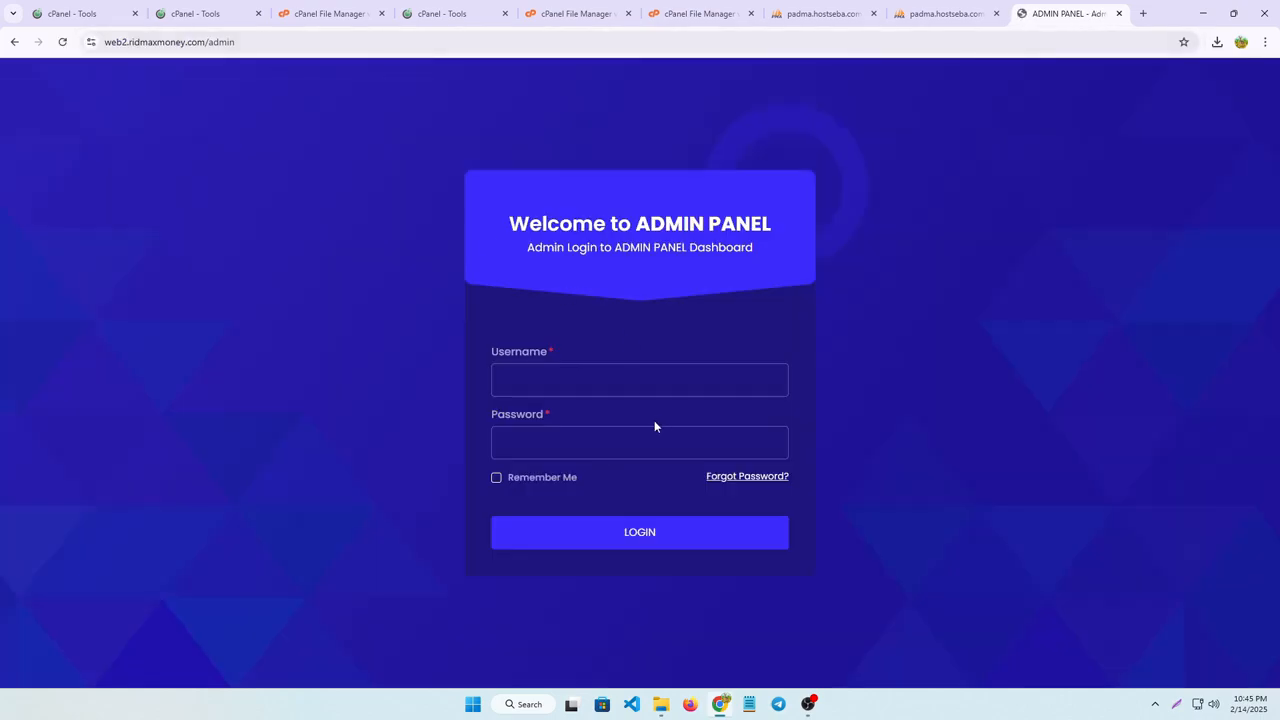
# - Log in to the admin panel with username admin and the account password, dismissing the breach warning and declining to save the password
pyautogui.click(588, 370)
pyautogui.click(597, 421)
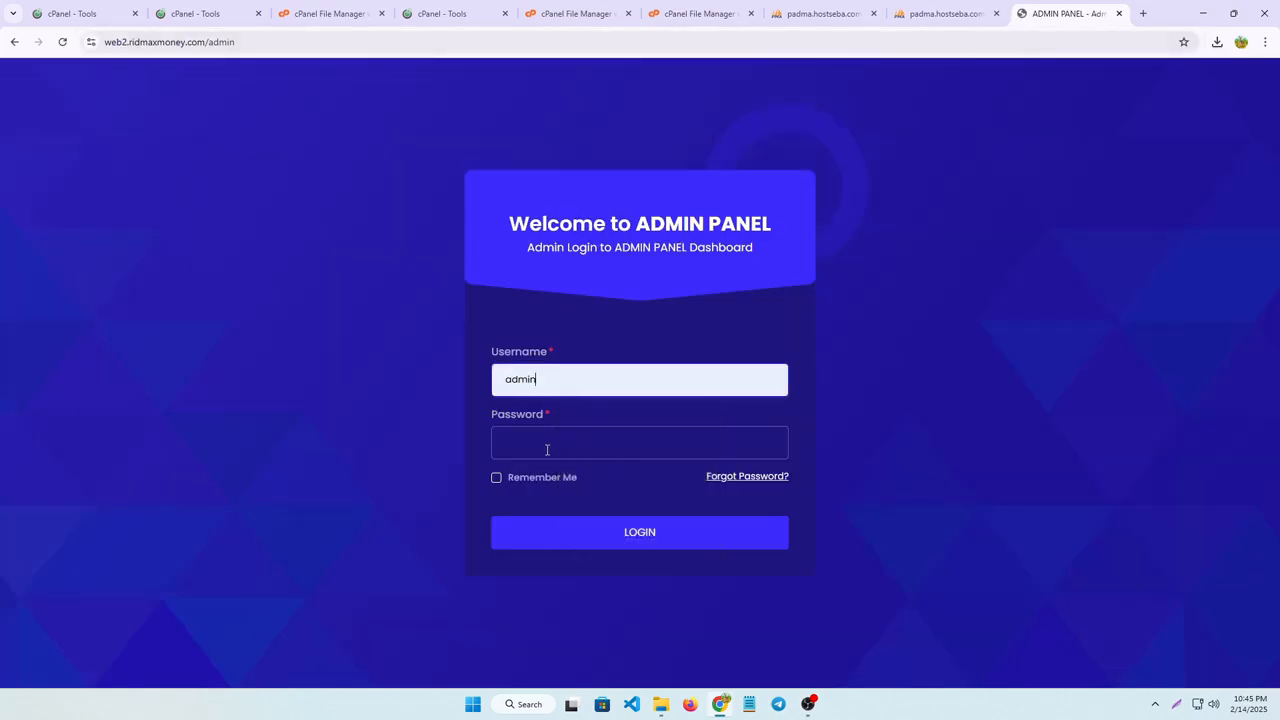
pyautogui.click(548, 452)
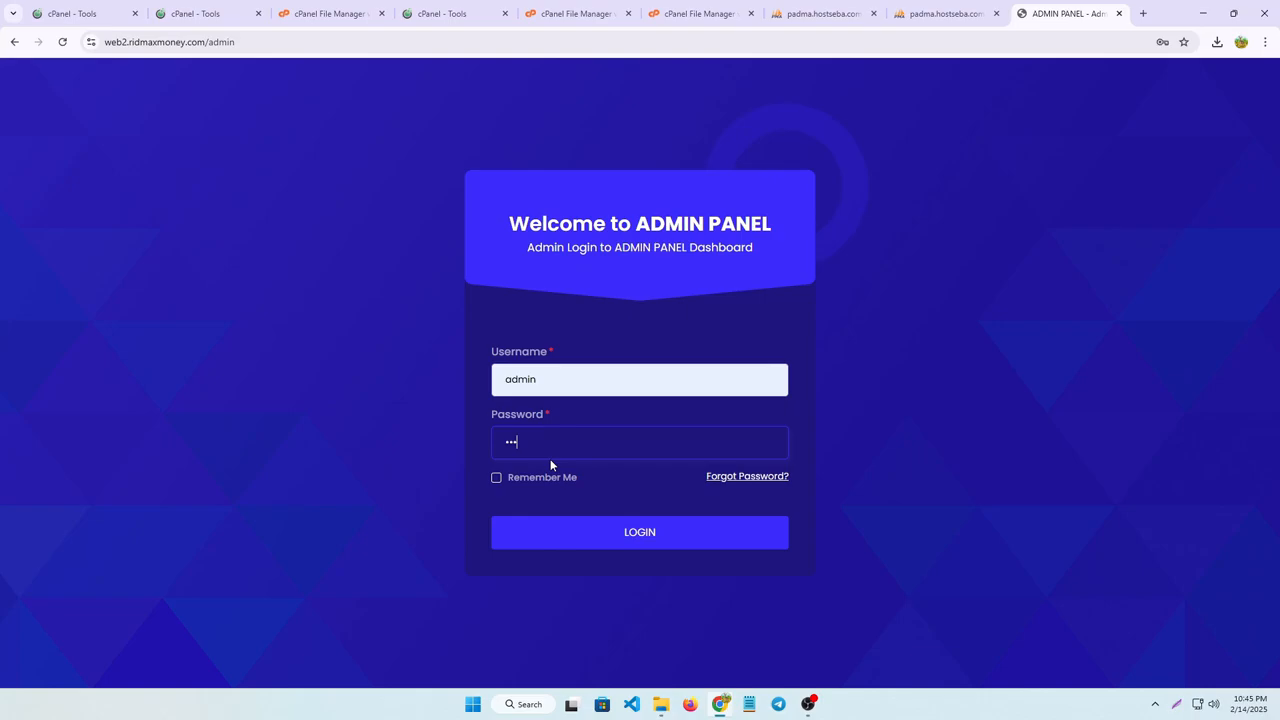
pyautogui.click(646, 533)
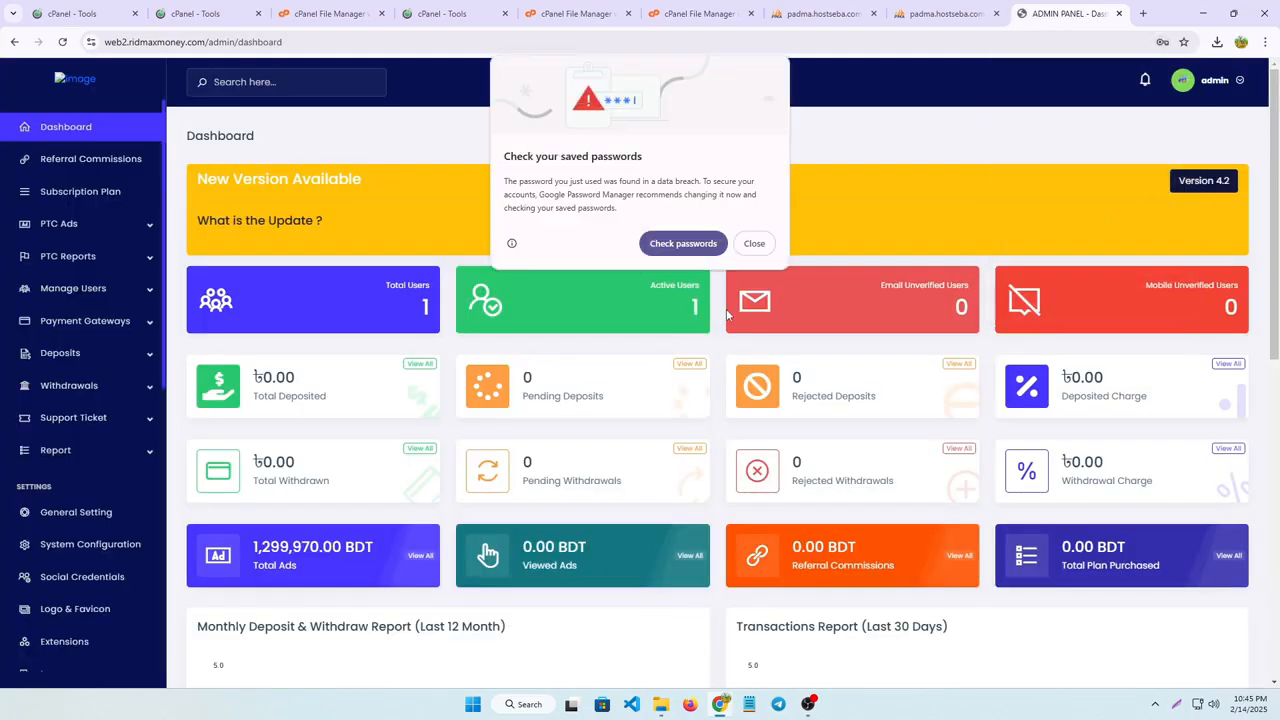
pyautogui.click(754, 243)
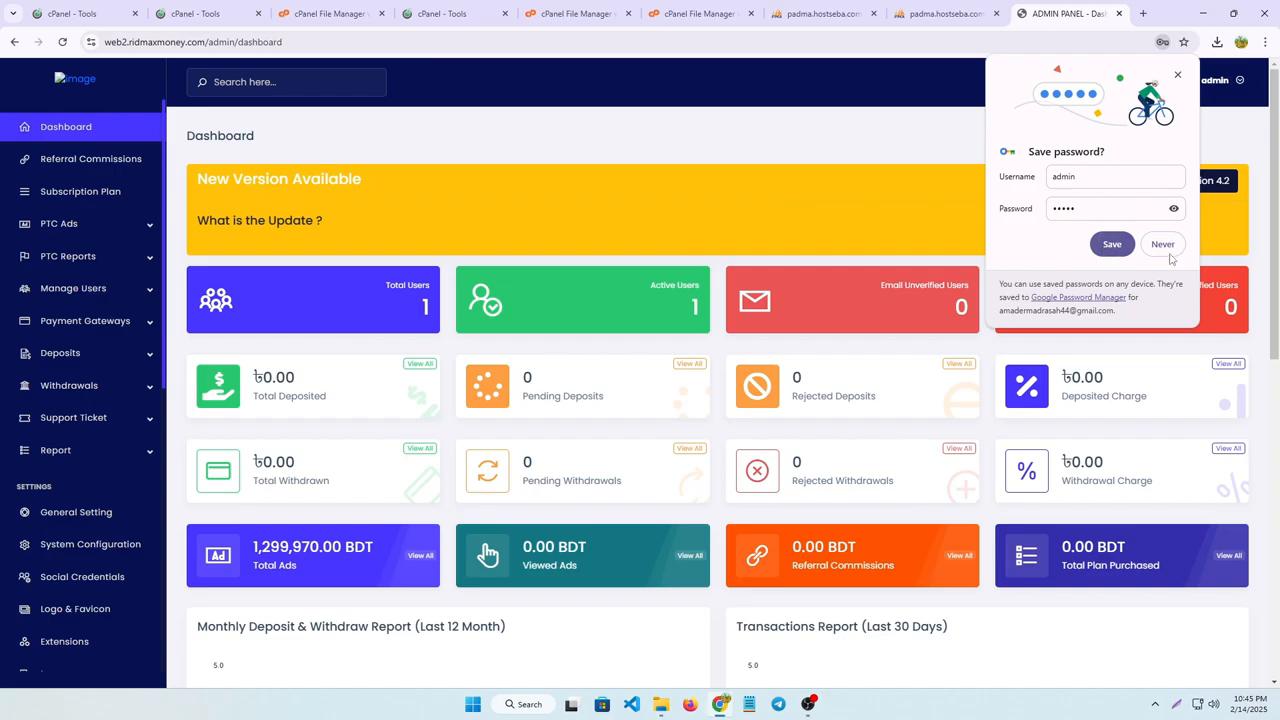
pyautogui.click(1162, 245)
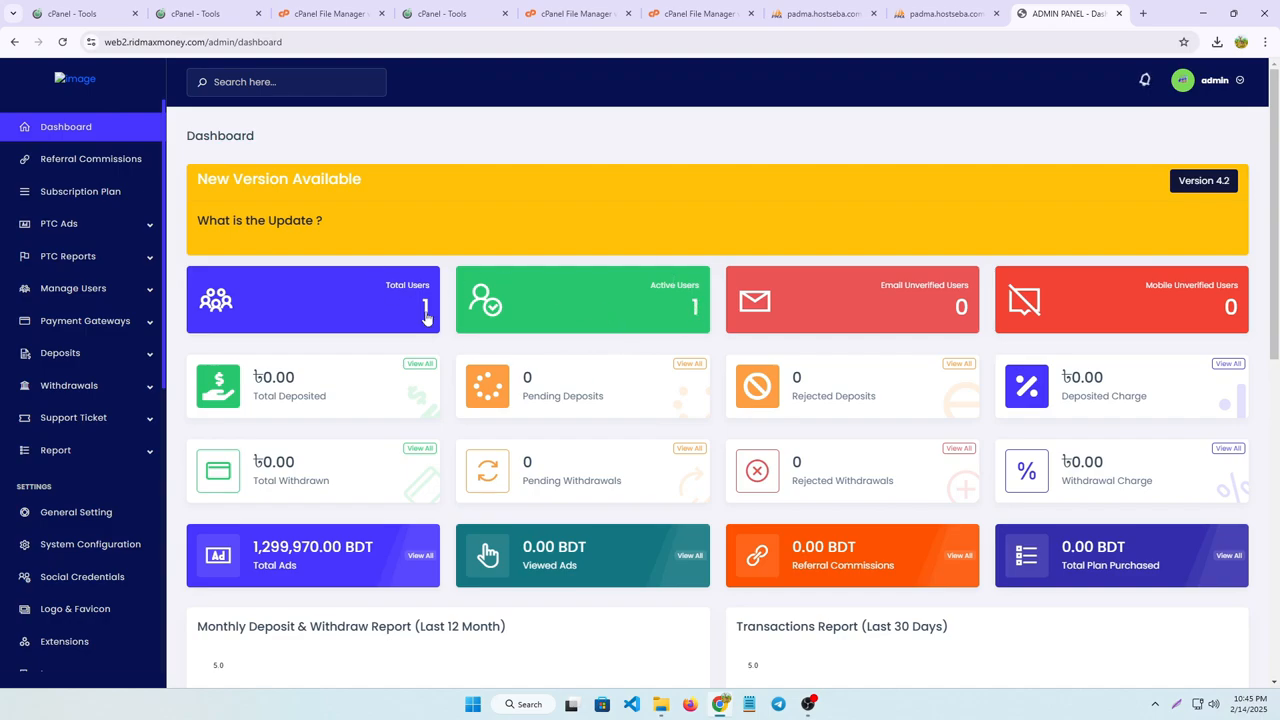
# - Open the registered user's details from the total users list and briefly outline Login as User with the screenshot tool, discarding the capture
pyautogui.click(383, 315)
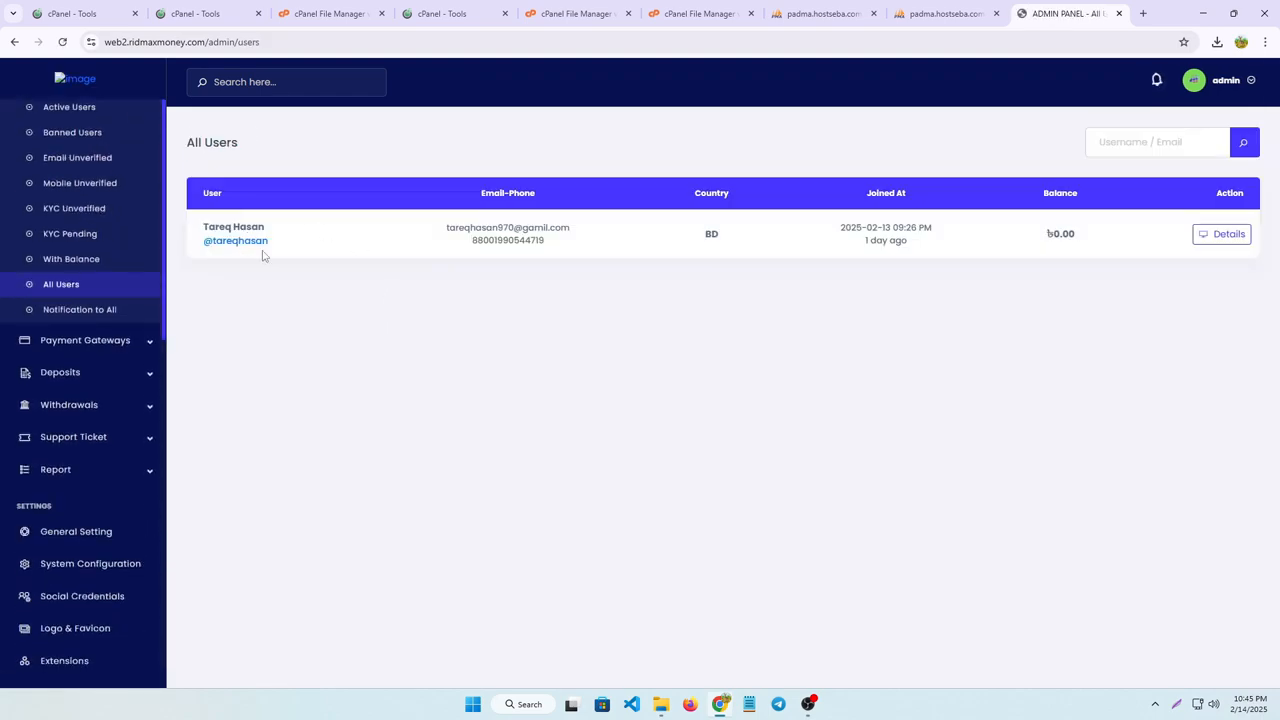
pyautogui.click(1223, 238)
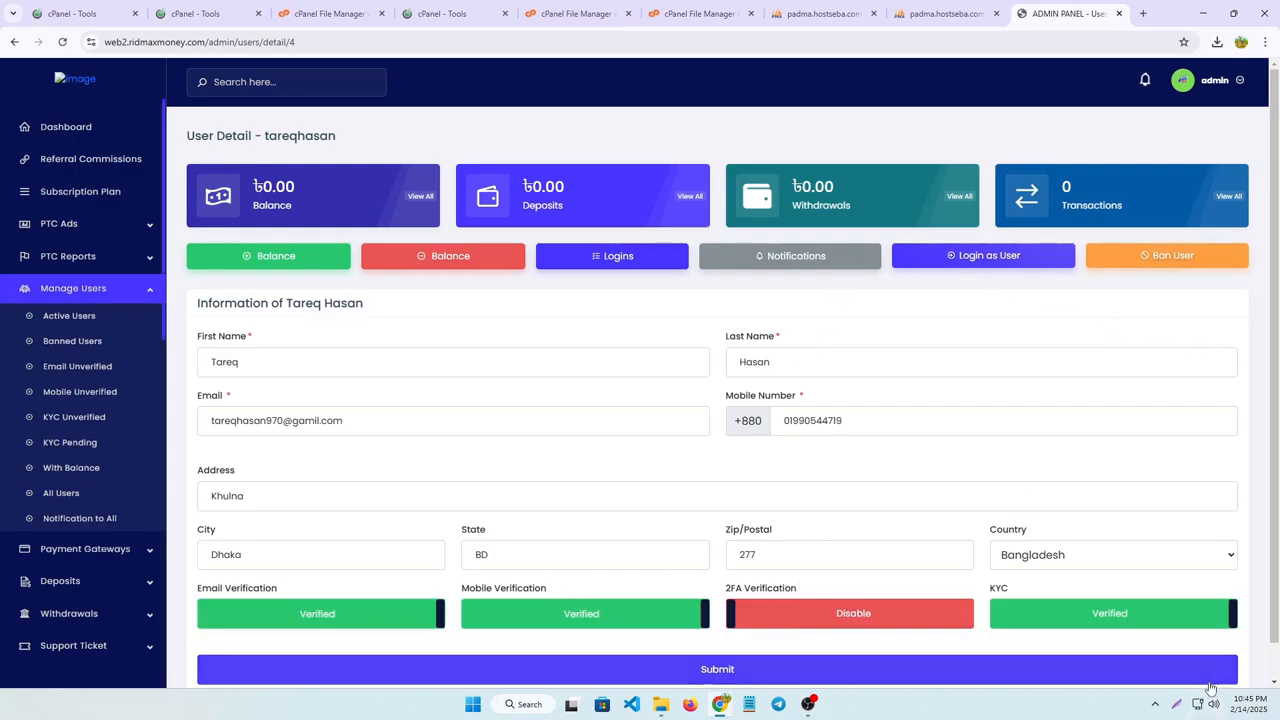
pyautogui.press('super+shift+s')
pyautogui.moveTo(891, 223); pyautogui.dragTo(1088, 275)
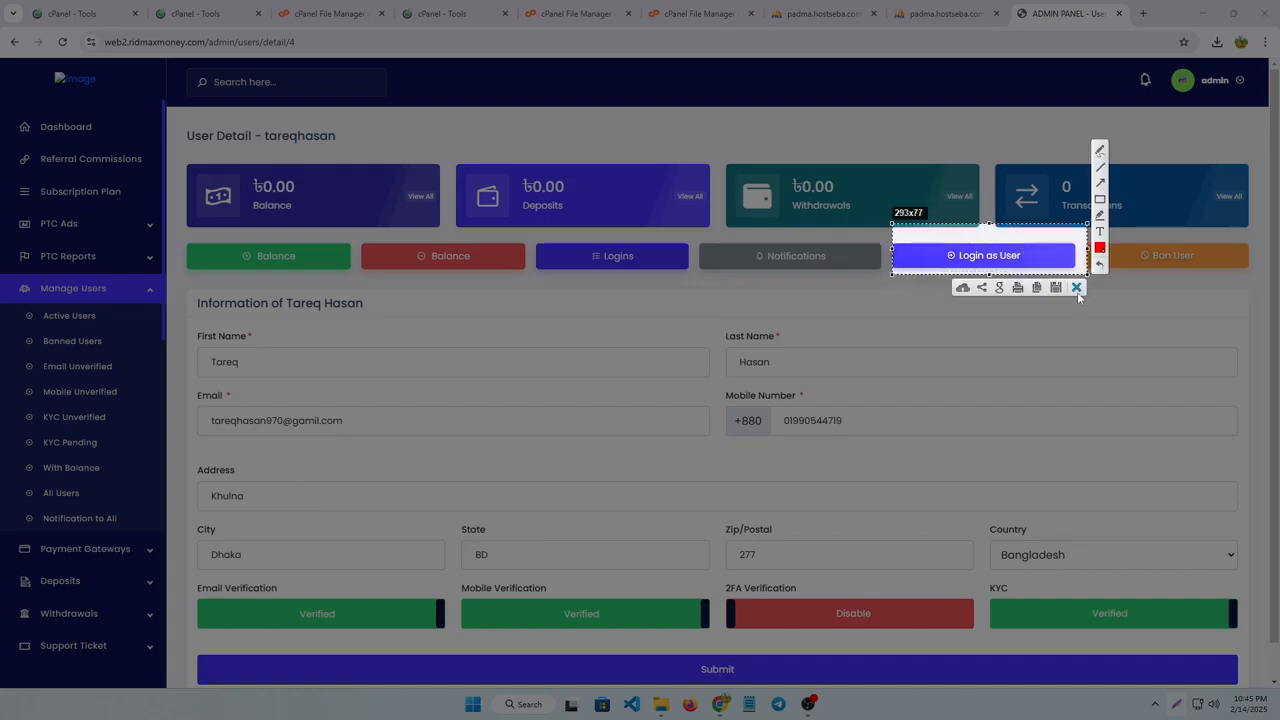
pyautogui.click(1077, 288)
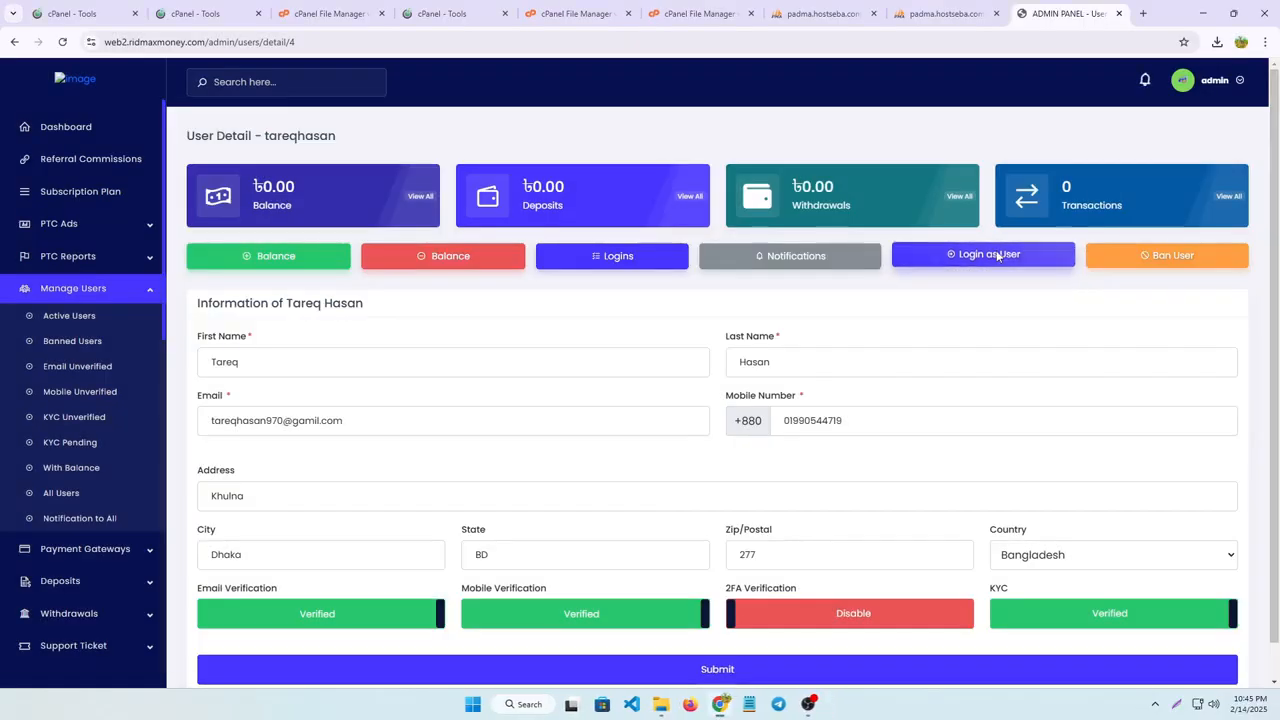
# - Log in as the selected user and look over the user dashboard
pyautogui.click(996, 257)
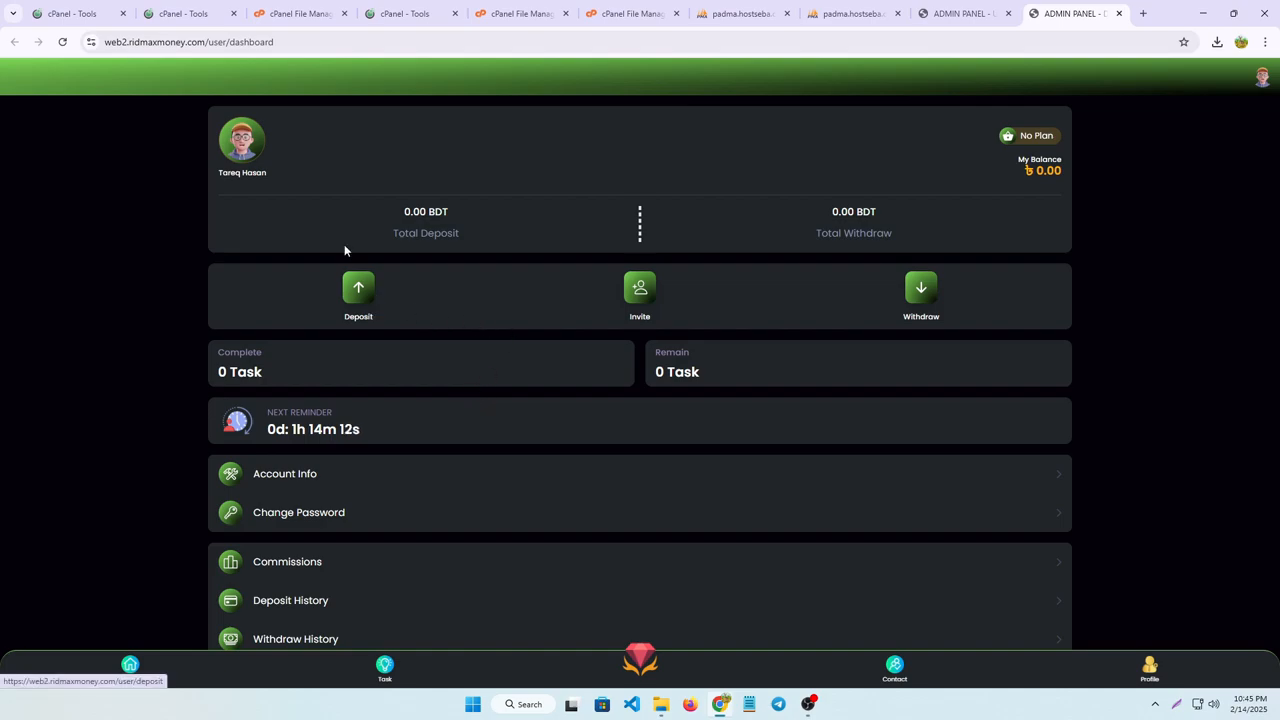
pyautogui.scroll(-1, 580, 386)
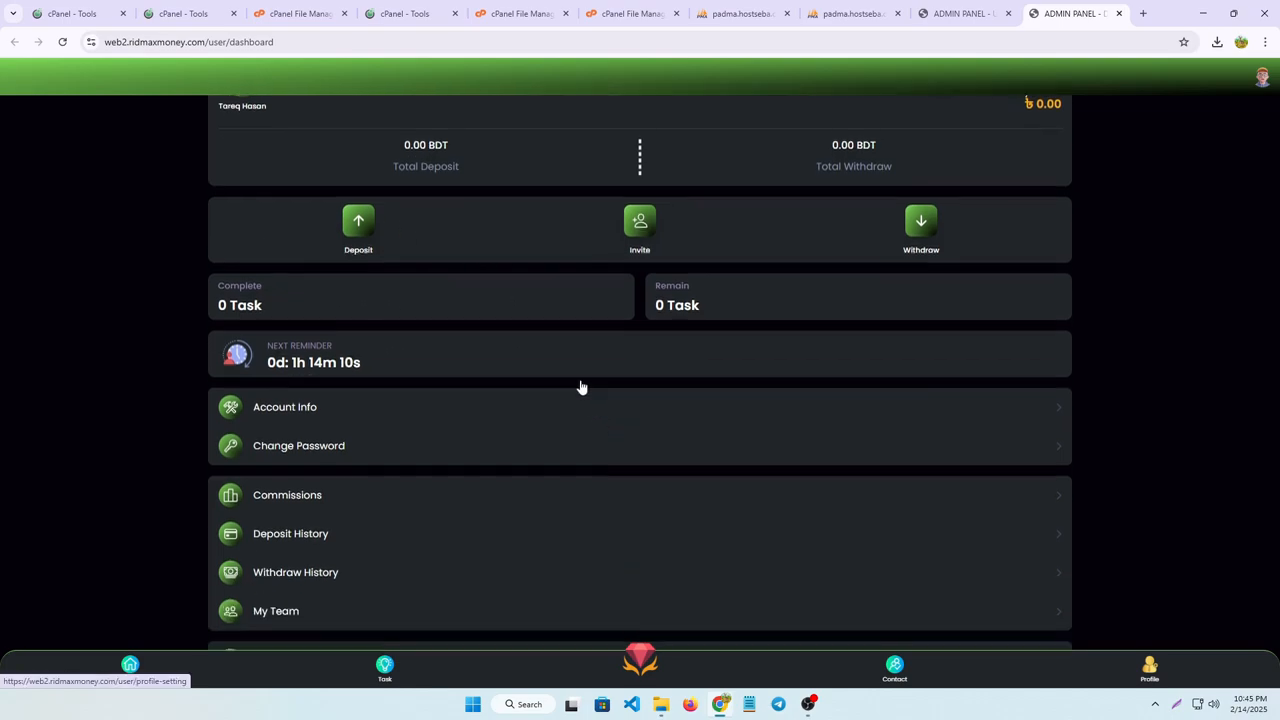
pyautogui.scroll(1, 491, 334)
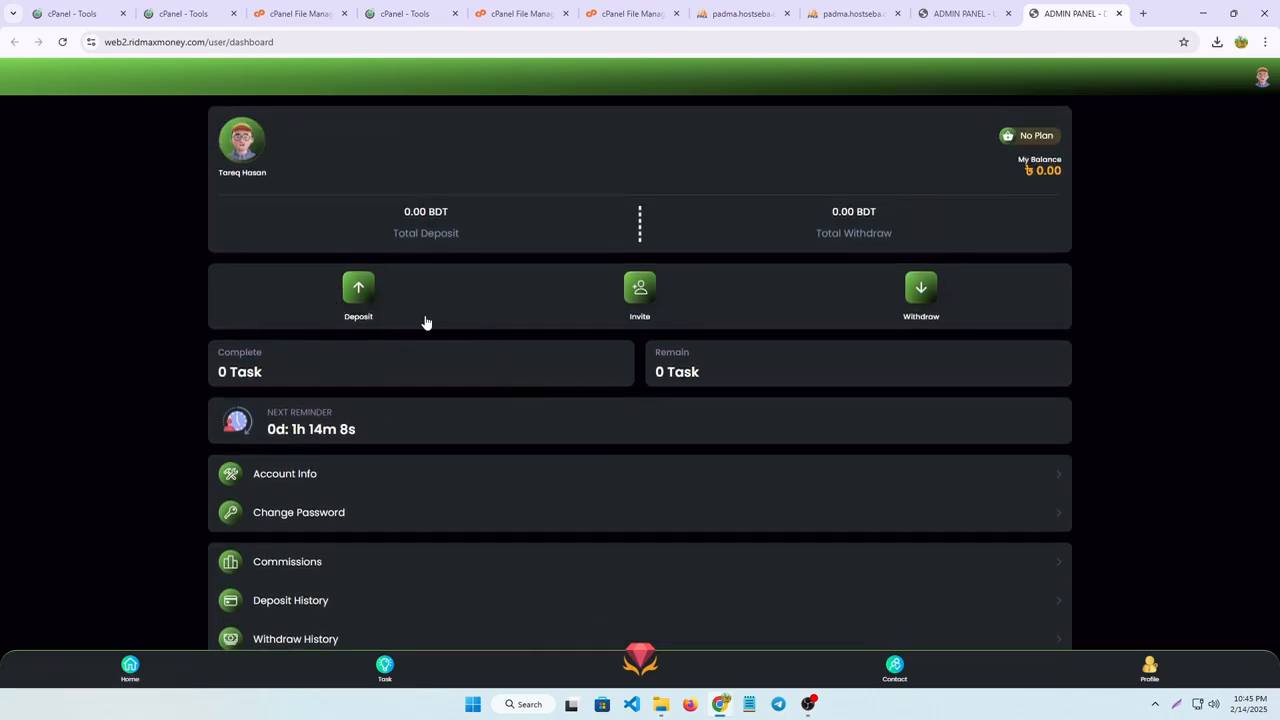
# - Open the Membership Plan page and outline the VIP 1 validity and referral bonus with the screenshot tool, discarding the capture
pyautogui.click(642, 659)
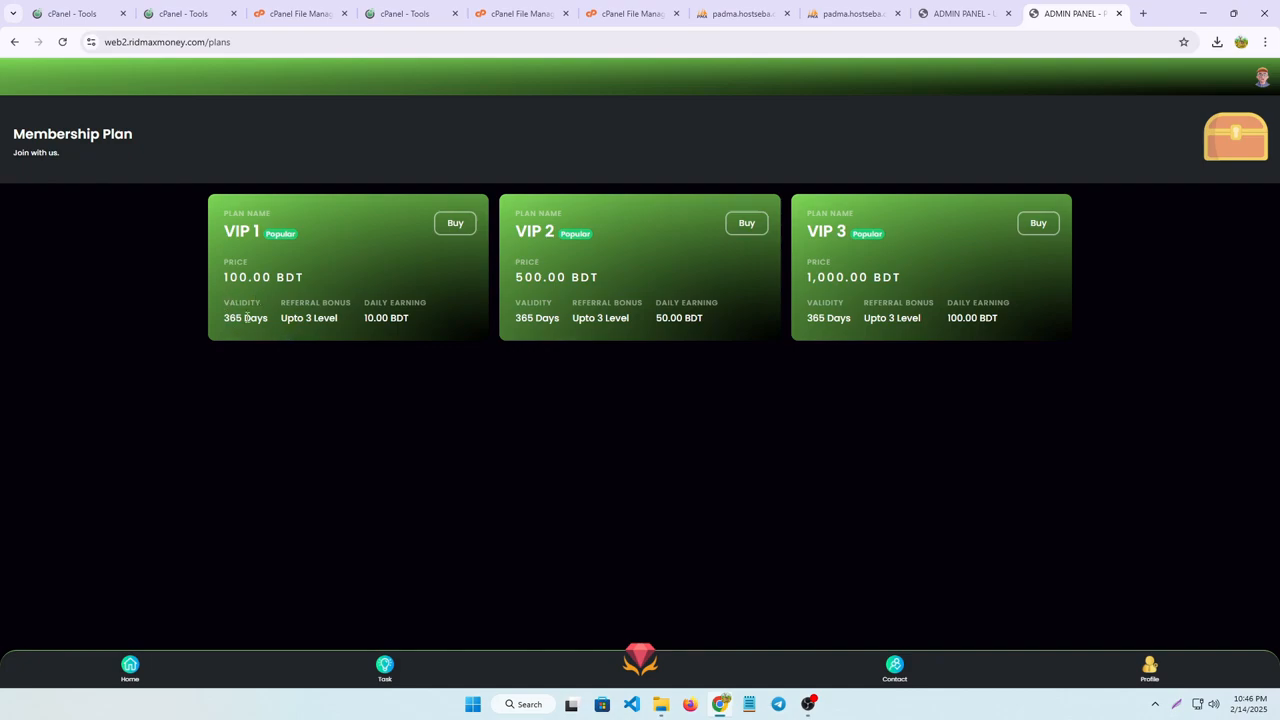
pyautogui.click(1178, 706)
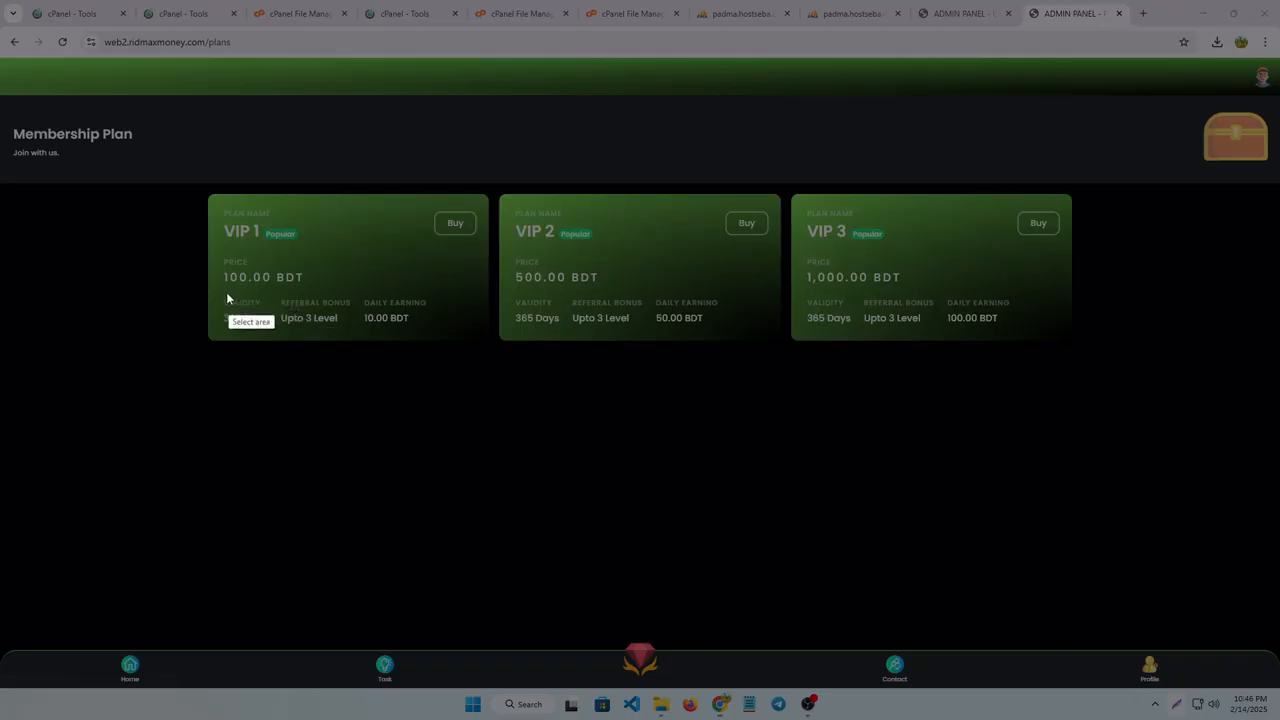
pyautogui.moveTo(222, 292); pyautogui.dragTo(265, 323)
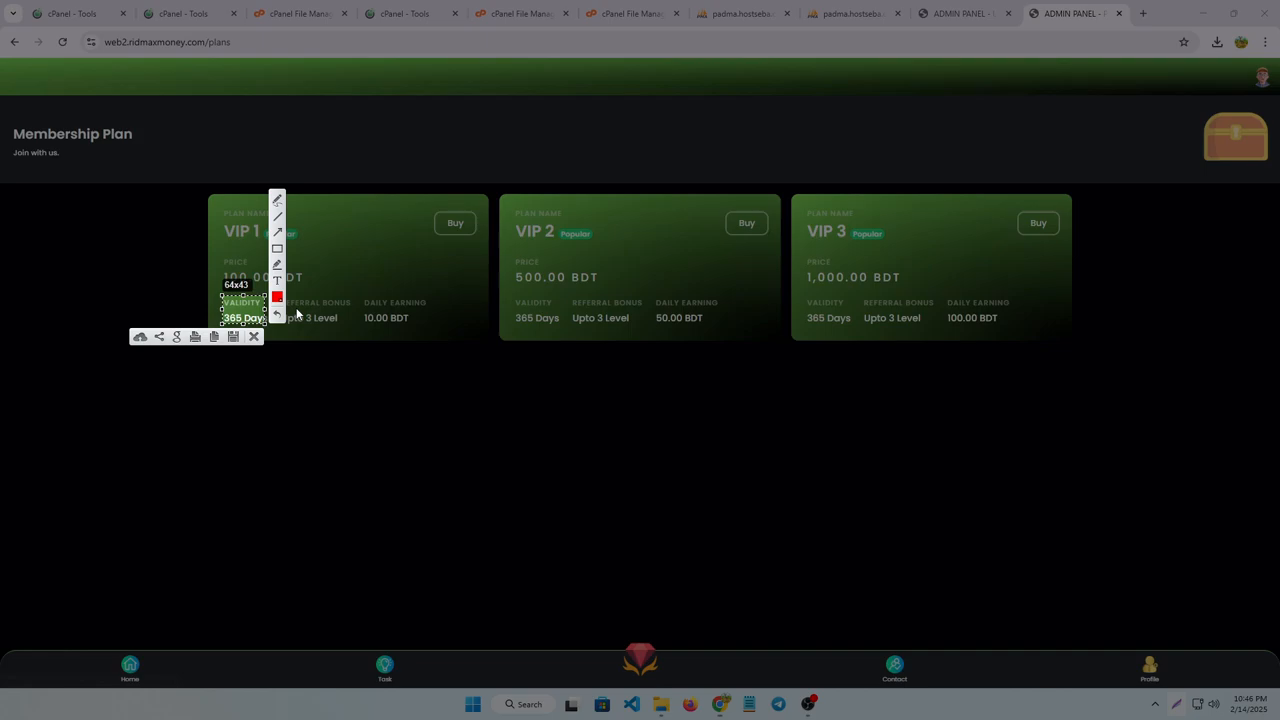
pyautogui.moveTo(348, 317)
pyautogui.mouseDown()
pyautogui.moveTo(271, 309)
pyautogui.moveTo(272, 281)
pyautogui.moveTo(358, 331)
pyautogui.mouseUp()
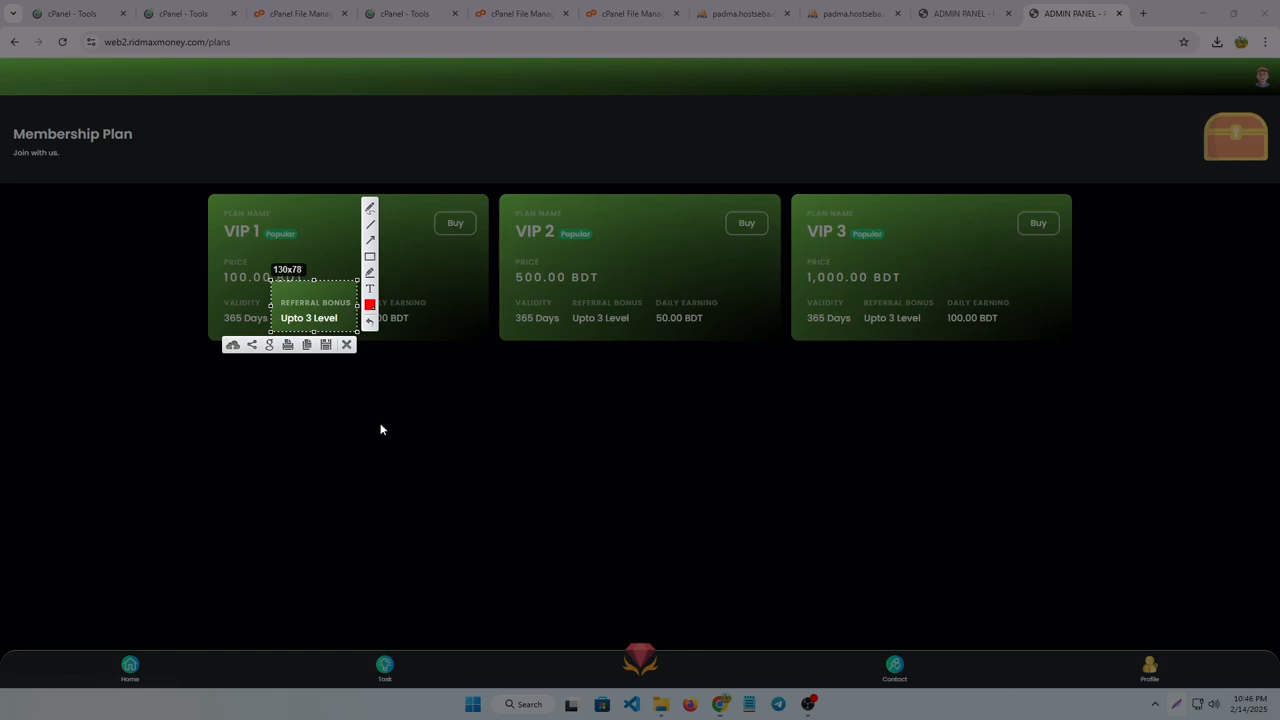
pyautogui.click(347, 344)
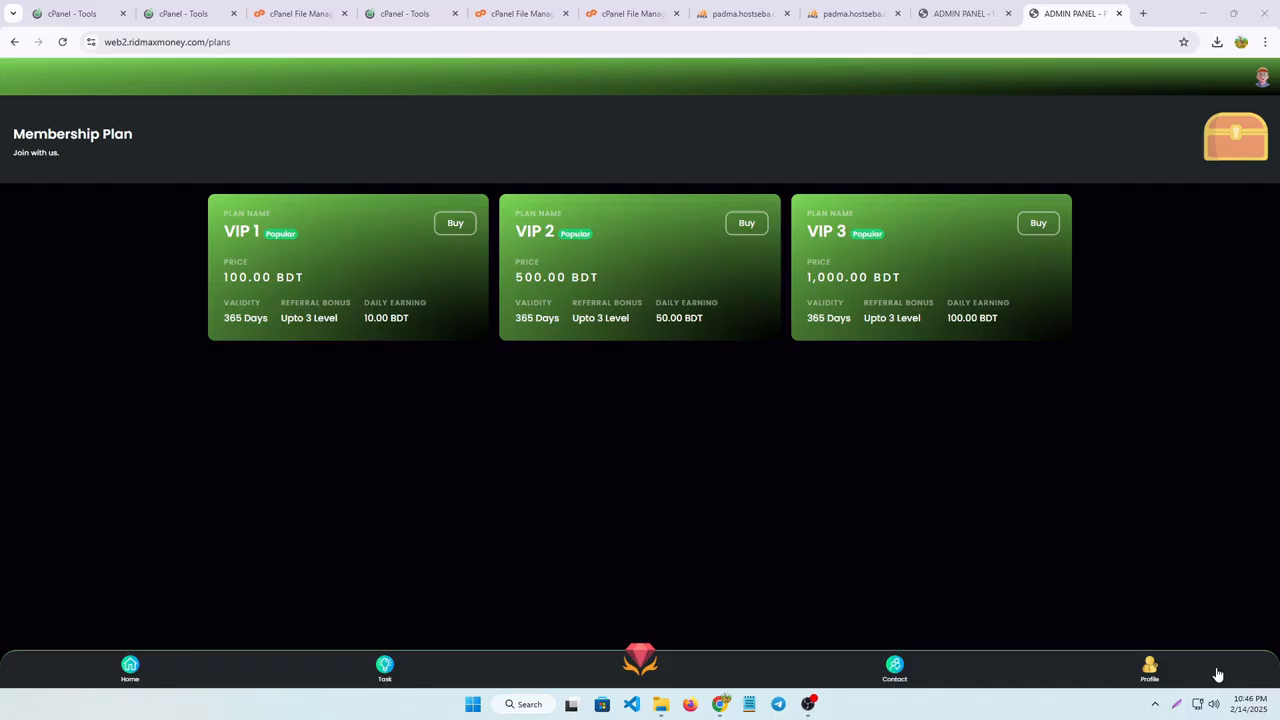
# - Outline the VIP 1 daily earning with the screenshot tool, discard the capture and return to the site's home page
pyautogui.click(1174, 705)
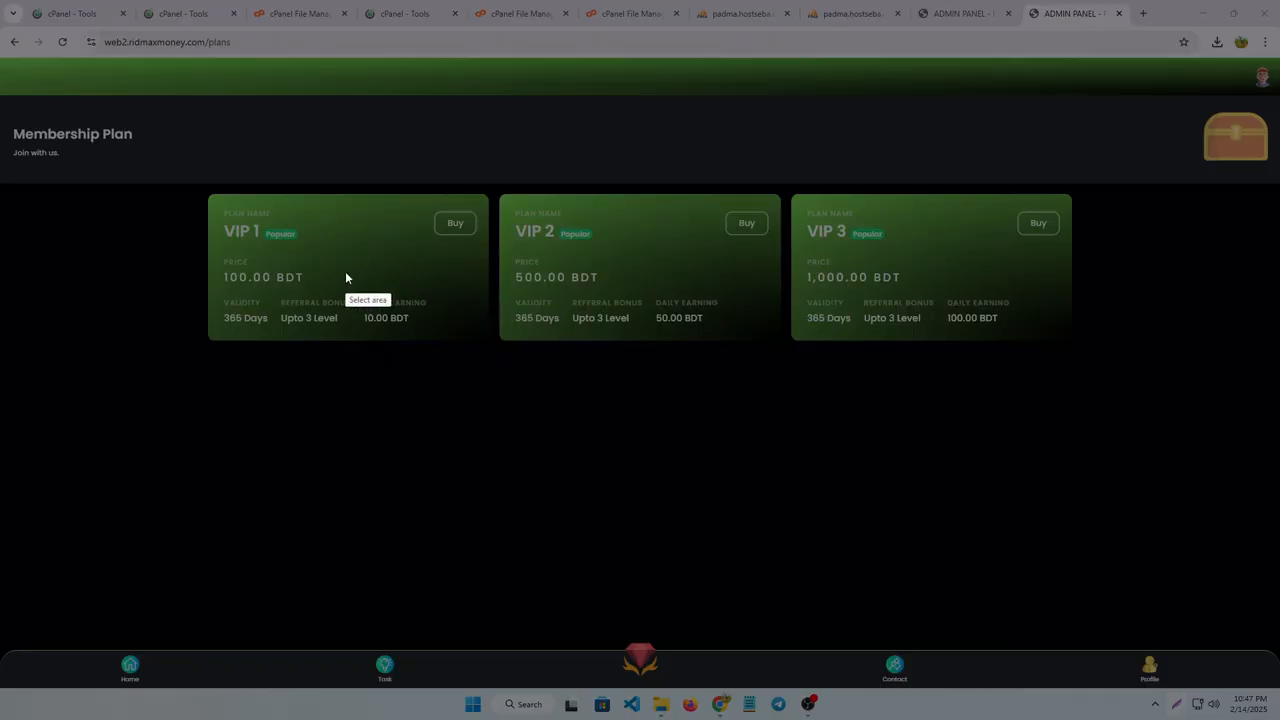
pyautogui.moveTo(345, 271)
pyautogui.mouseDown()
pyautogui.moveTo(423, 346)
pyautogui.moveTo(443, 335)
pyautogui.mouseUp()
pyautogui.click(437, 348)
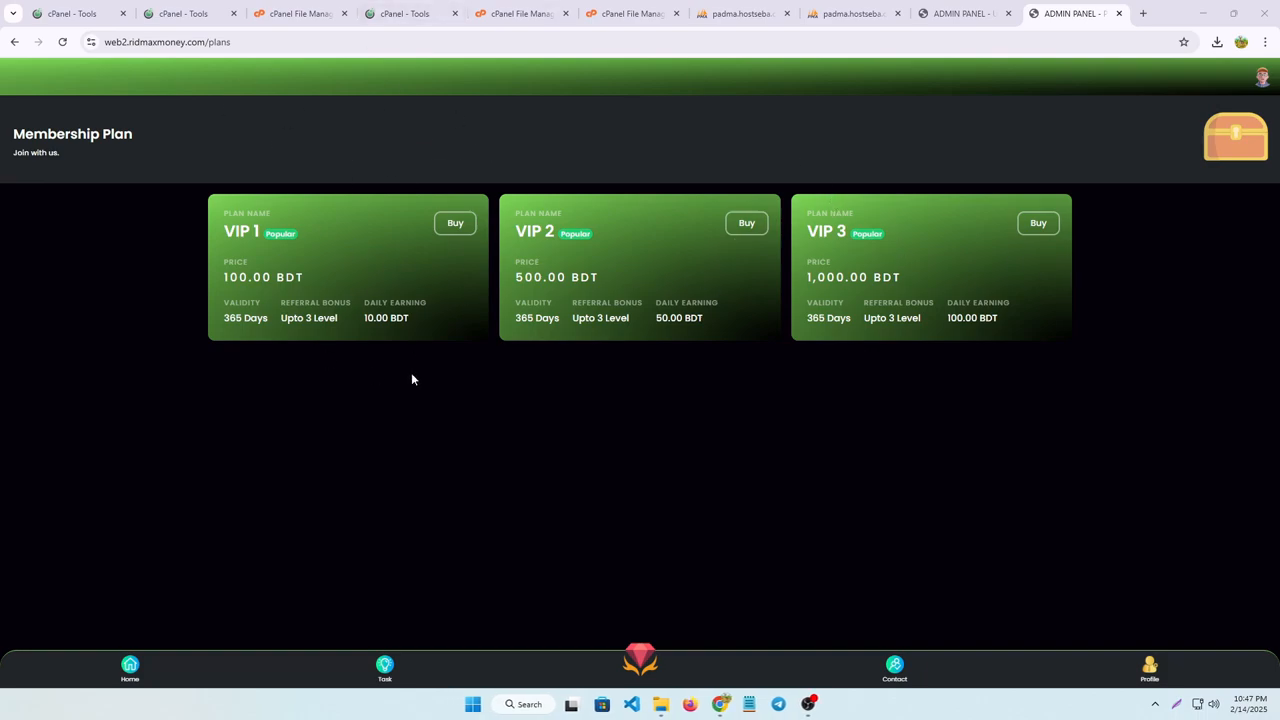
pyautogui.click(130, 668)
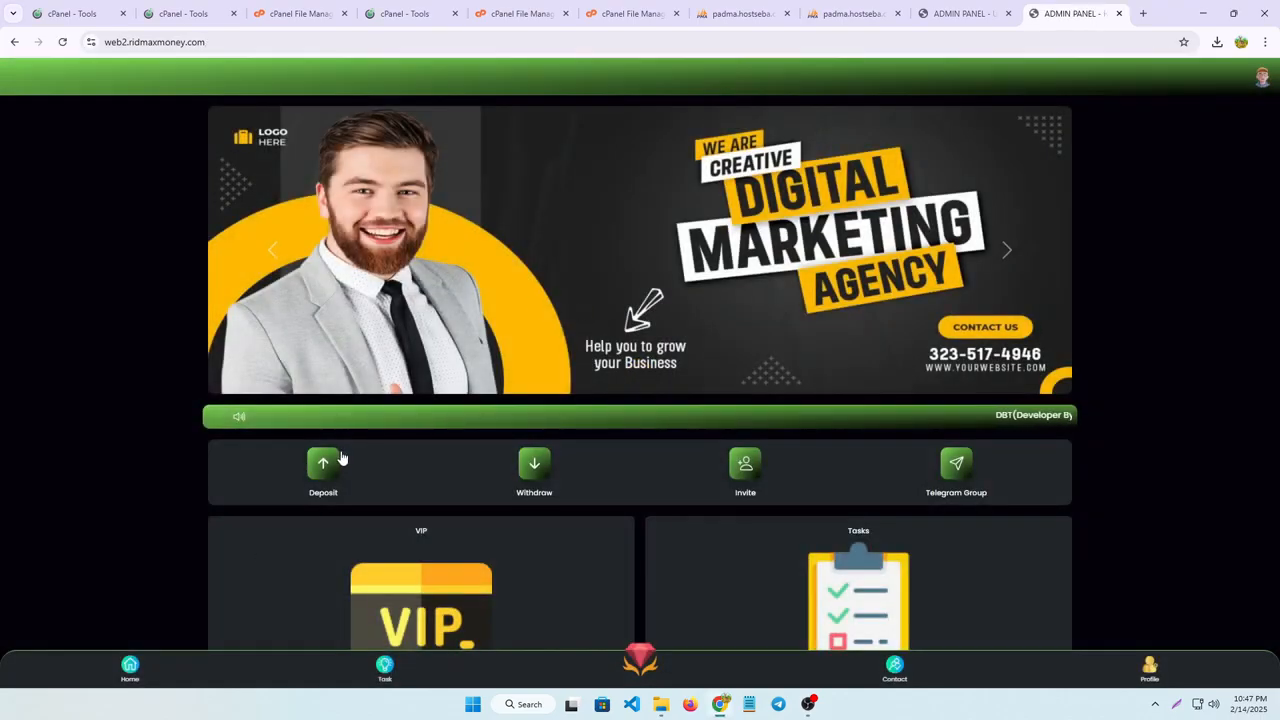
# - Submit a 100 BDT deposit request through the Bkash gateway on the user site
pyautogui.click(314, 458)
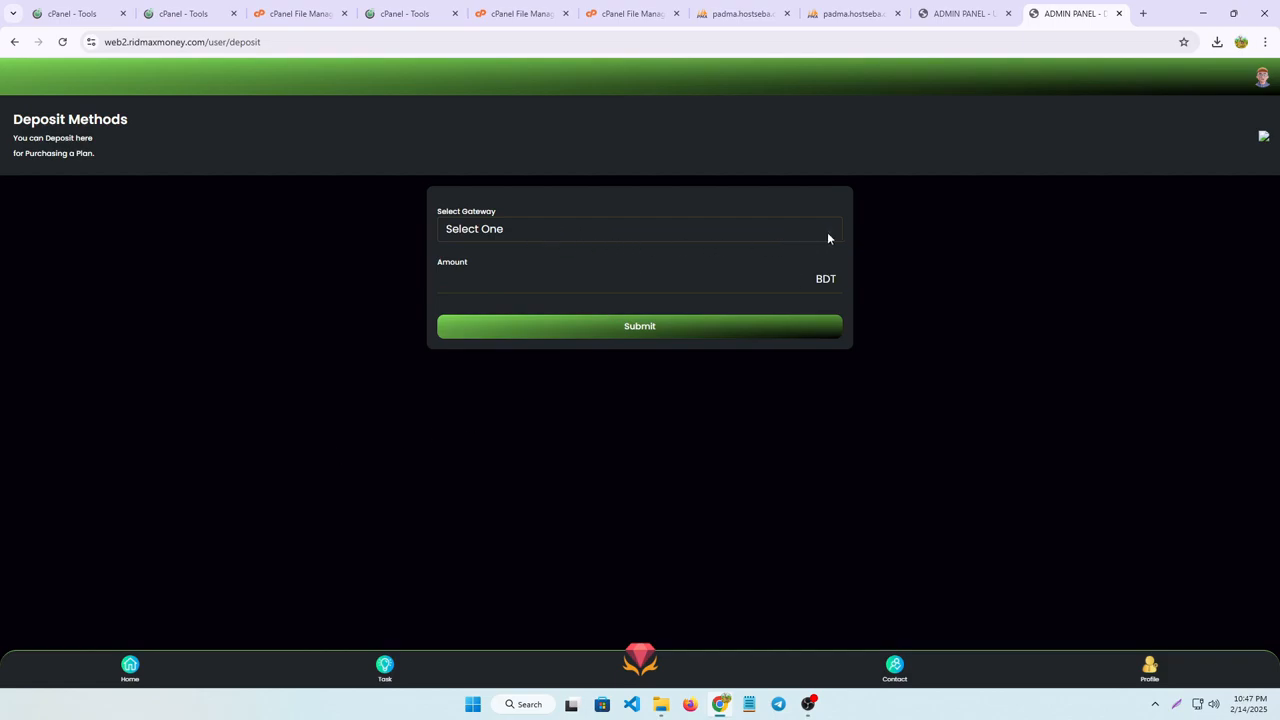
pyautogui.click(826, 231)
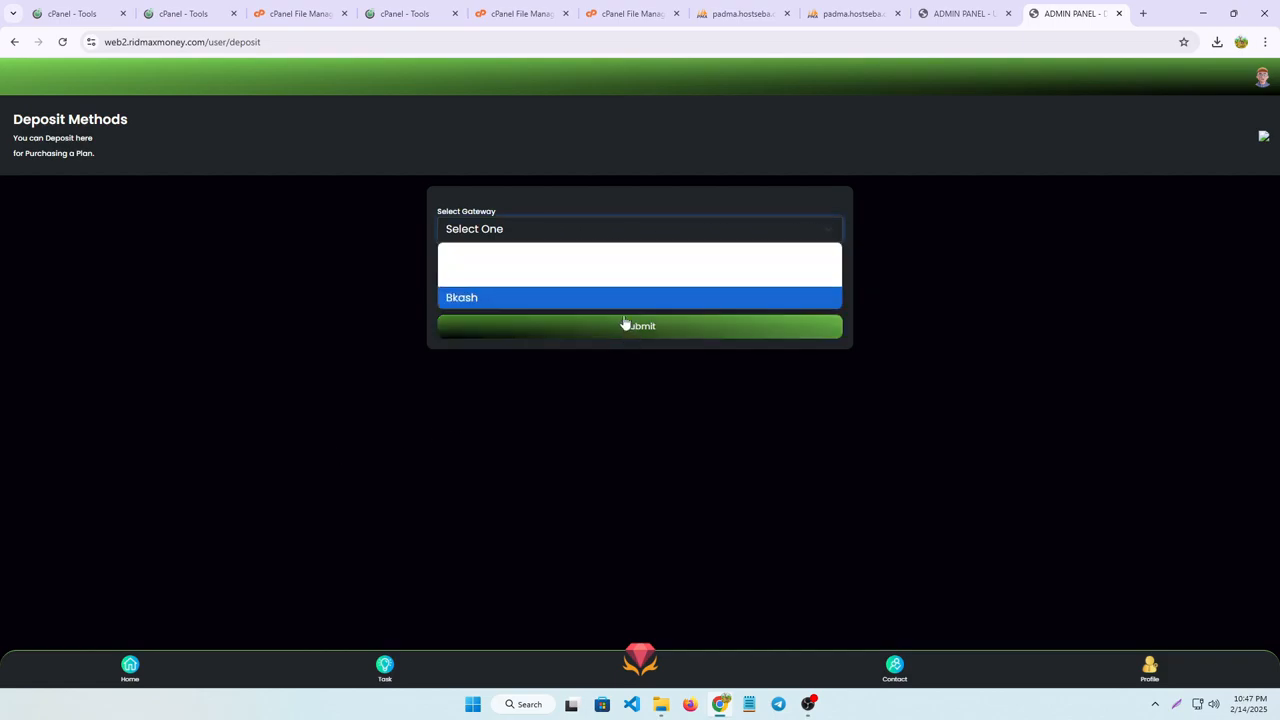
pyautogui.click(625, 322)
pyautogui.click(836, 225)
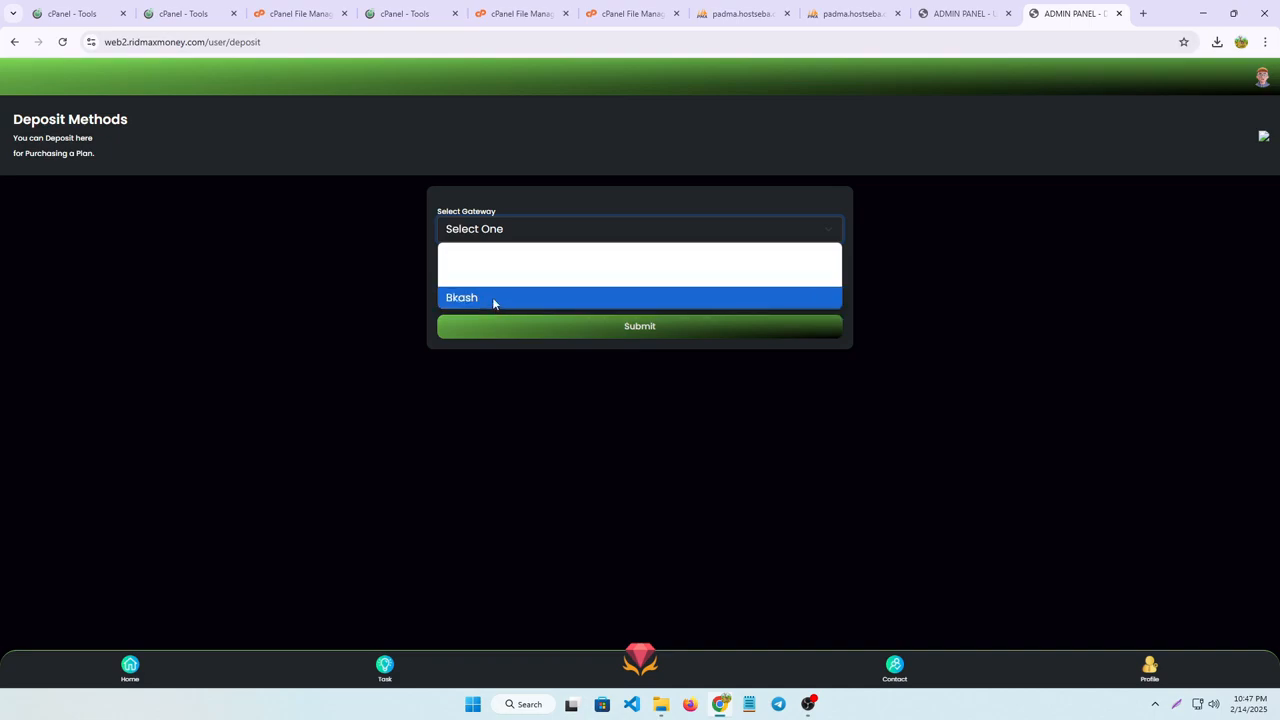
pyautogui.click(493, 298)
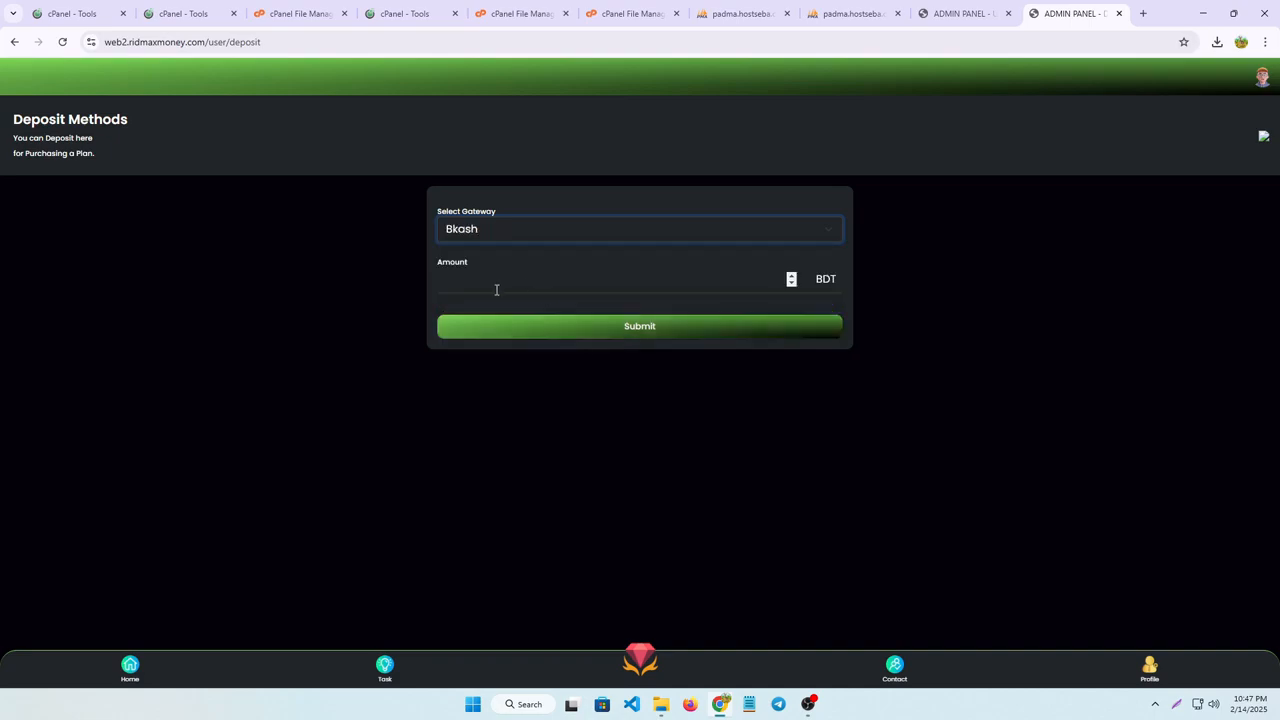
pyautogui.click(496, 289)
pyautogui.write('1')
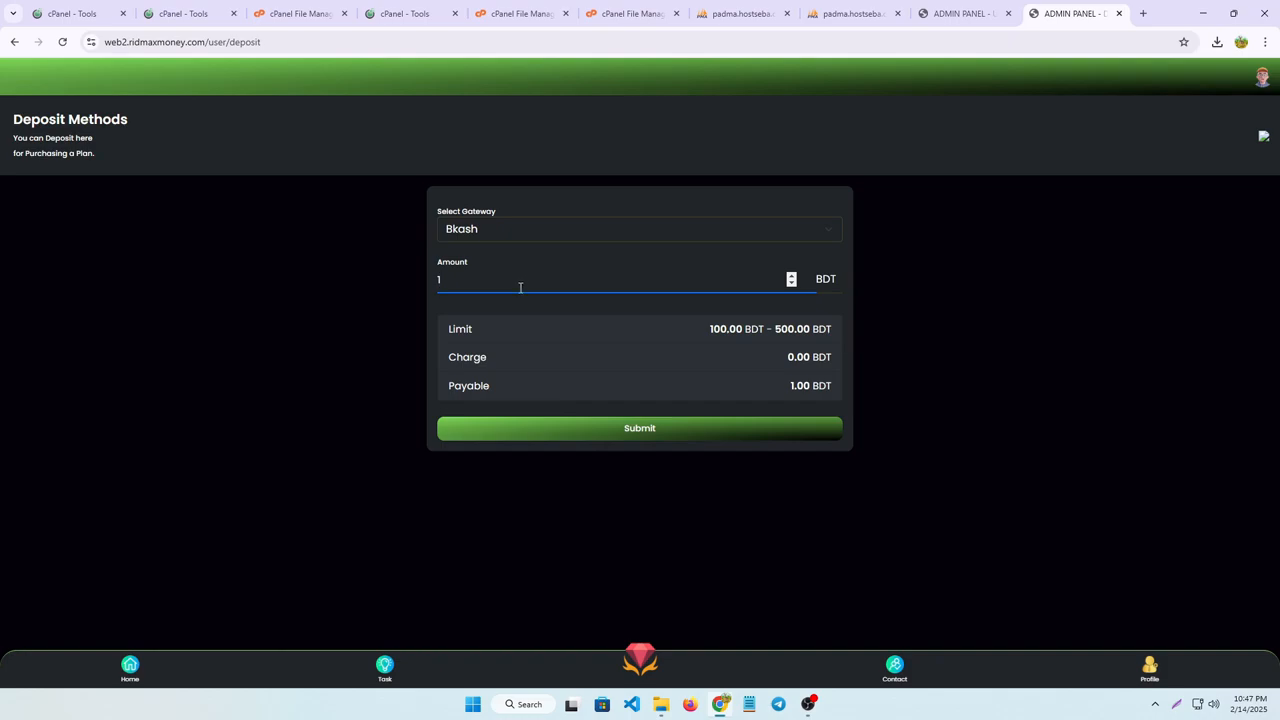
pyautogui.write('00')
pyautogui.click(632, 429)
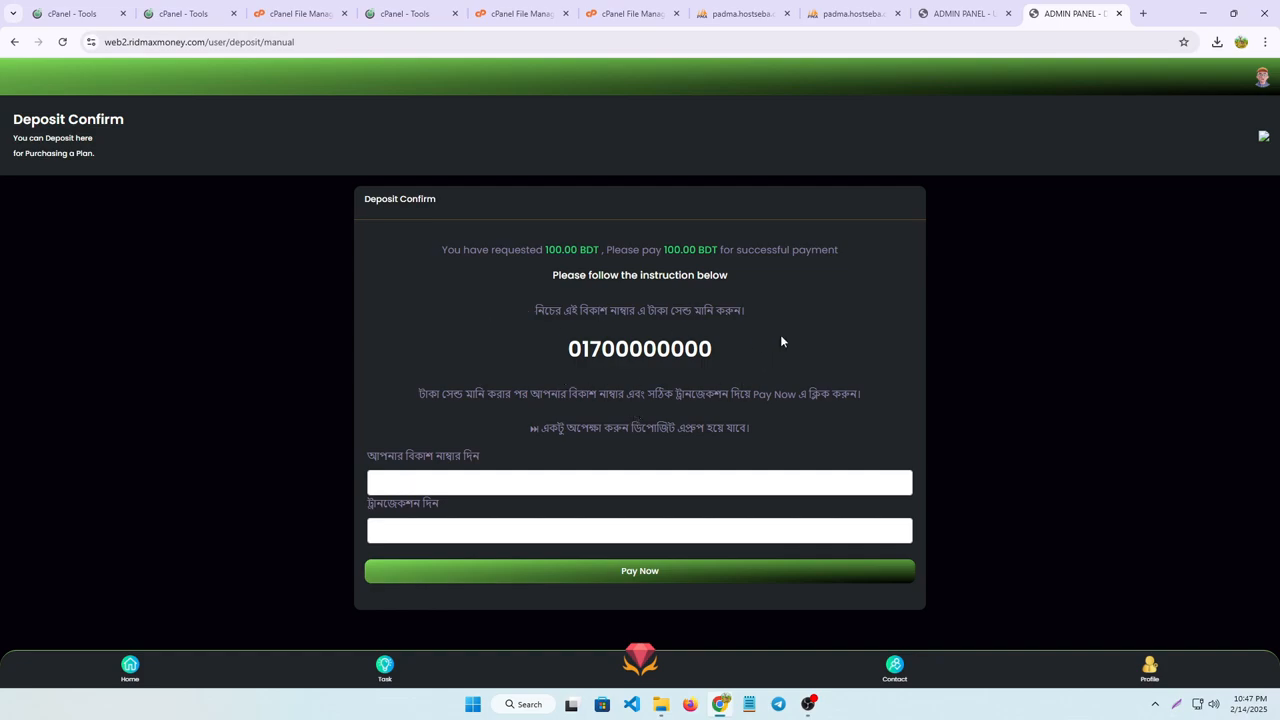
# - Look over the sender number and transaction fields of the deposit confirmation, leaving them empty, and return to the home page
pyautogui.click(453, 478)
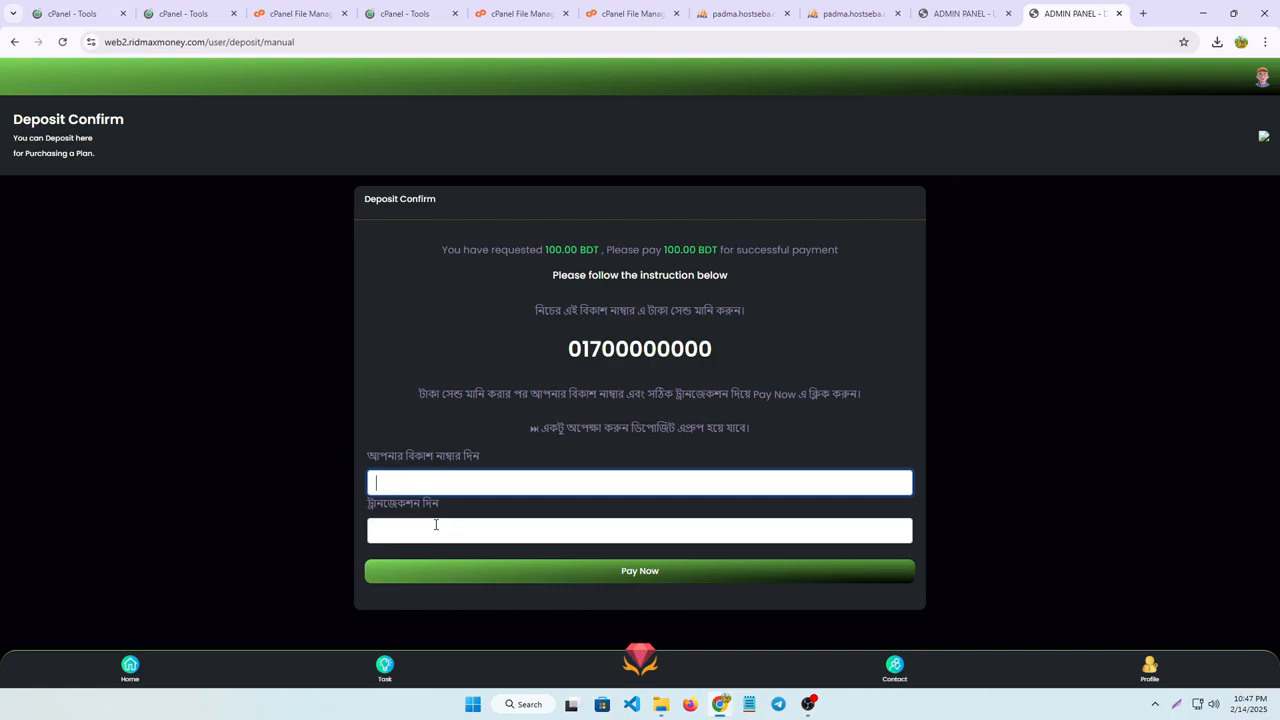
pyautogui.click(435, 526)
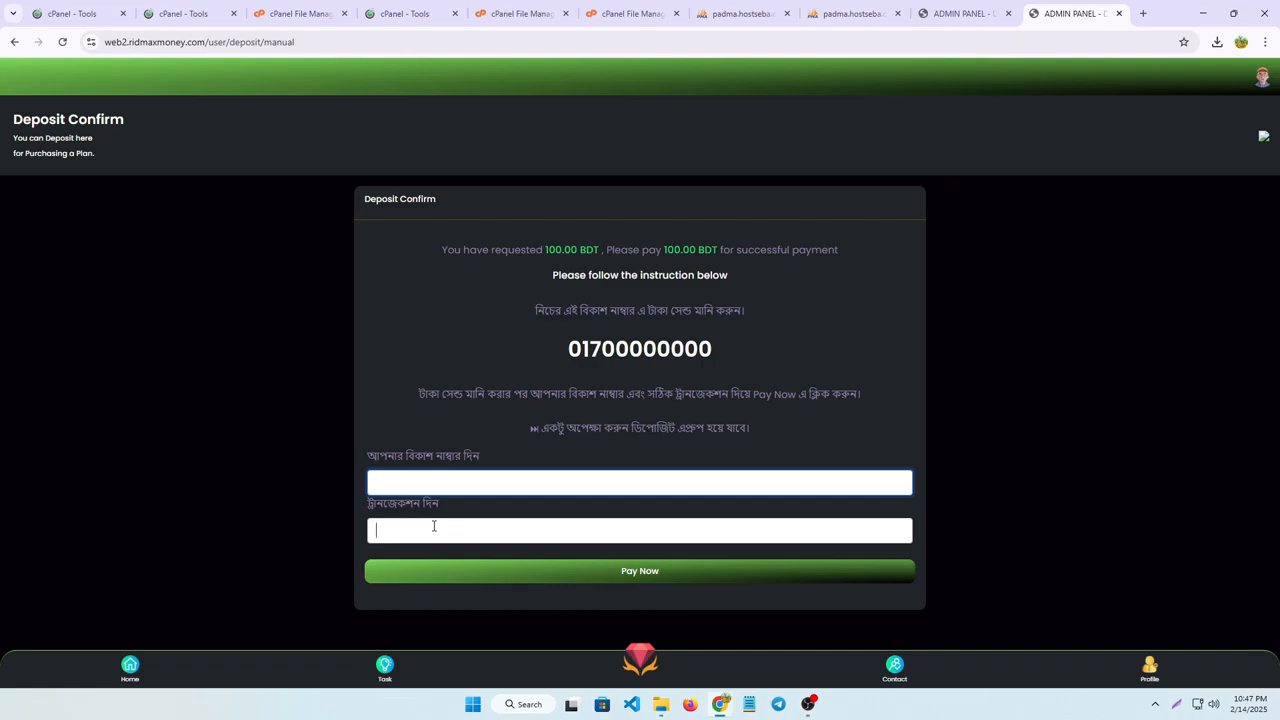
pyautogui.click(134, 673)
# - Switch to the admin panel and outline the Deposits entry with the screenshot tool, discarding the capture
pyautogui.click(962, 13)
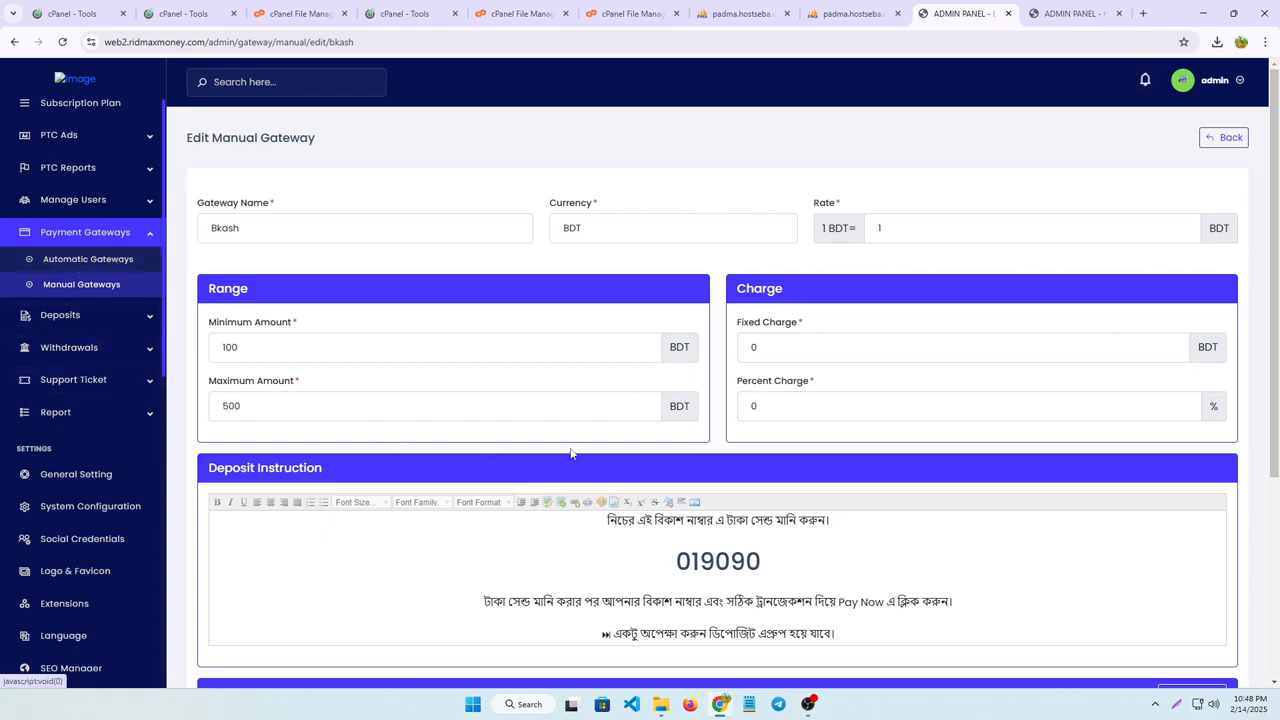
pyautogui.press('ctrl+Print')
pyautogui.moveTo(1, 301); pyautogui.dragTo(167, 338)
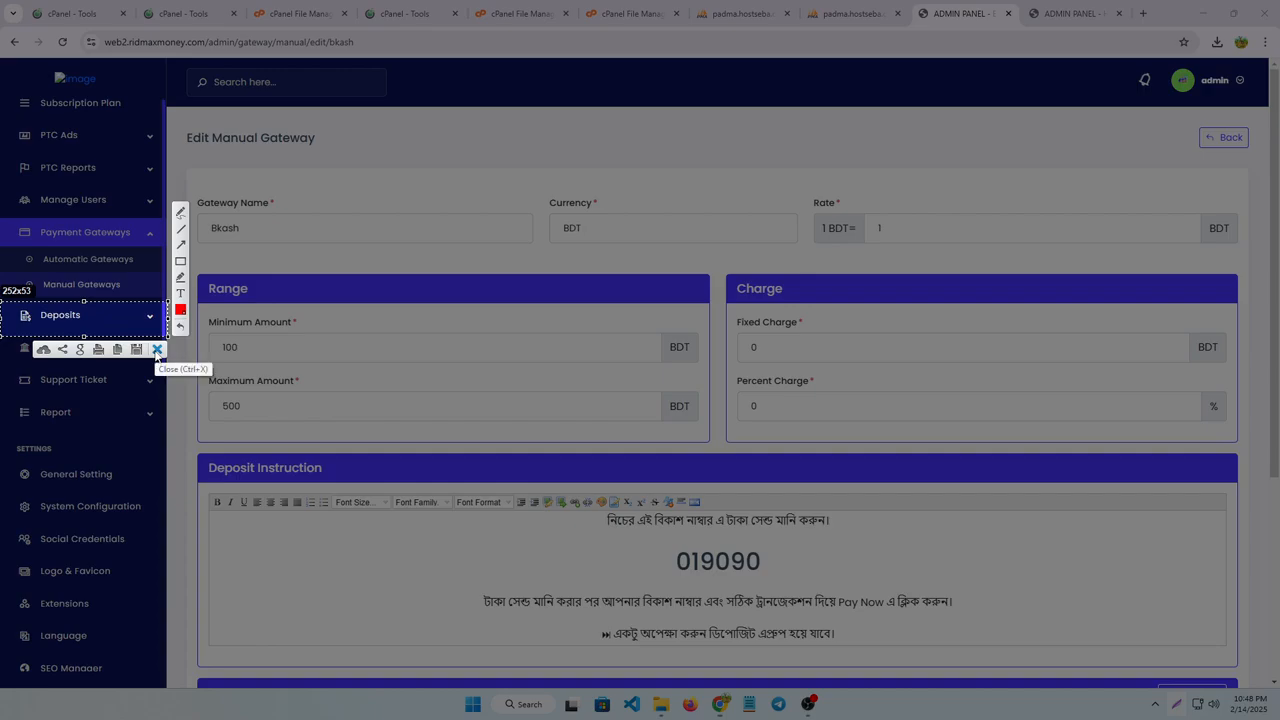
pyautogui.click(157, 349)
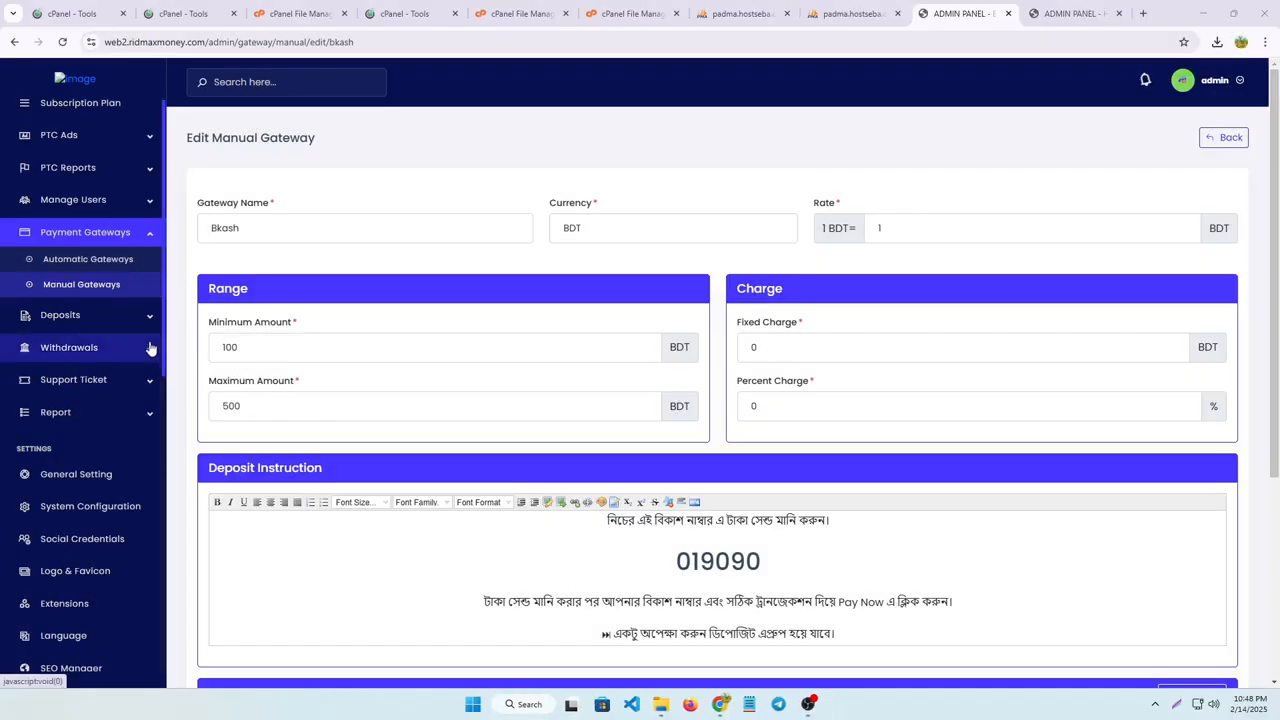
# - View the Pending Deposits list in the admin panel and return to the admin dashboard
pyautogui.click(143, 318)
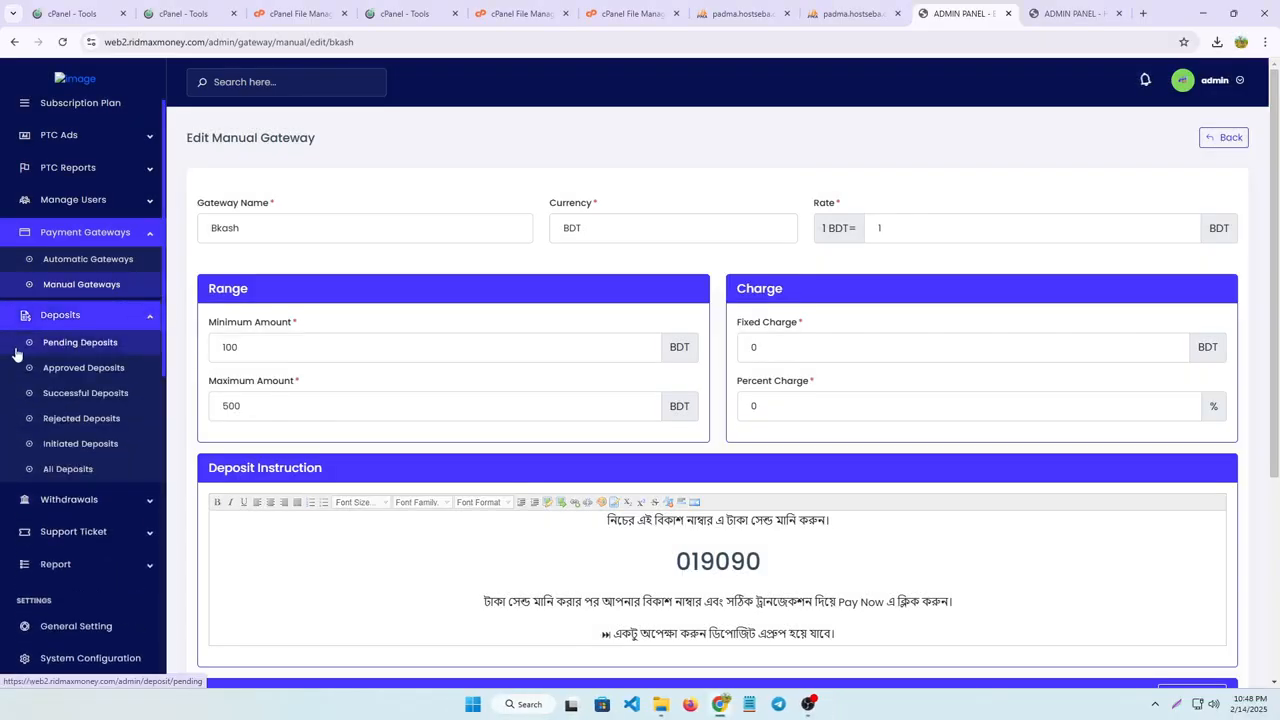
pyautogui.click(100, 345)
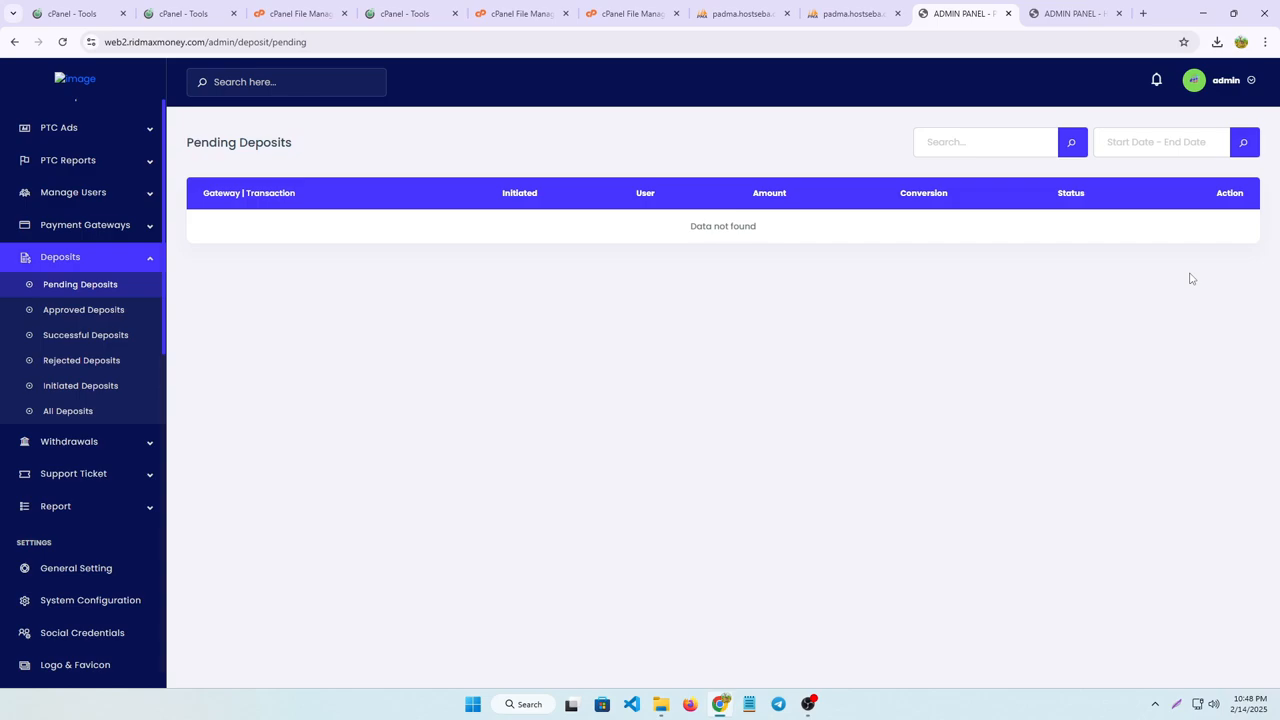
pyautogui.scroll(2, 47, 314)
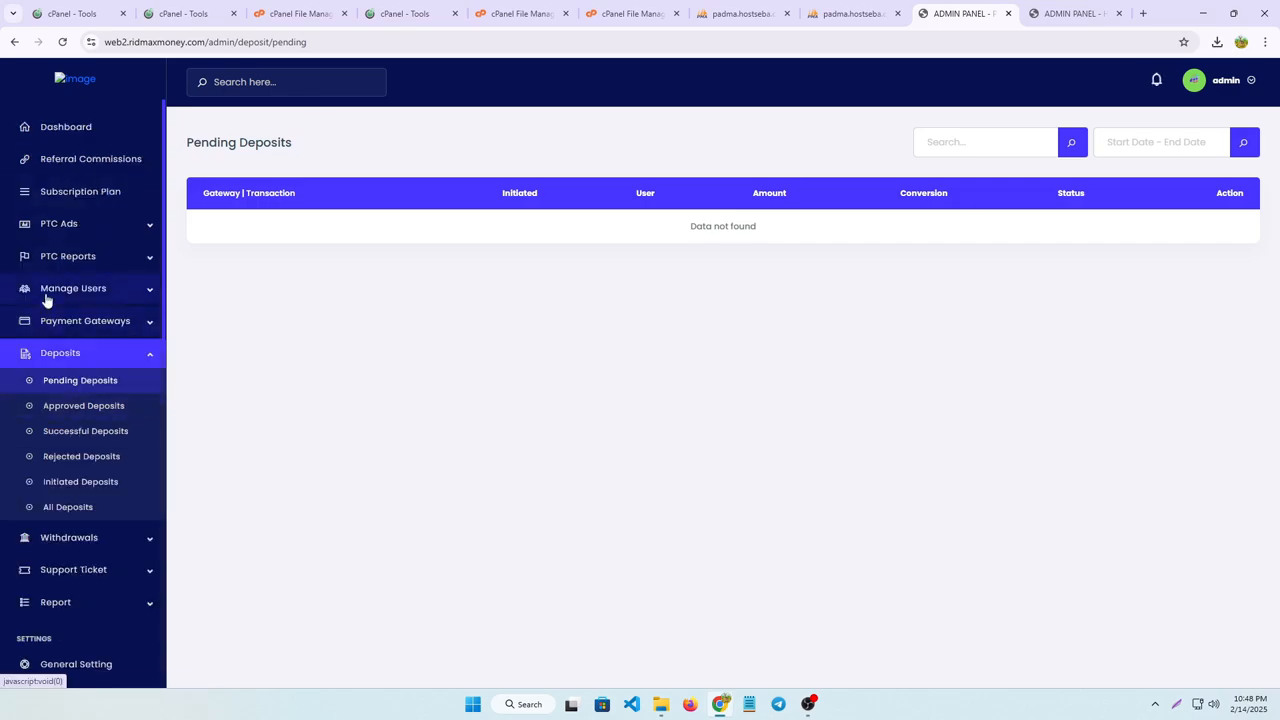
pyautogui.click(63, 137)
# - Switch back to the user site, view the profile dashboard and return to the home page
pyautogui.click(1070, 14)
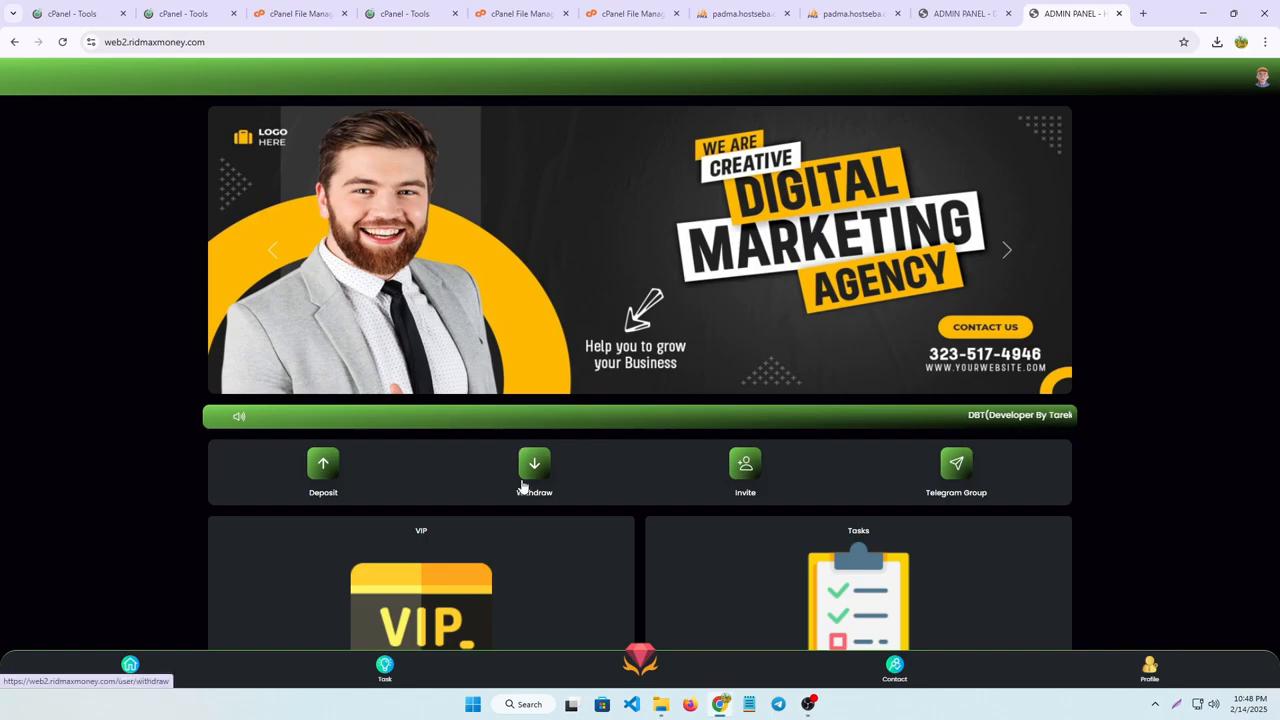
pyautogui.click(1145, 665)
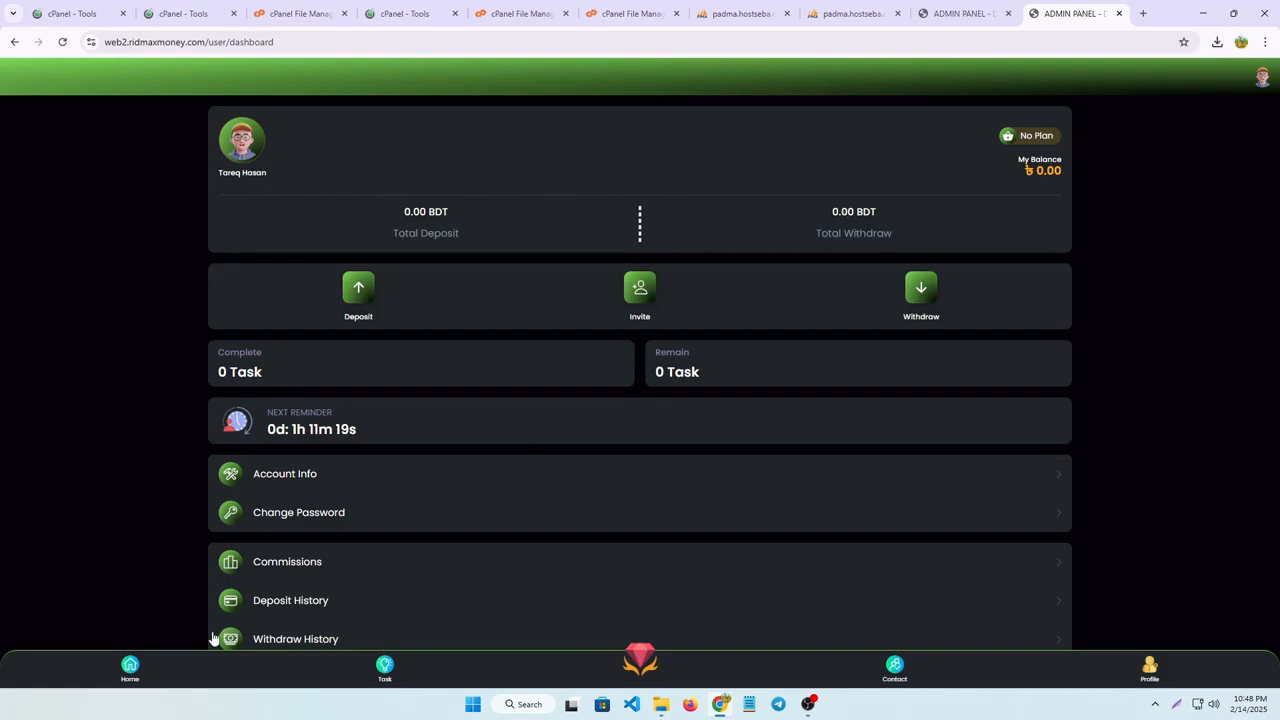
pyautogui.click(152, 645)
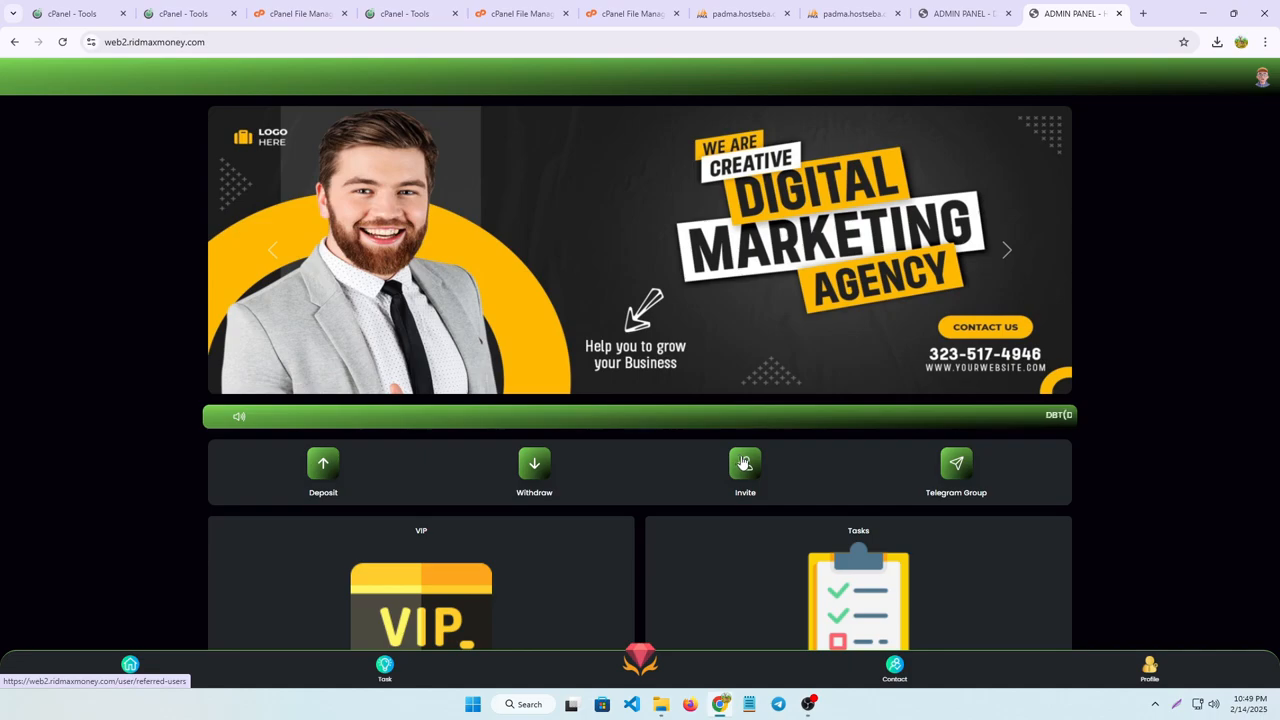
# - Open the invite page and copy the user's referral link
pyautogui.click(744, 462)
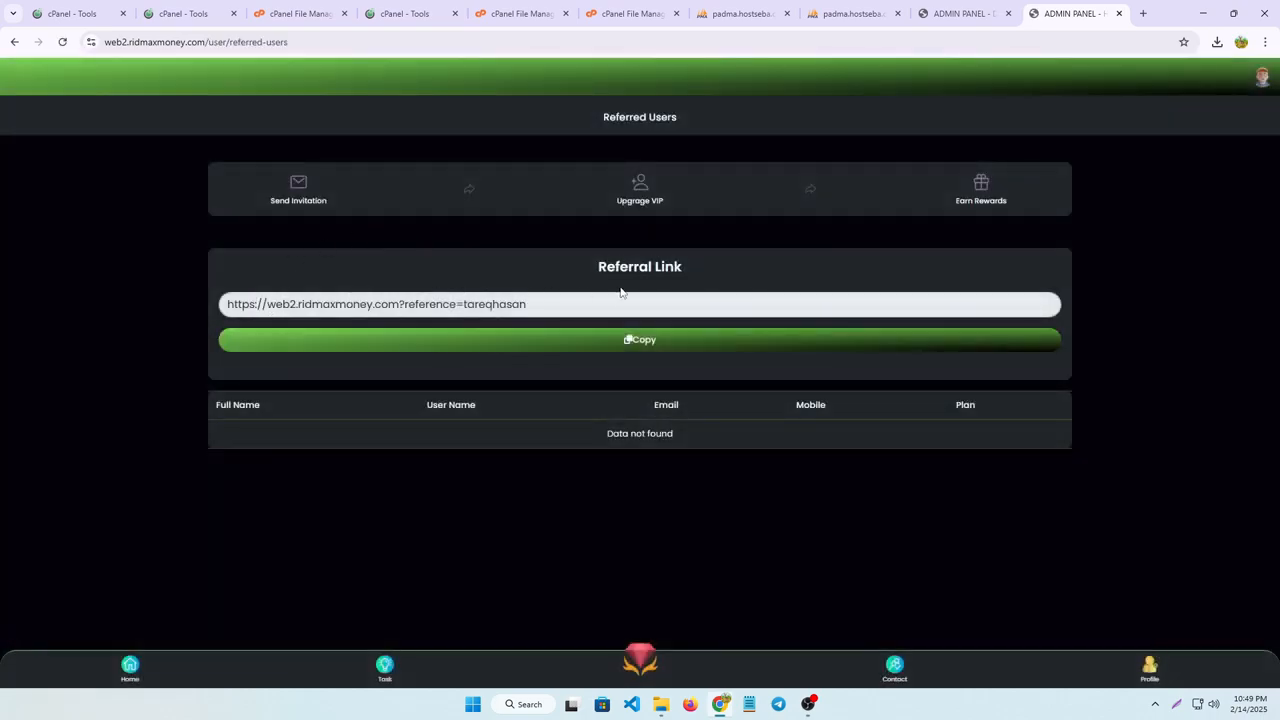
pyautogui.click(625, 341)
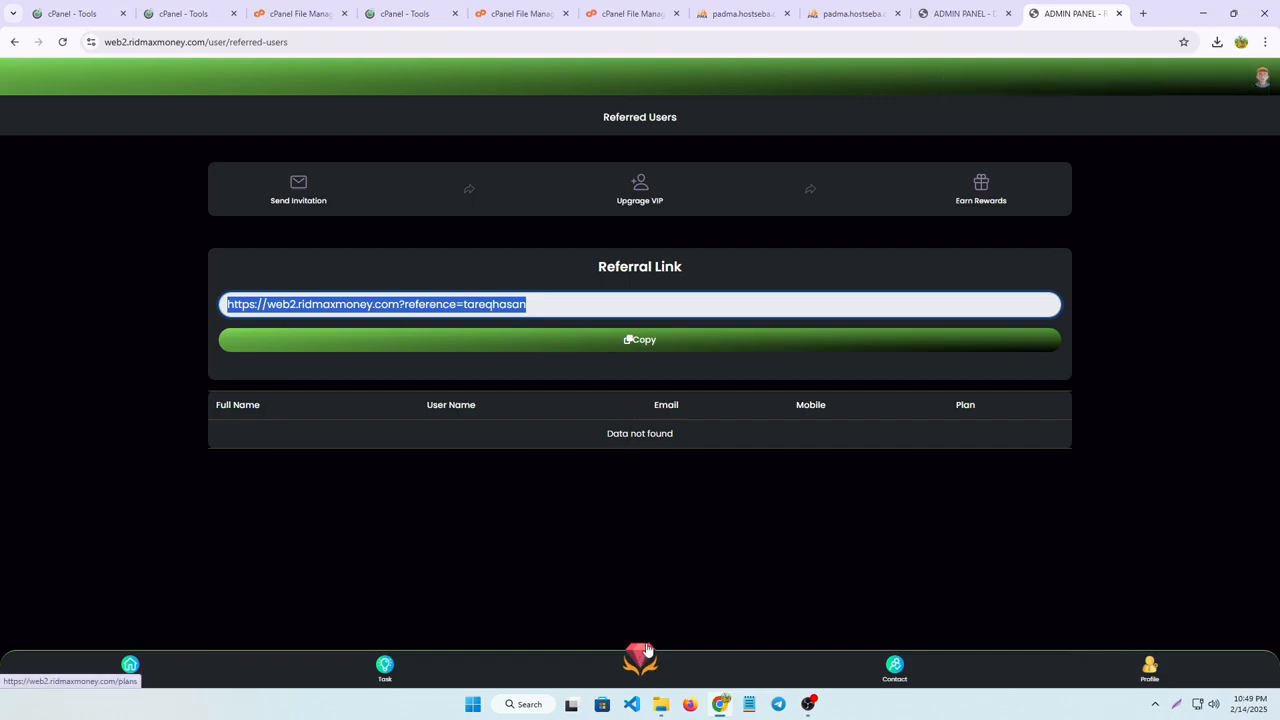
pyautogui.click(643, 206)
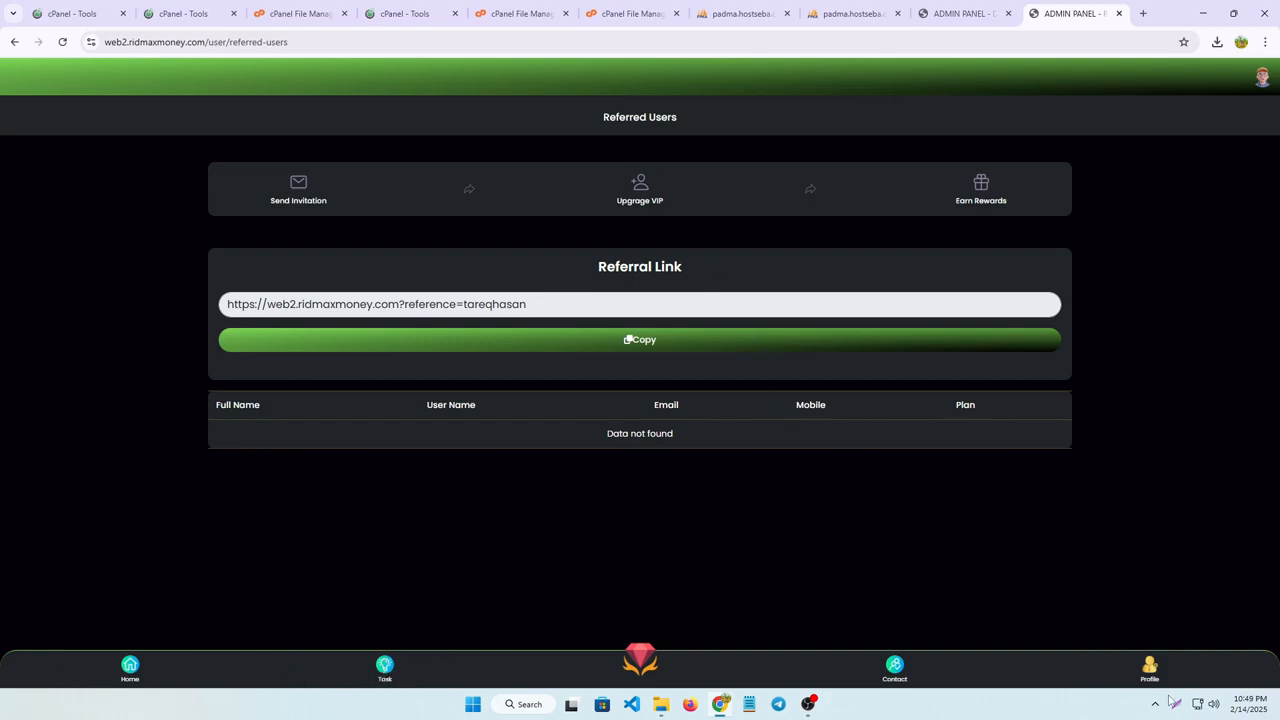
# - Outline the Task shortcut with the screenshot tool and discard the capture
pyautogui.press('super+shift+s')
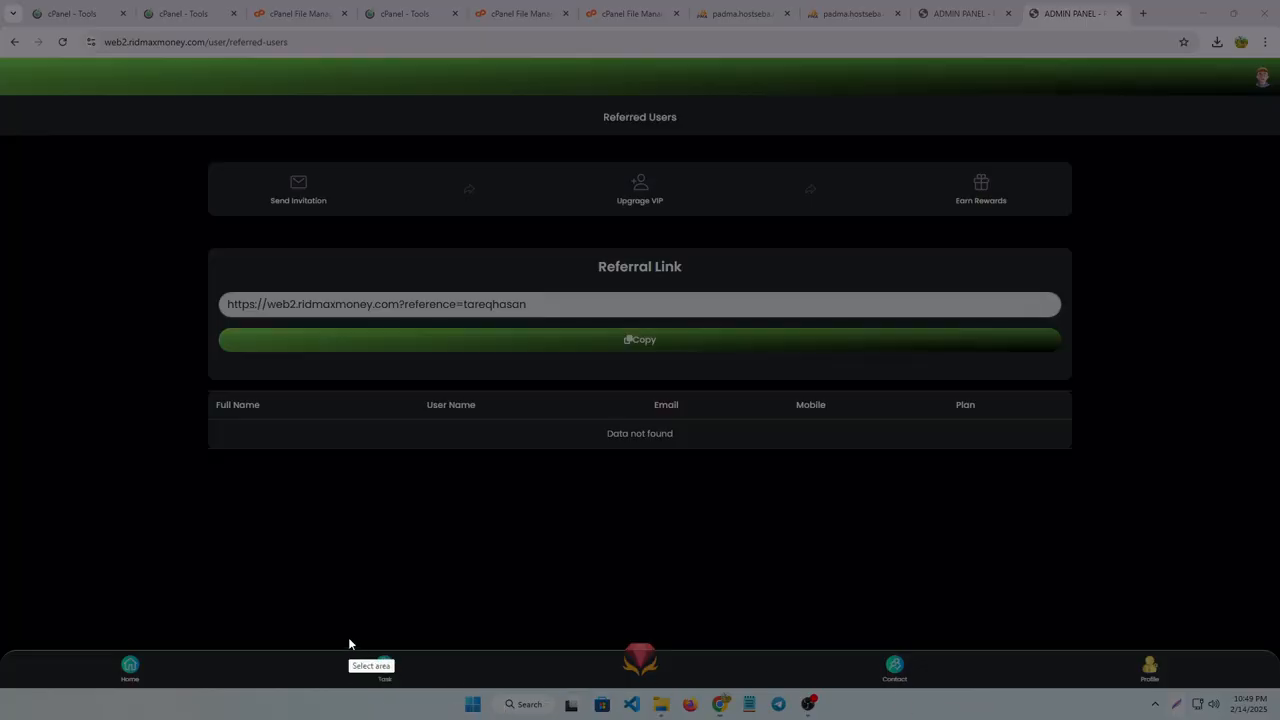
pyautogui.moveTo(348, 637); pyautogui.dragTo(441, 691)
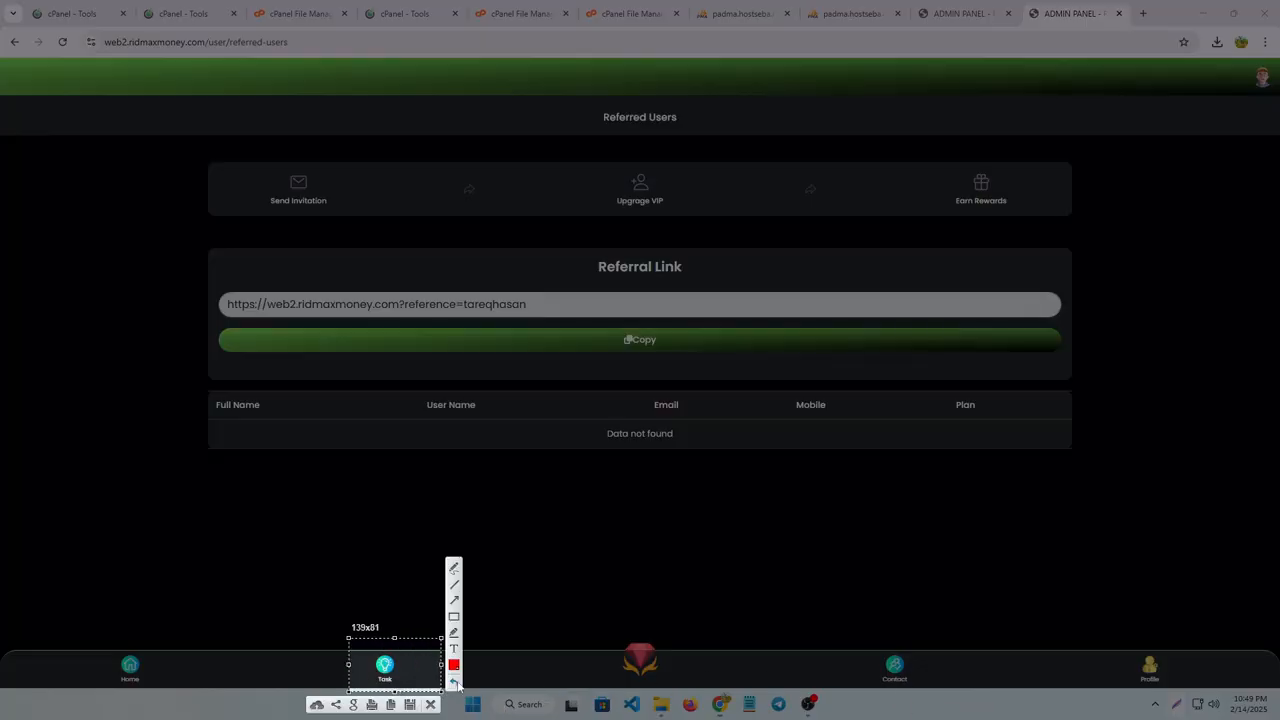
pyautogui.click(431, 704)
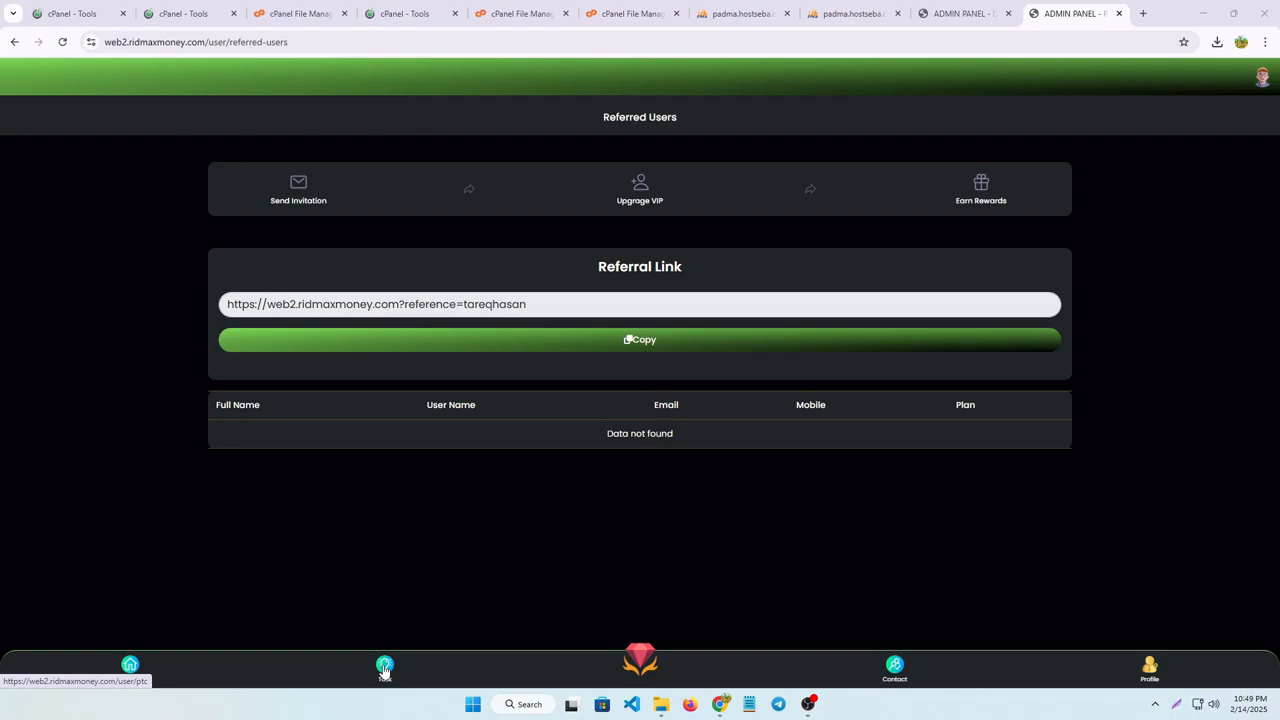
# - Look through the task list and try to claim the first Claim Energy Profit task
pyautogui.click(385, 670)
pyautogui.scroll(-5, 579, 512)
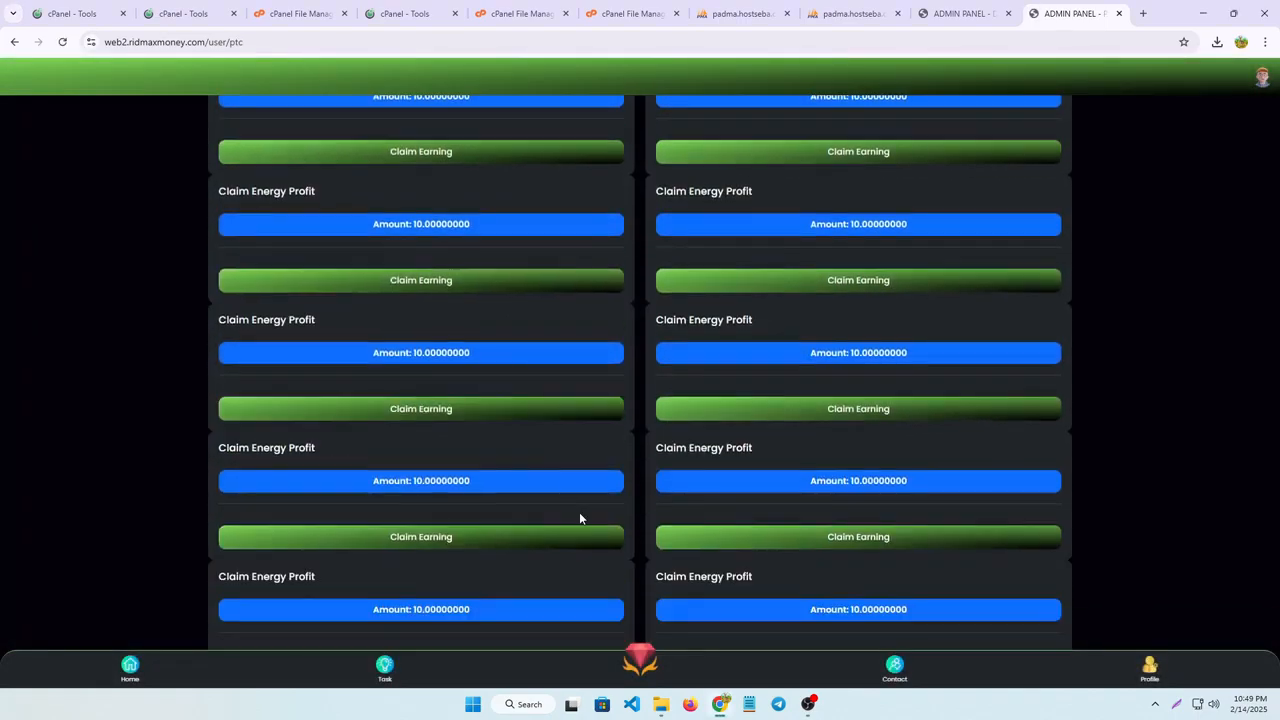
pyautogui.scroll(5, 383, 477)
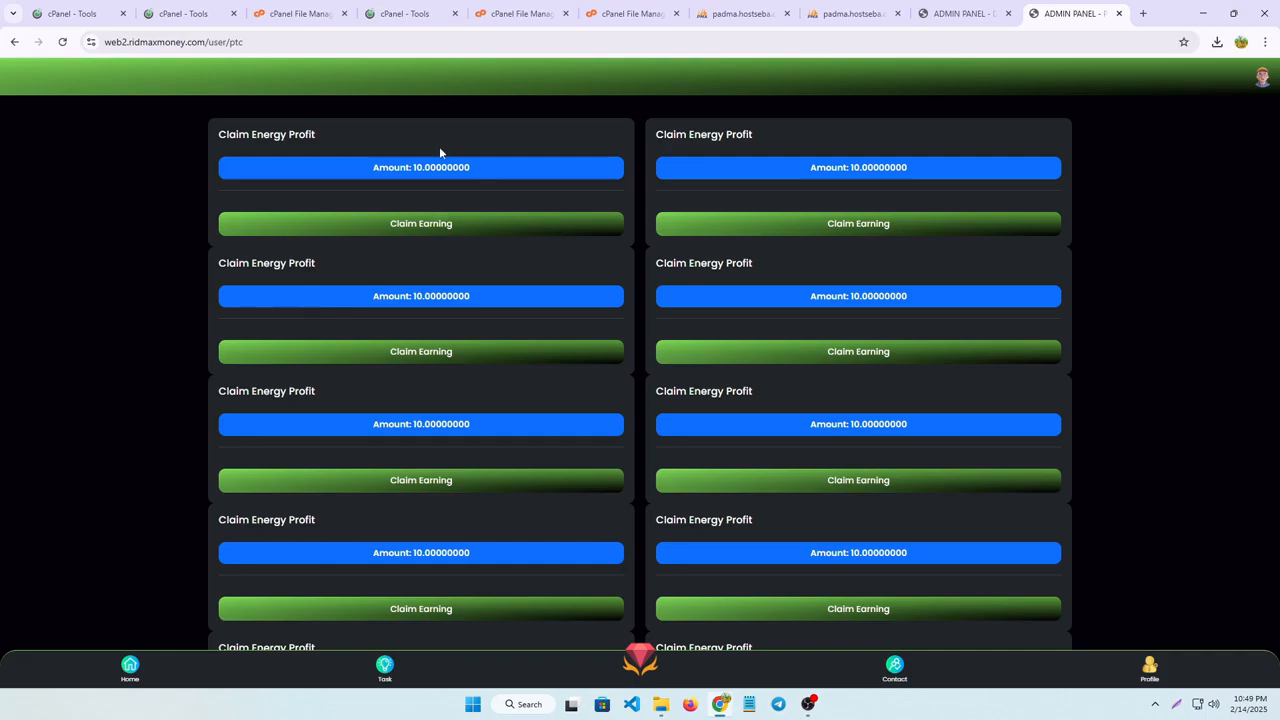
pyautogui.click(433, 226)
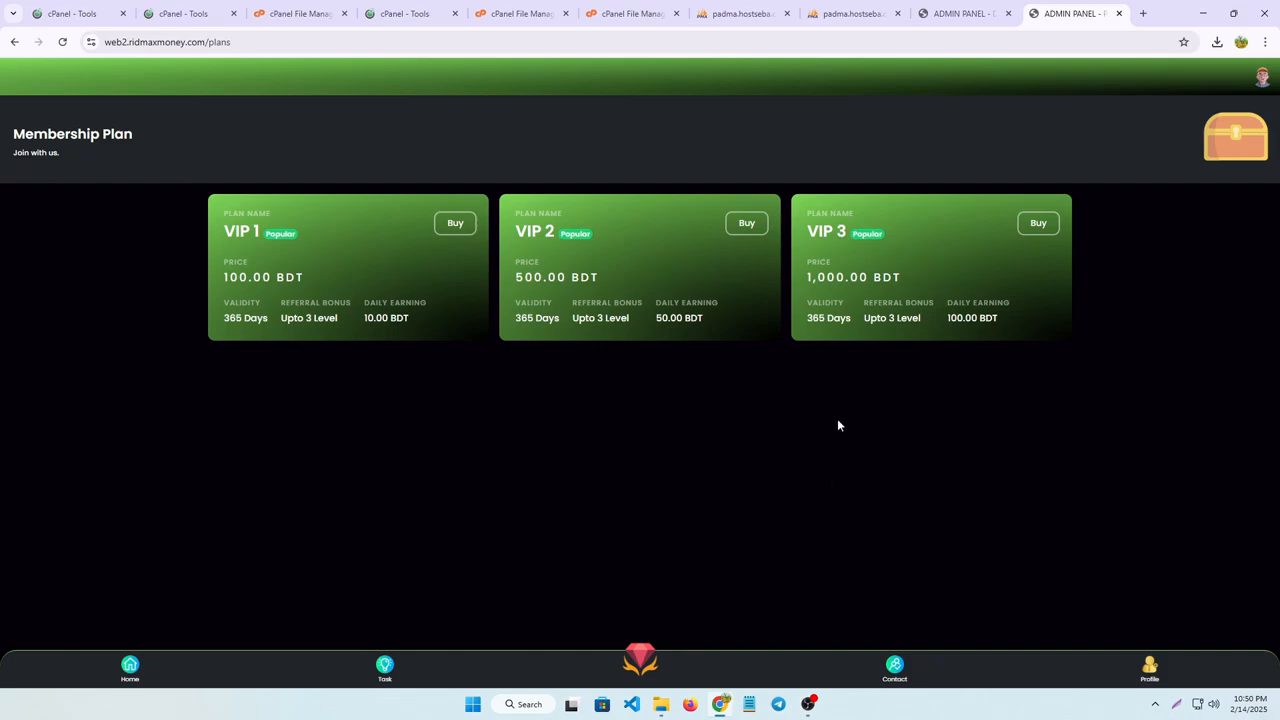
# - View the profile dashboard, check the Membership Plan page again and return to the profile dashboard
pyautogui.click(1150, 666)
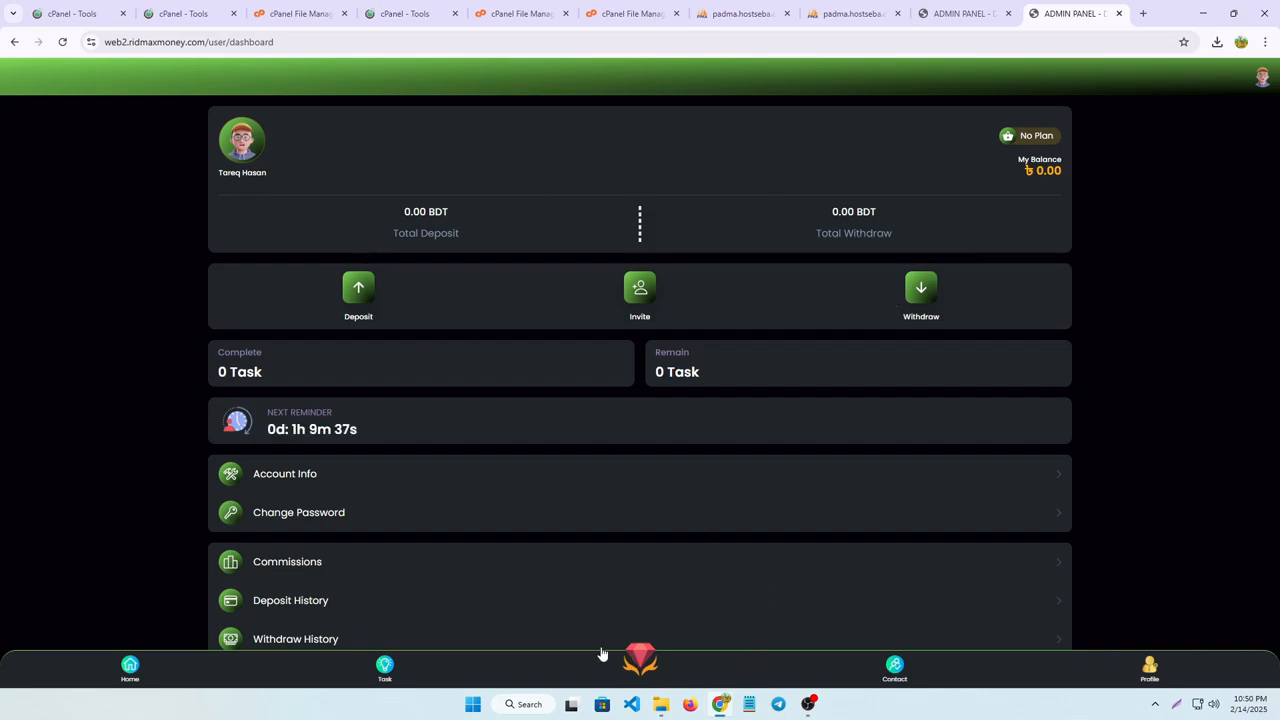
pyautogui.click(648, 656)
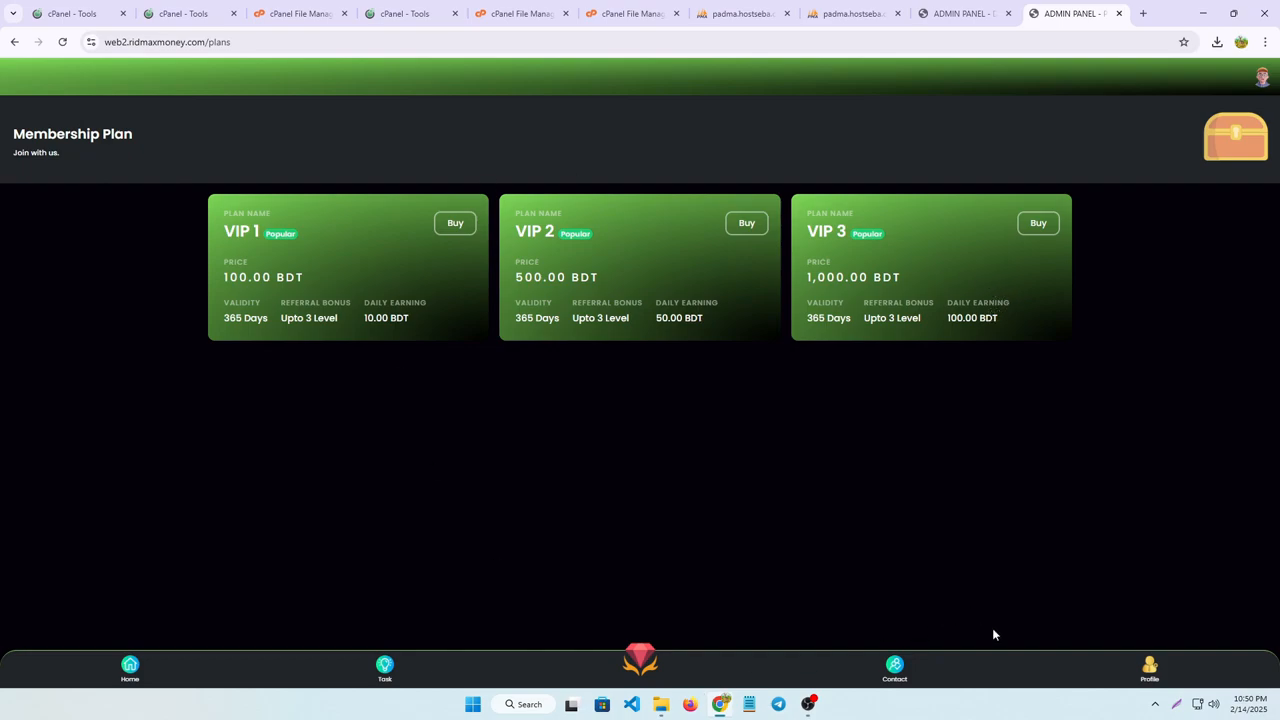
pyautogui.click(1150, 672)
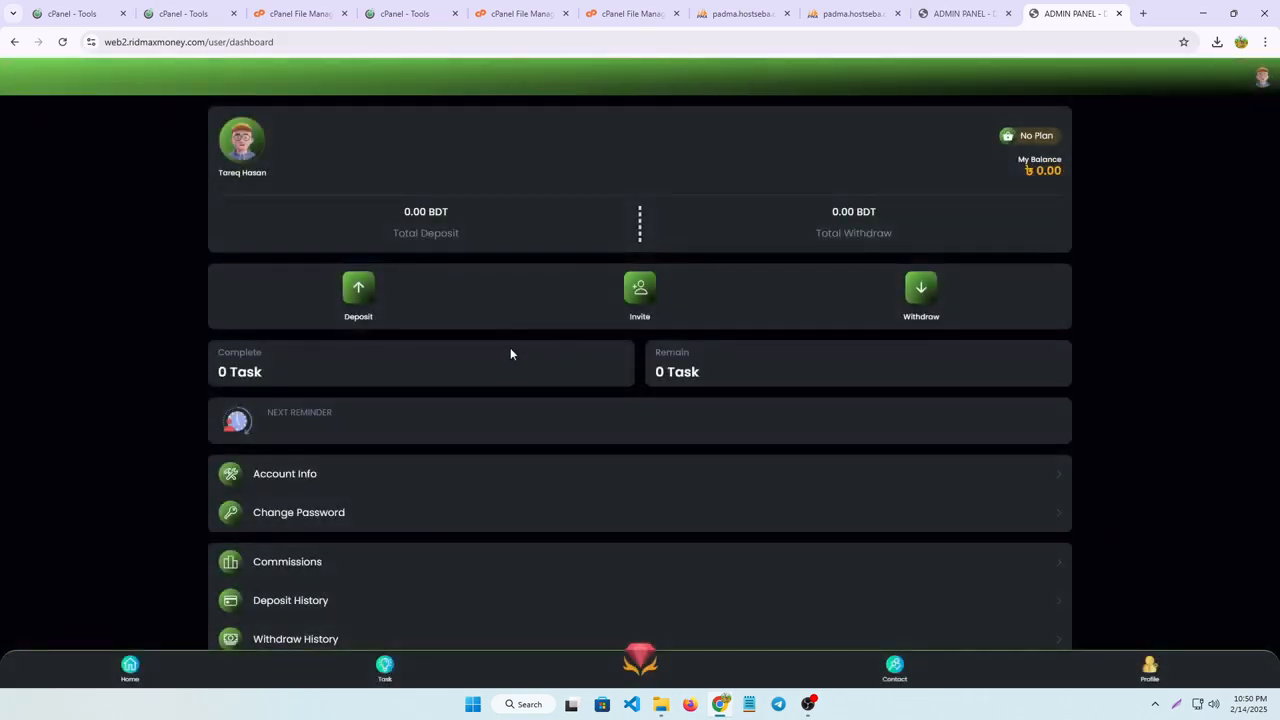
# - Outline Account Info on the profile dashboard with the screenshot tool and discard the capture
pyautogui.scroll(-2, 334, 377)
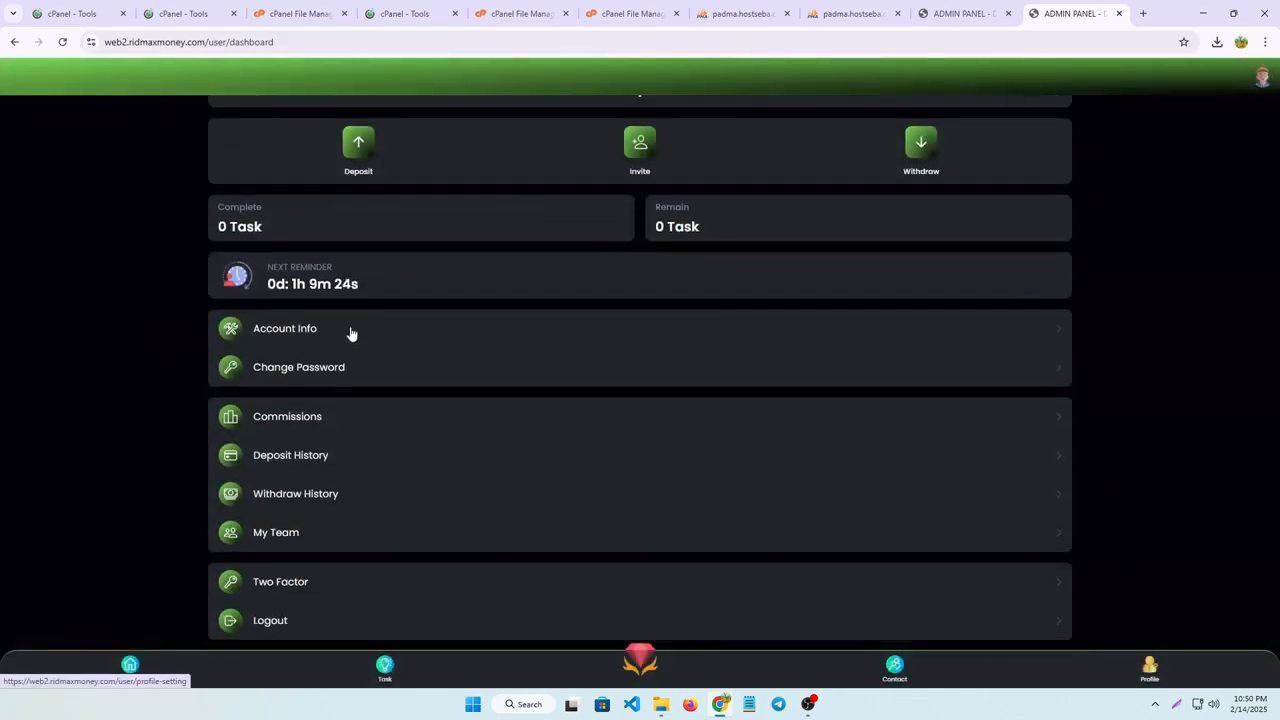
pyautogui.press('super+shift+s')
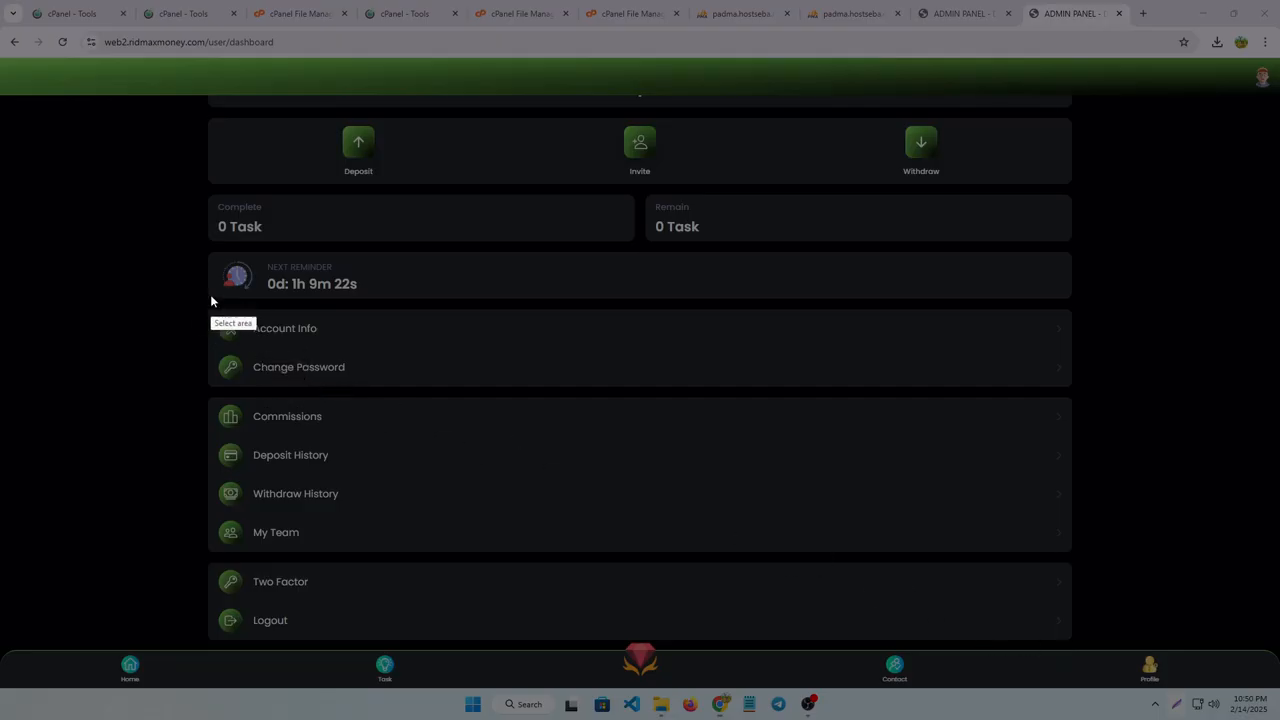
pyautogui.moveTo(230, 308); pyautogui.dragTo(357, 343)
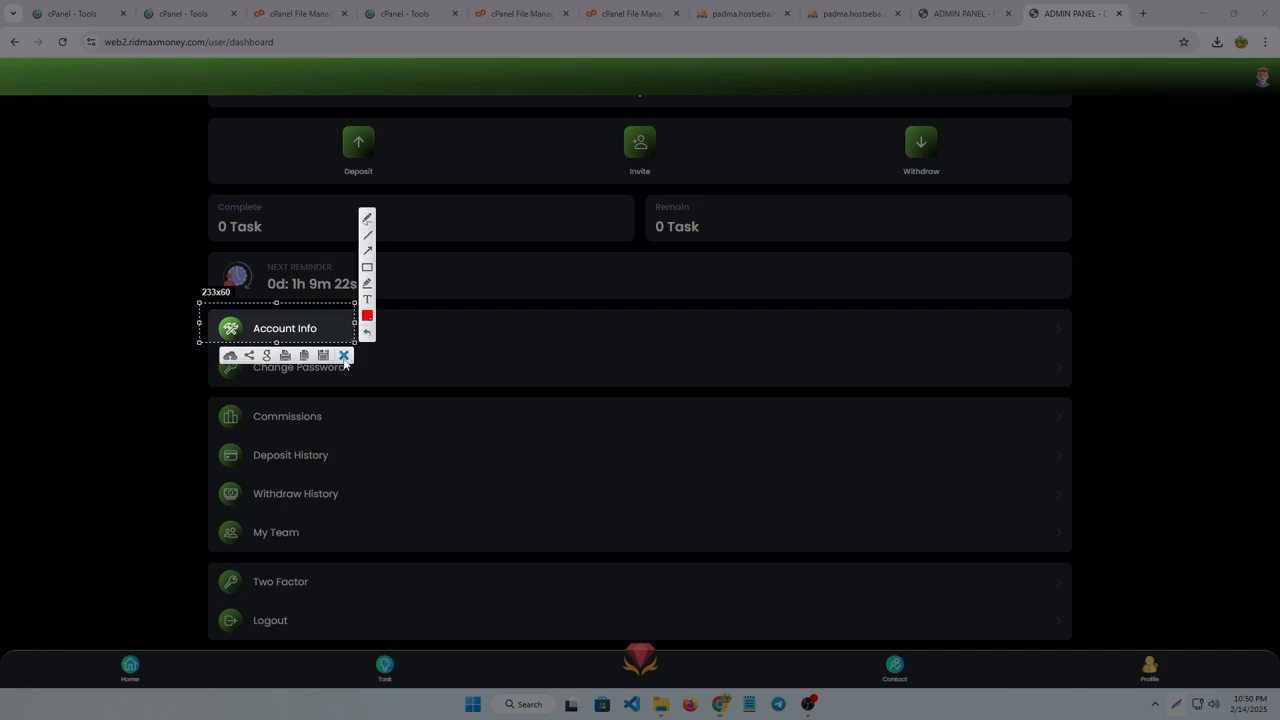
pyautogui.click(326, 360)
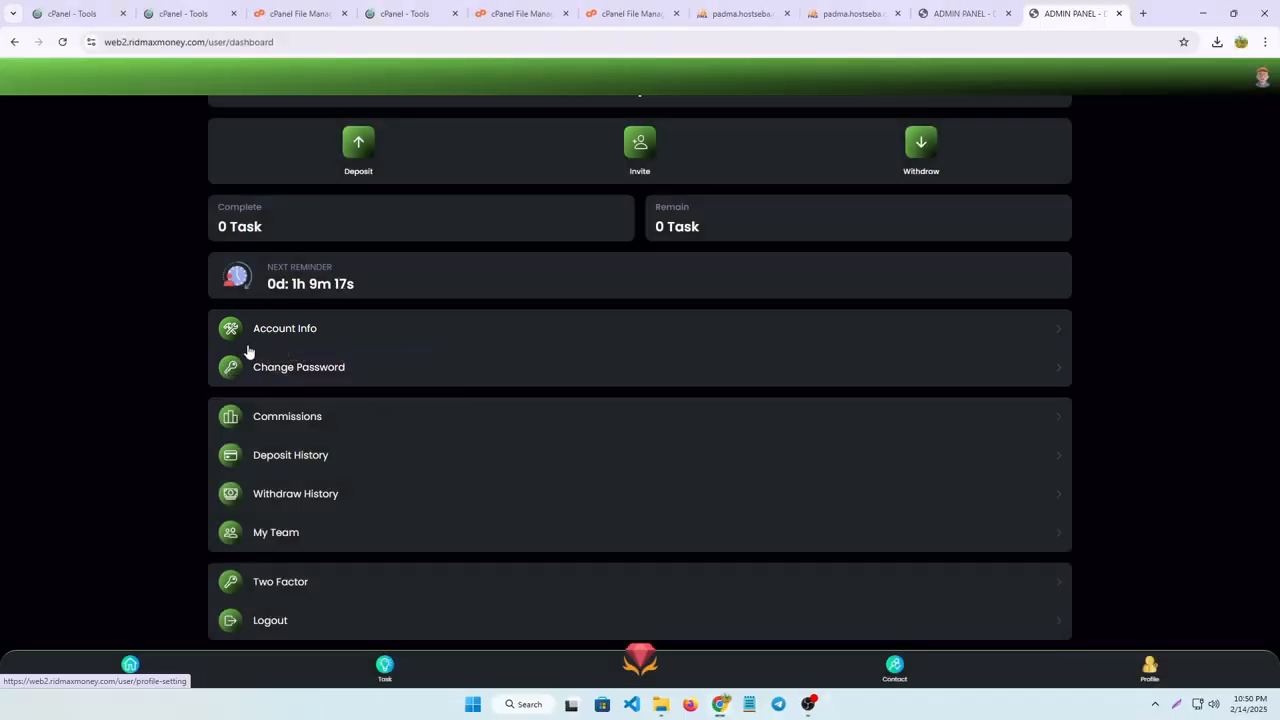
# - Outline the Account Info, Change Password, Deposit History and My Team entries with the screenshot tool and discard the capture
pyautogui.press('super+shift+s')
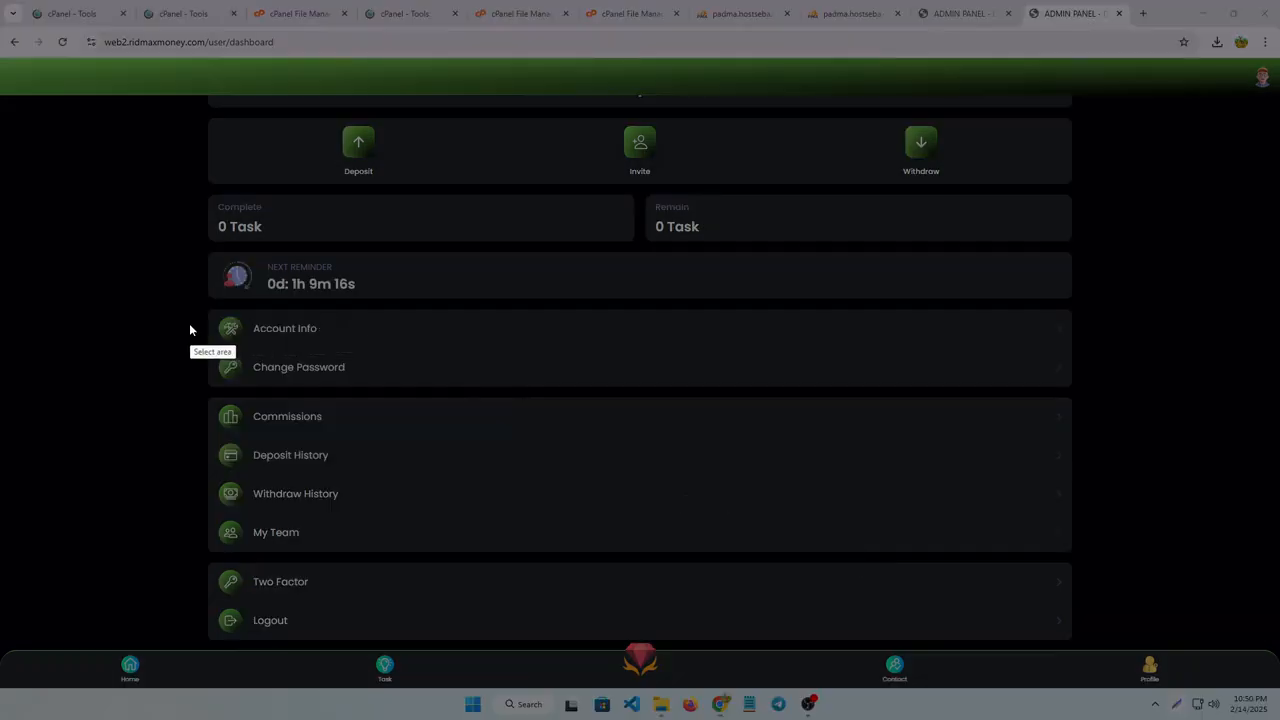
pyautogui.moveTo(189, 323)
pyautogui.mouseDown()
pyautogui.moveTo(314, 381)
pyautogui.moveTo(359, 384)
pyautogui.mouseUp()
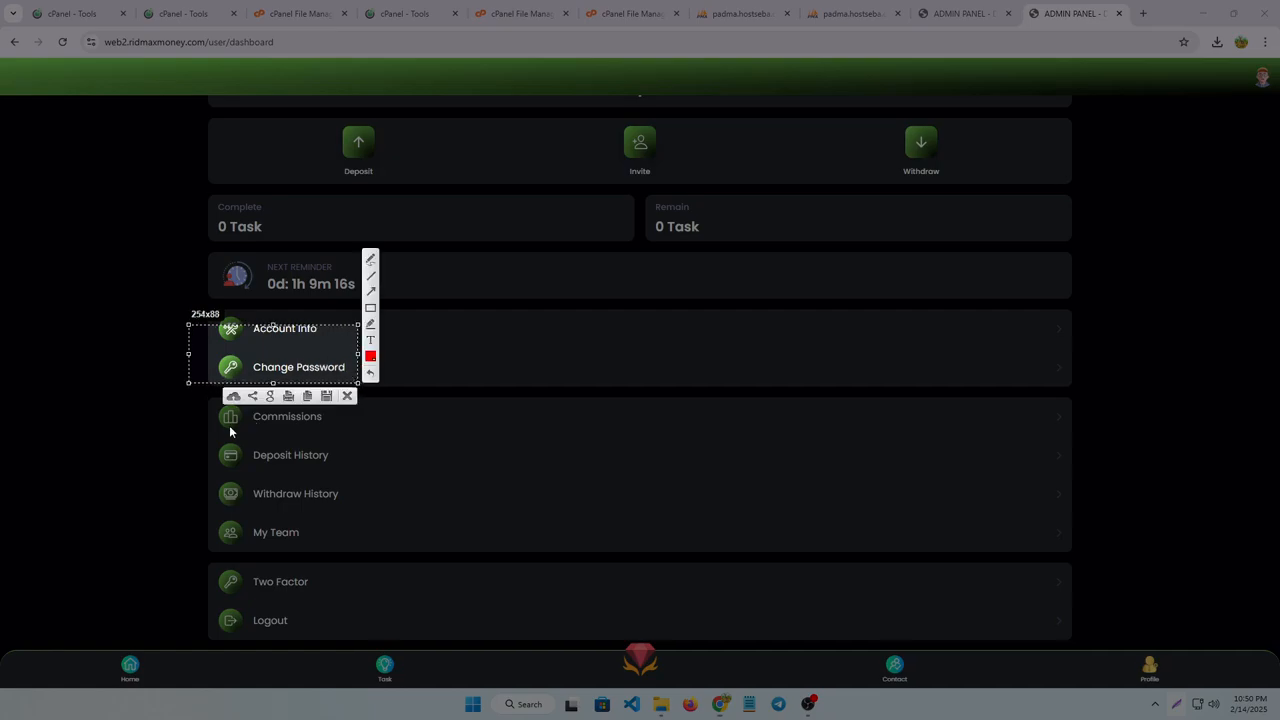
pyautogui.moveTo(201, 436); pyautogui.dragTo(351, 466)
pyautogui.moveTo(181, 509); pyautogui.dragTo(359, 552)
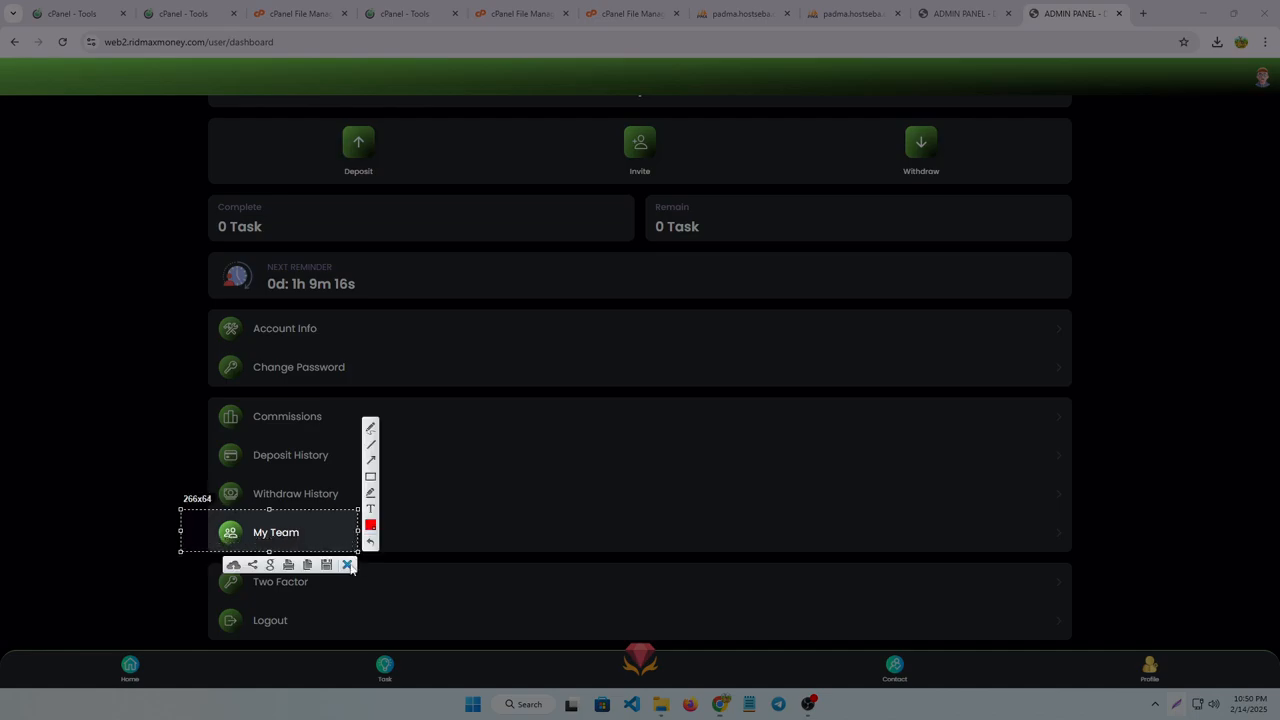
pyautogui.click(350, 563)
pyautogui.scroll(1, 563, 468)
pyautogui.scroll(1, 743, 409)
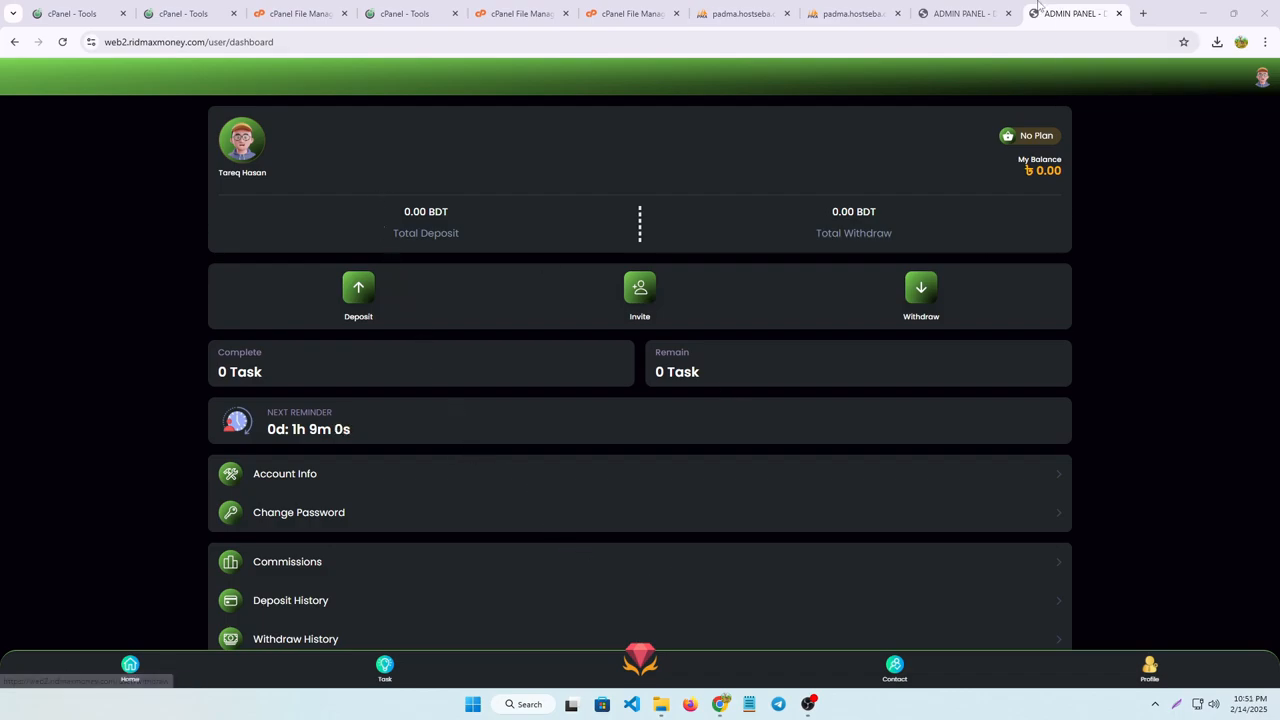
# - Return to the admin dashboard, outline Referral Commissions with the screenshot tool and discard the capture
pyautogui.click(950, 20)
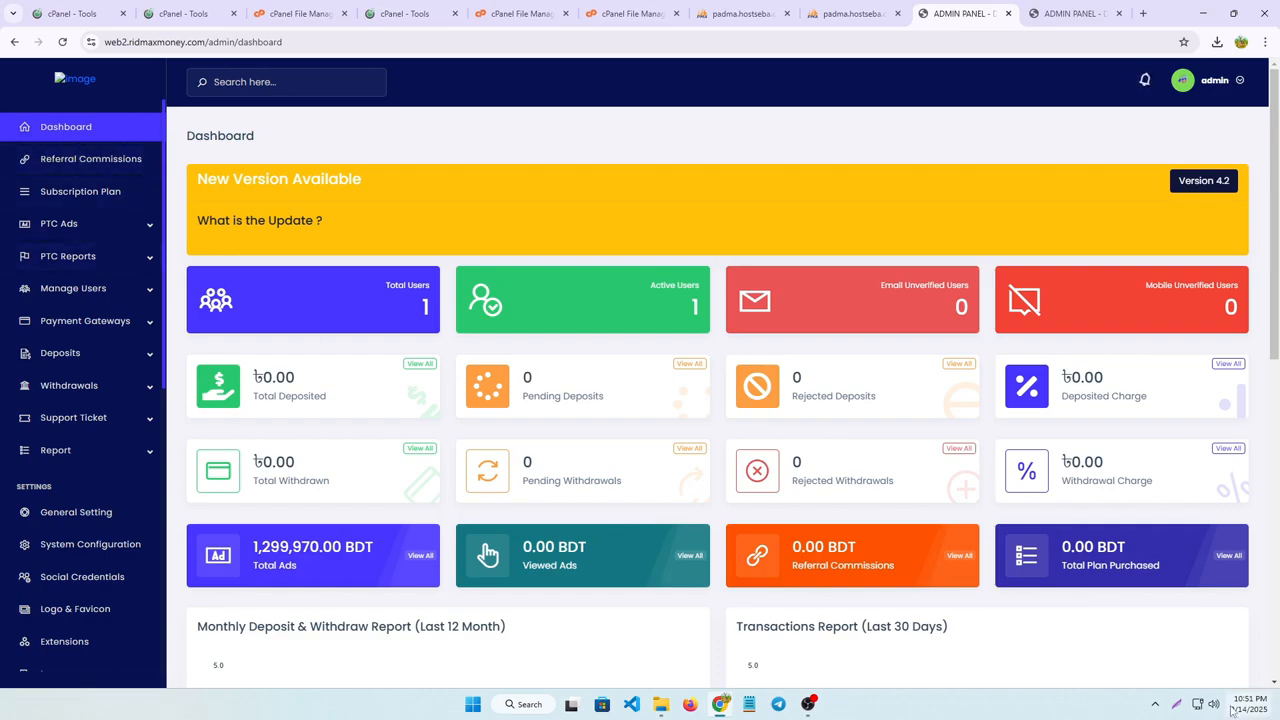
pyautogui.click(1177, 704)
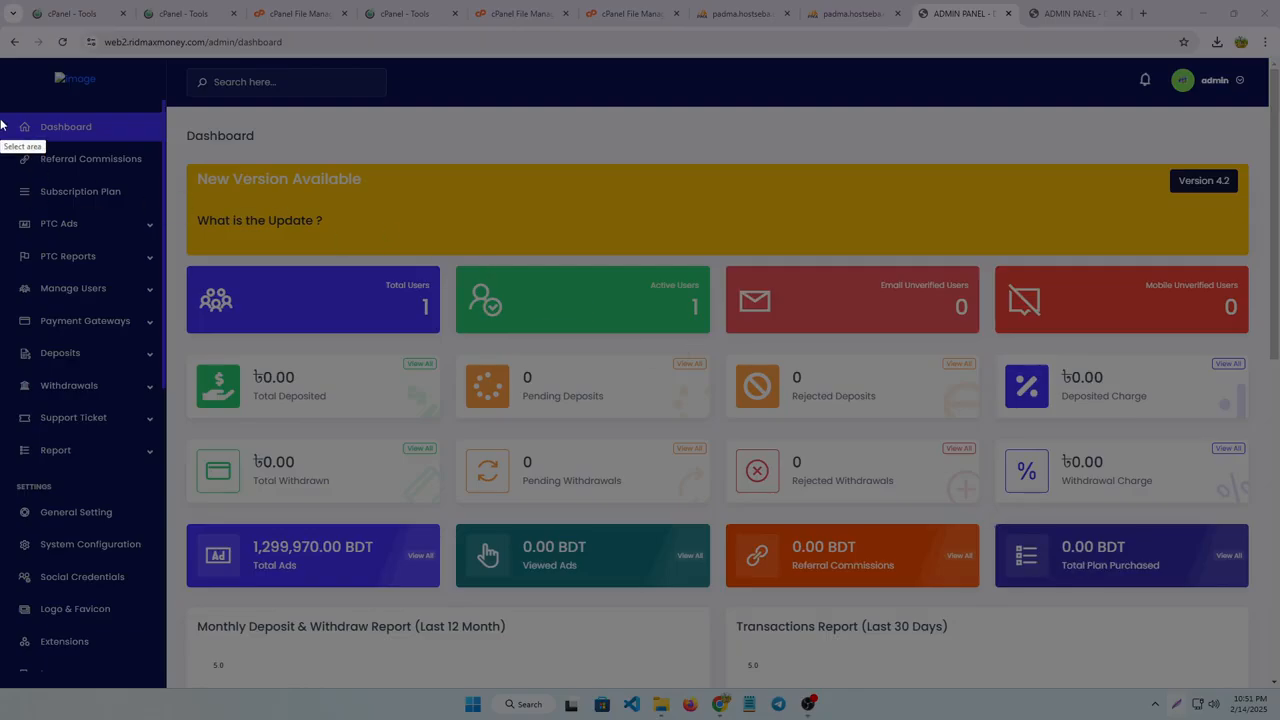
pyautogui.moveTo(2, 148); pyautogui.dragTo(158, 171)
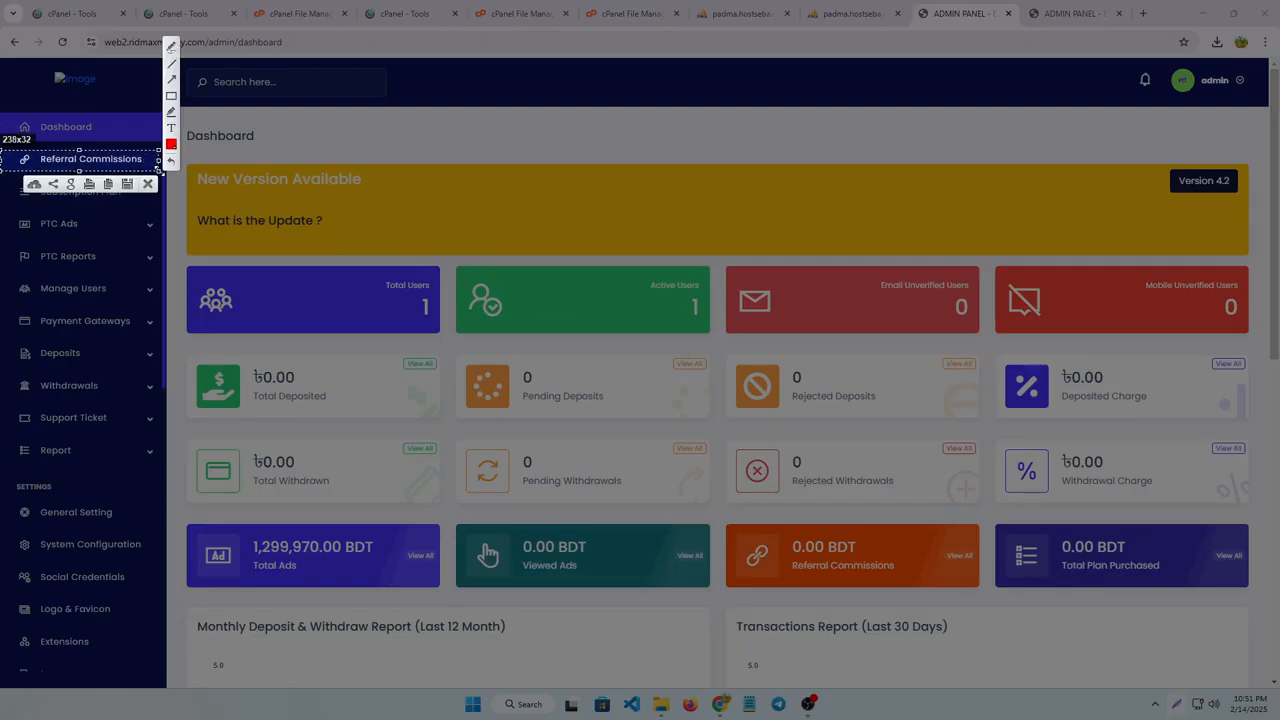
pyautogui.click(149, 183)
# - Generate 5 commission levels for Plan Subscription on the Referral Commissions page
pyautogui.click(117, 164)
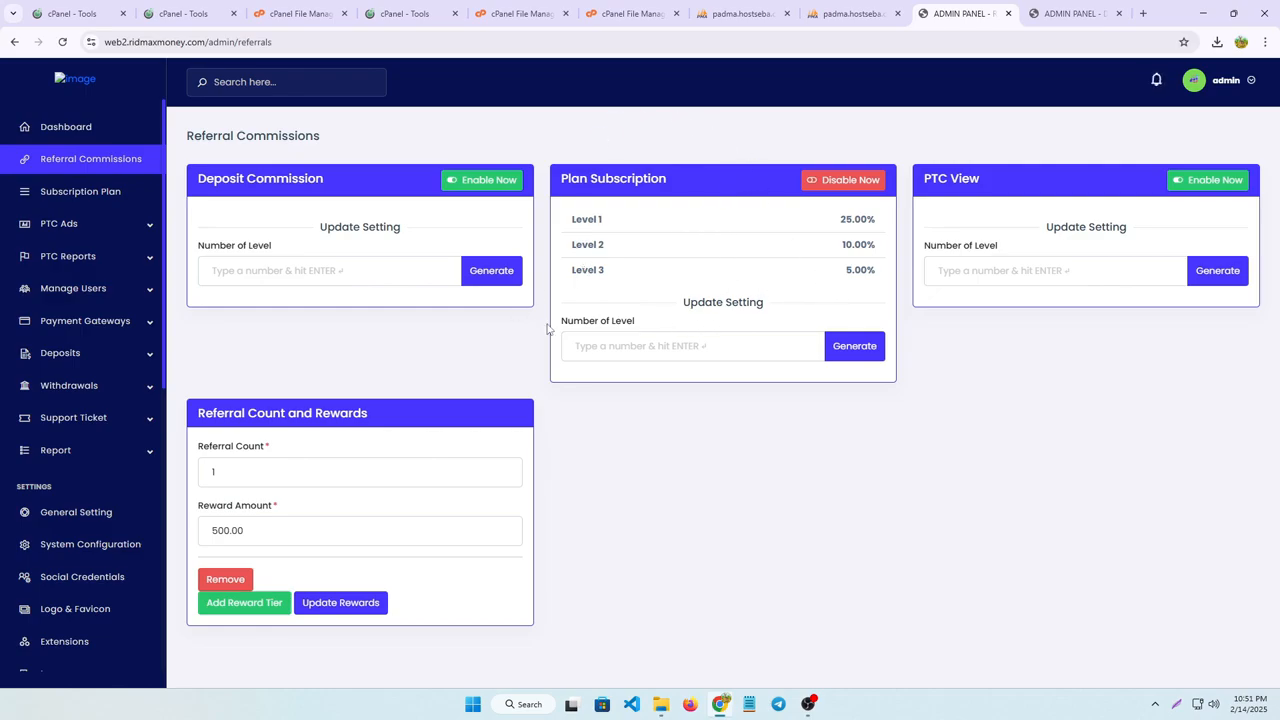
pyautogui.click(610, 352)
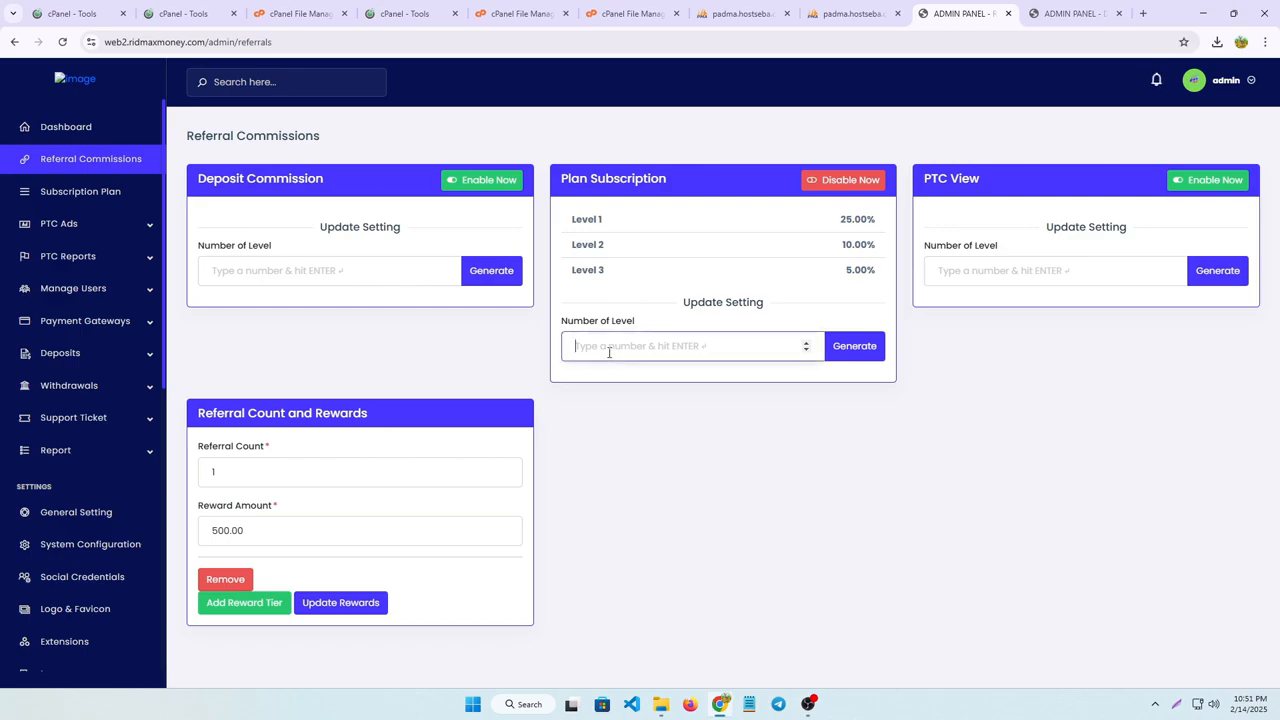
pyautogui.write('5')
pyautogui.click(854, 346)
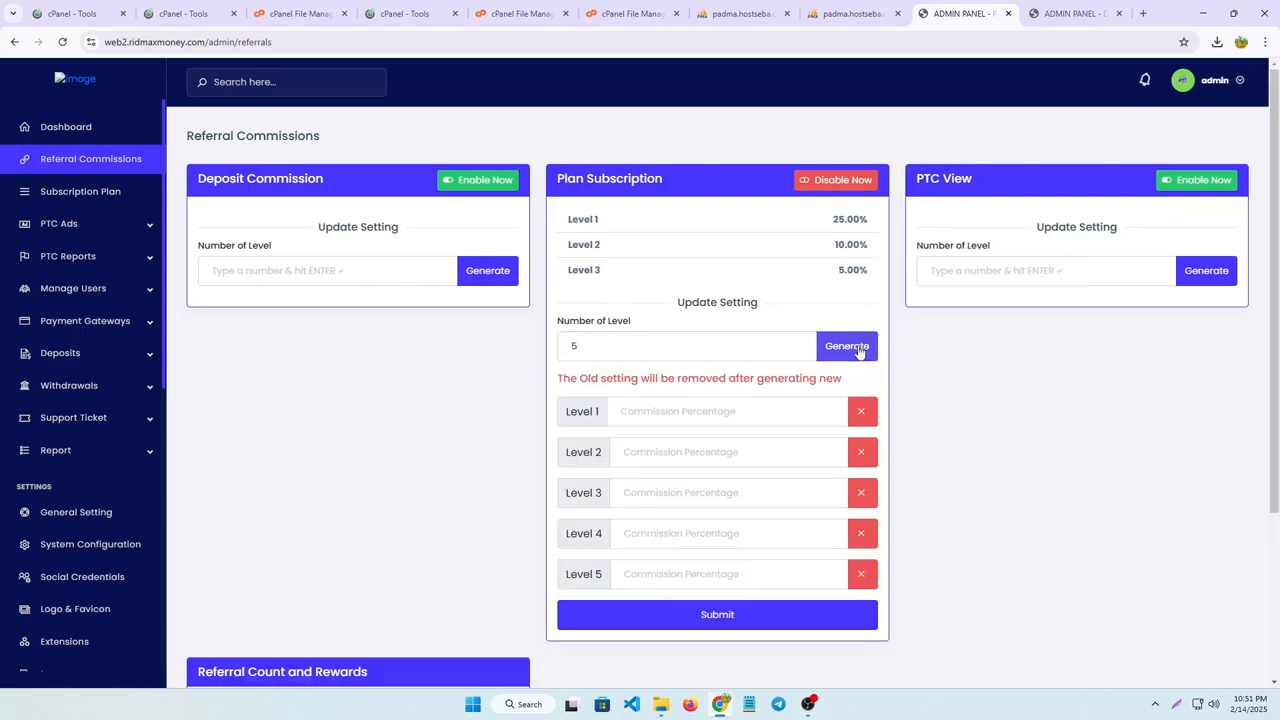
# - Enter a Plan Subscription commission percentage of 30 for Level 1 and 25 for Level 2
pyautogui.click(655, 413)
pyautogui.hotkey('ctrl', 'f')
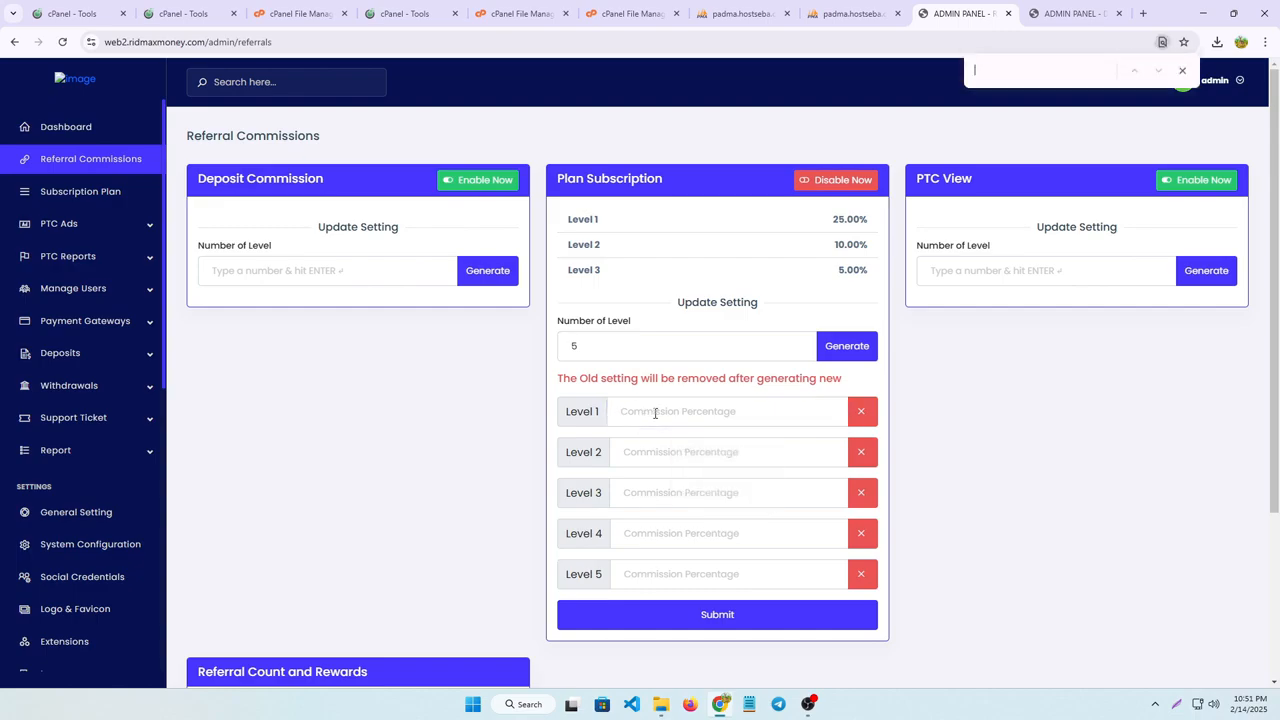
pyautogui.click(646, 410)
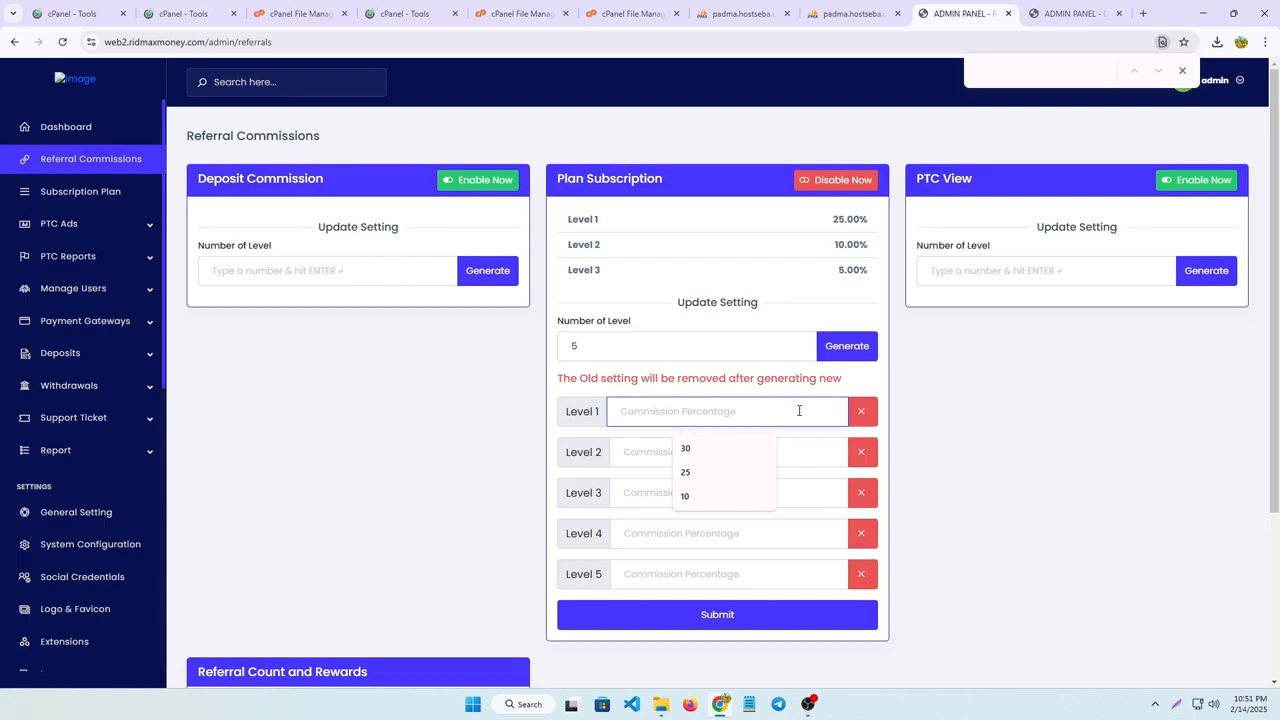
pyautogui.click(728, 449)
pyautogui.click(686, 455)
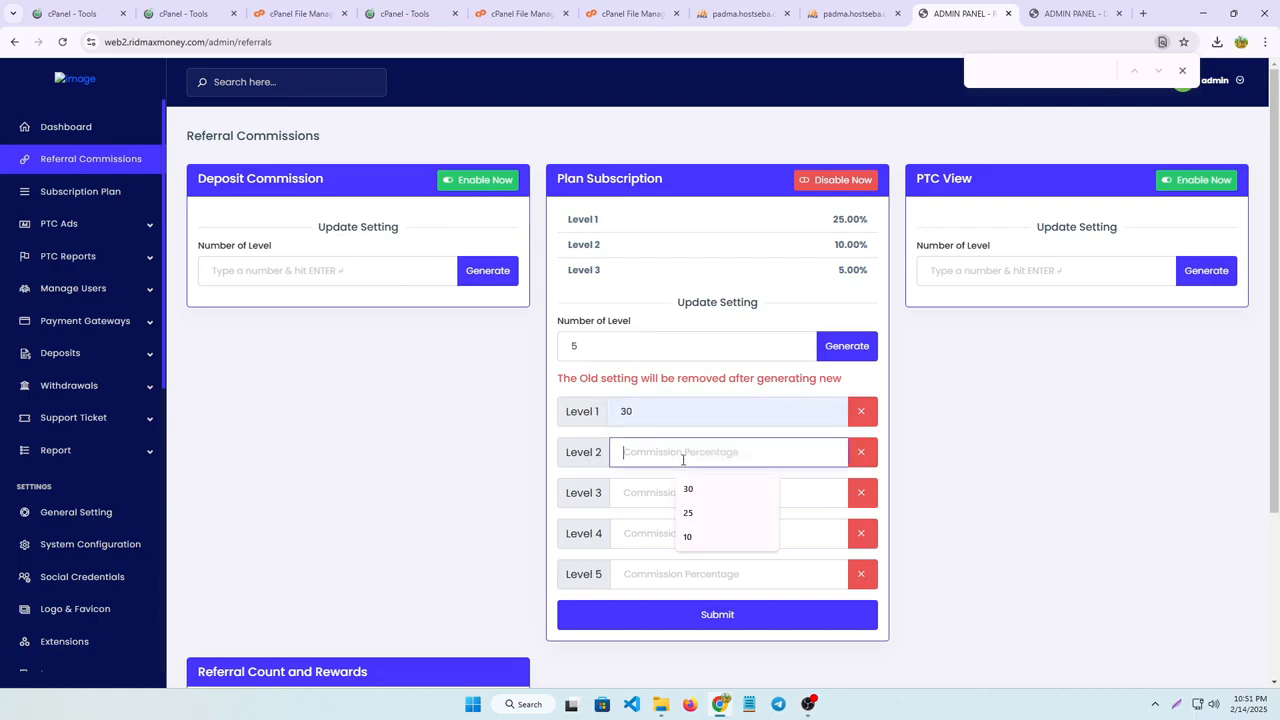
pyautogui.click(688, 511)
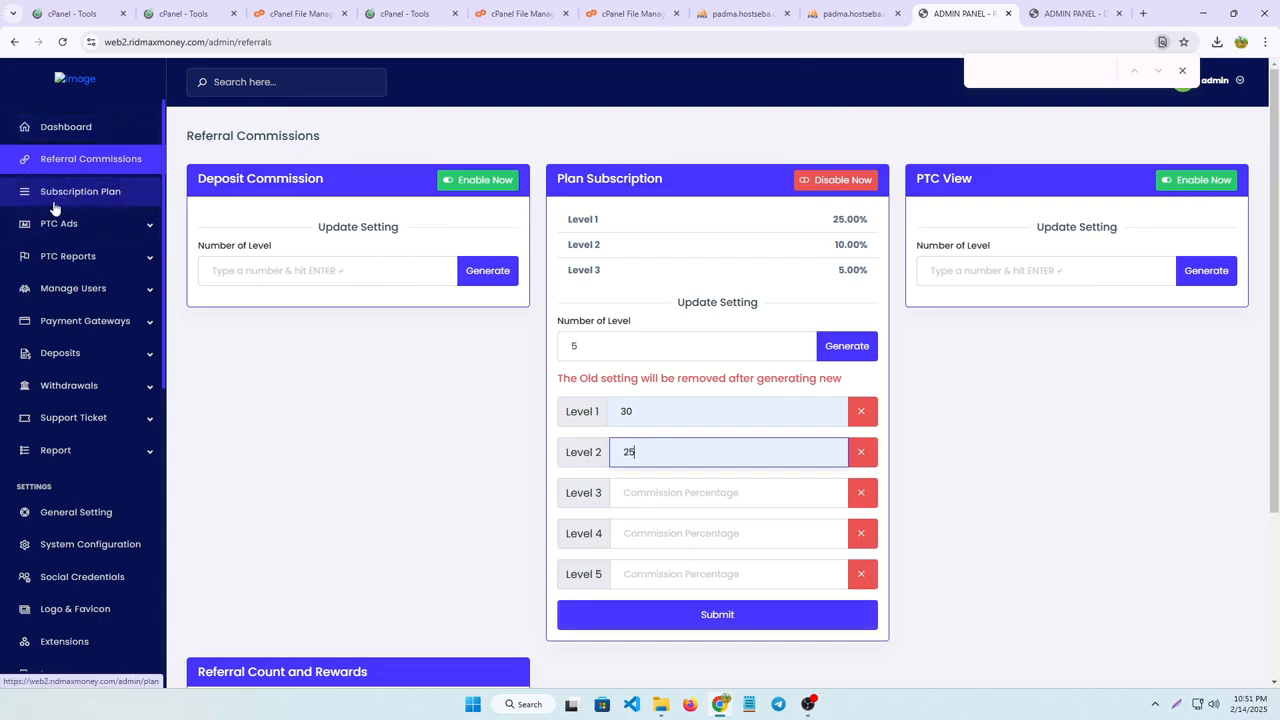
# - Review the VIP 1 subscription plan's settings and referral commission options, plus the blank new-plan form, without saving
pyautogui.click(89, 197)
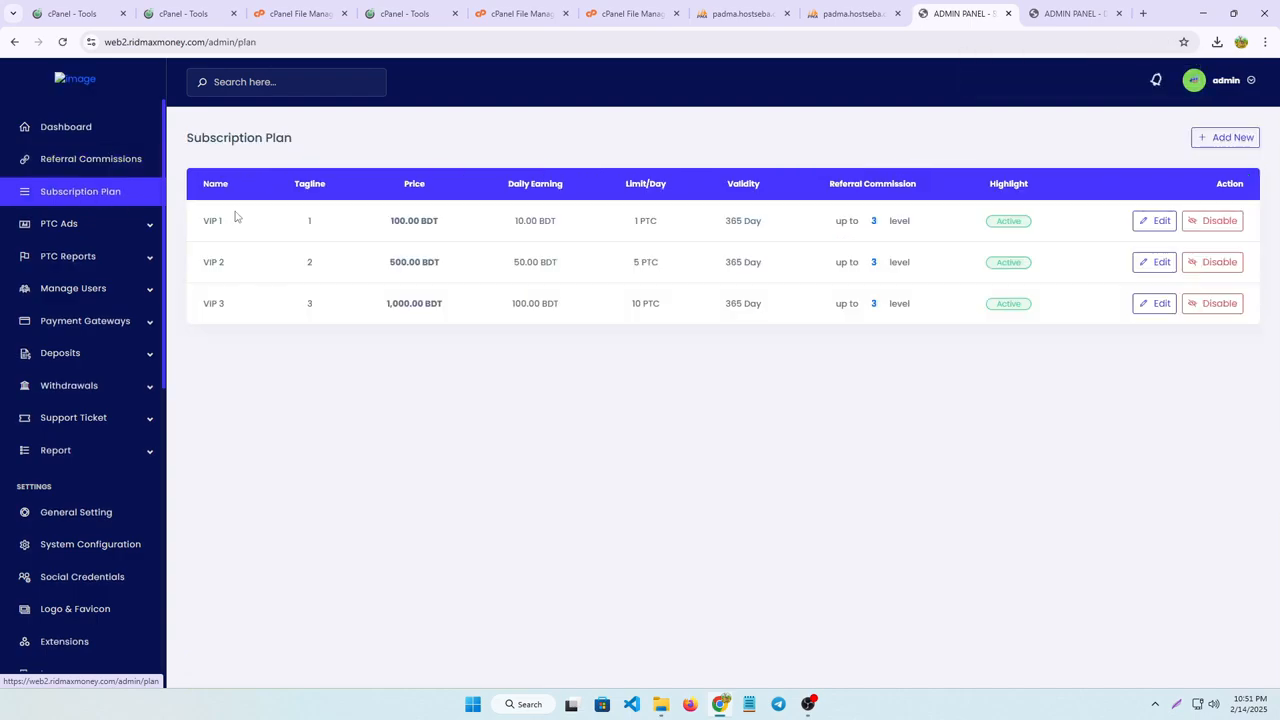
pyautogui.click(1157, 222)
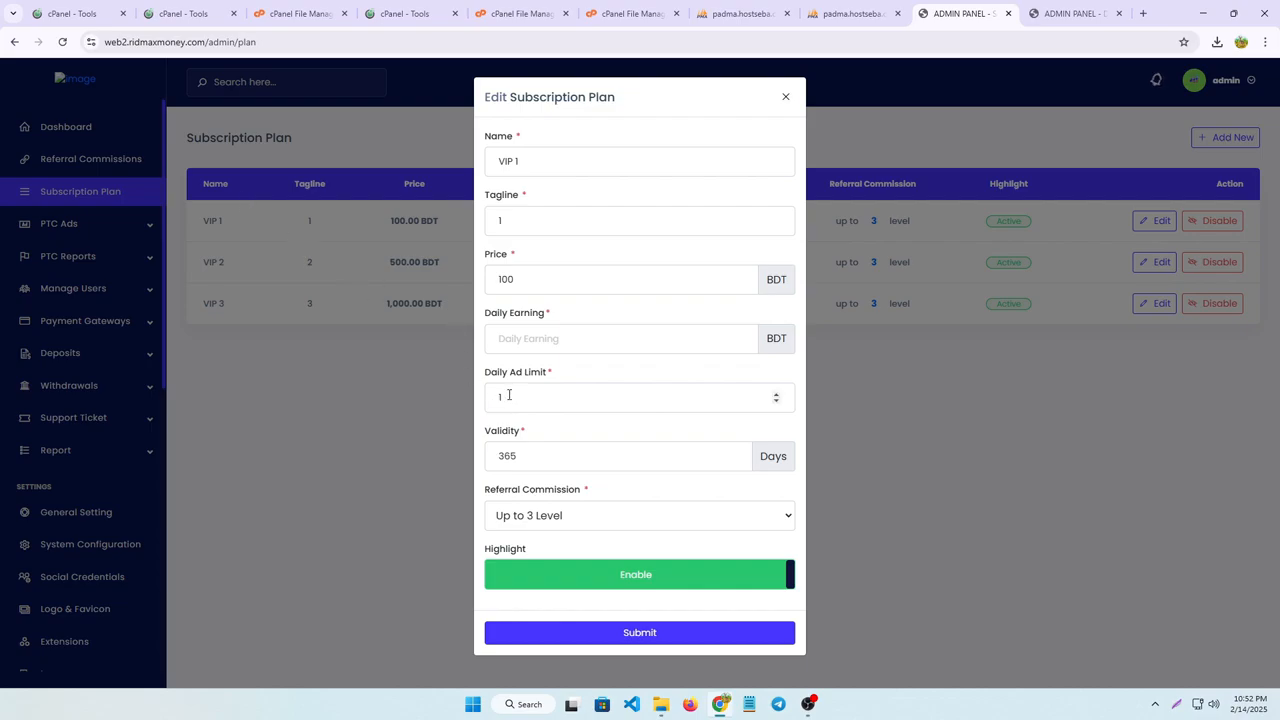
pyautogui.click(546, 516)
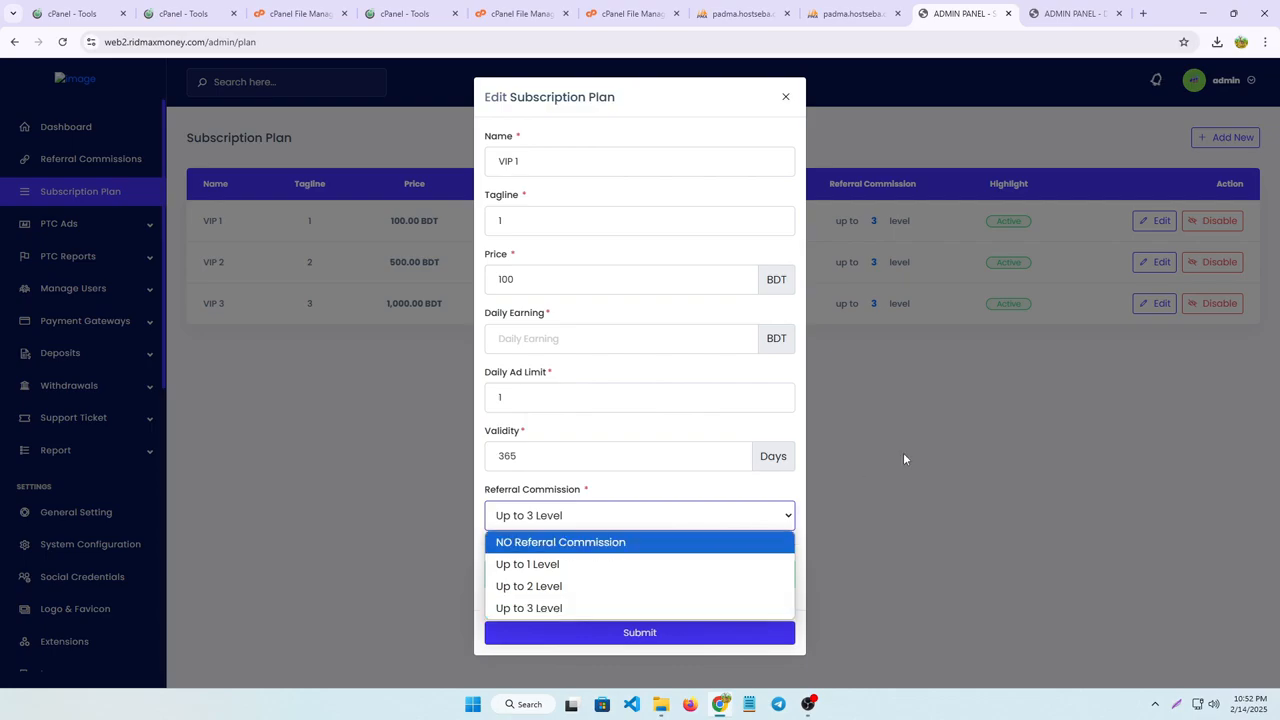
pyautogui.click(787, 98)
pyautogui.click(1253, 138)
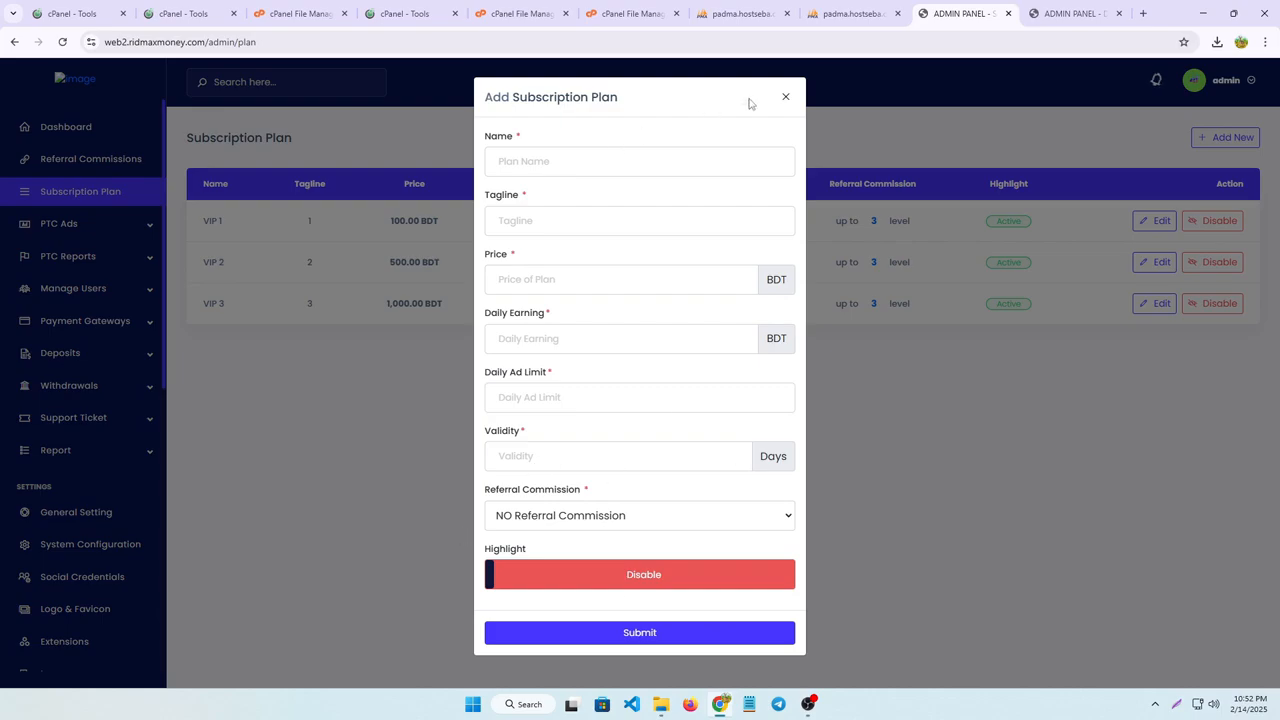
pyautogui.click(786, 99)
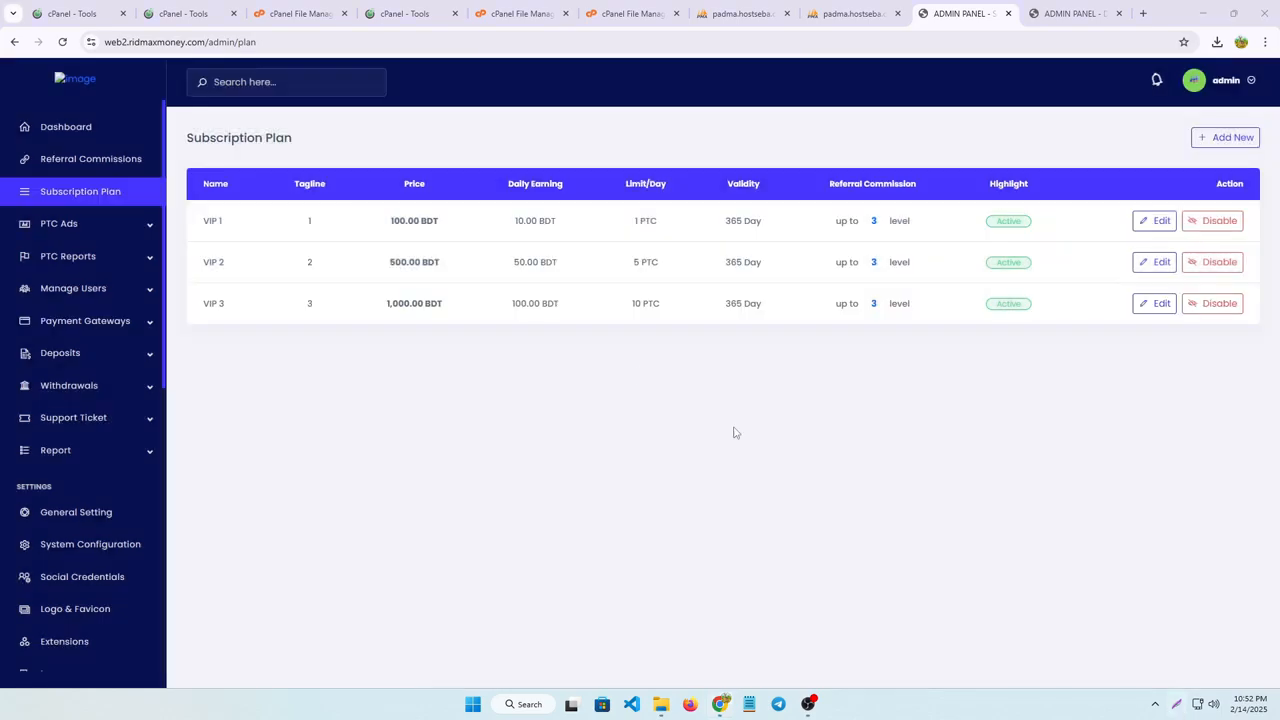
# - Look through the list of all PTC advertisements and view the first ad's edit form
pyautogui.moveTo(8, 200); pyautogui.dragTo(69, 223)
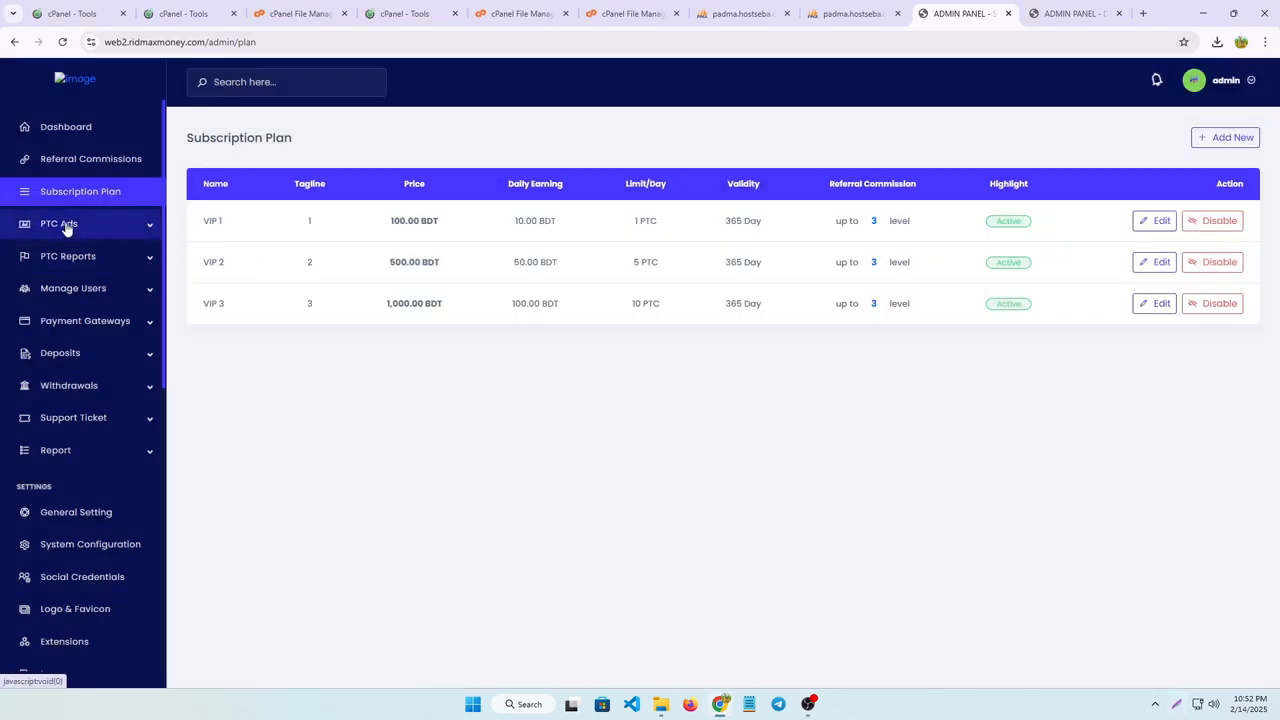
pyautogui.click(120, 226)
pyautogui.click(53, 255)
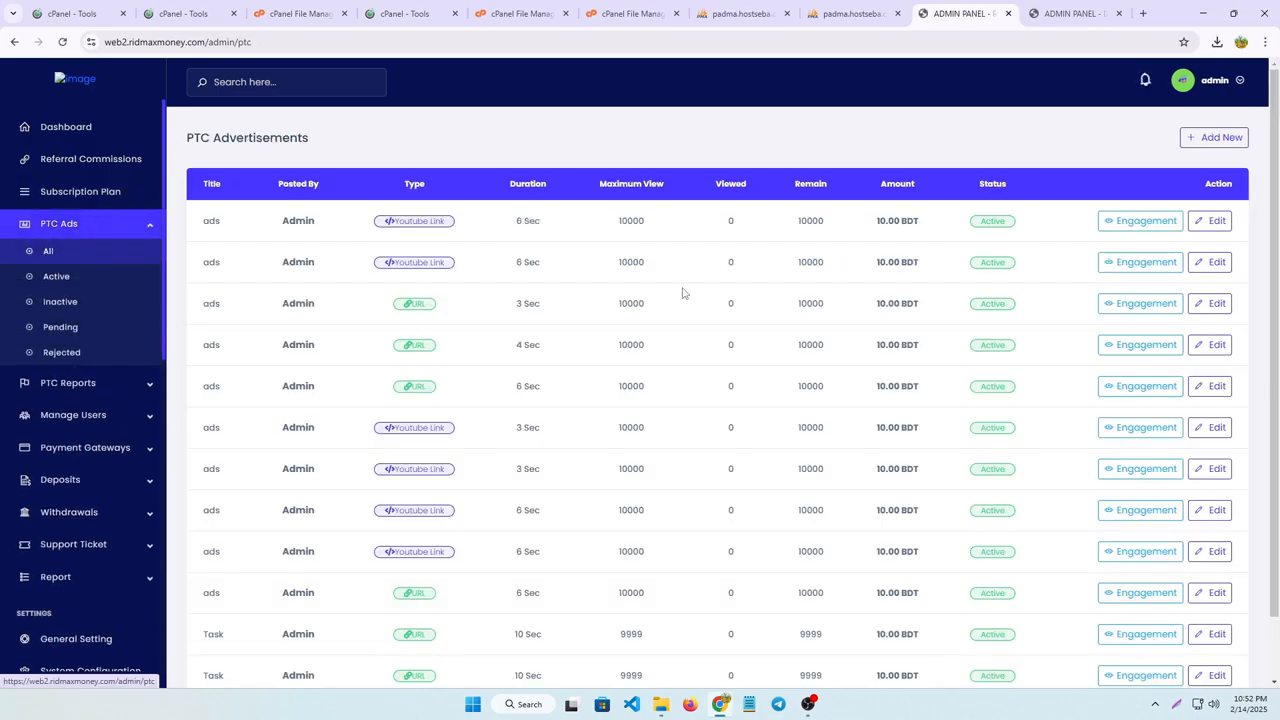
pyautogui.scroll(-2, 573, 388)
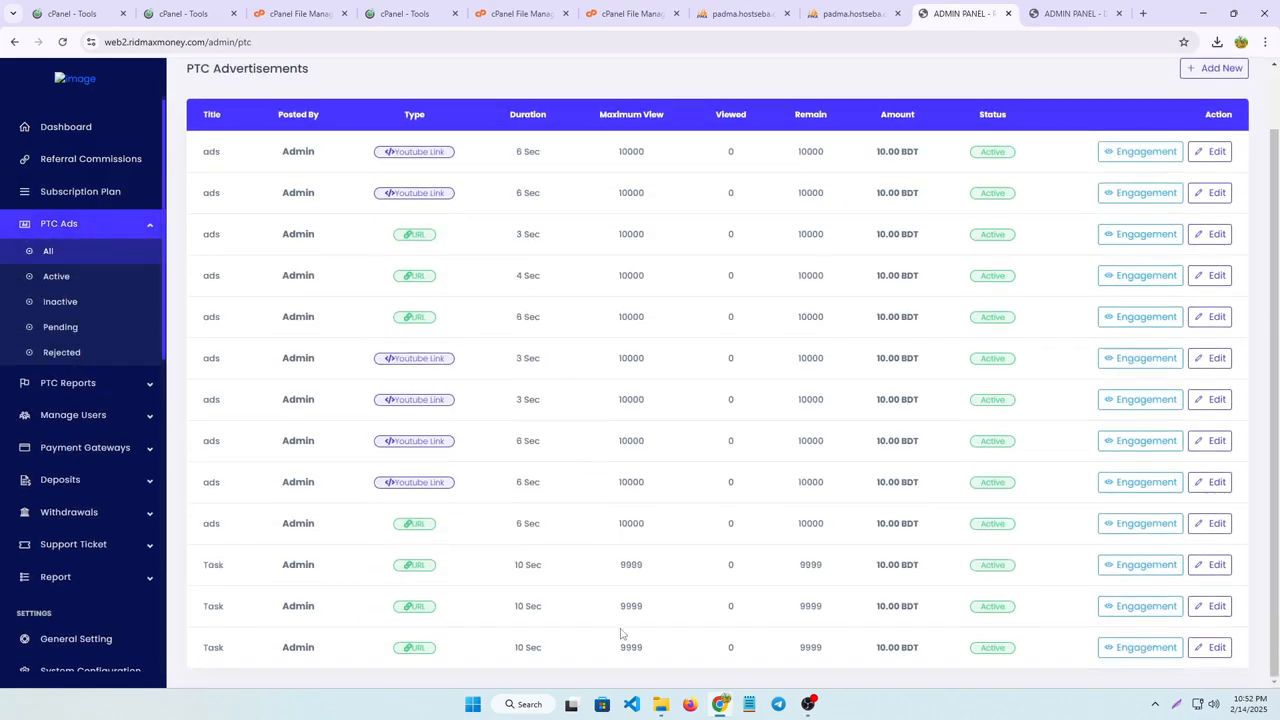
pyautogui.scroll(1, 623, 423)
pyautogui.scroll(-1, 591, 332)
pyautogui.scroll(2, 1150, 195)
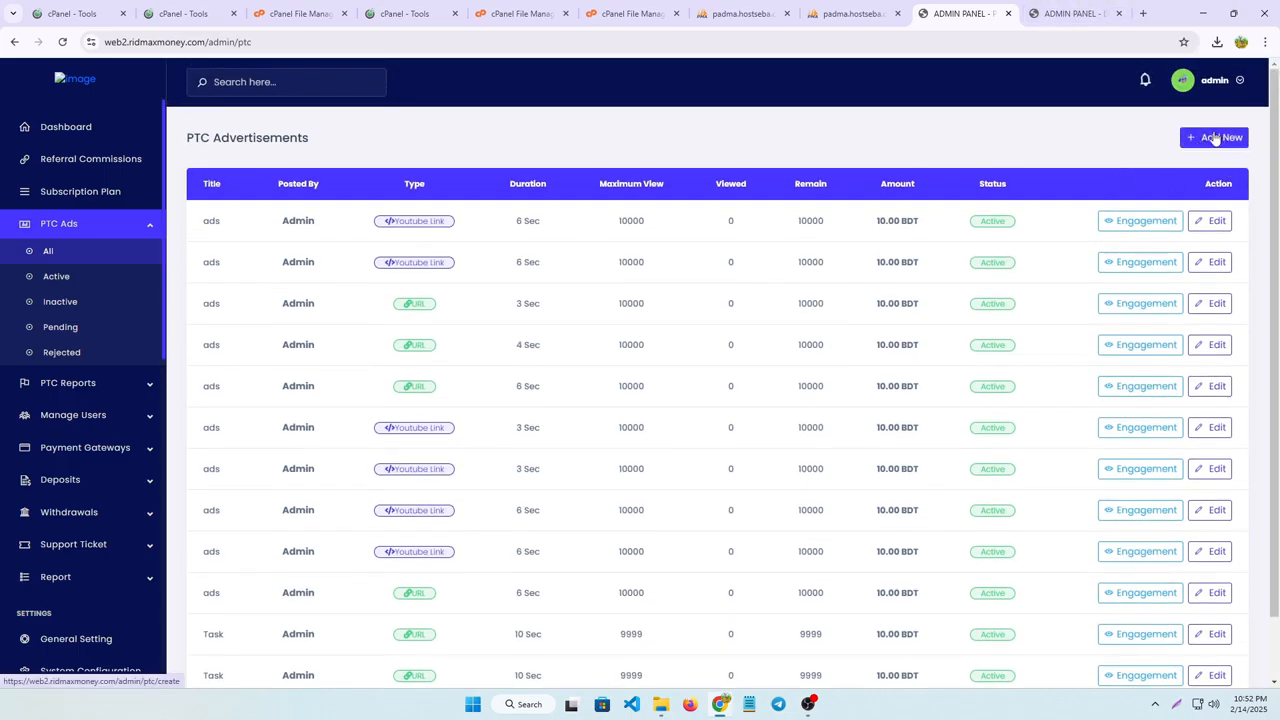
pyautogui.click(1210, 229)
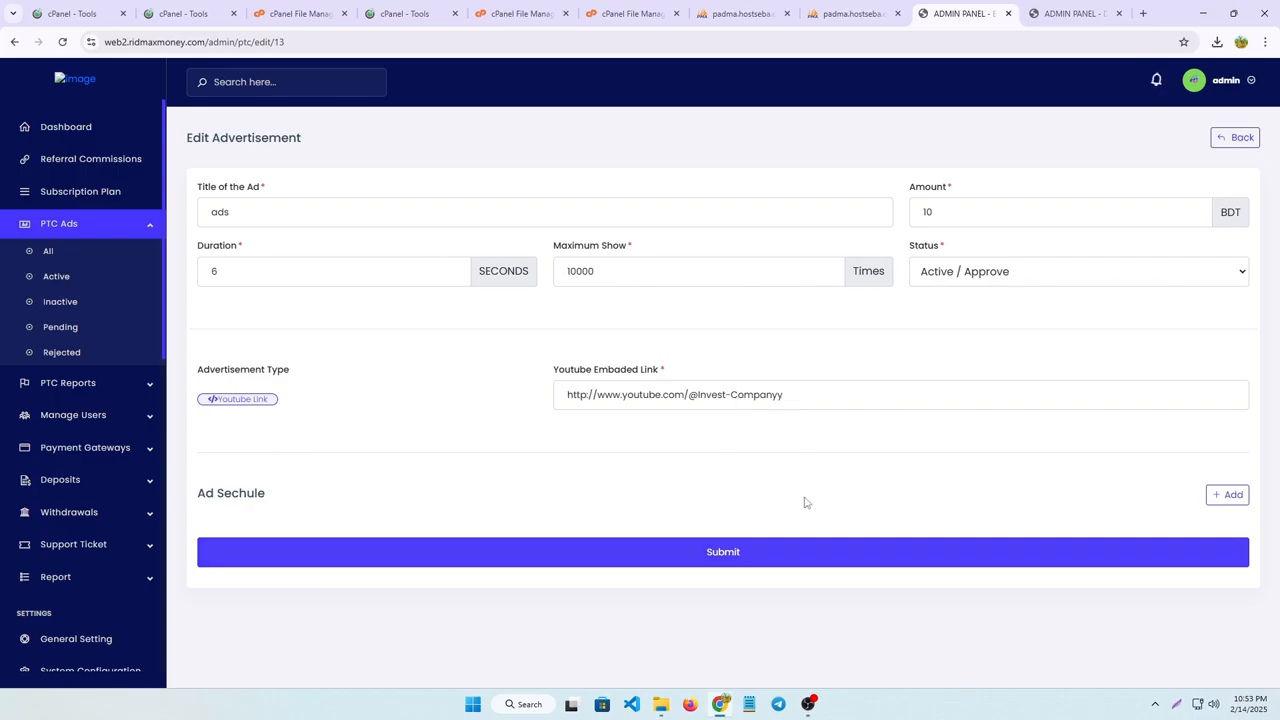
# - Expand Payment Gateways, outline it with the screenshot tool and discard the capture
pyautogui.click(72, 450)
pyautogui.press('shift+super+s')
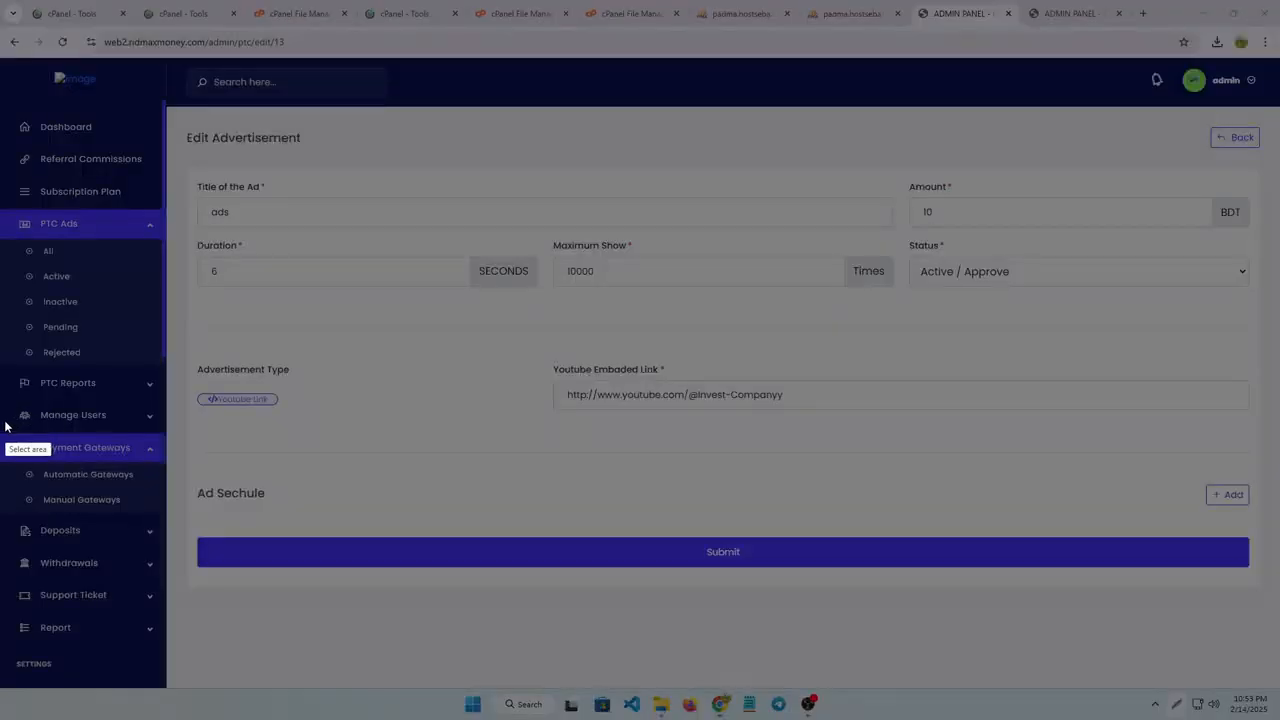
pyautogui.moveTo(1, 425); pyautogui.dragTo(162, 467)
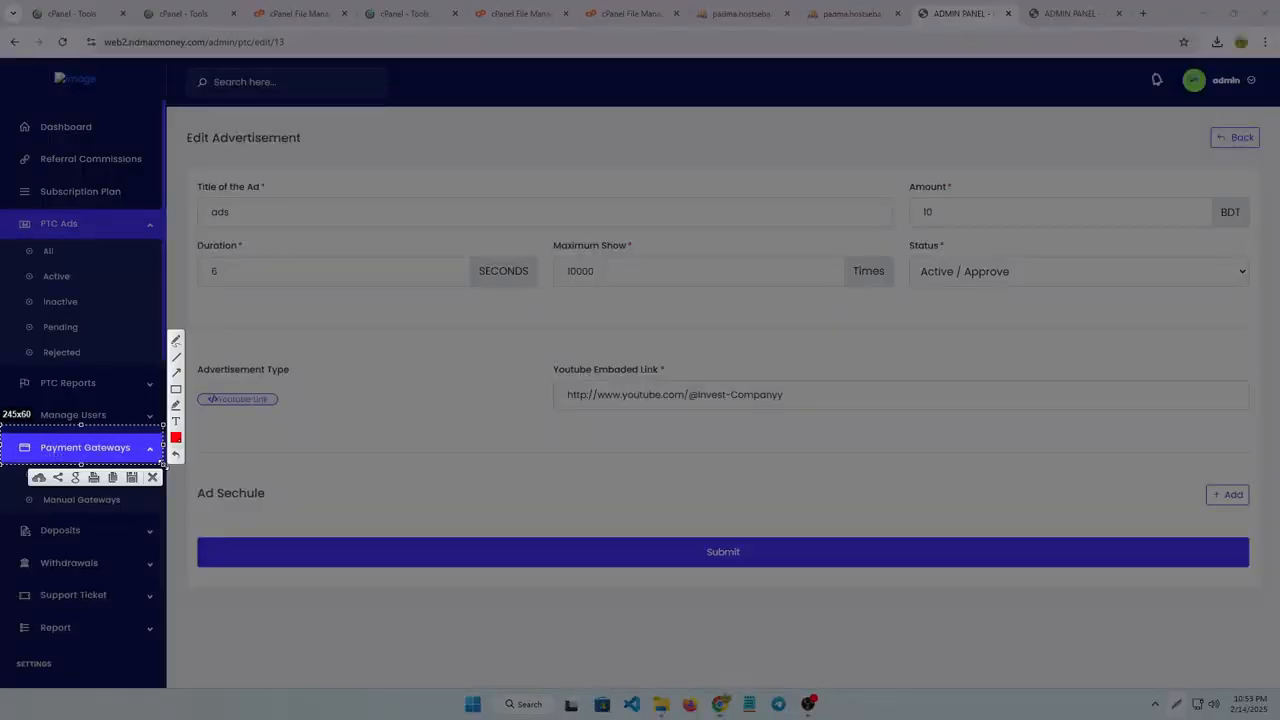
pyautogui.click(154, 477)
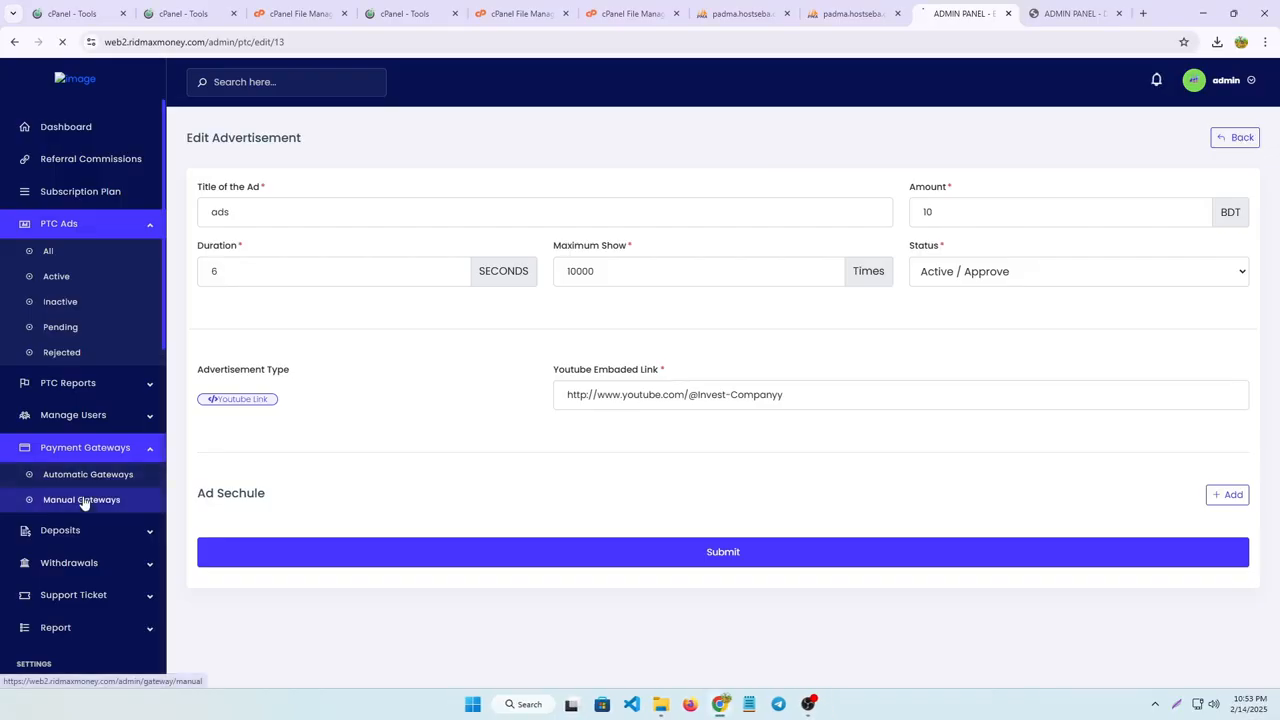
# - Examine the Nagad manual gateway's amount range, charges, deposit instruction and user data fields
pyautogui.click(84, 502)
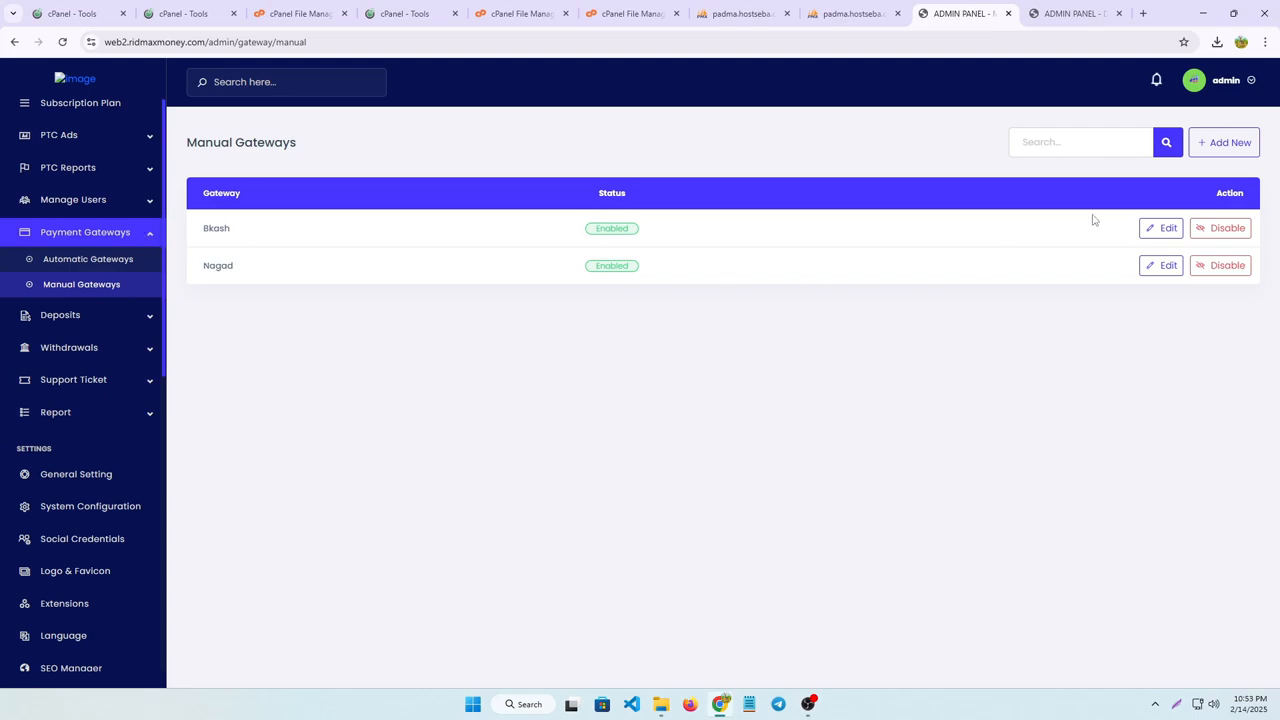
pyautogui.click(1155, 266)
pyautogui.scroll(-3, 390, 224)
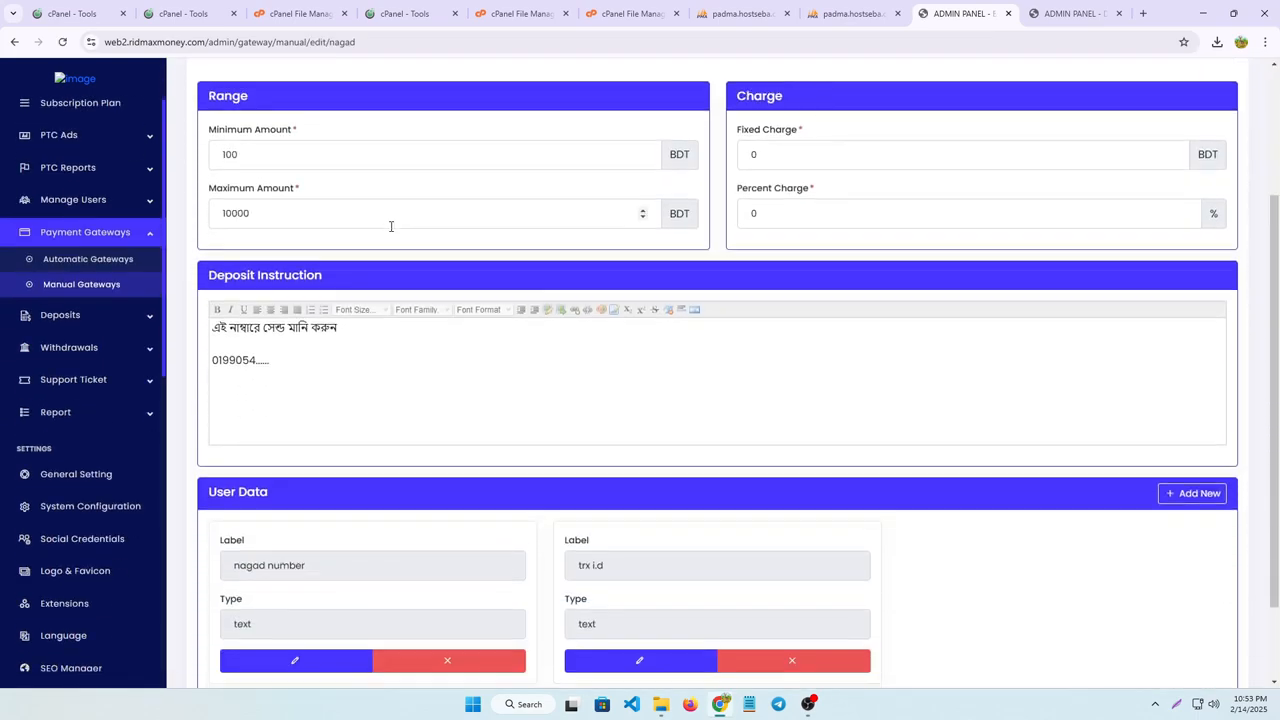
pyautogui.scroll(3, 394, 190)
pyautogui.scroll(-1, 176, 295)
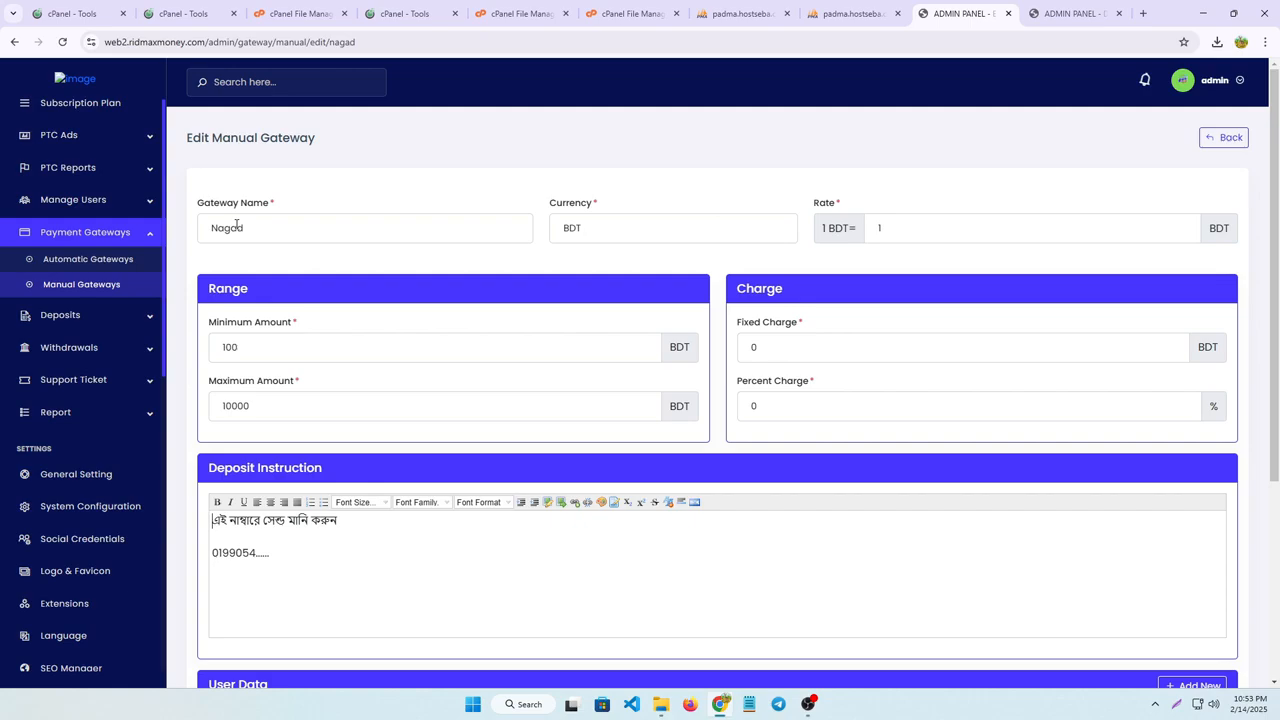
pyautogui.scroll(-1, 345, 285)
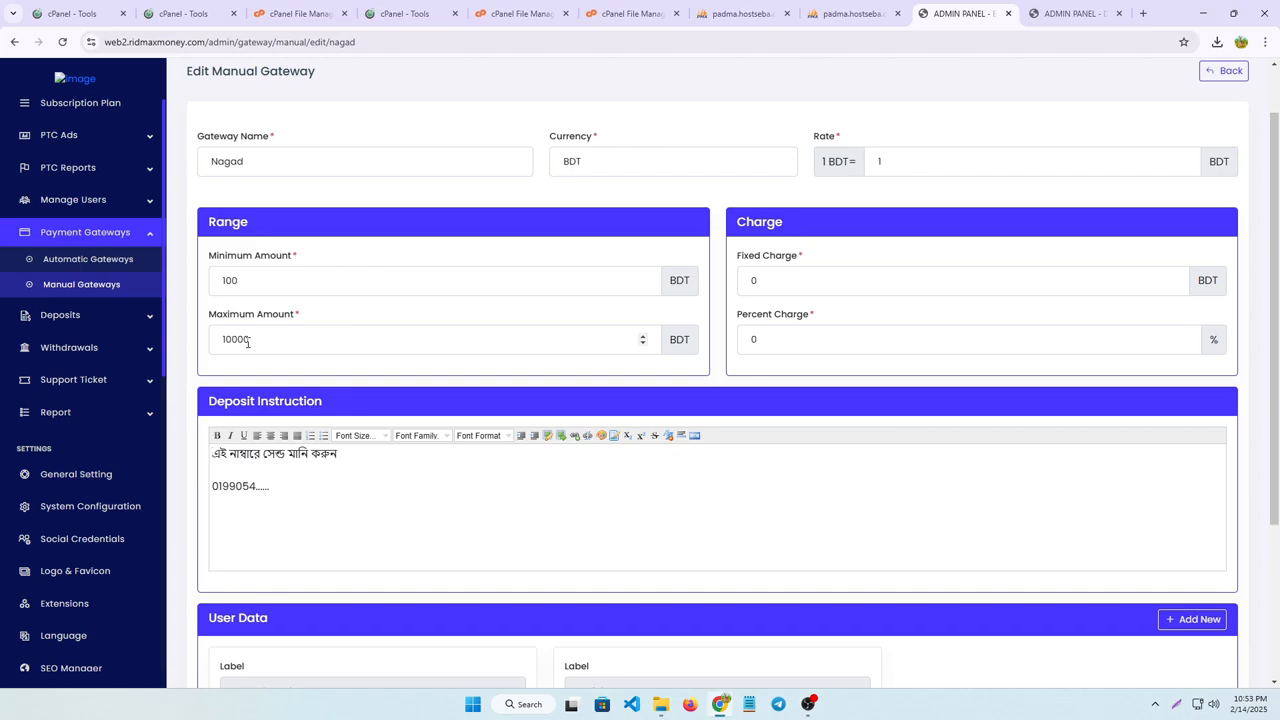
pyautogui.scroll(-2, 256, 400)
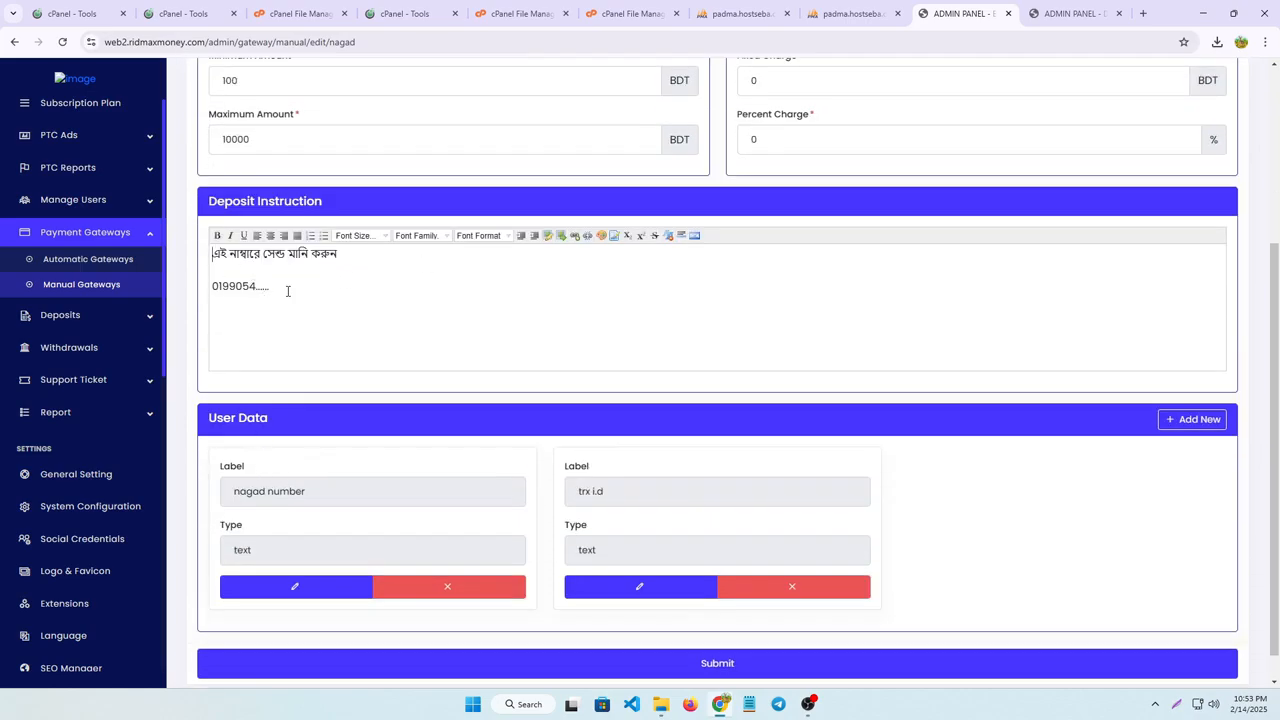
pyautogui.scroll(-1, 391, 500)
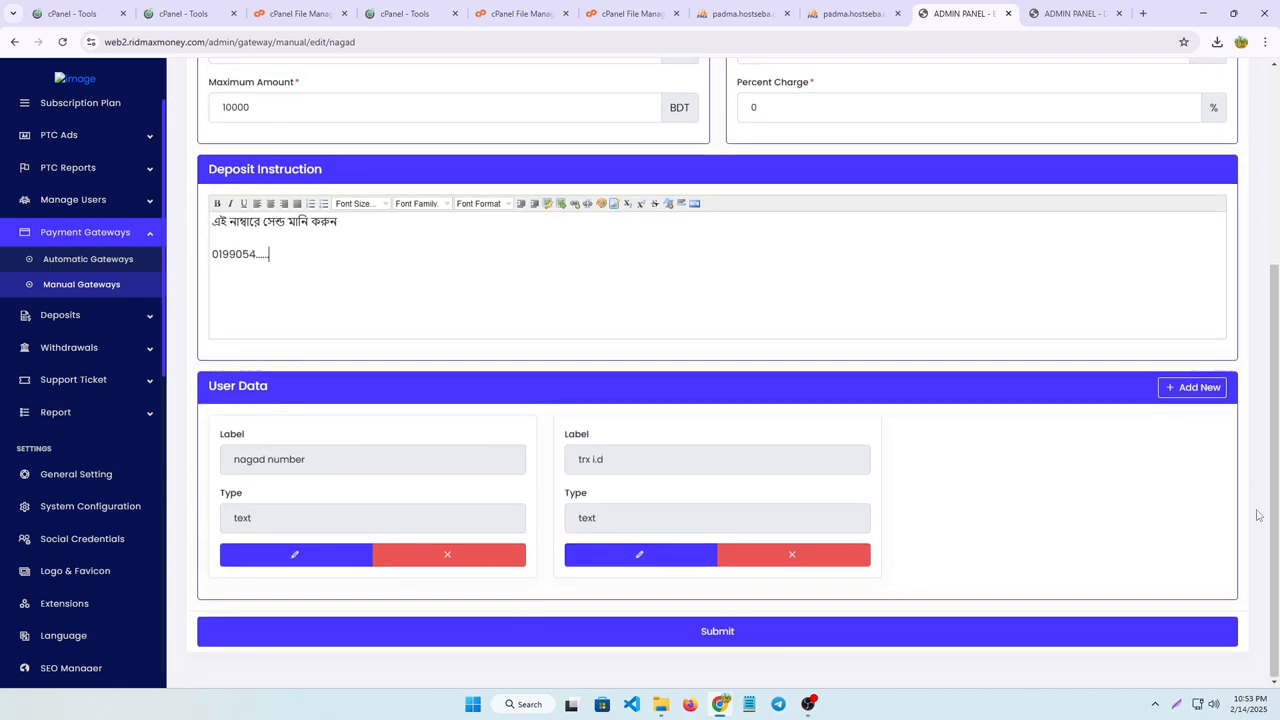
# - View the Pending Deposits page in the admin panel
pyautogui.click(89, 316)
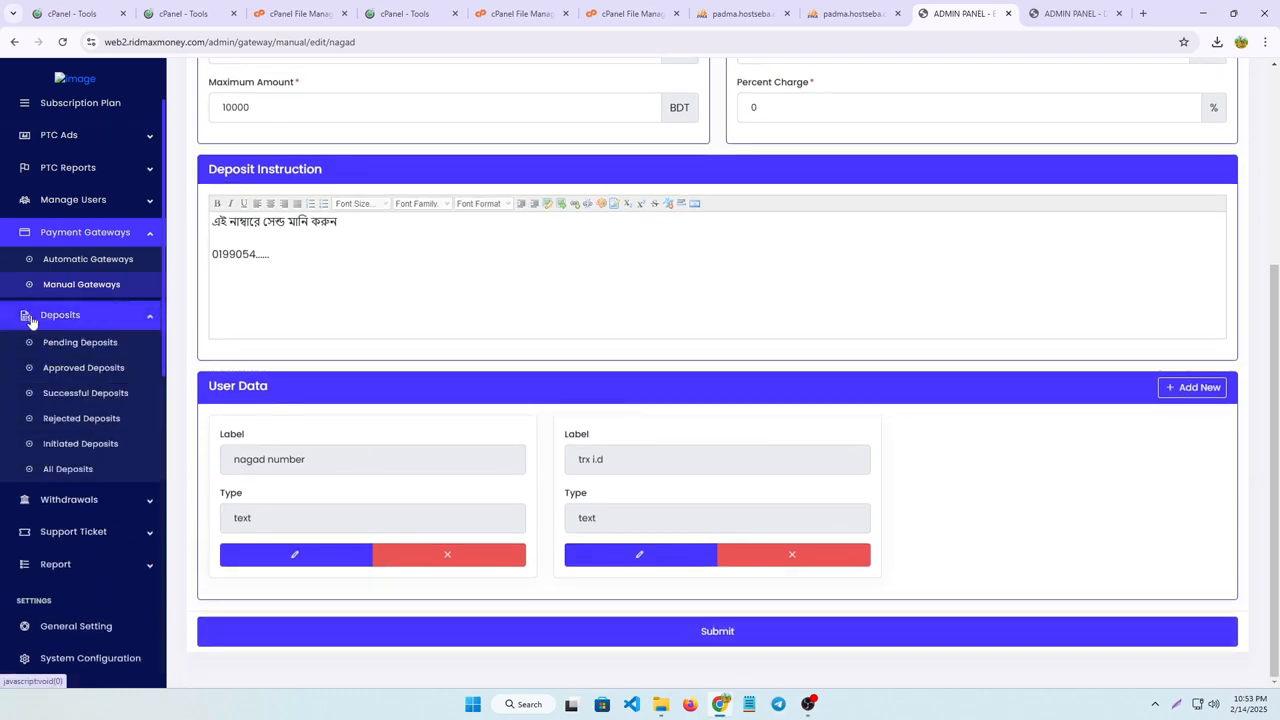
pyautogui.click(55, 343)
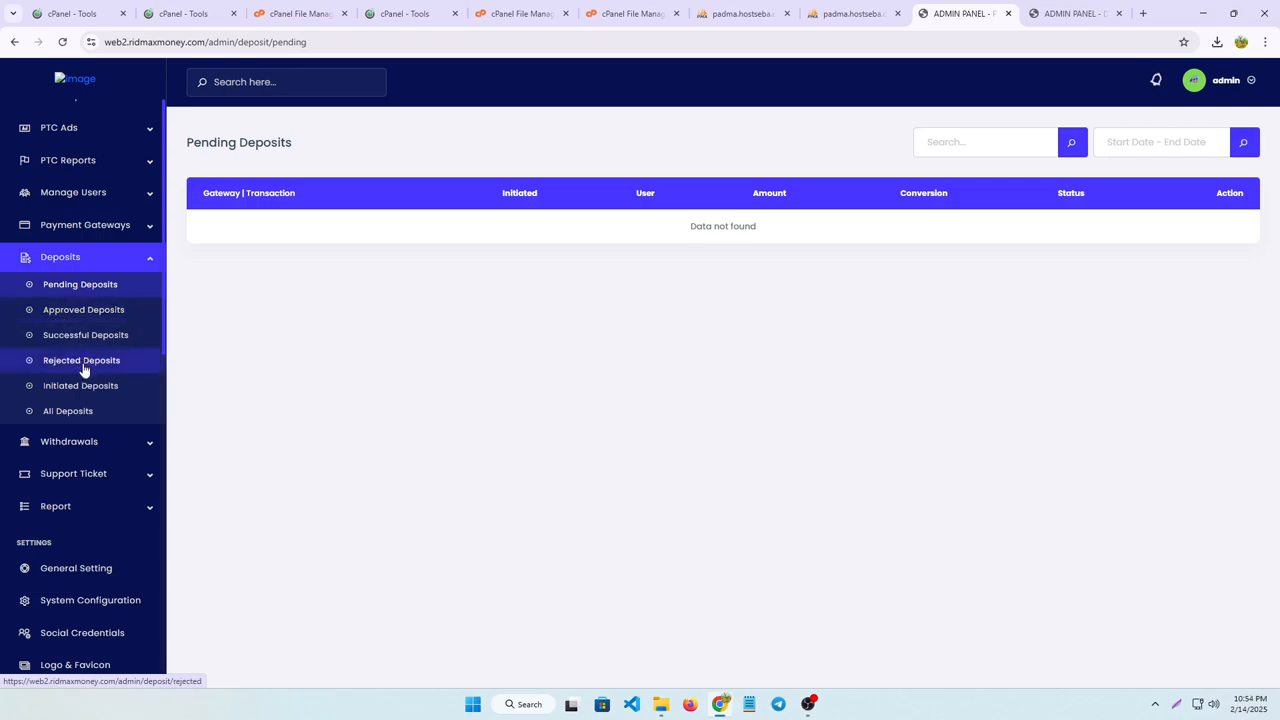
# - Examine the Bkash withdrawal method's amount range and charge settings, and view the Pending Withdrawals page
pyautogui.scroll(-1, 86, 380)
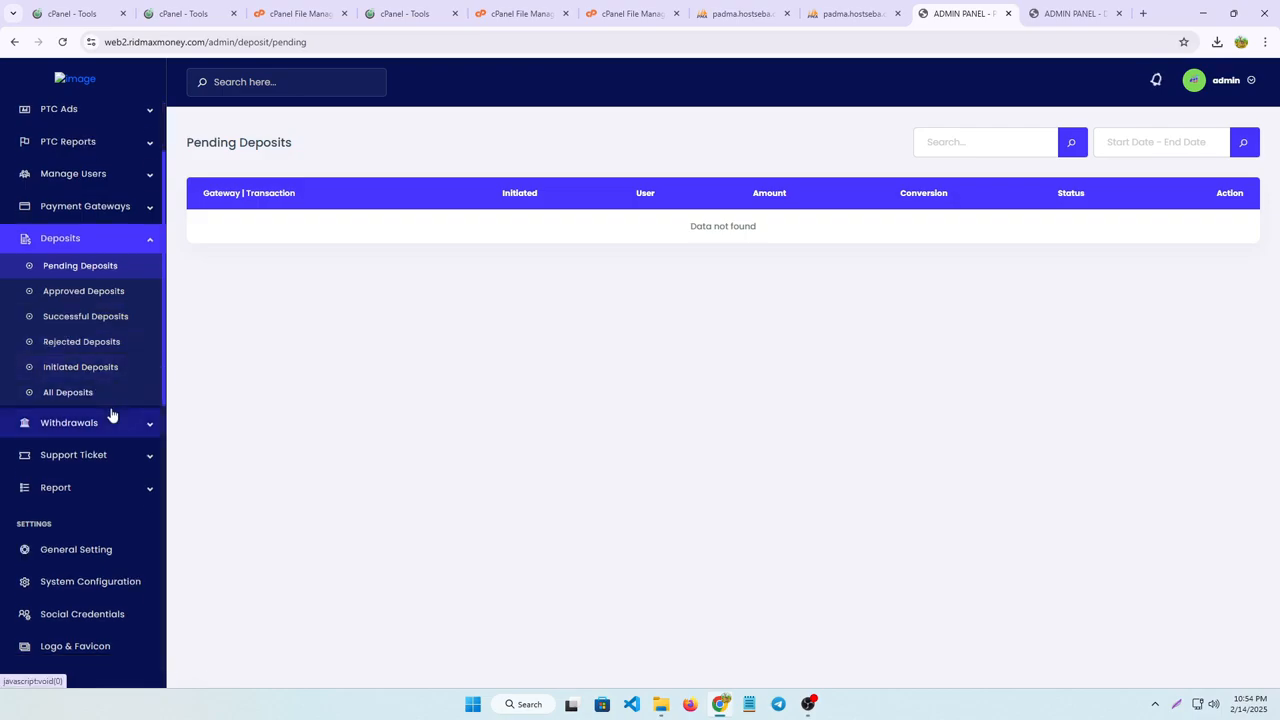
pyautogui.click(114, 428)
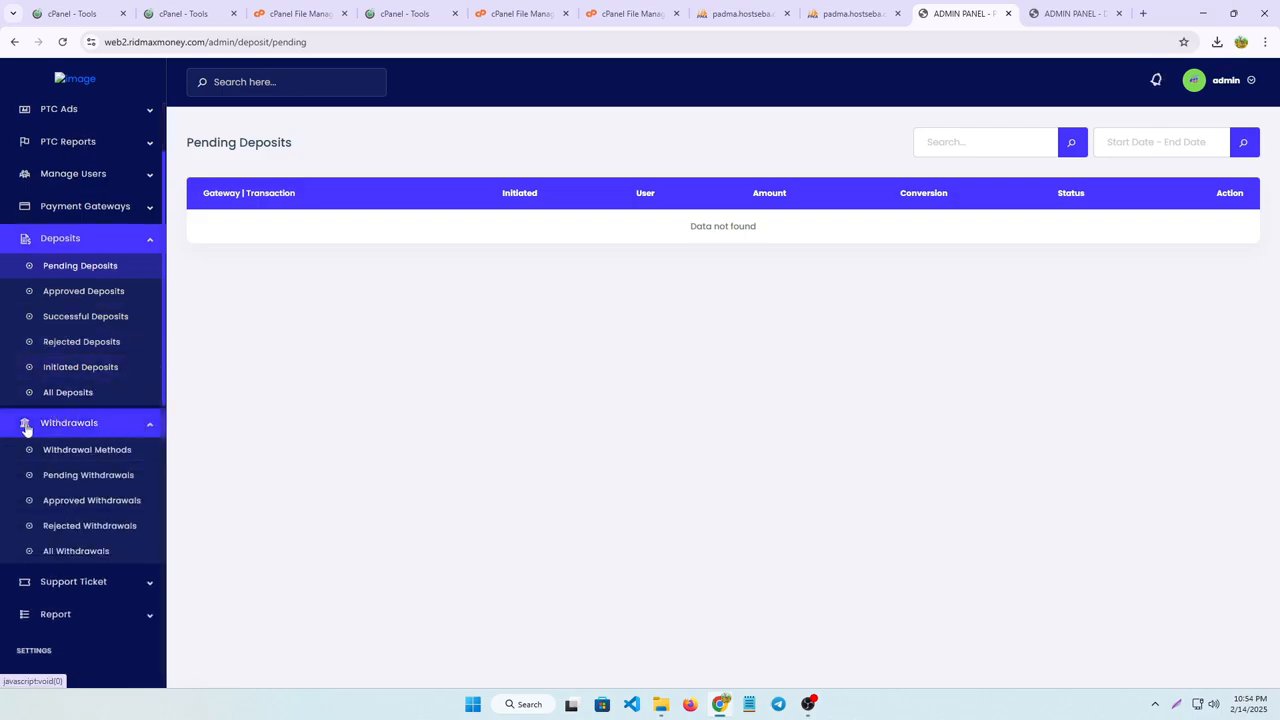
pyautogui.click(88, 452)
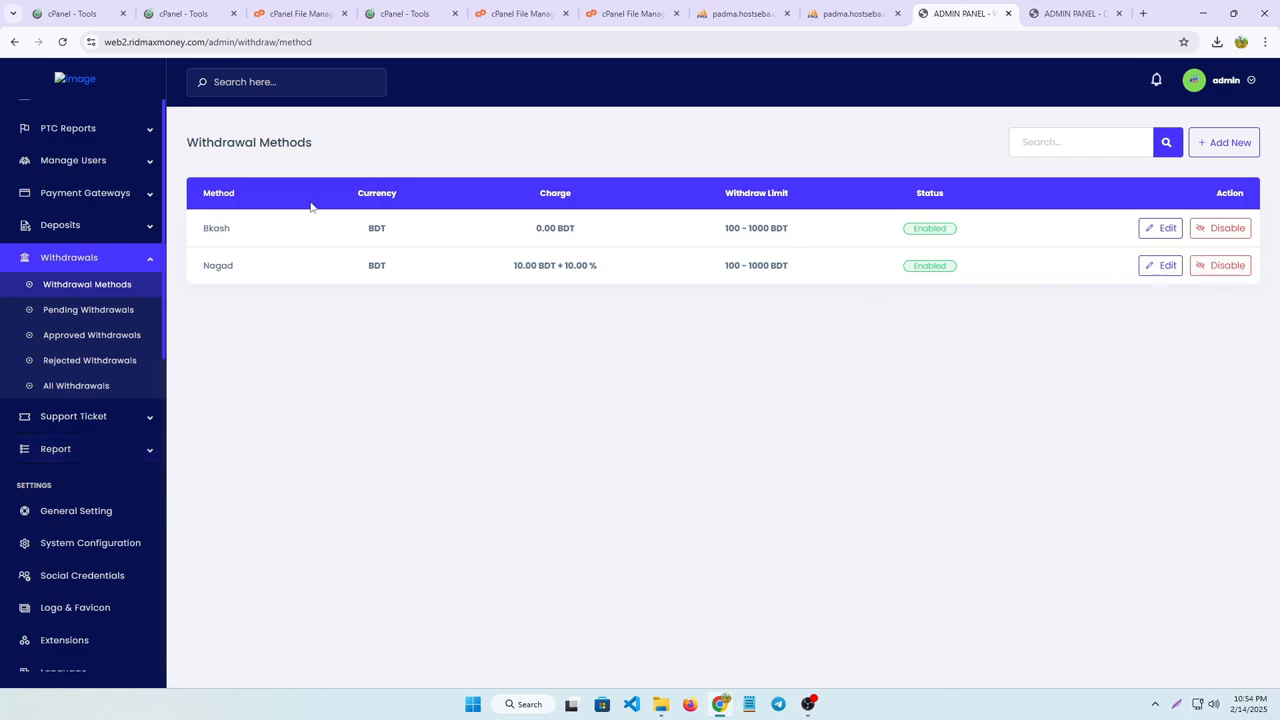
pyautogui.click(1163, 236)
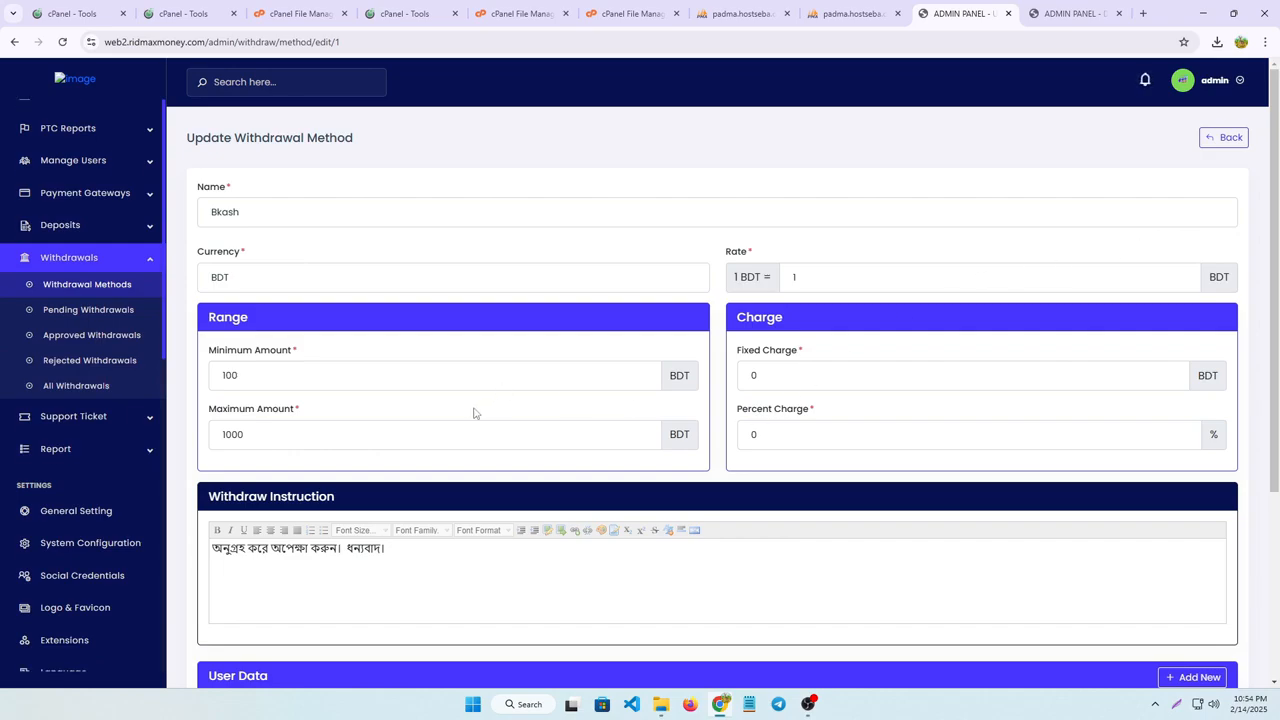
pyautogui.click(262, 376)
pyautogui.click(250, 436)
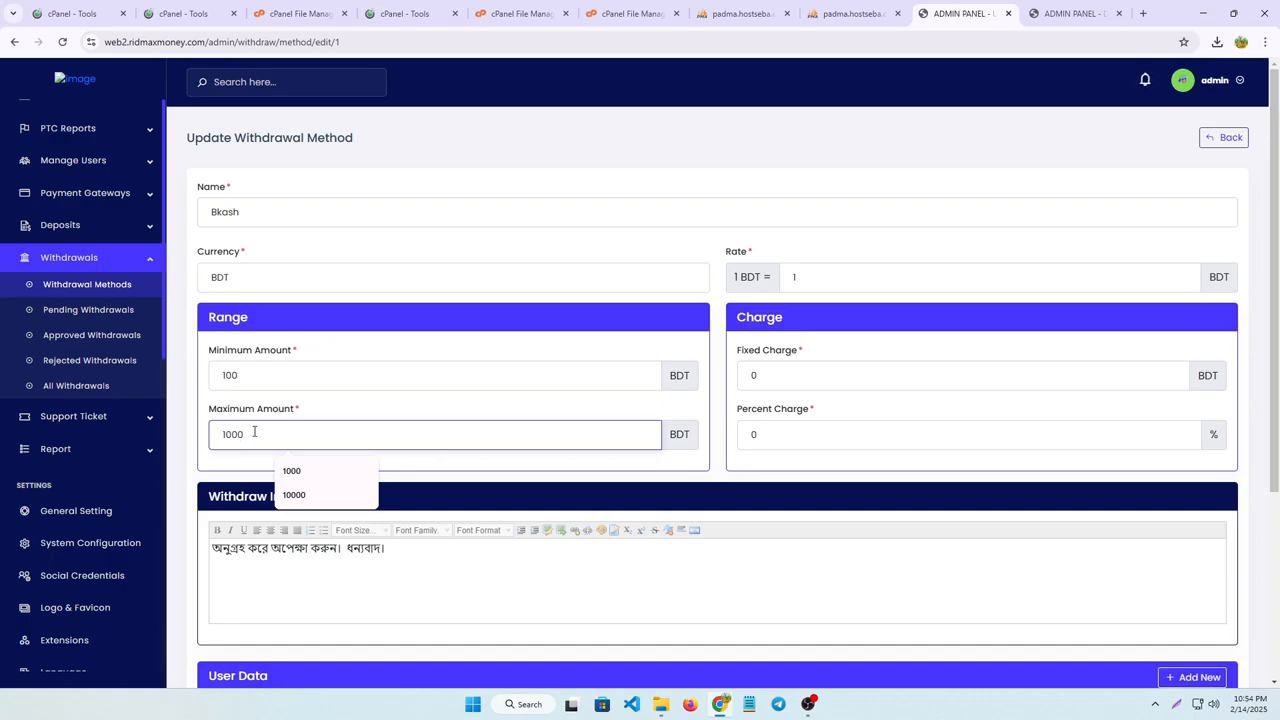
pyautogui.click(74, 318)
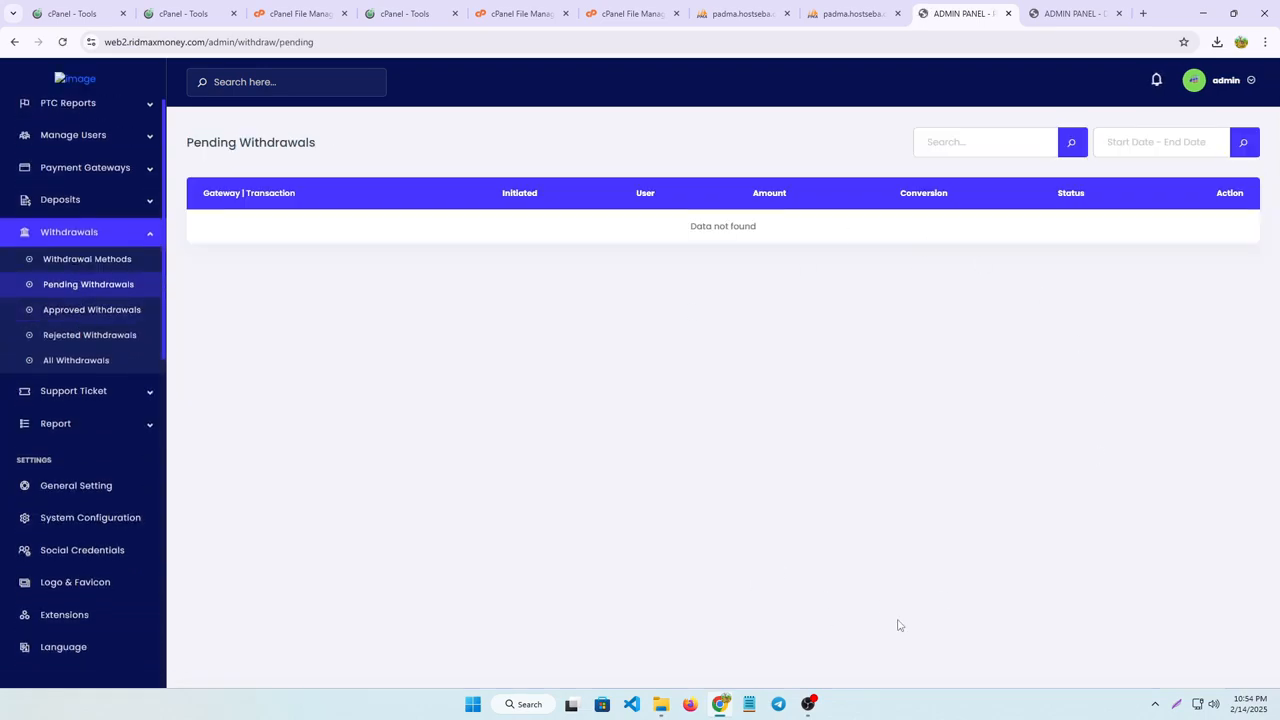
# - Enter USDT as the site currency in General Setting, leaving the form unsubmitted
pyautogui.scroll(-3, 3, 551)
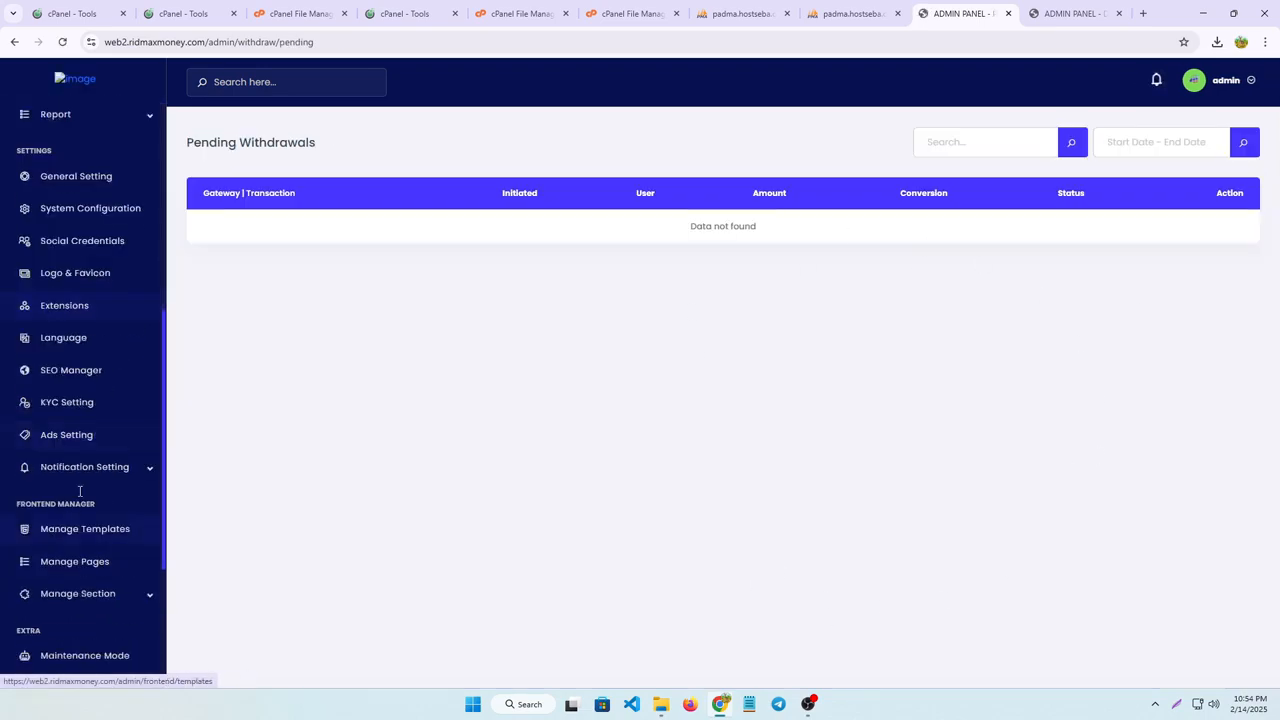
pyautogui.click(69, 177)
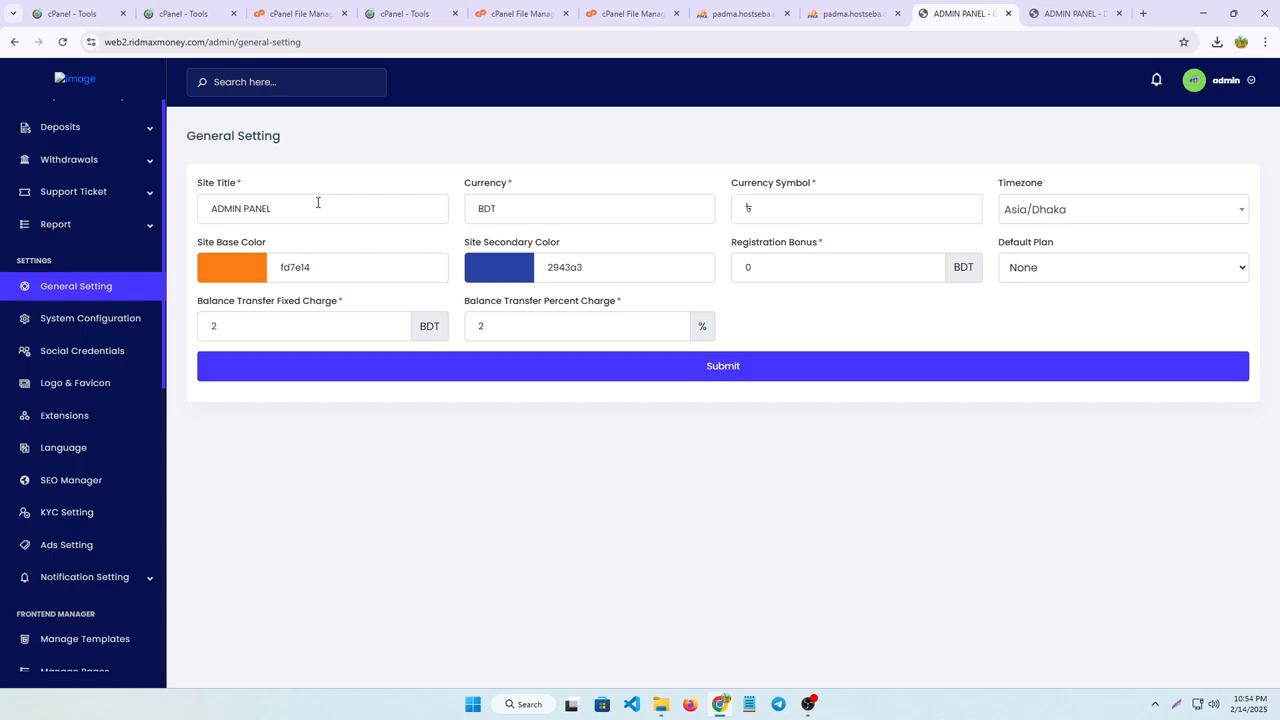
pyautogui.click(524, 210)
pyautogui.press('BackSpace')
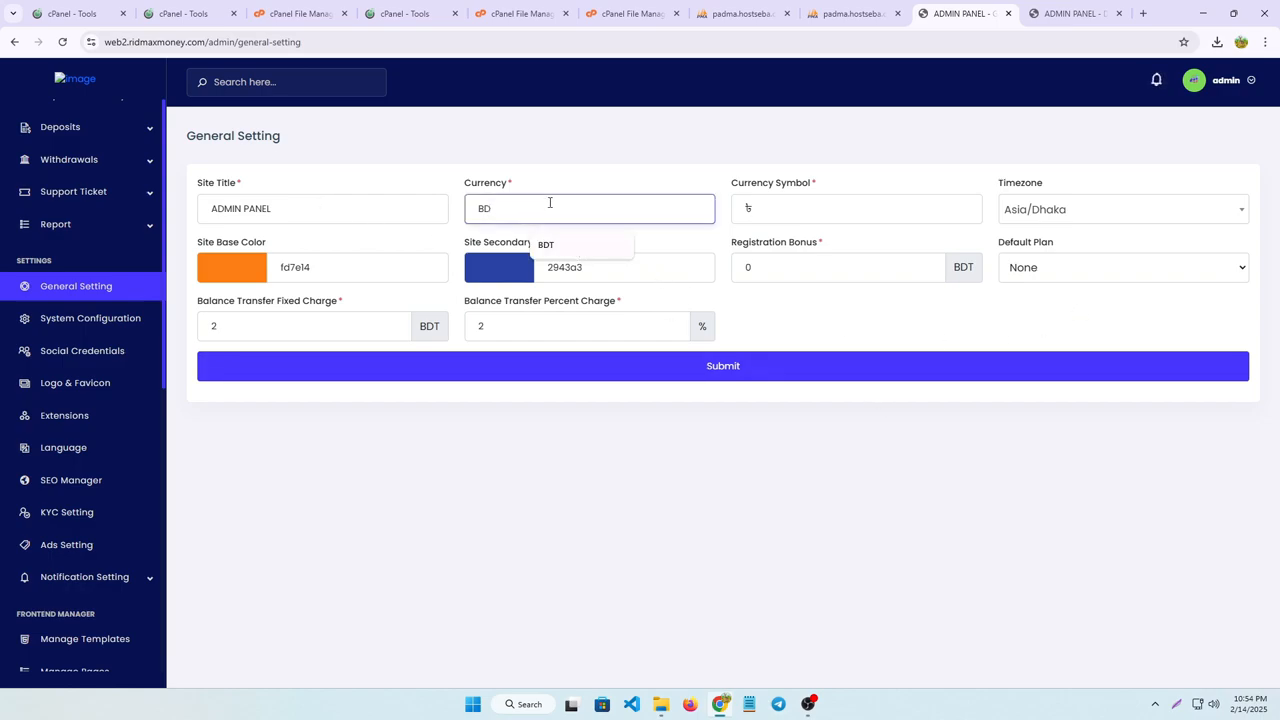
pyautogui.press('BackSpace')
pyautogui.press('BackSpace')
pyautogui.write('U')
pyautogui.press('Down')
pyautogui.press('Return')
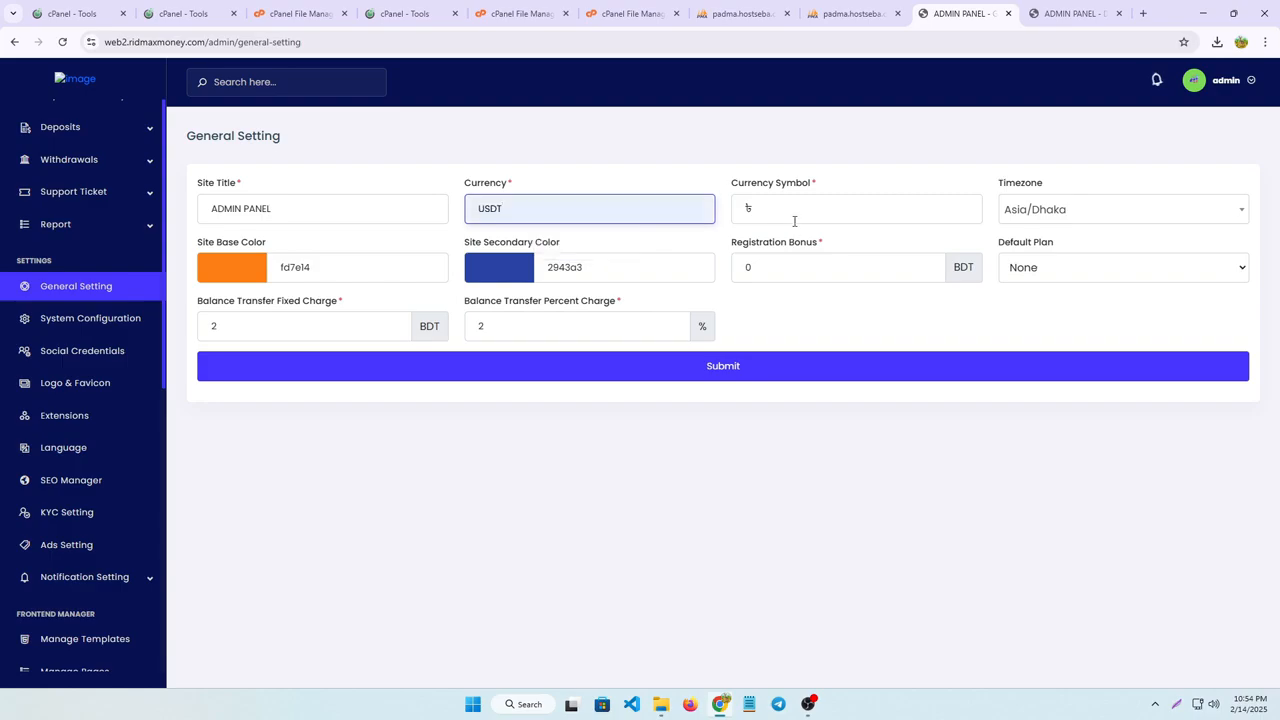
pyautogui.click(795, 210)
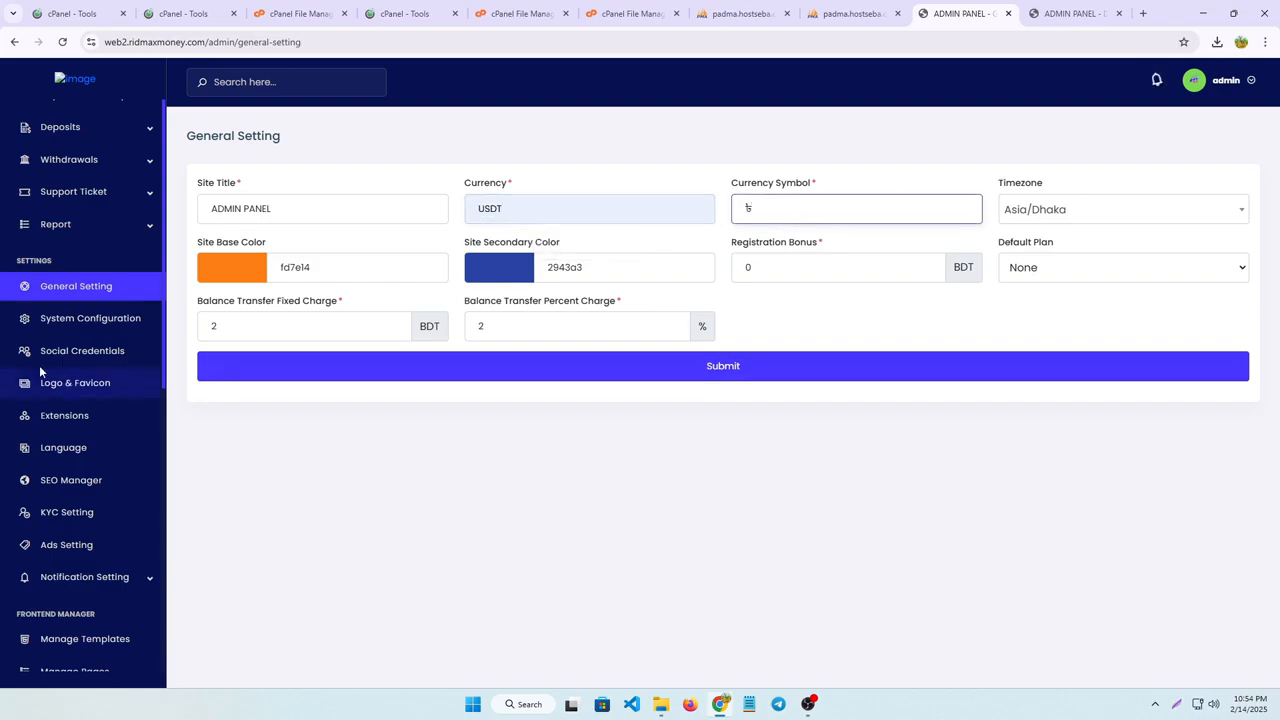
# - Return to the admin dashboard, view the registered user's details and log in as that user
pyautogui.scroll(-1, 91, 520)
pyautogui.scroll(4, 106, 446)
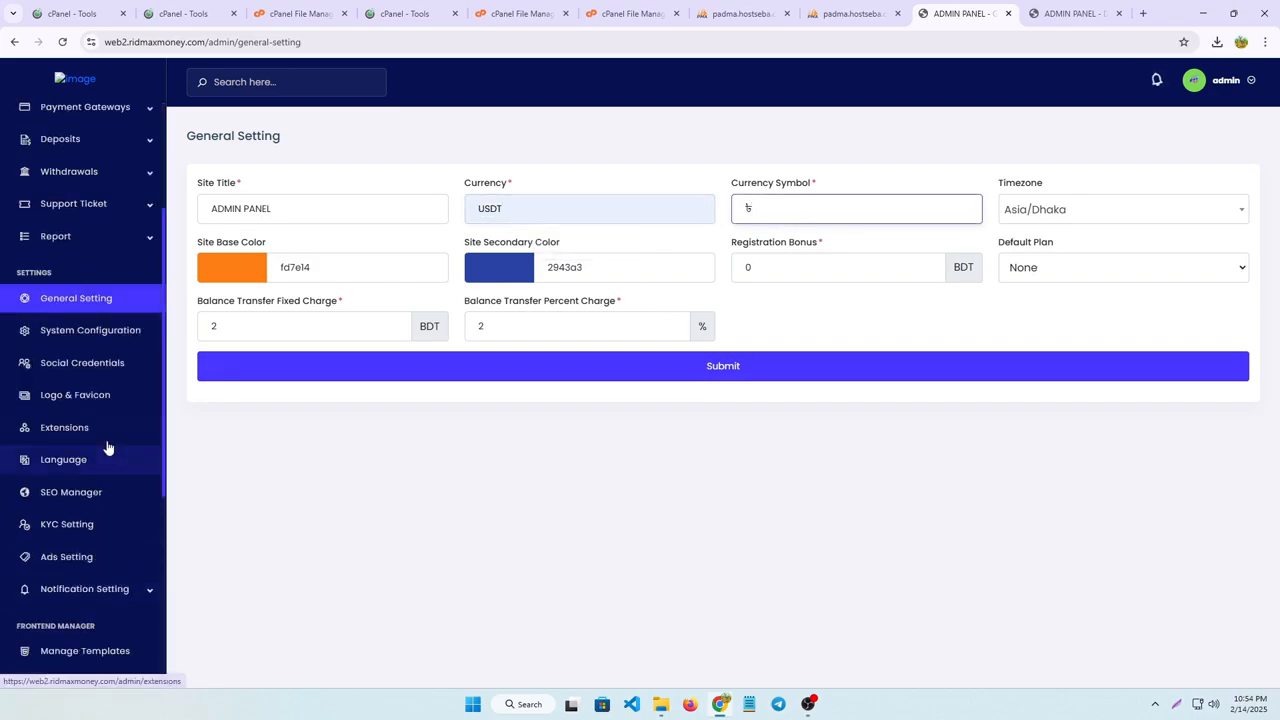
pyautogui.click(74, 130)
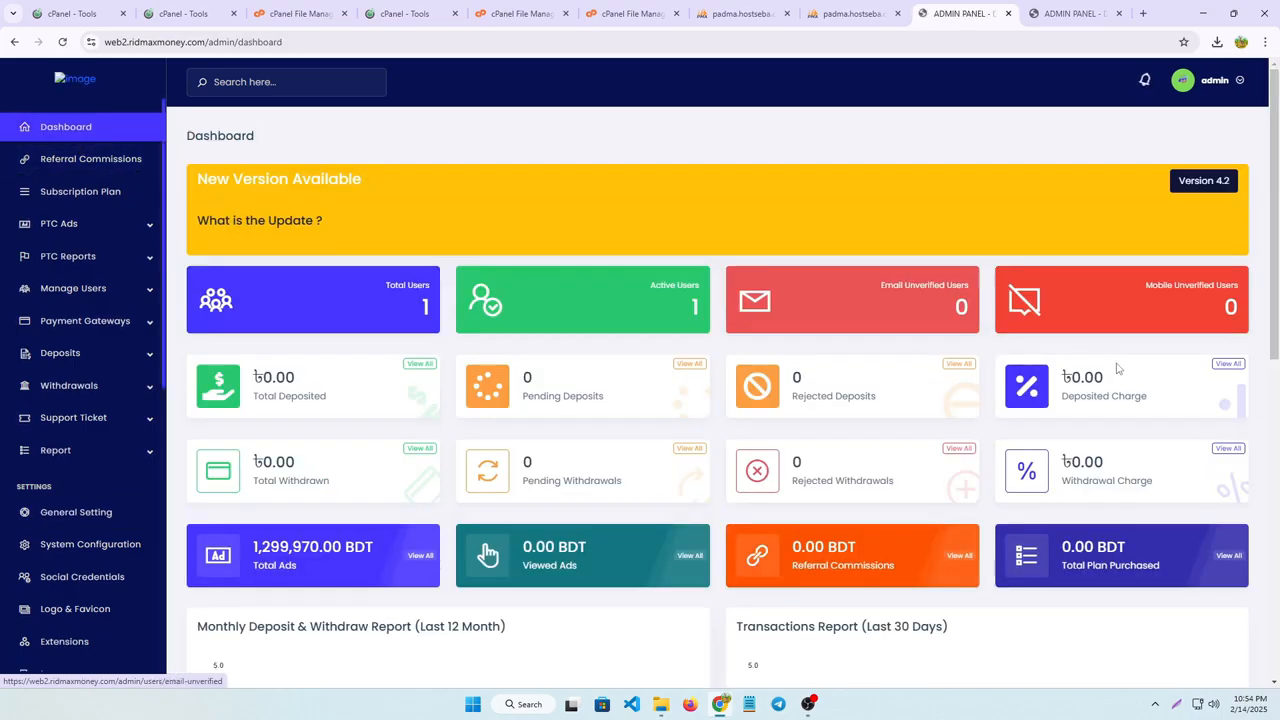
pyautogui.click(403, 296)
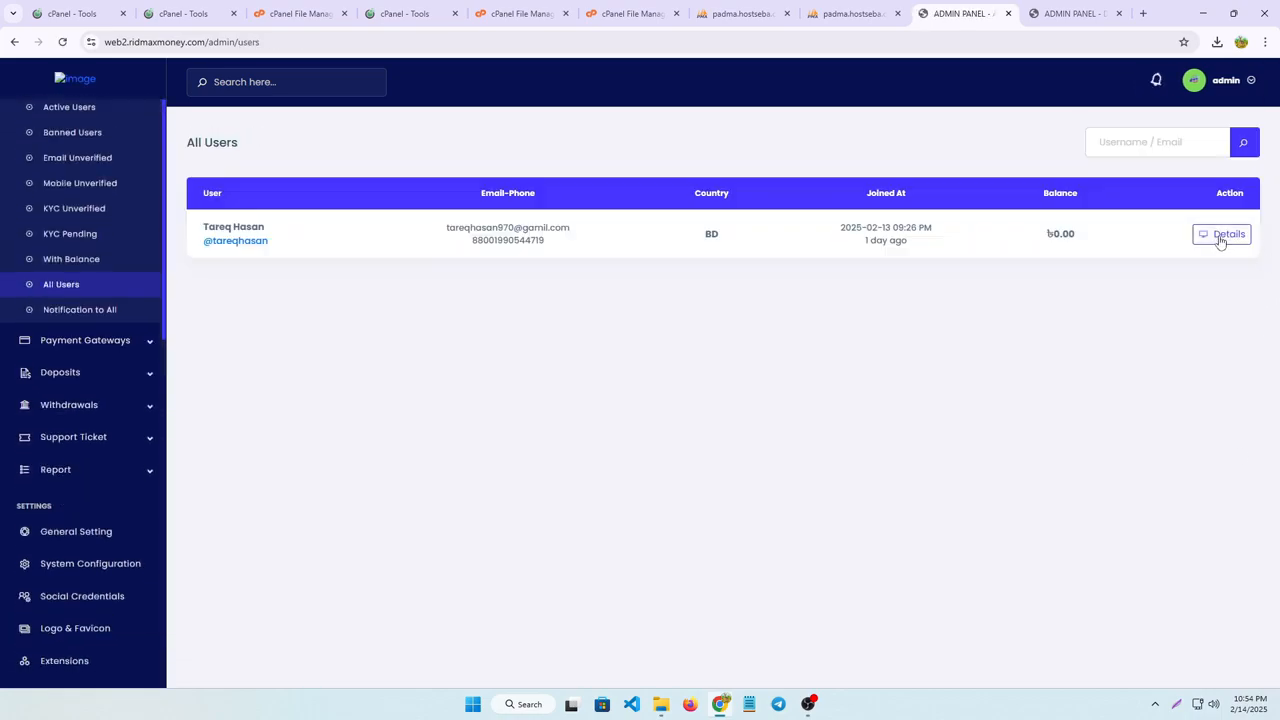
pyautogui.click(1220, 236)
pyautogui.click(951, 254)
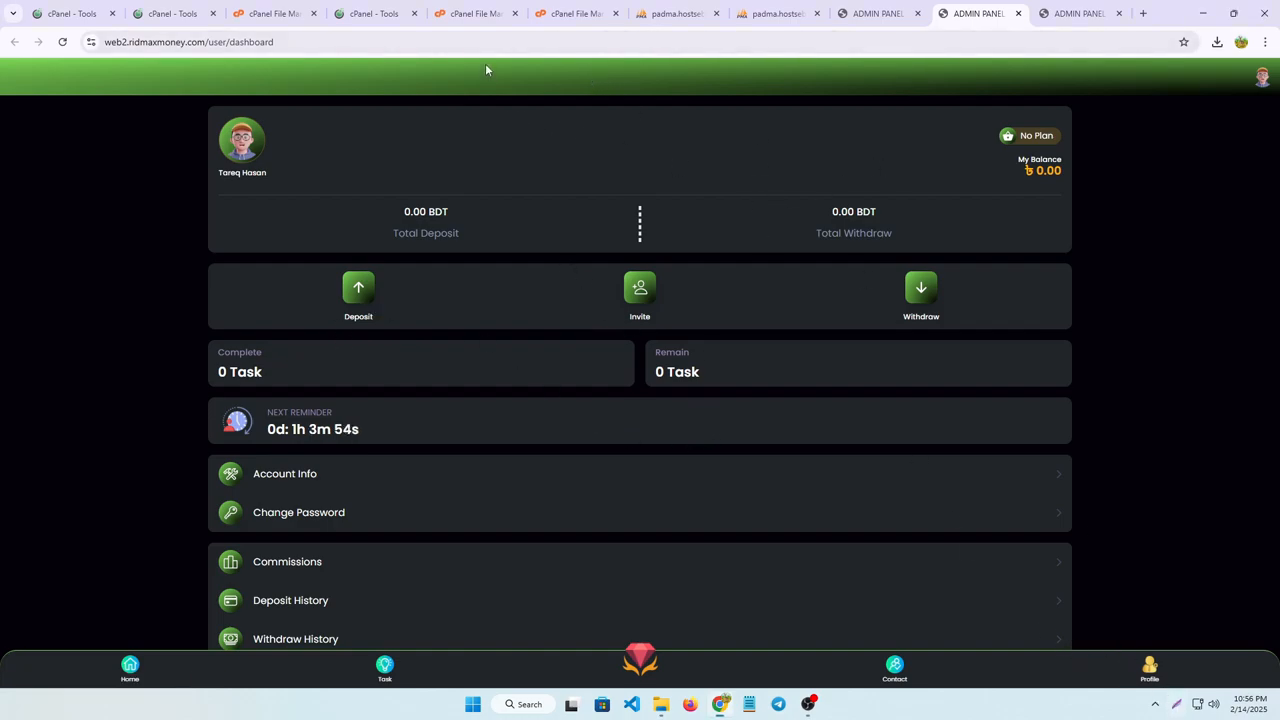
# - Outline the user dashboard's empty header bar with the screenshot tool and discard the capture
pyautogui.press('Print')
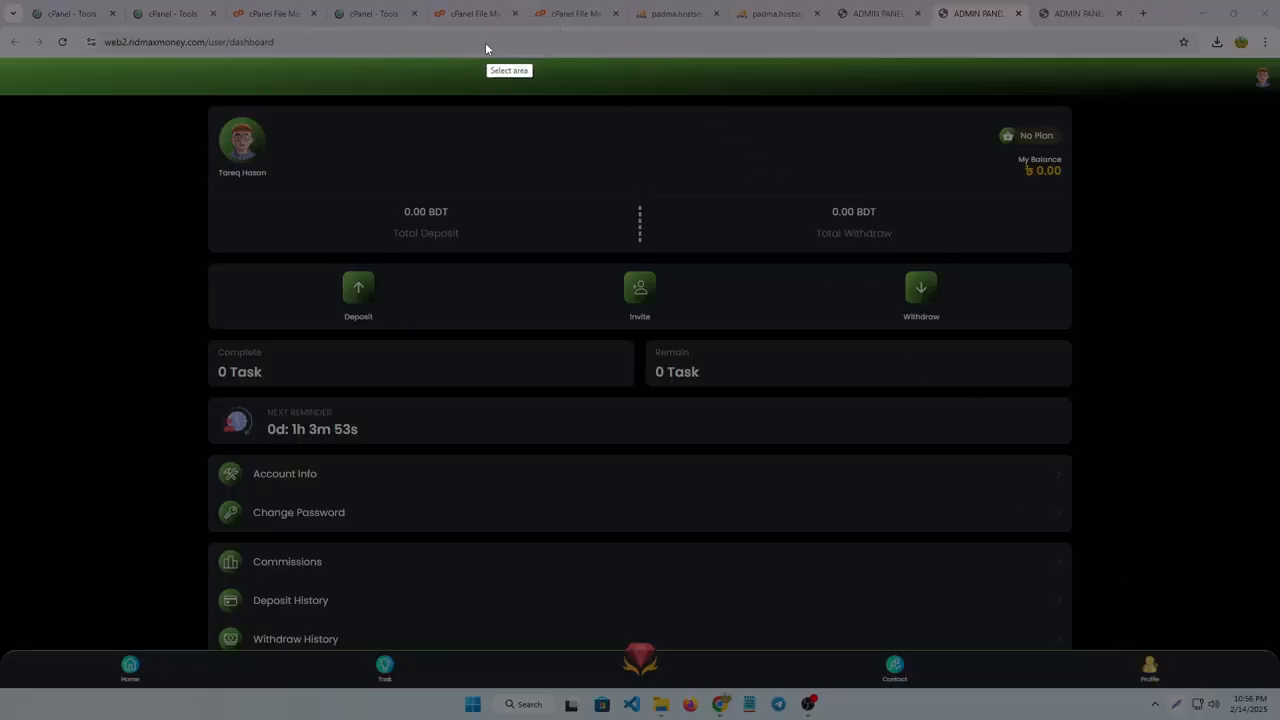
pyautogui.moveTo(432, 52); pyautogui.dragTo(716, 96)
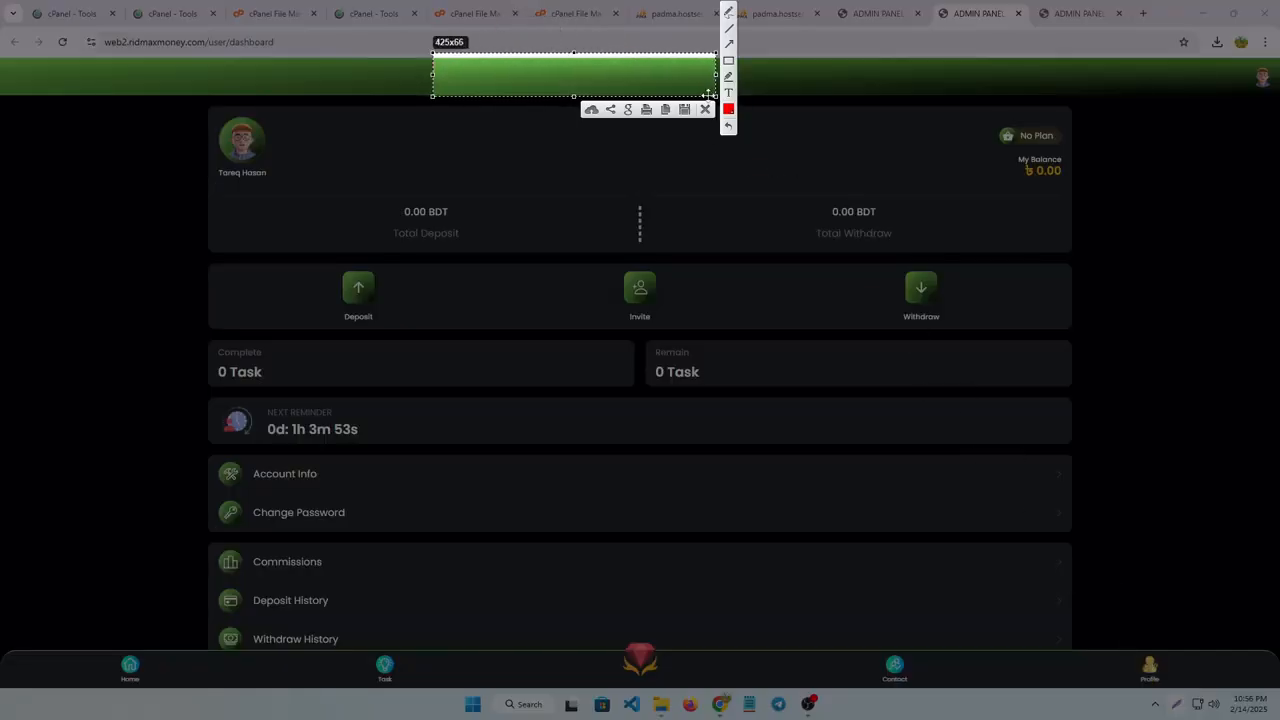
pyautogui.click(705, 109)
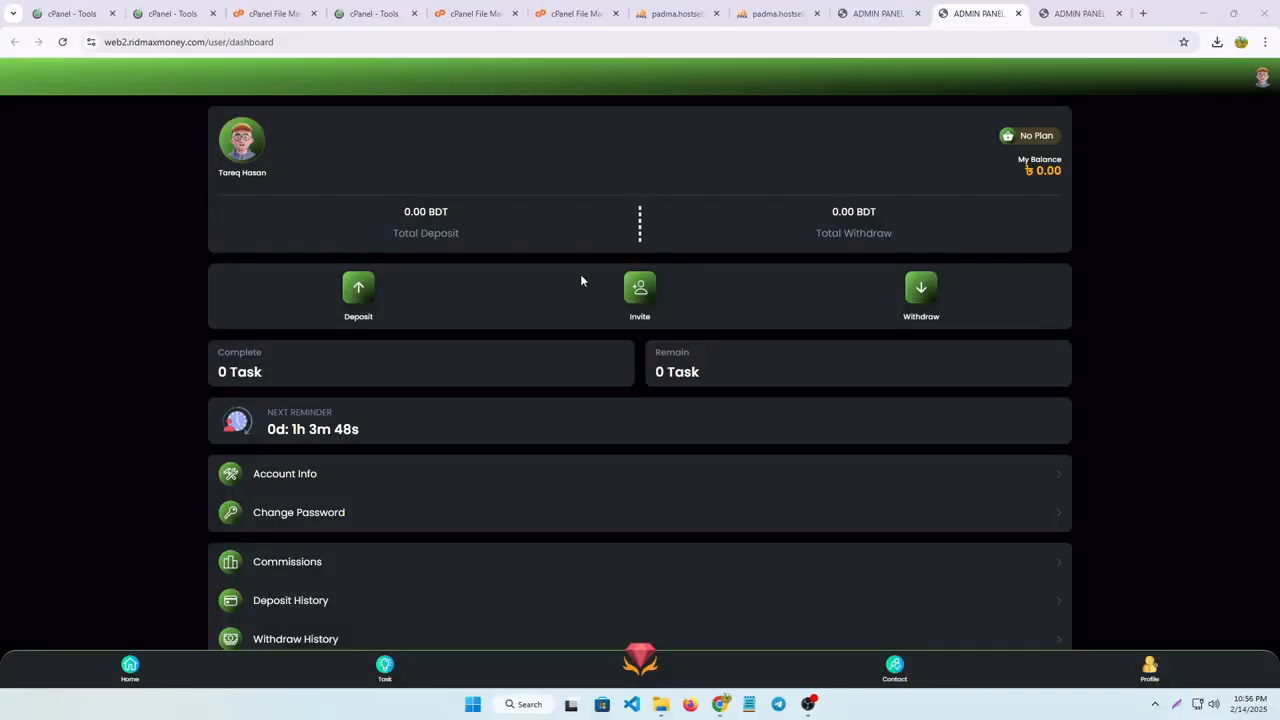
# - Close the browser tab holding the admin panel's user details and return to the newly opened user dashboard
pyautogui.scroll(-1, 667, 358)
pyautogui.scroll(-1, 667, 358)
pyautogui.scroll(2, 757, 303)
pyautogui.click(1058, 10)
pyautogui.click(916, 15)
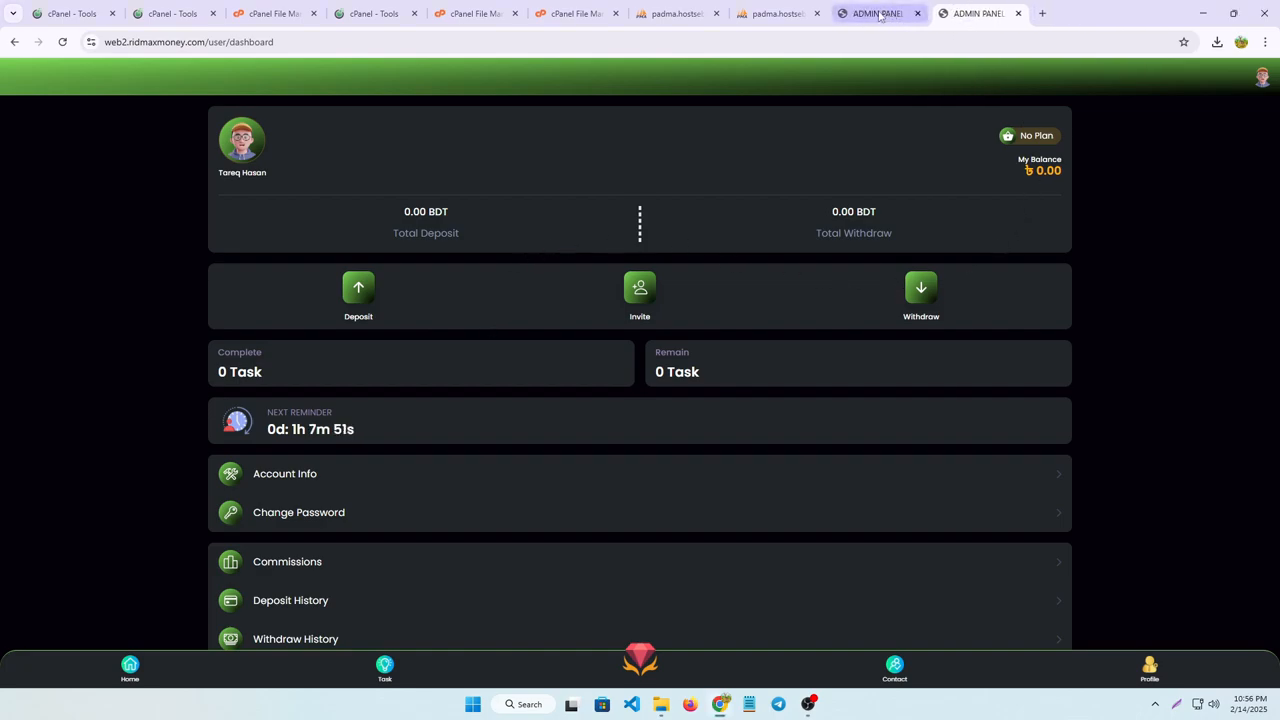
pyautogui.click(879, 14)
pyautogui.click(958, 14)
pyautogui.click(872, 16)
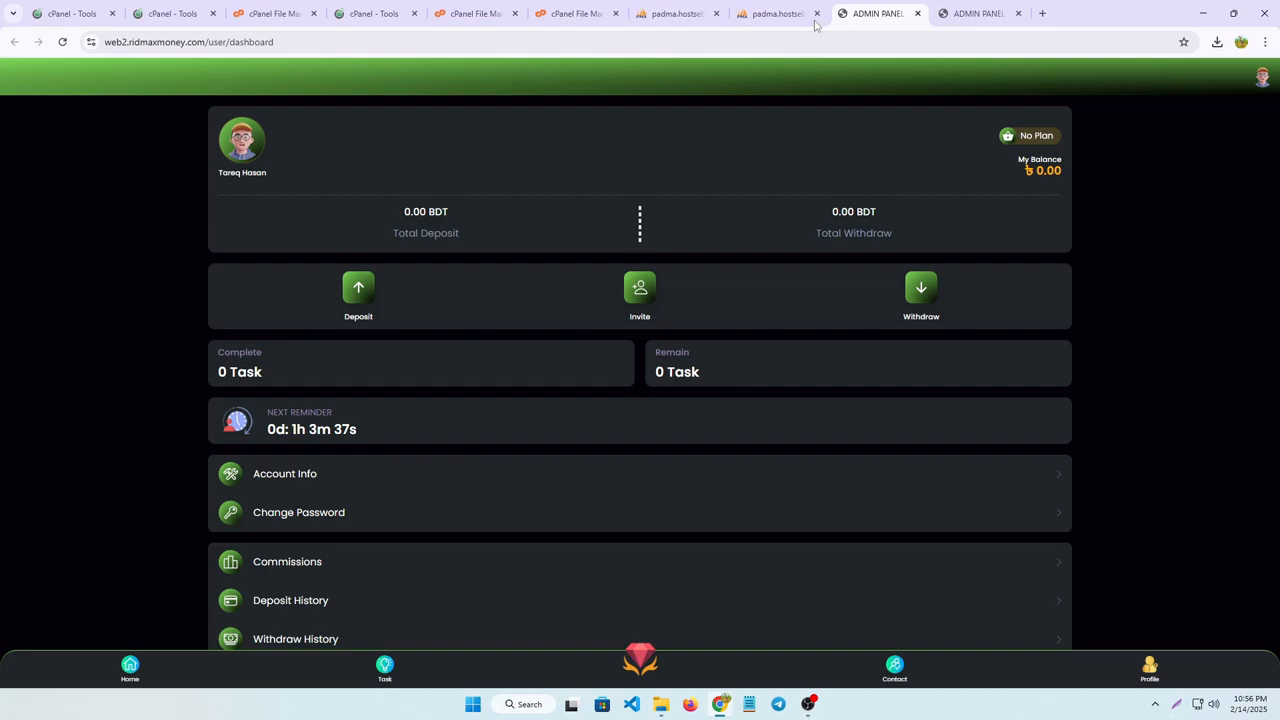
# - Show the user dashboard's full web address and look over its account and history options
pyautogui.click(290, 41)
pyautogui.click(290, 41)
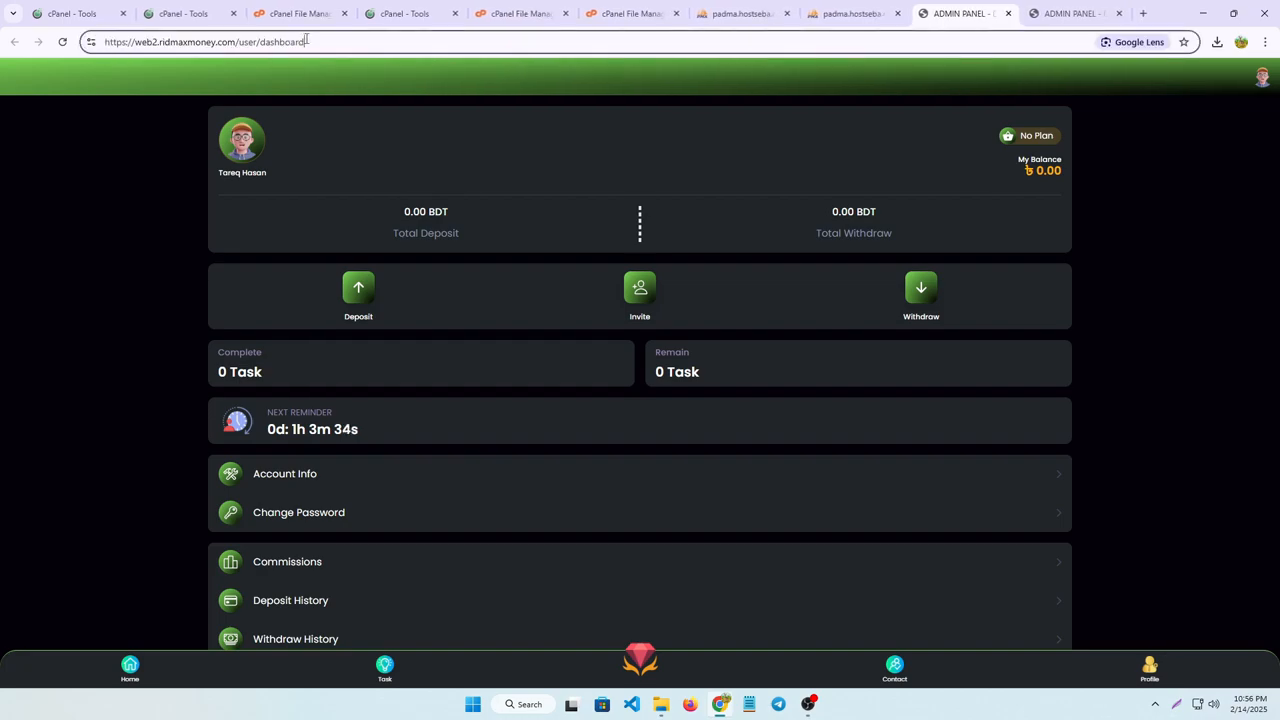
pyautogui.scroll(-1, 811, 394)
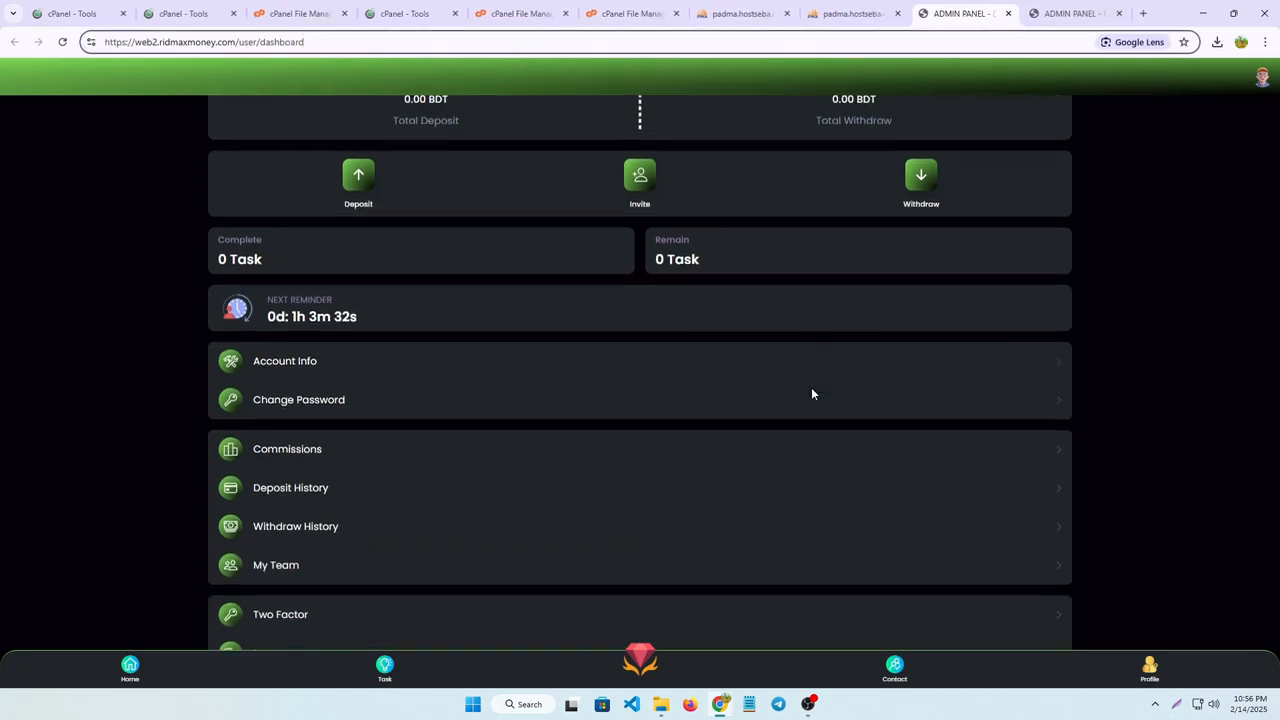
pyautogui.scroll(1, 803, 360)
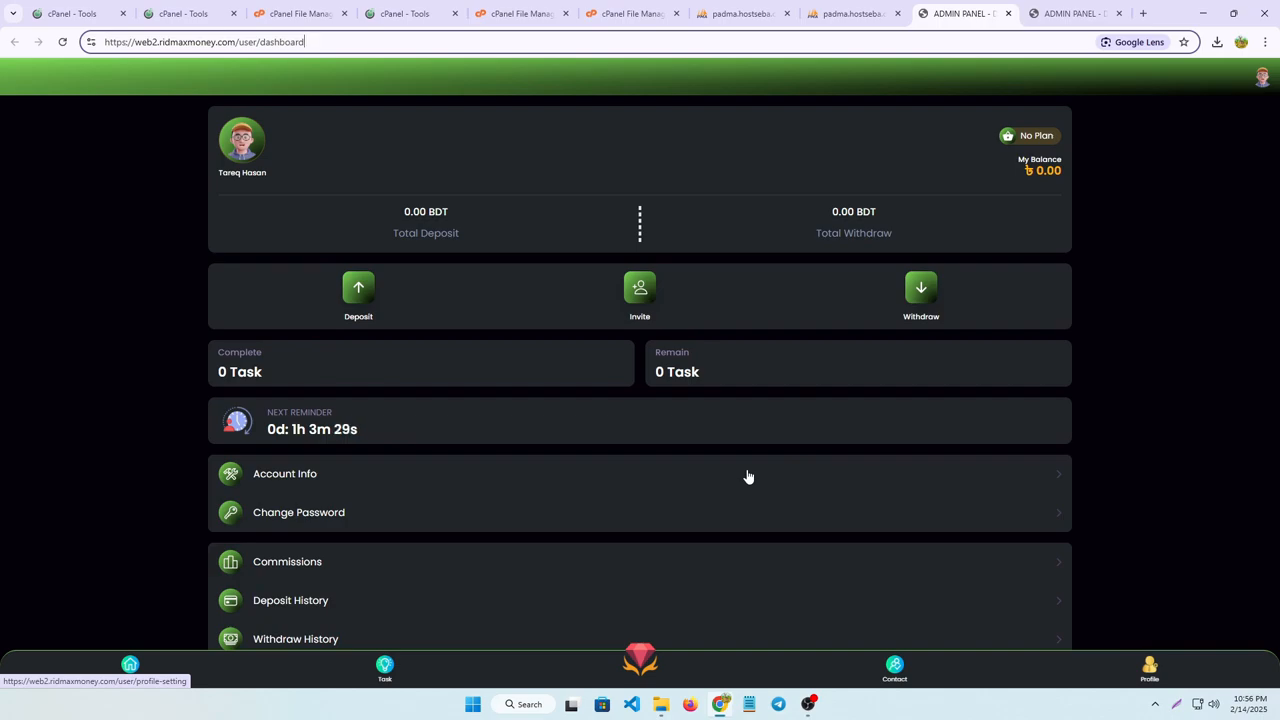